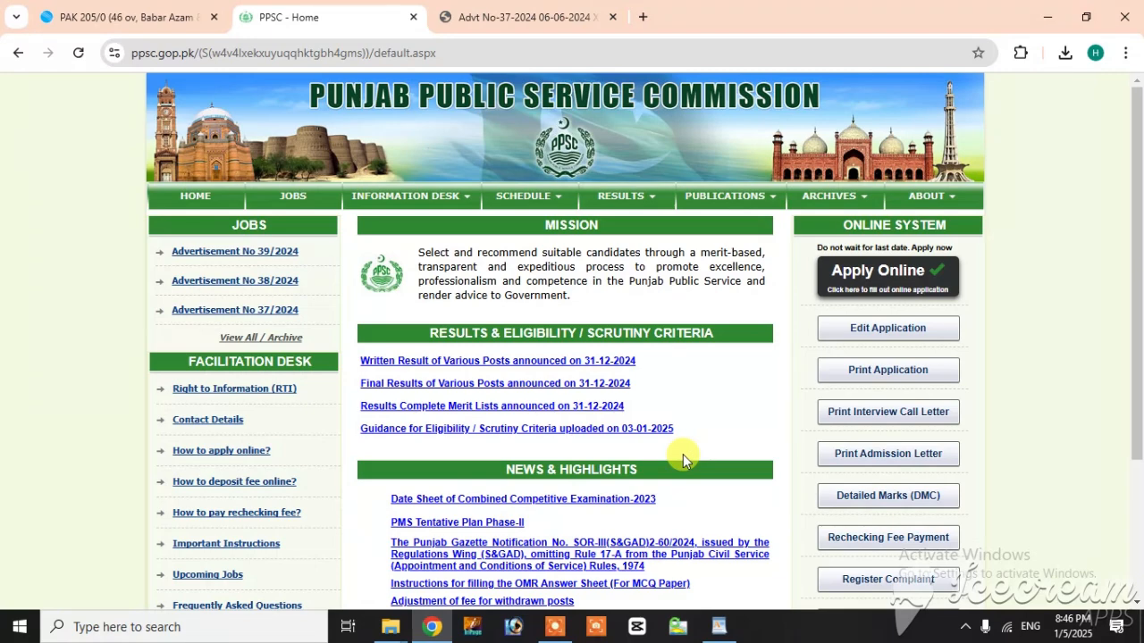
Step: Switch to the ppscVideo document in WordPad and go through its list of required compulsory data, from case number to master result date
left_click(720, 627)
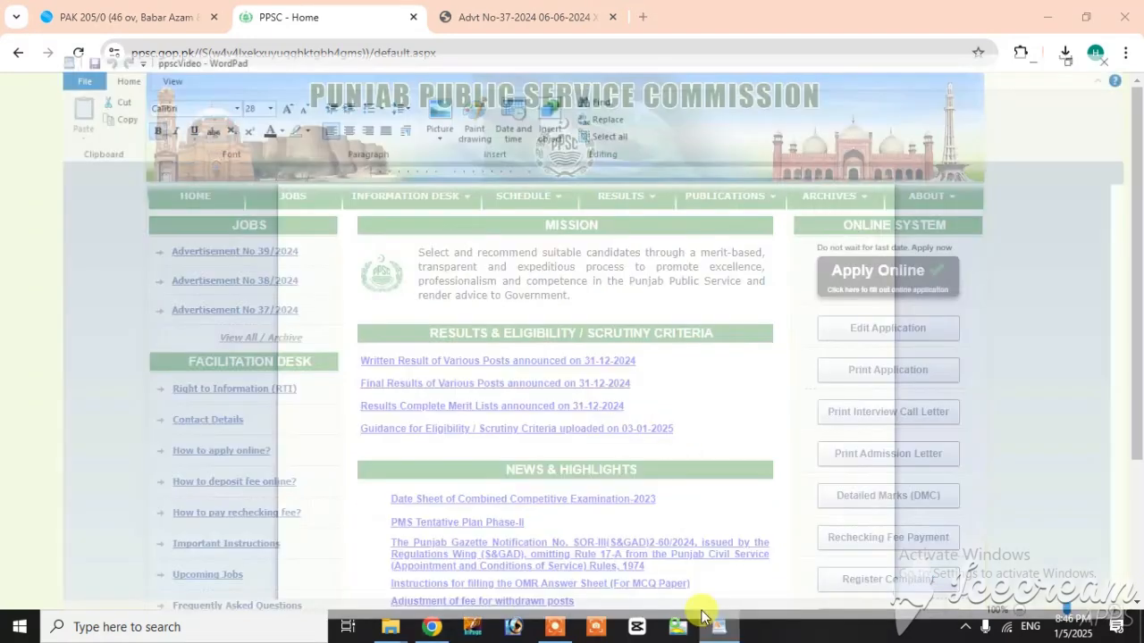
left_click(489, 228)
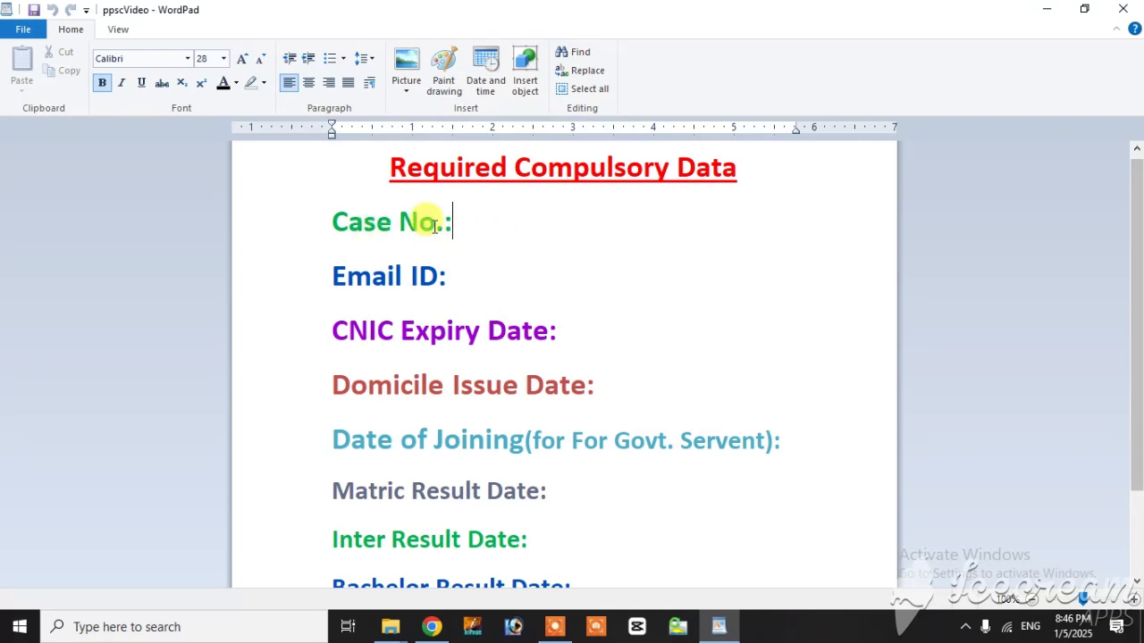
left_click_drag(451, 223, 338, 223)
left_click_drag(445, 222, 345, 240)
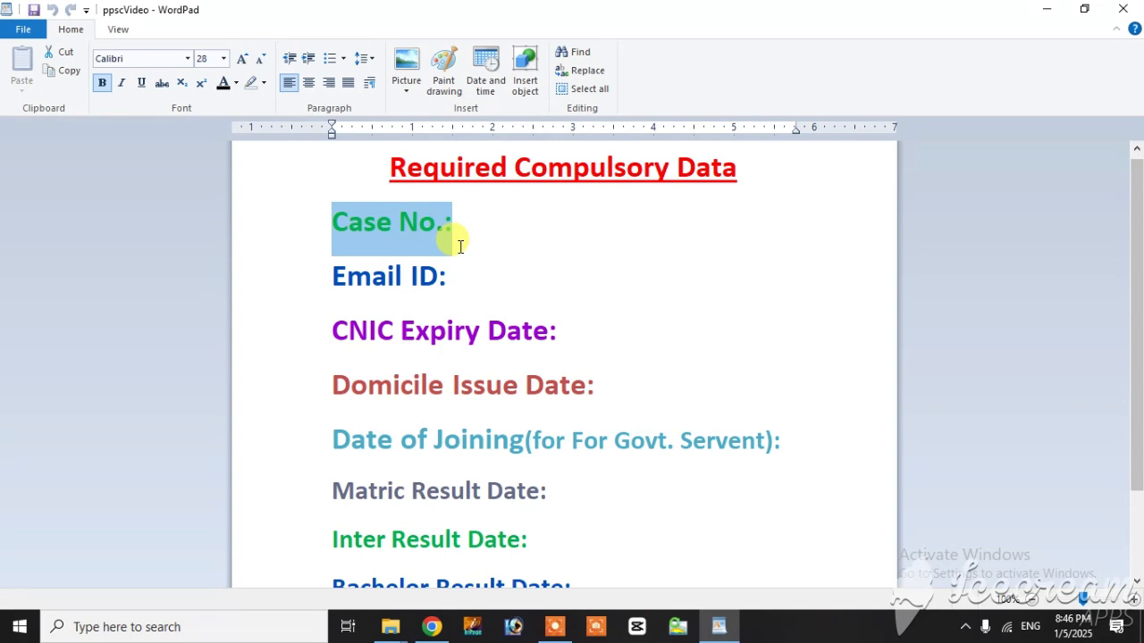
left_click_drag(451, 267, 369, 283)
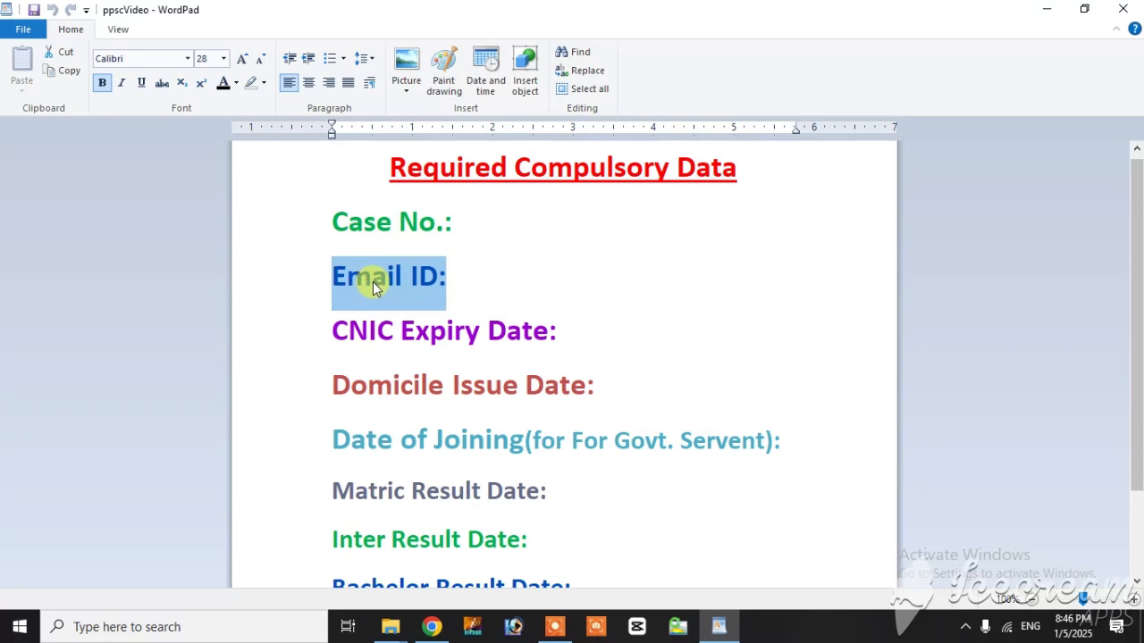
left_click(558, 331)
left_click_drag(558, 331, 360, 335)
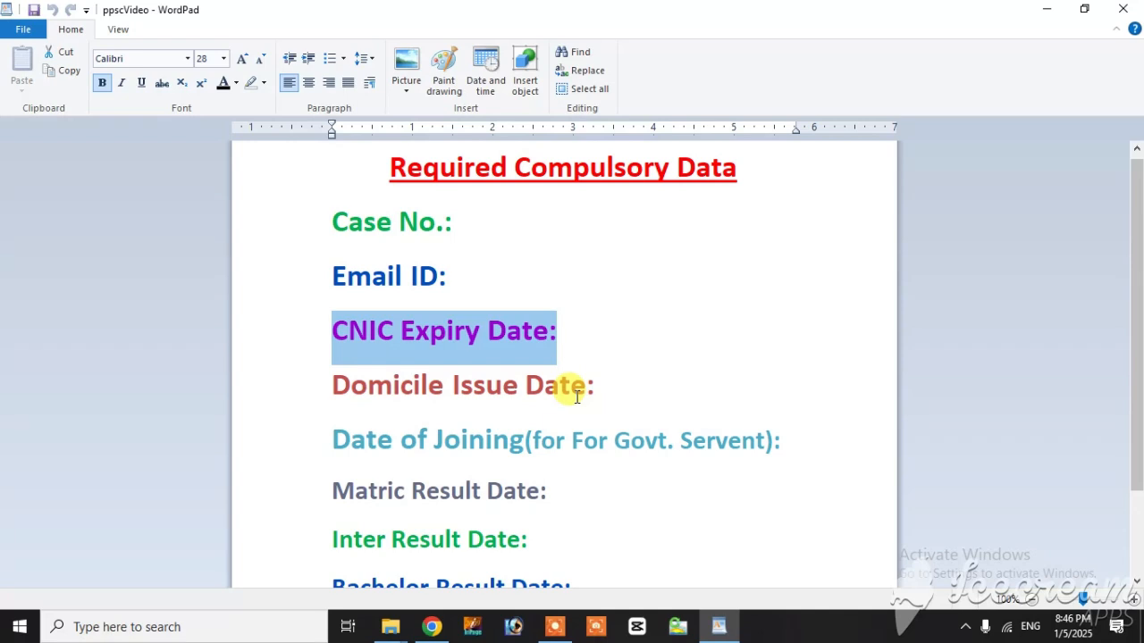
left_click_drag(587, 393, 380, 397)
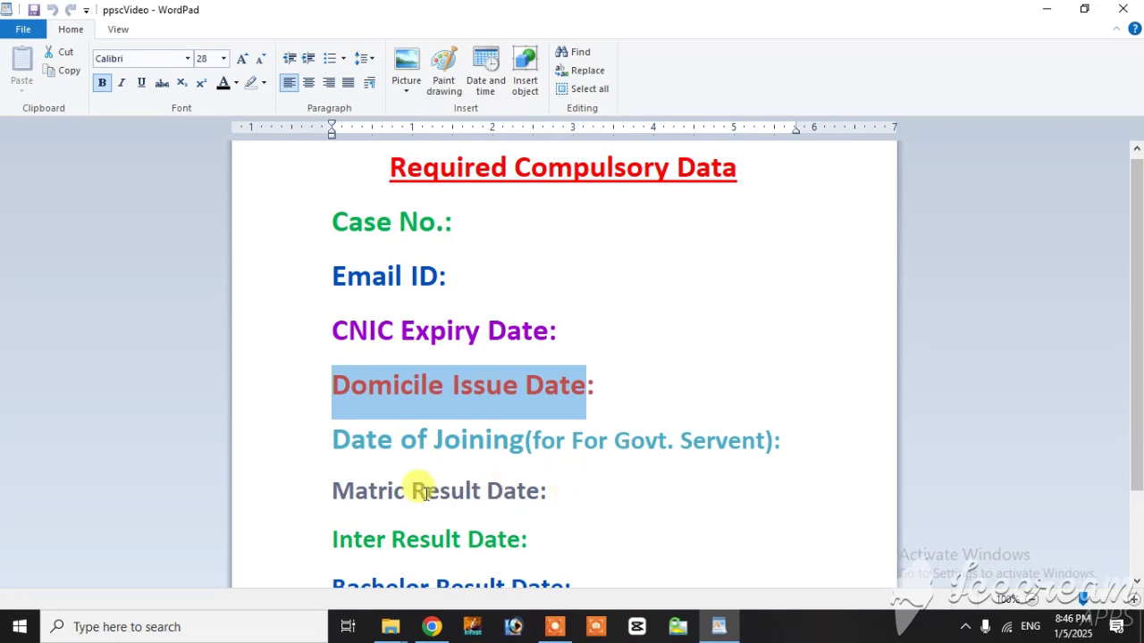
scroll(424, 480, "down", 2)
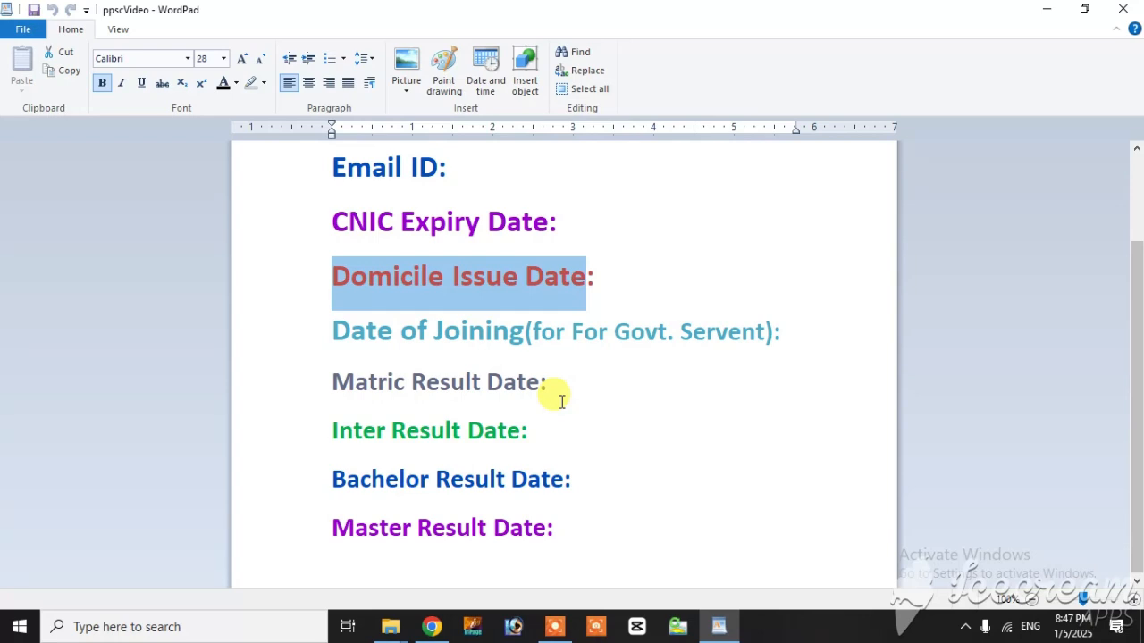
Step: Switch to Chrome, go to google.com, search for "ppsc" and open the PPSC - Home result
left_click(431, 626)
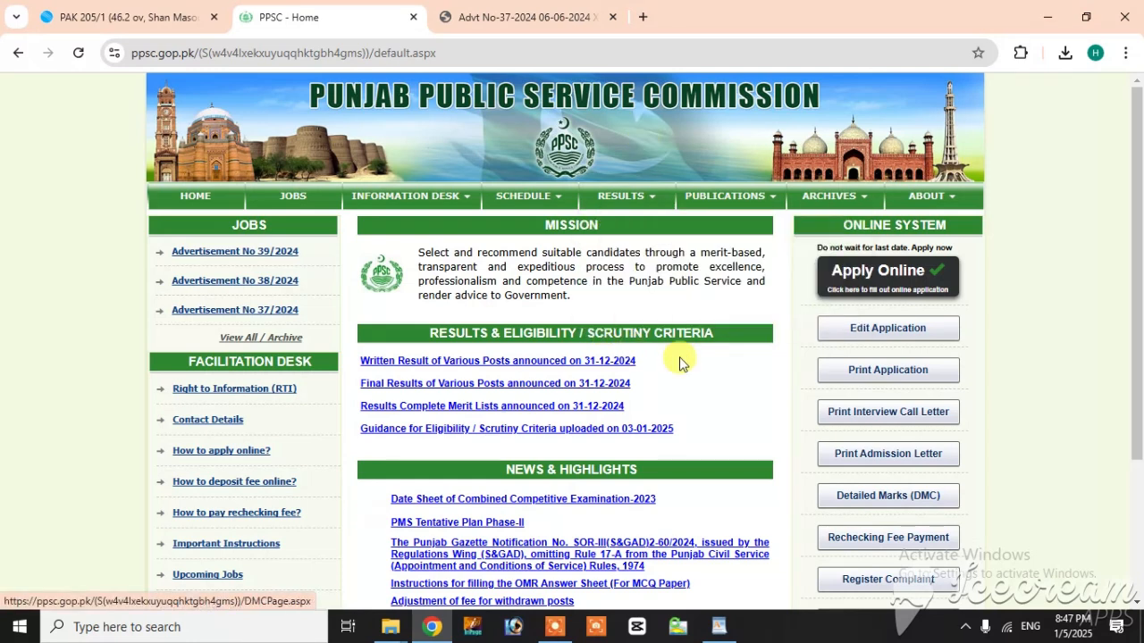
left_click(446, 51)
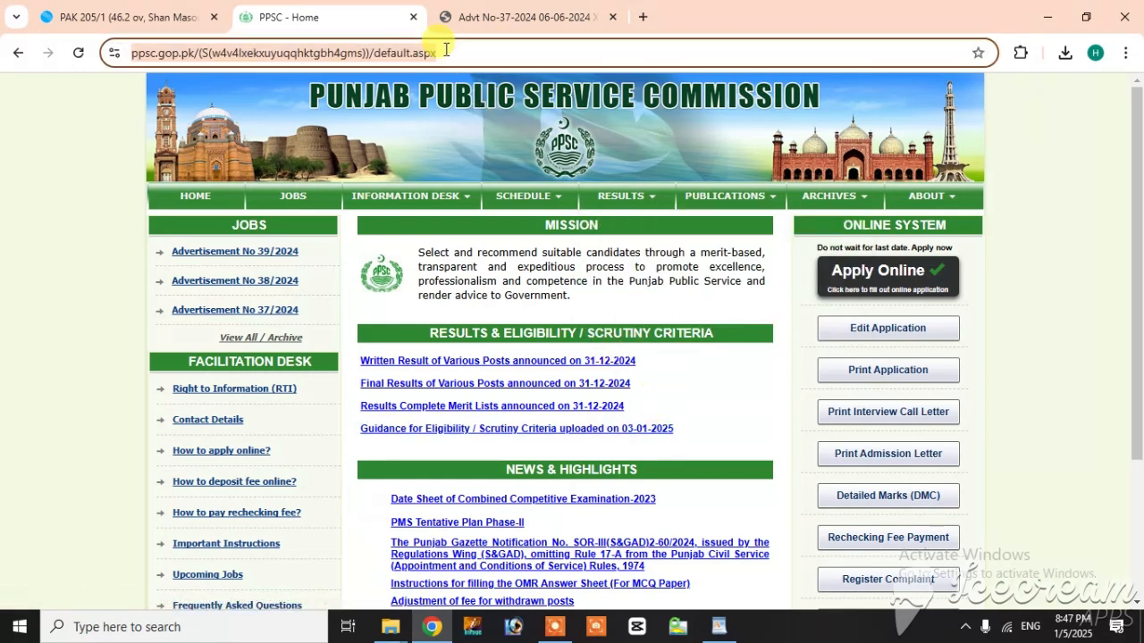
type("g")
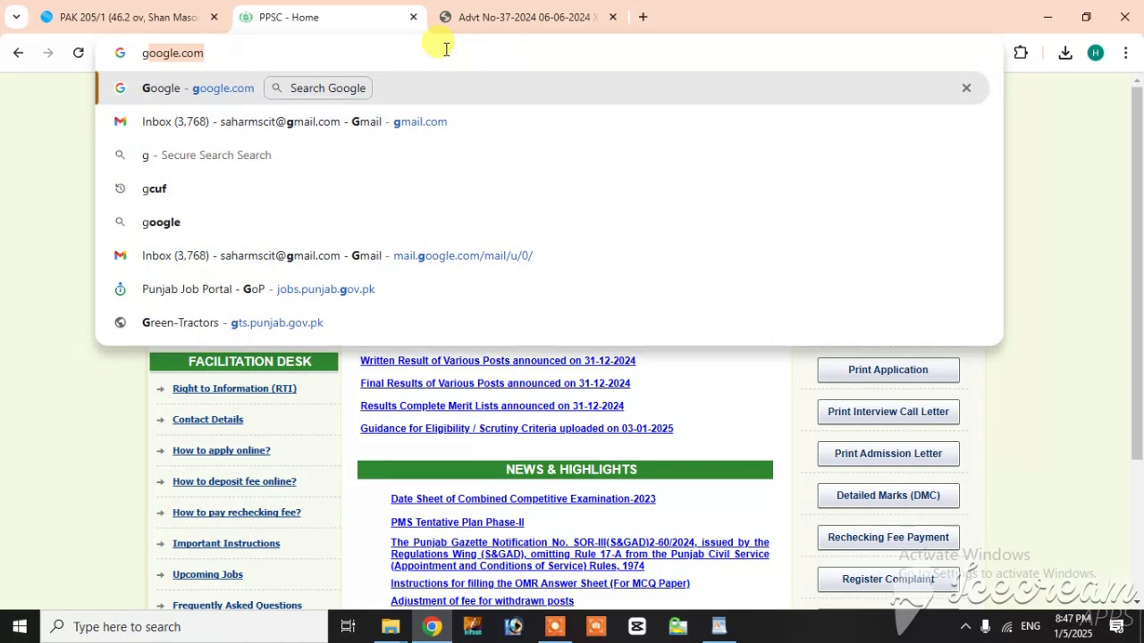
key("Return")
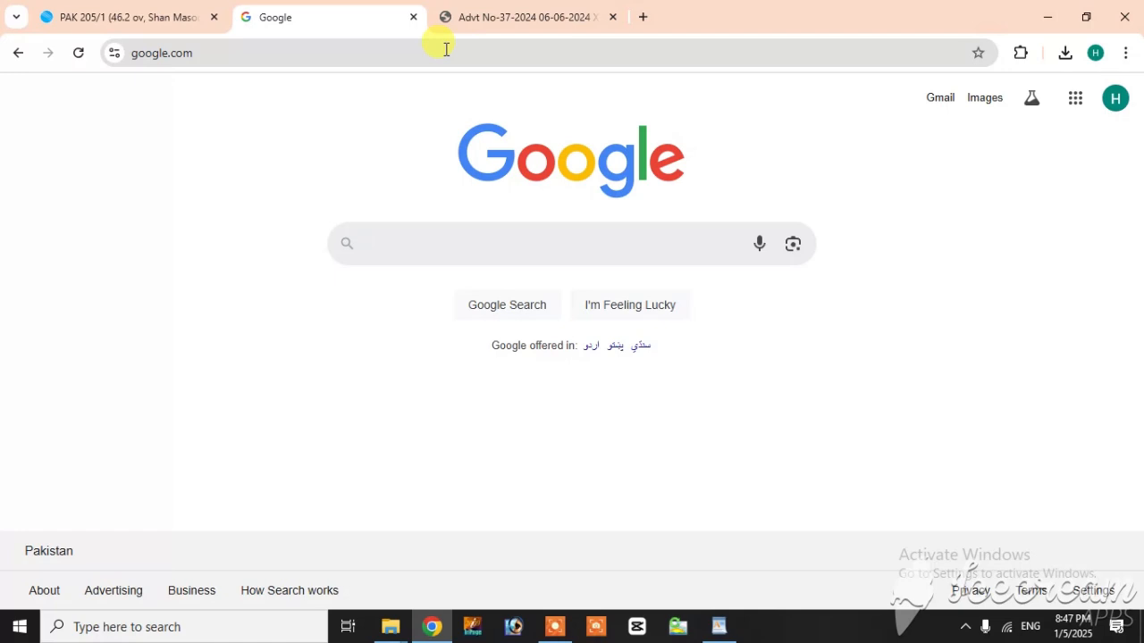
type("ppsc")
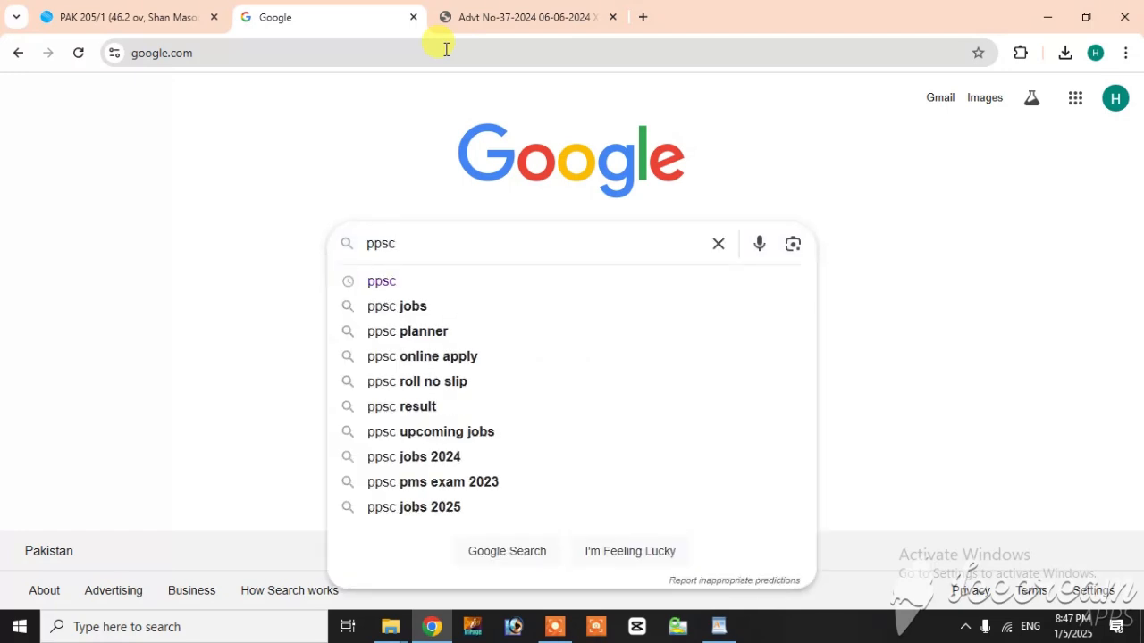
key("Return")
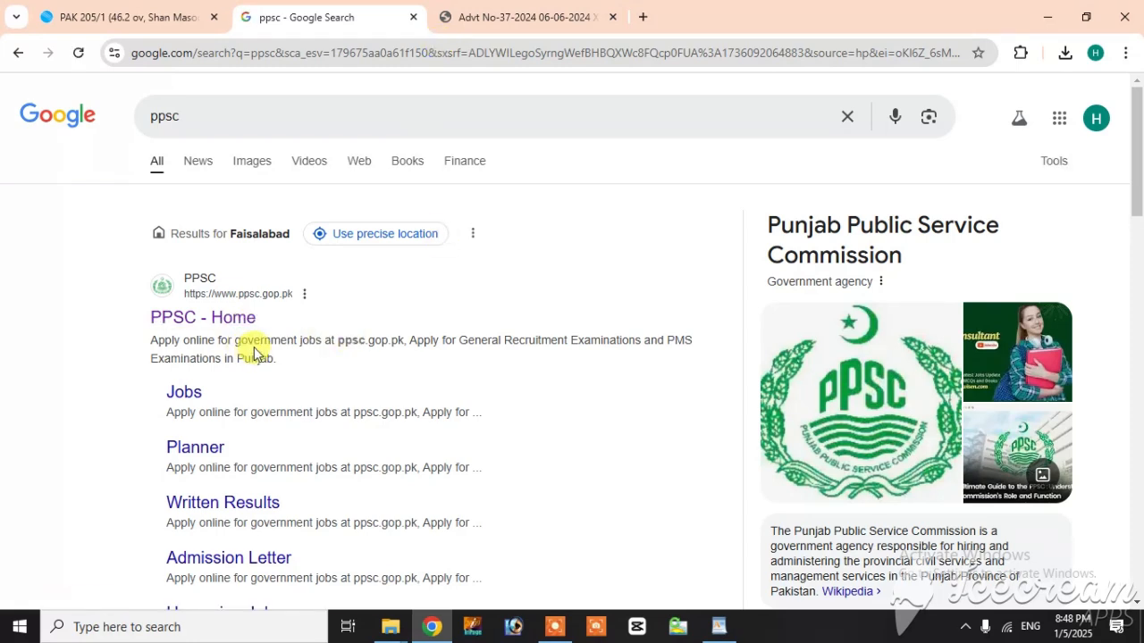
left_click(223, 320)
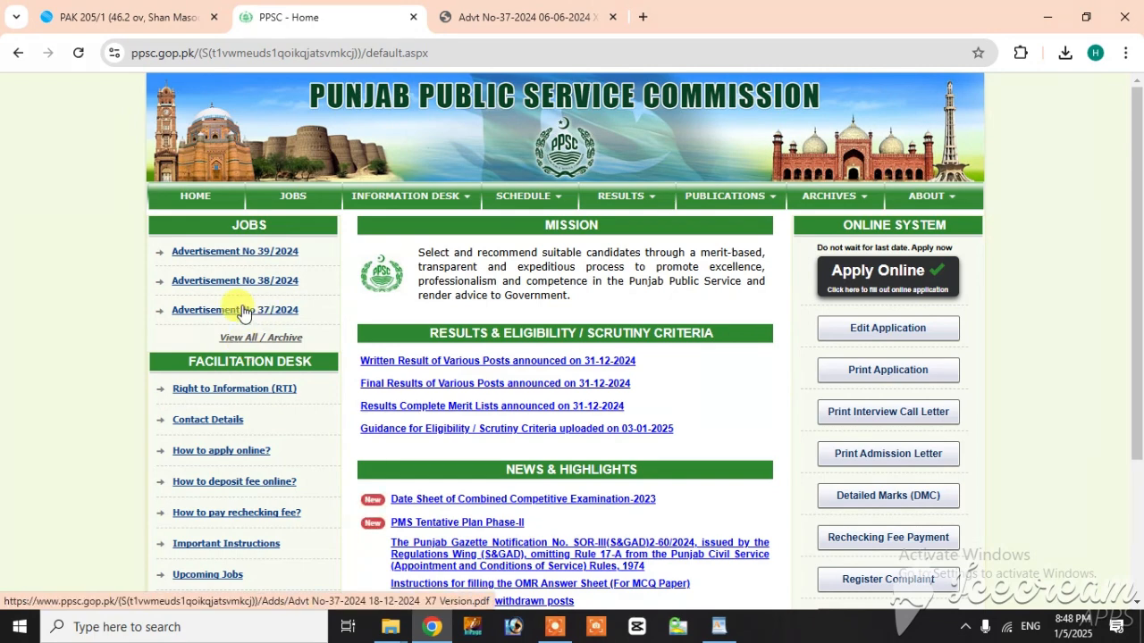
Step: Open Advertisement No 37/2024 and look up the case number for the Faisalabad zone in its Zilladar posts table
left_click(243, 310)
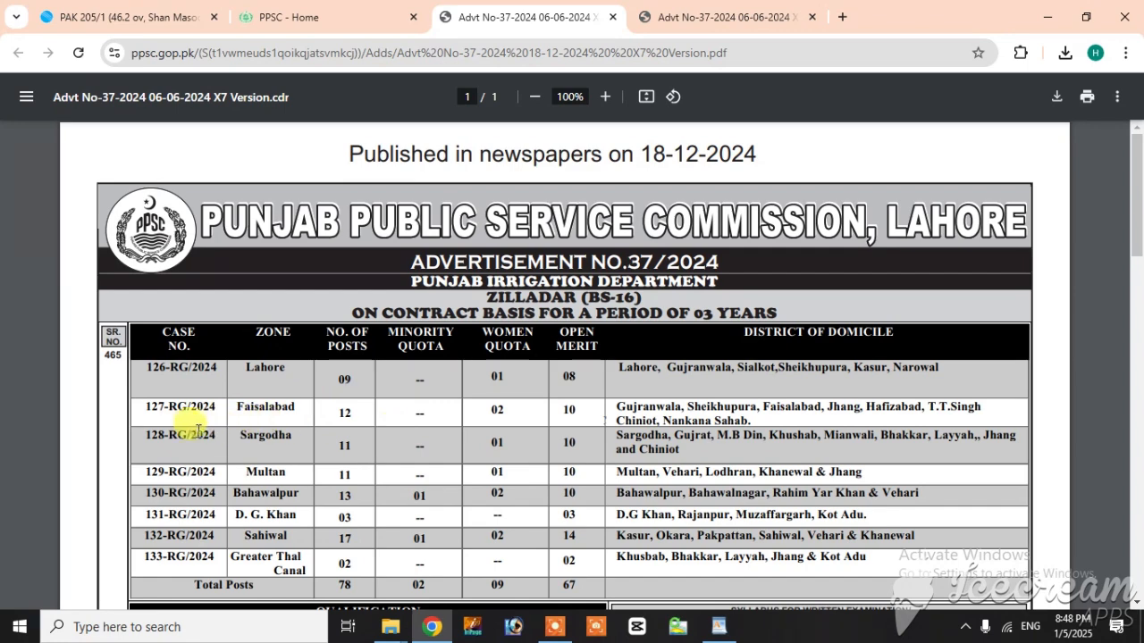
scroll(183, 411, "down", 3)
scroll(186, 437, "down", 2)
scroll(170, 447, "up", 4)
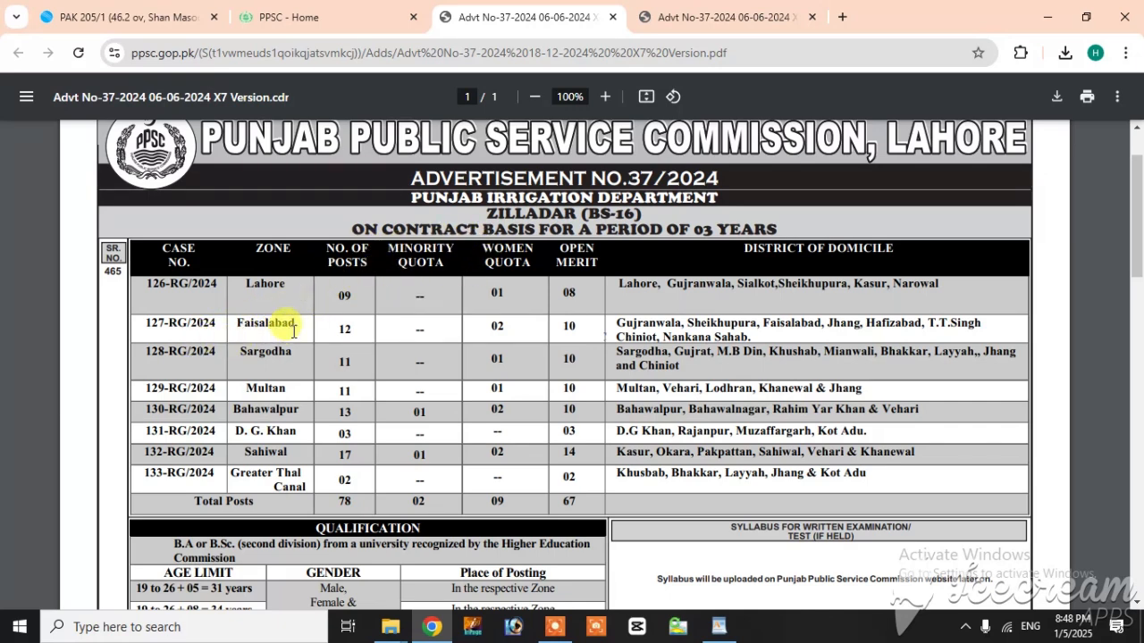
left_click_drag(295, 322, 120, 319)
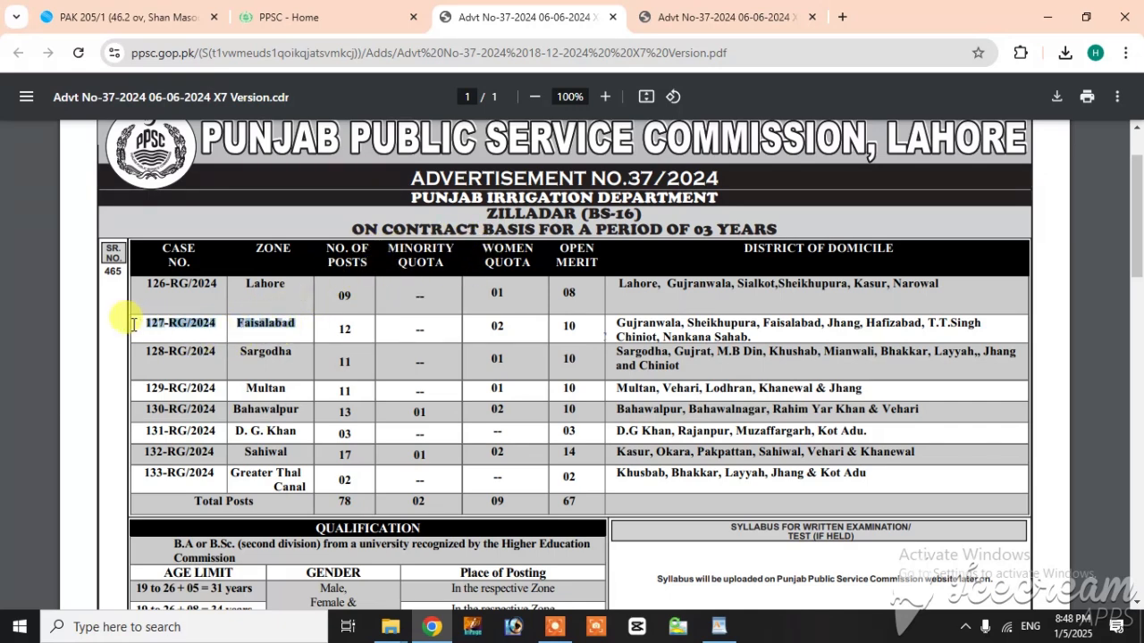
left_click(201, 317)
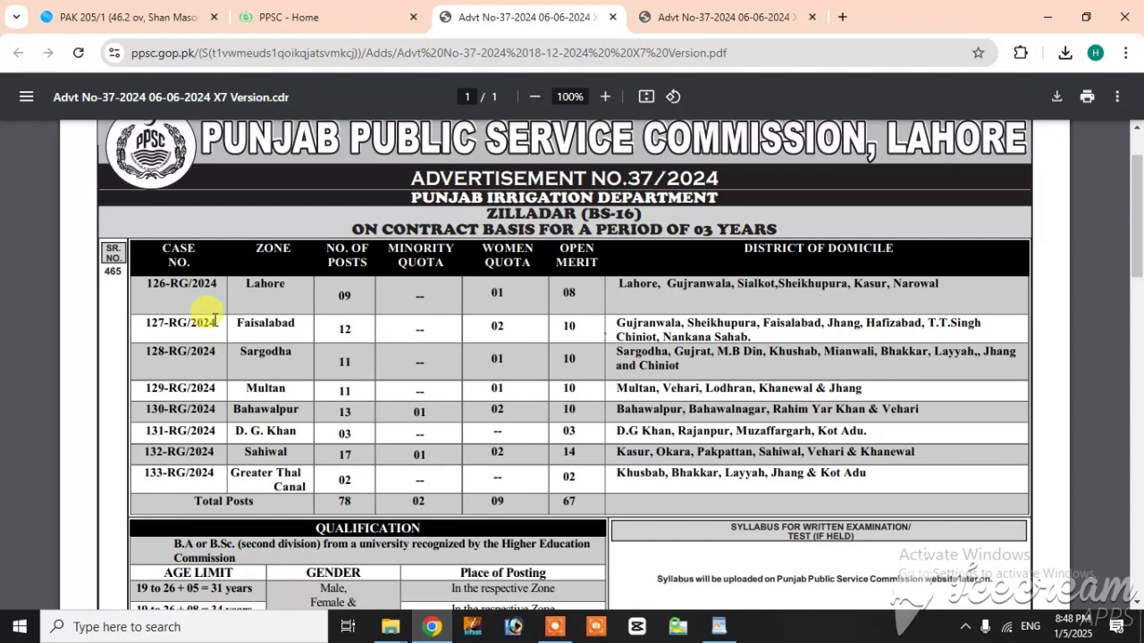
left_click_drag(217, 323, 148, 320)
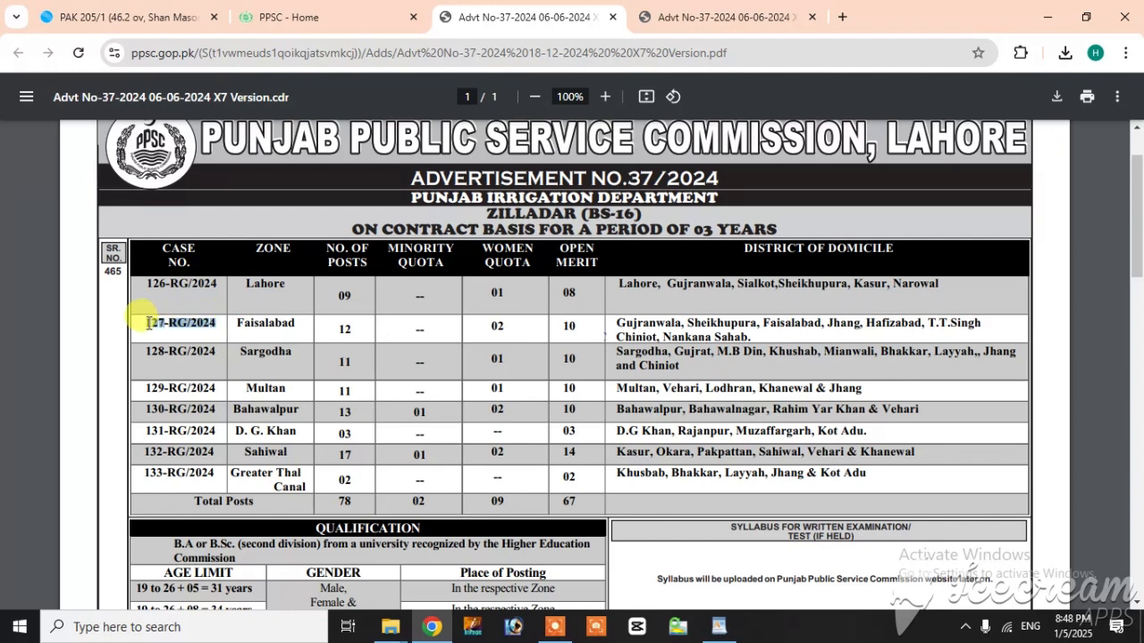
Step: Return to the PPSC home page, start an online application and acknowledge the important notice
left_click(302, 11)
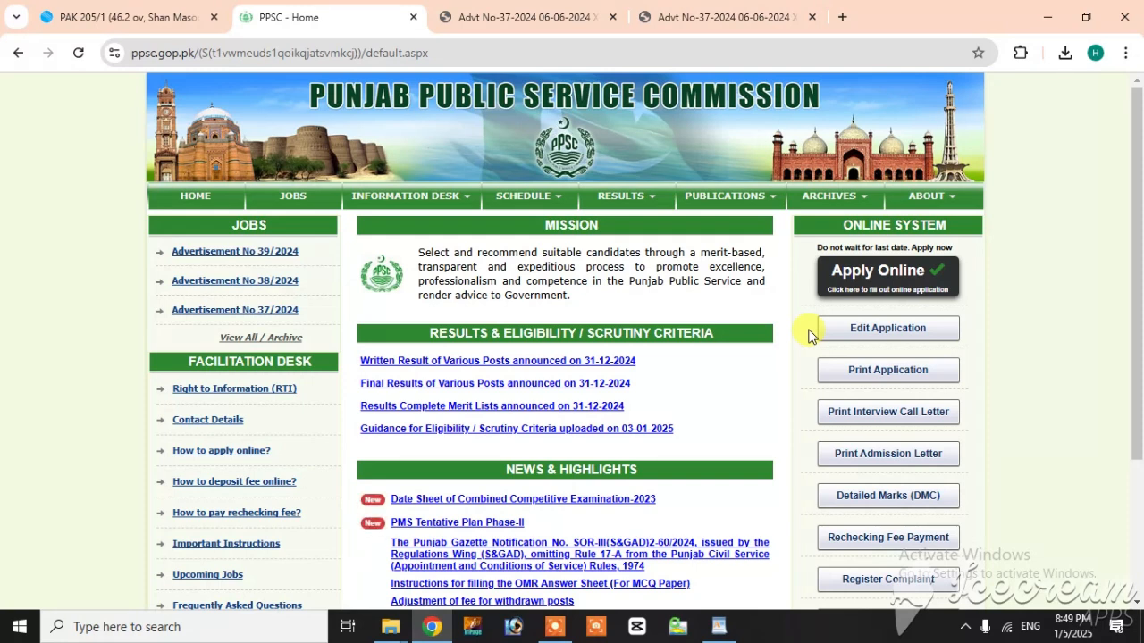
left_click(859, 284)
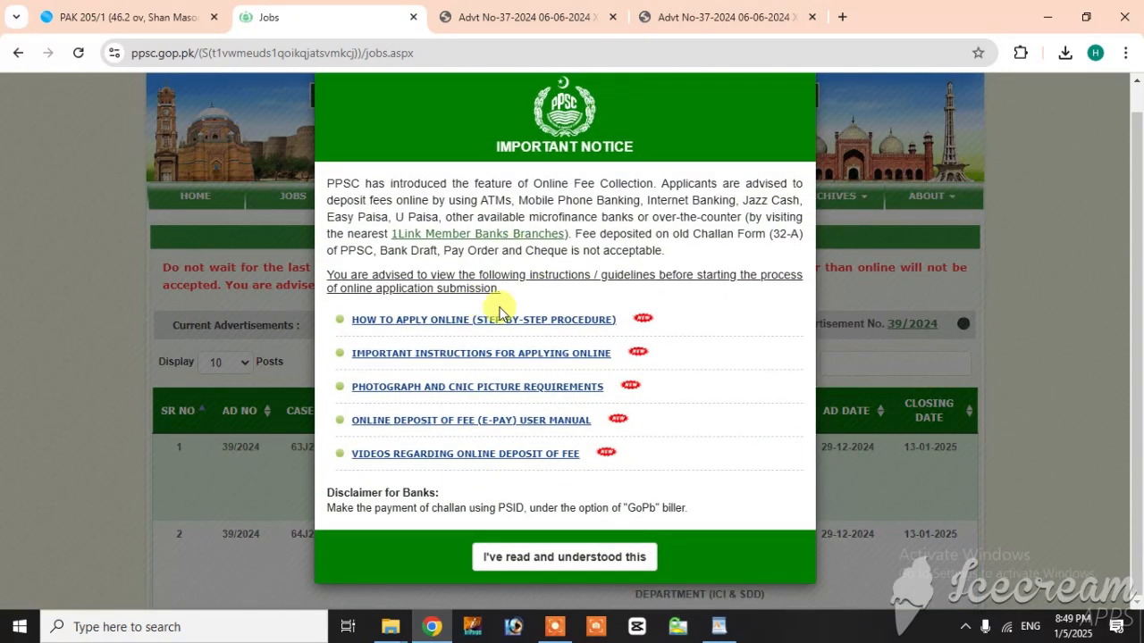
left_click(535, 562)
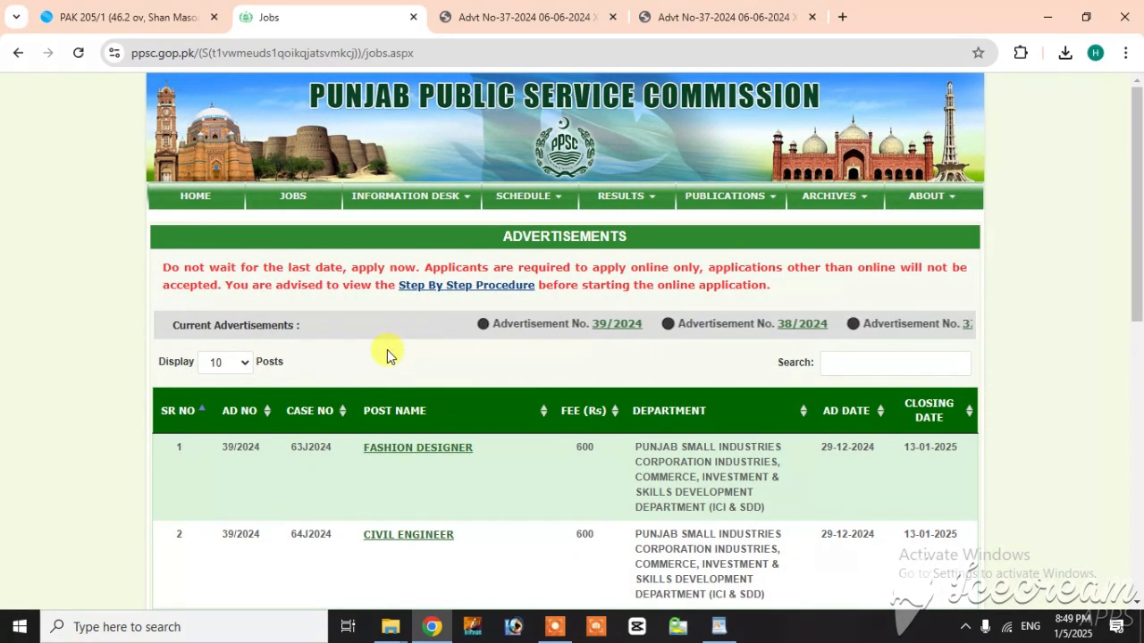
Step: Open the Fashion Designer post from the advertisements list and look over its post details
scroll(384, 352, "down", 1)
scroll(352, 384, "down", 6)
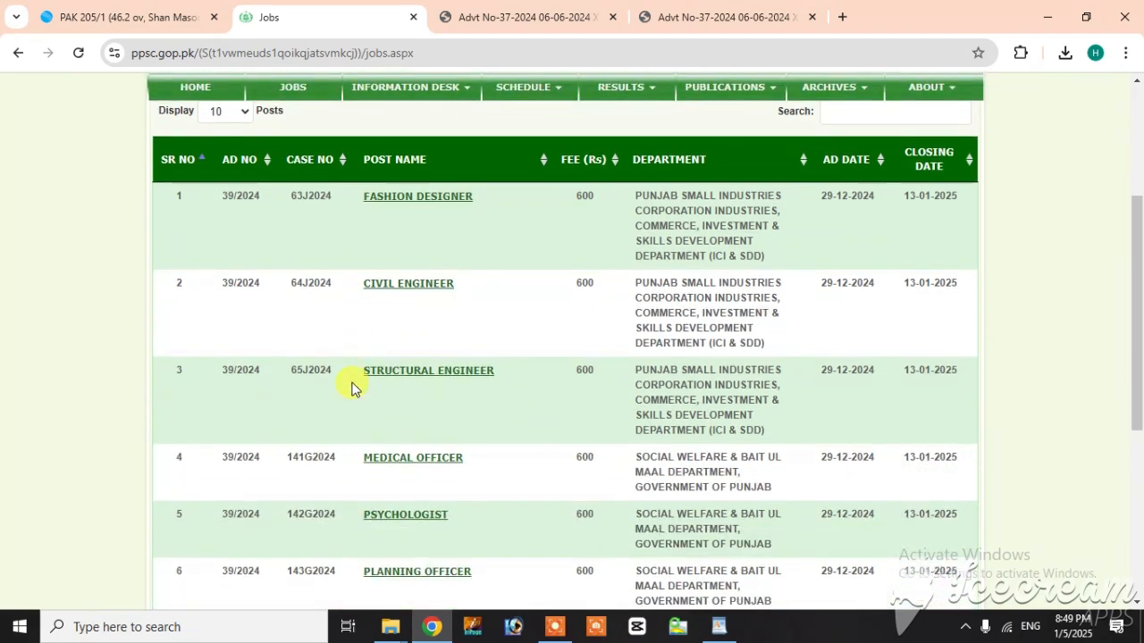
scroll(354, 387, "up", 4)
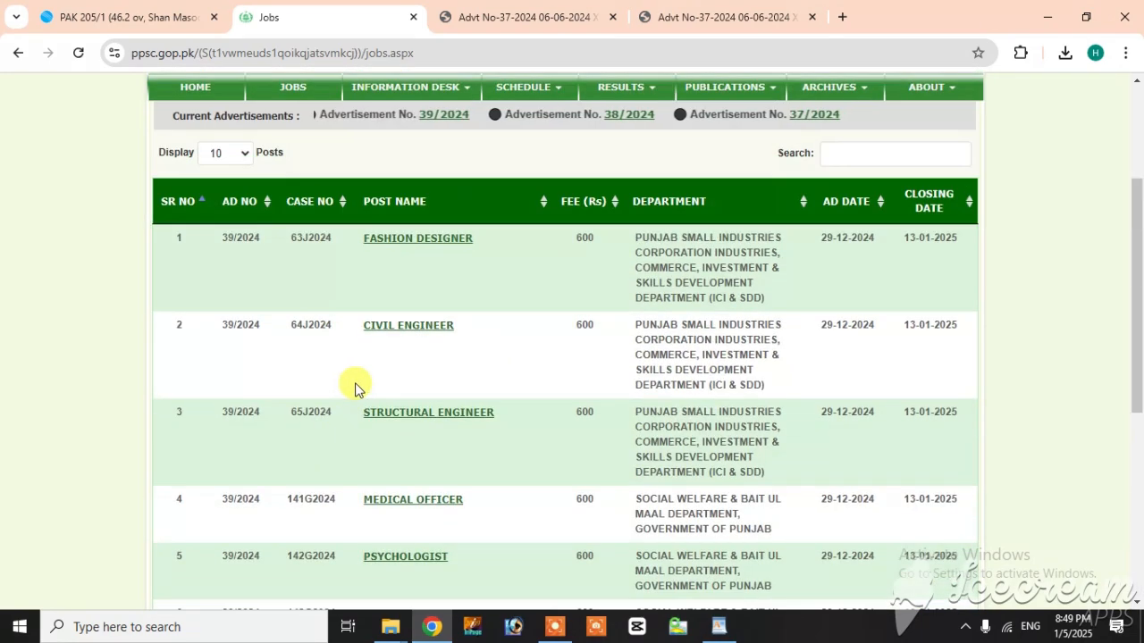
left_click(420, 247)
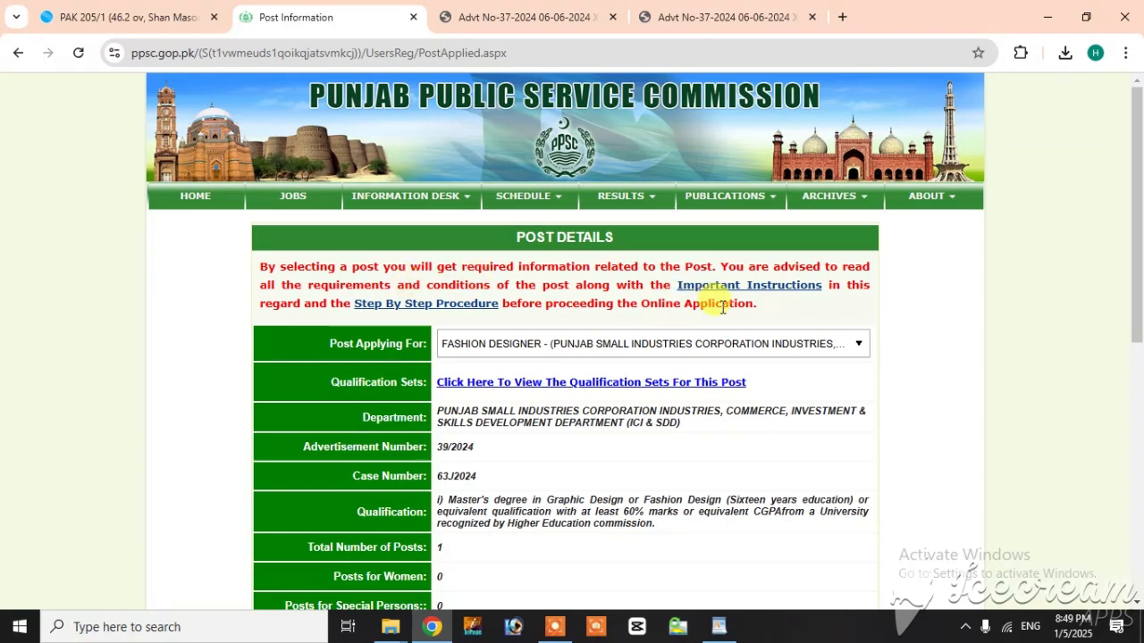
scroll(450, 436, "down", 4)
scroll(450, 436, "up", 5)
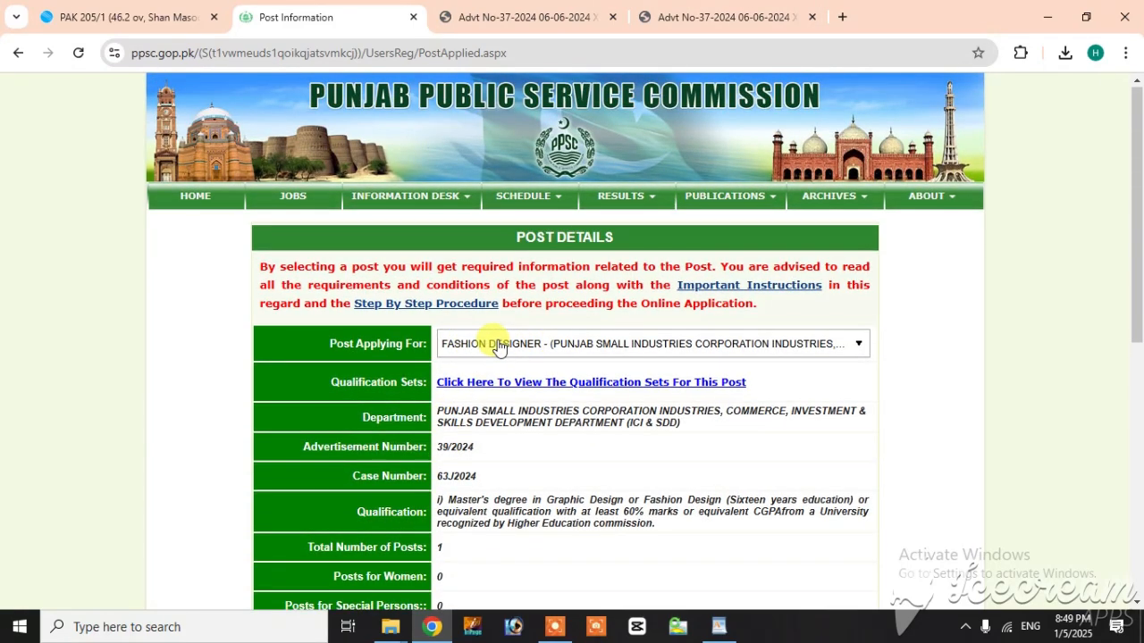
Step: Filter the posts to apply for with "prov" and select Provincial Management Service (Ministerial Quota)
left_click(498, 344)
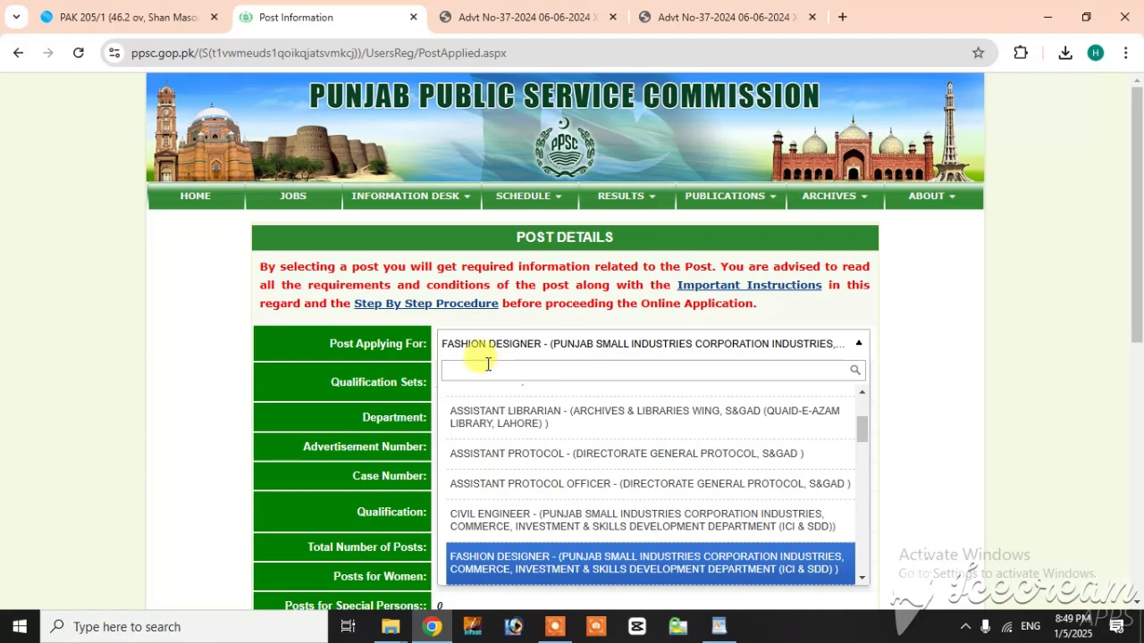
scroll(575, 459, "up", 1)
scroll(535, 447, "down", 4)
scroll(535, 447, "down", 10)
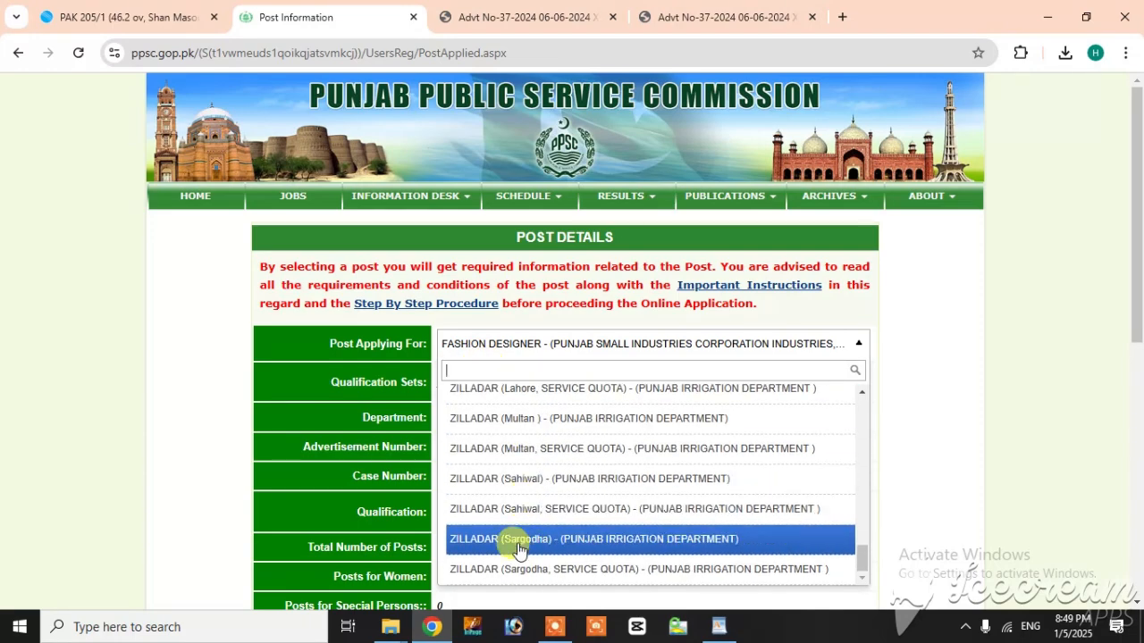
scroll(523, 541, "up", 3)
scroll(519, 547, "up", 4)
scroll(474, 465, "up", 10)
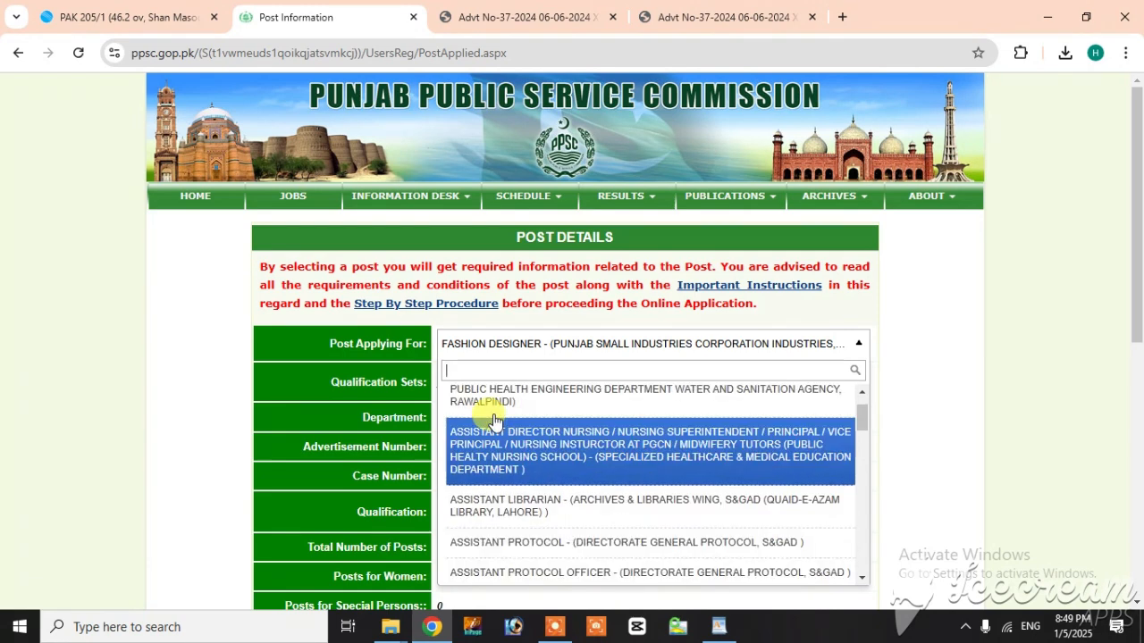
left_click(492, 371)
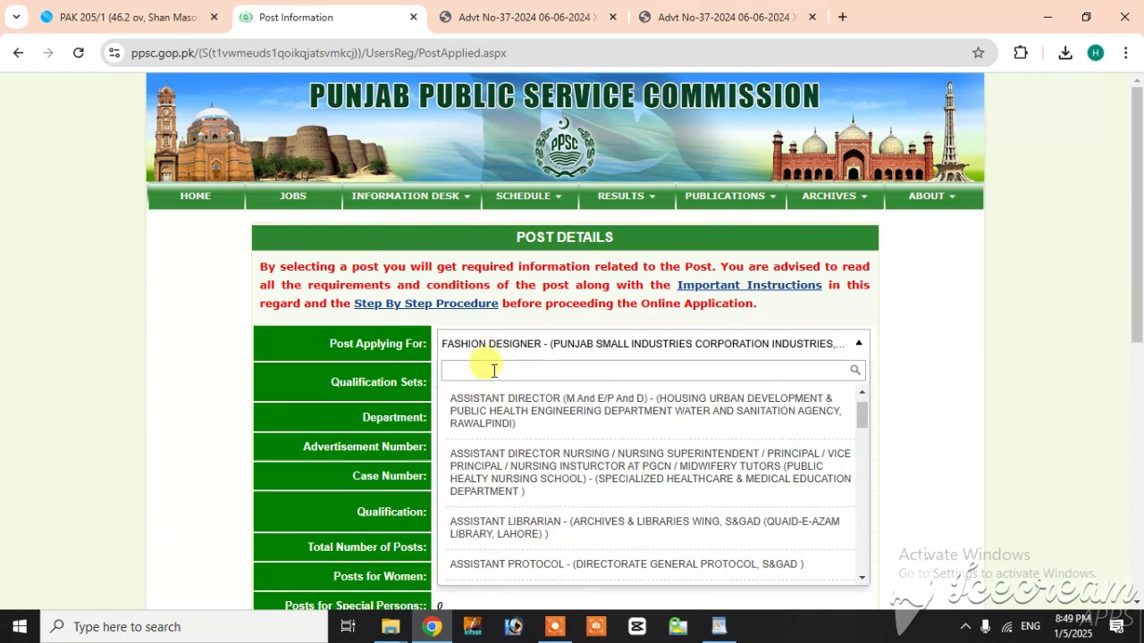
type("pr")
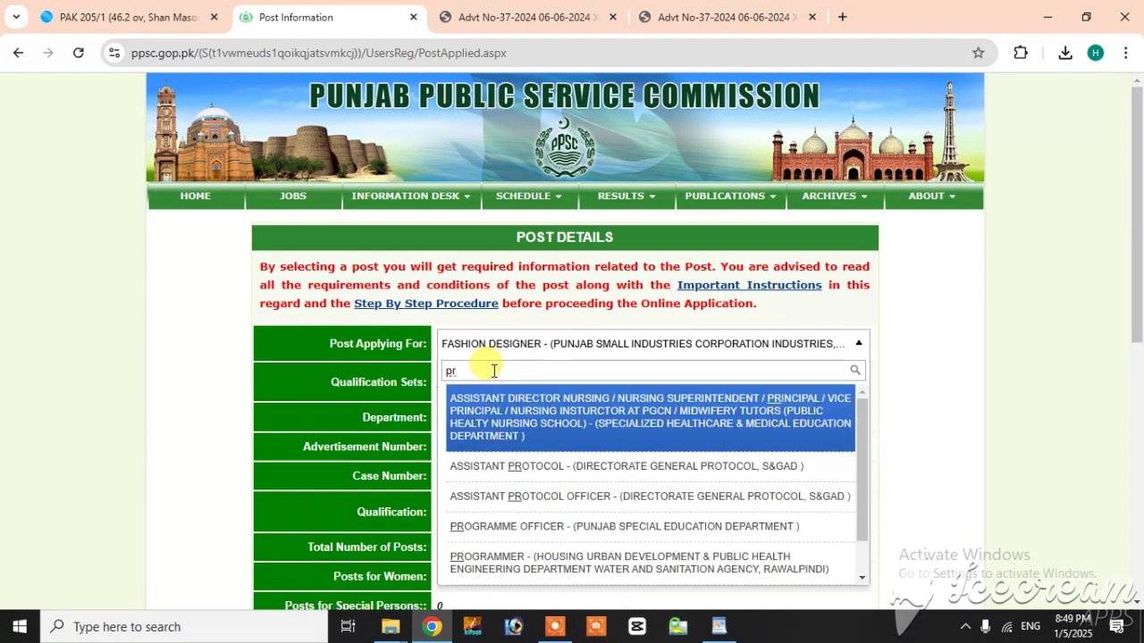
type("ov")
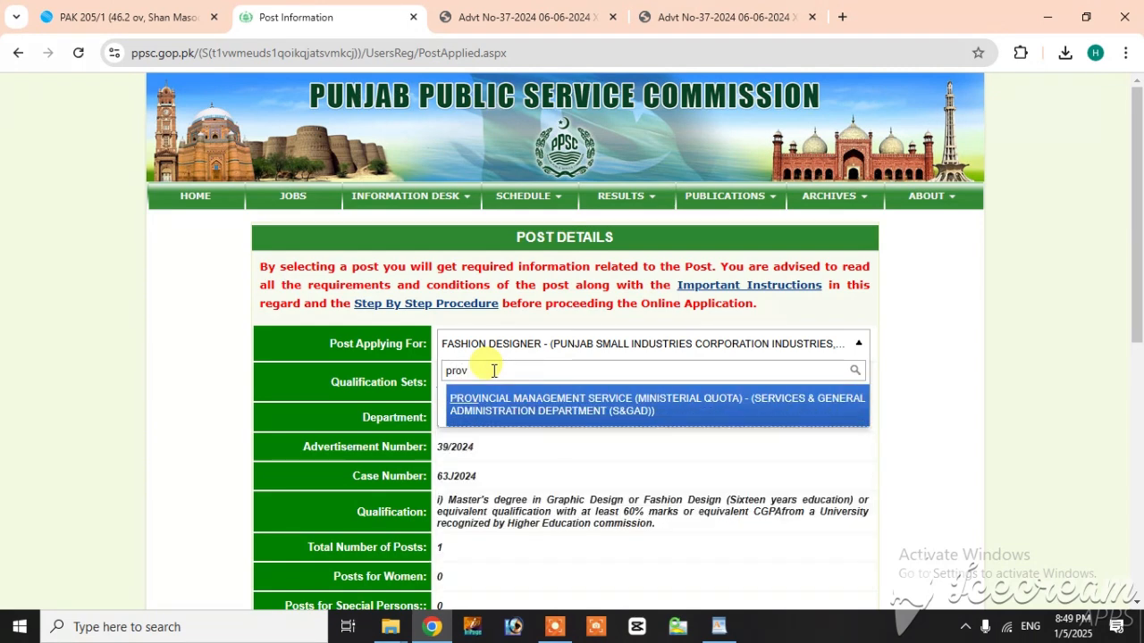
left_click(561, 410)
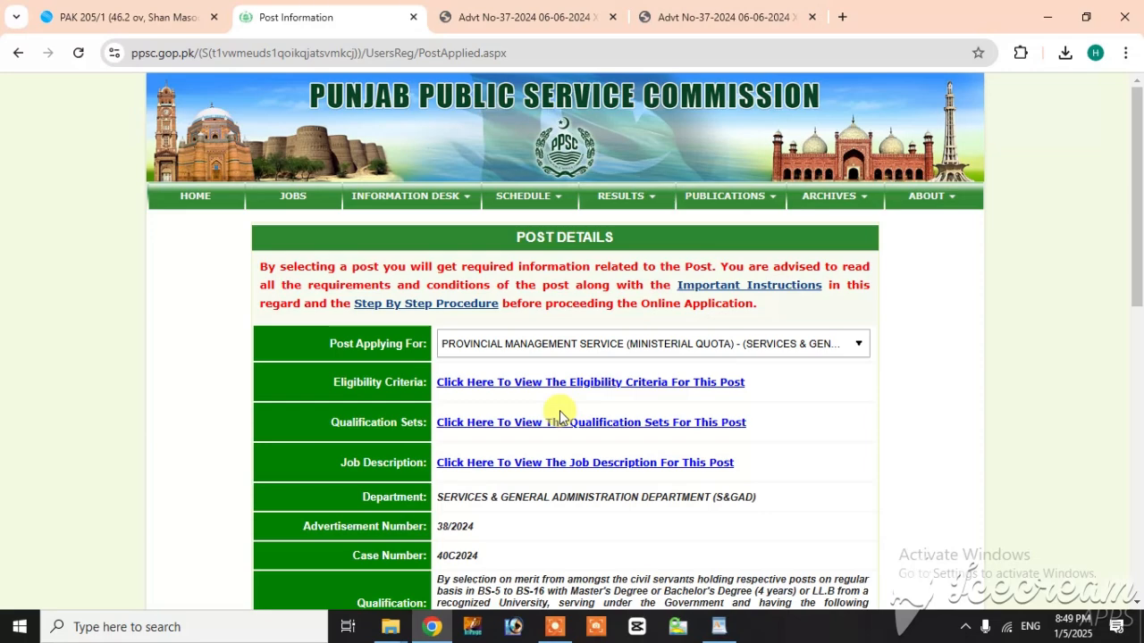
Step: Review the selected post's details, including case number, qualification, fee and closing date, and proceed with the application
scroll(558, 411, "down", 3)
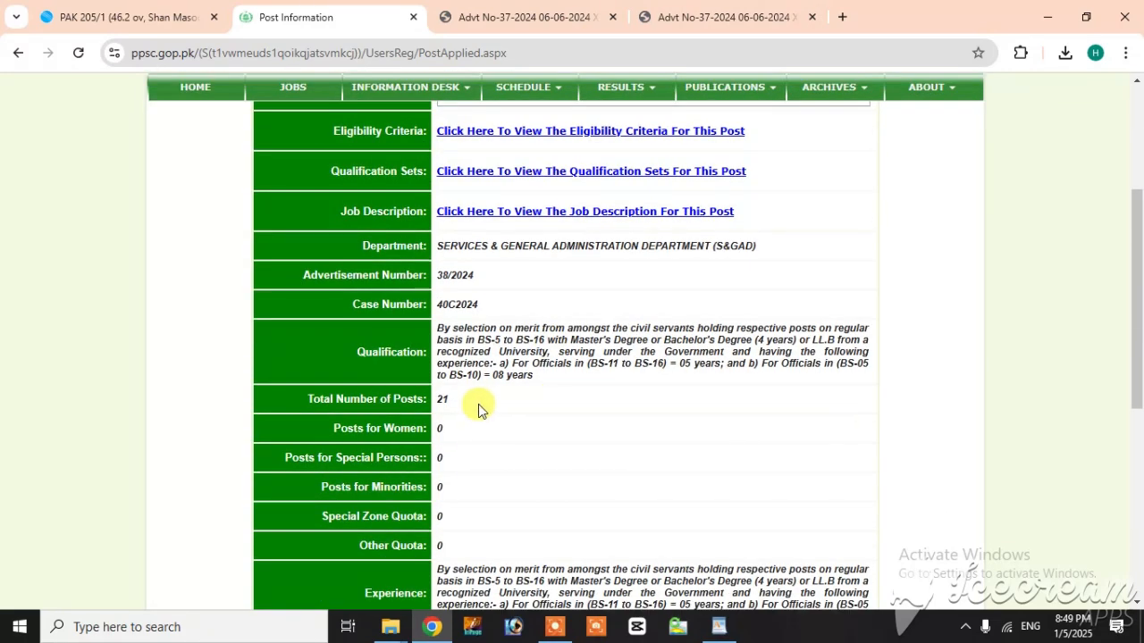
scroll(528, 501, "down", 1)
scroll(521, 493, "up", 2)
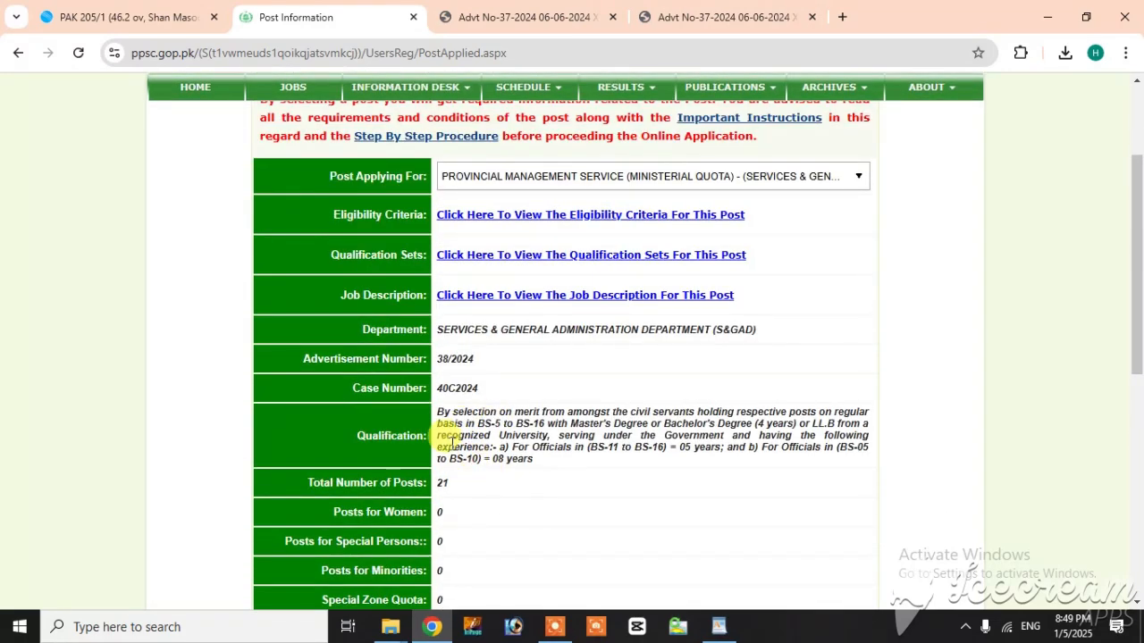
left_click_drag(482, 388, 434, 390)
left_click(489, 393)
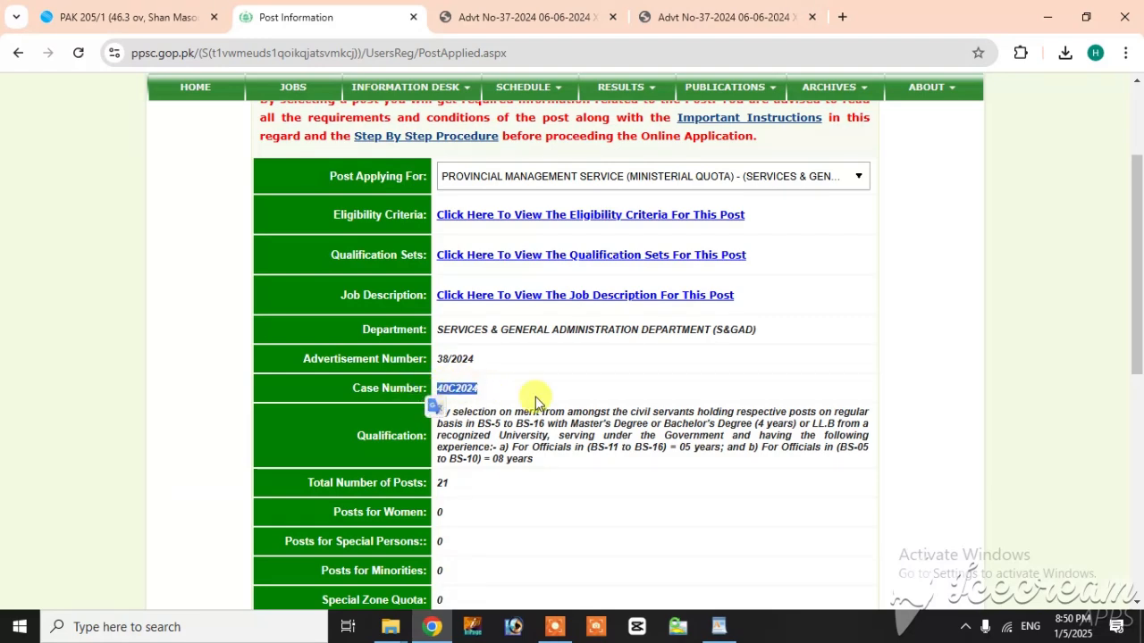
scroll(536, 402, "down", 2)
scroll(528, 381, "down", 4)
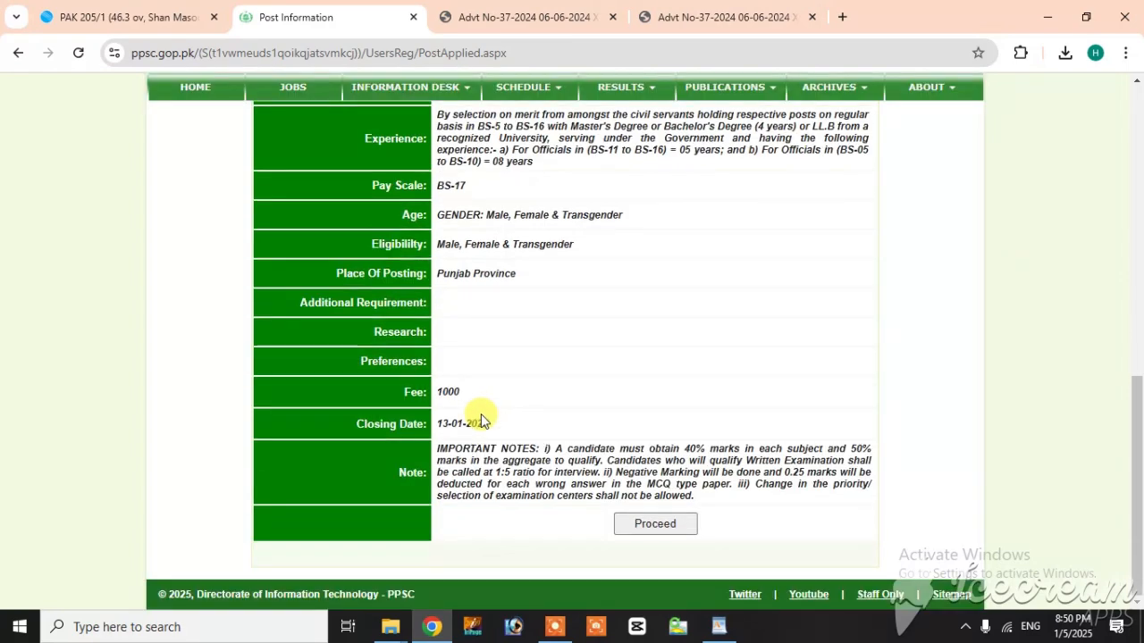
left_click(659, 526)
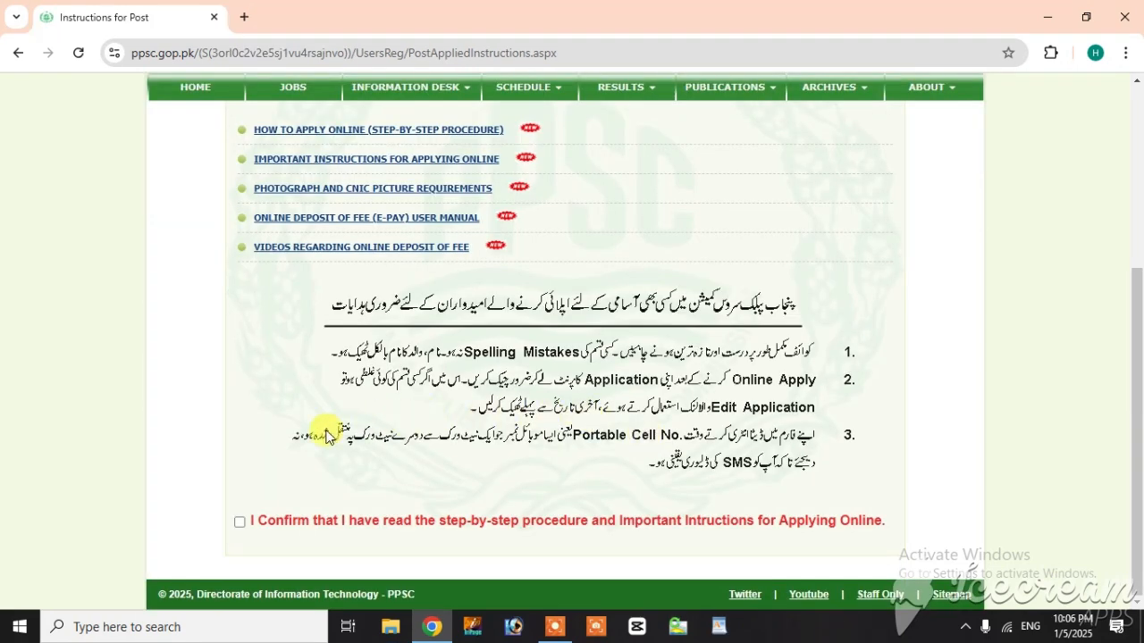
Step: Confirm having read the application instructions, start the online application and proceed past the Basic Information page
left_click(241, 522)
scroll(541, 463, "down", 1)
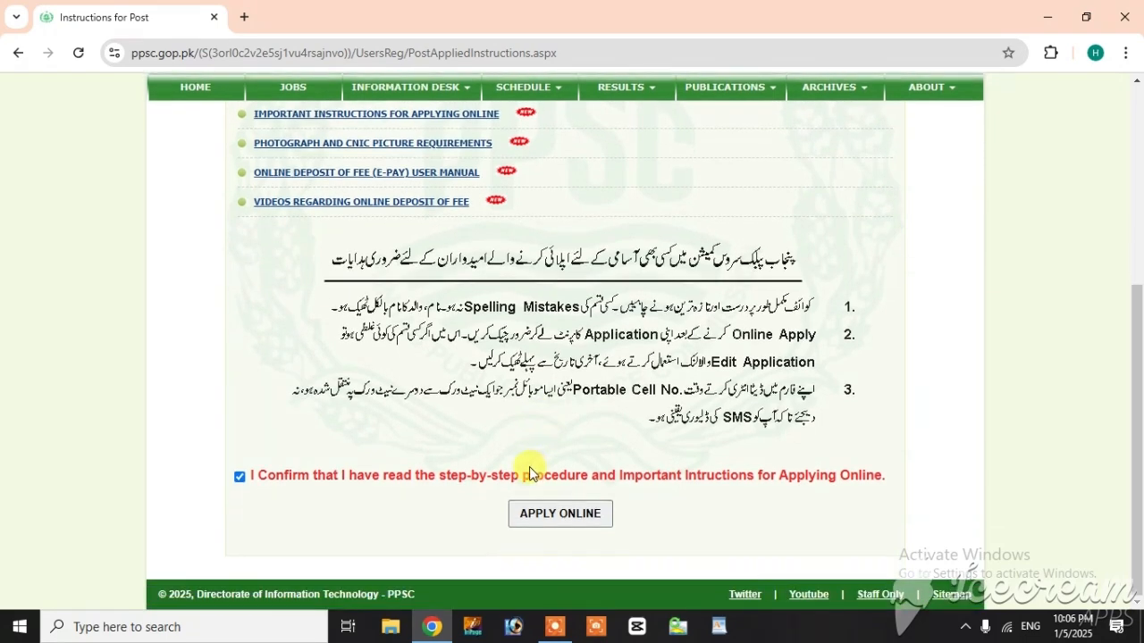
left_click(532, 516)
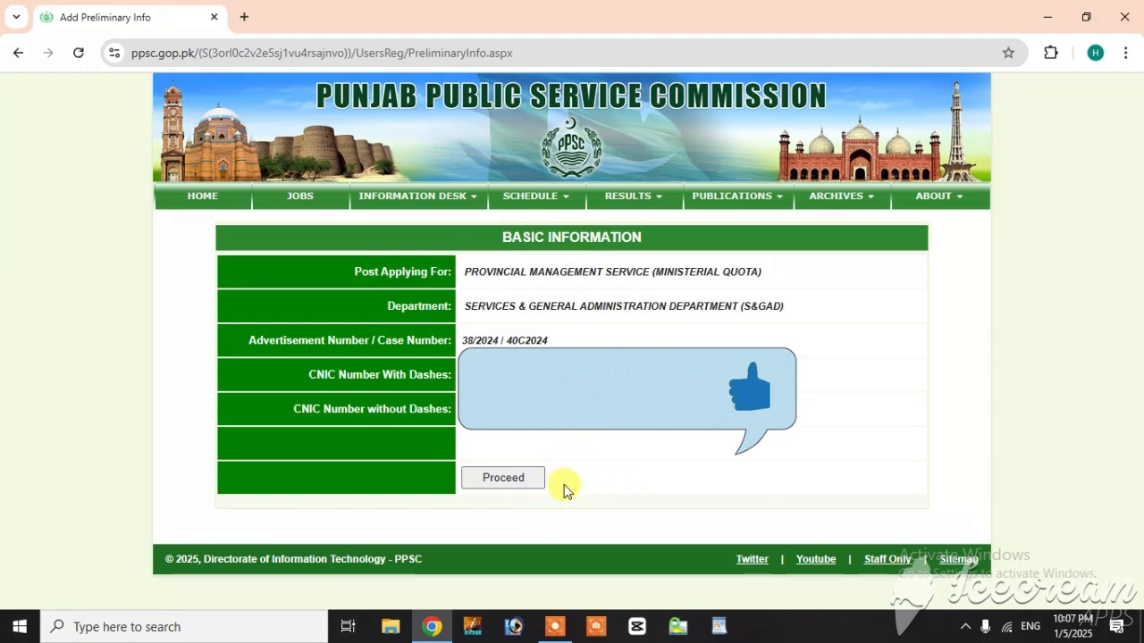
left_click(500, 484)
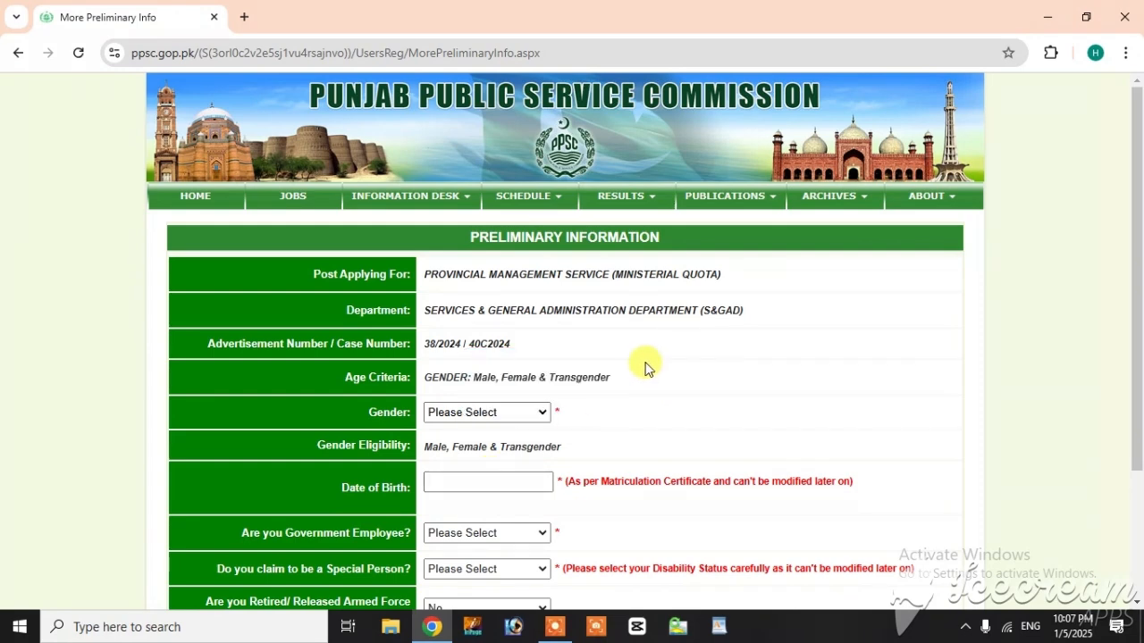
Step: Set the gender to Male in the Preliminary Information form
scroll(640, 365, "down", 1)
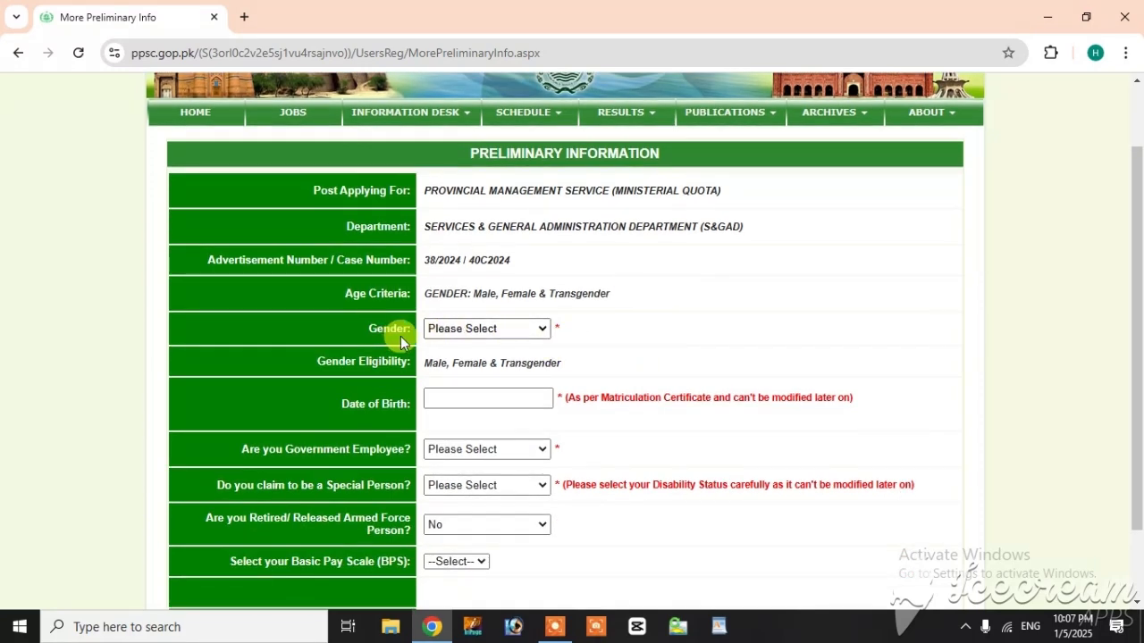
left_click(508, 329)
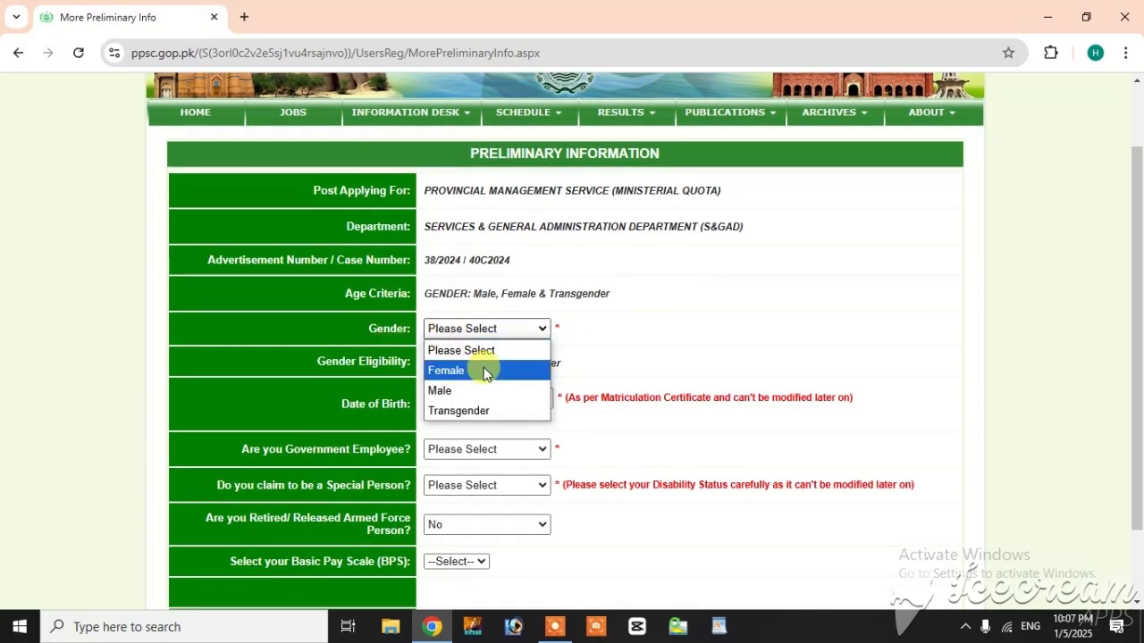
left_click(472, 393)
scroll(587, 372, "down", 1)
scroll(455, 342, "up", 1)
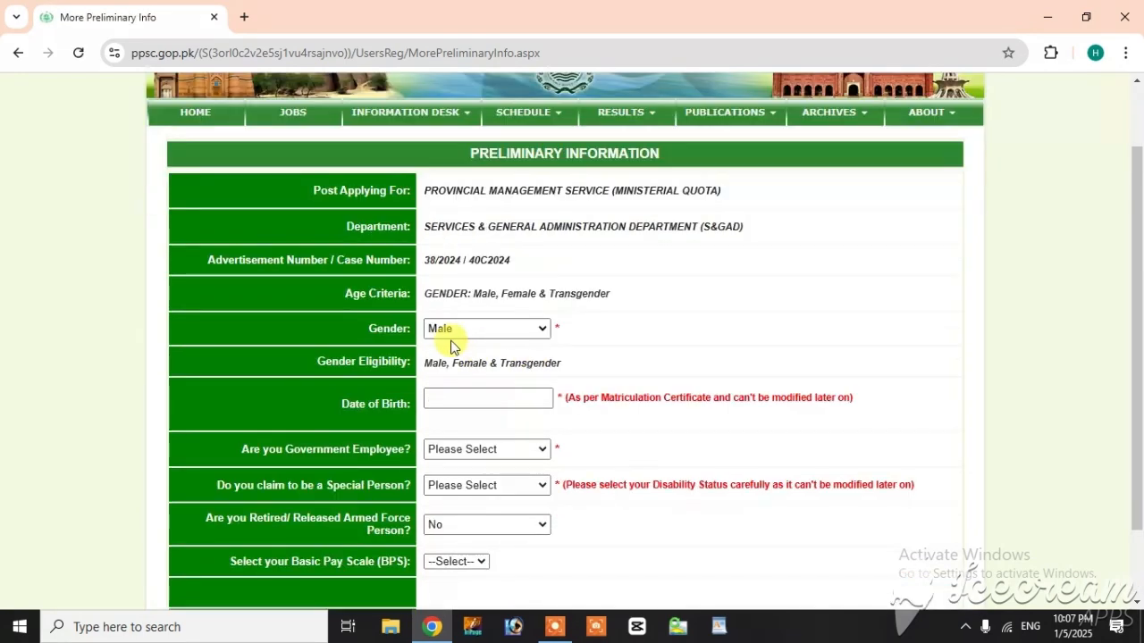
Step: Enter the applicant's date of birth in the Preliminary Information form
scroll(436, 397, "down", 1)
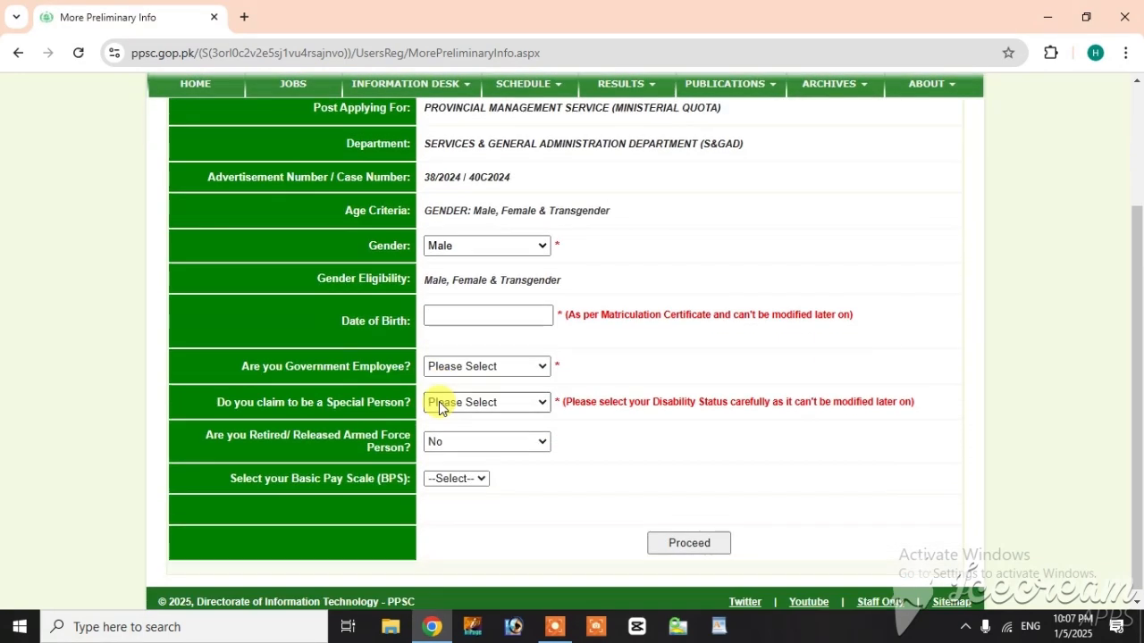
left_click(455, 315)
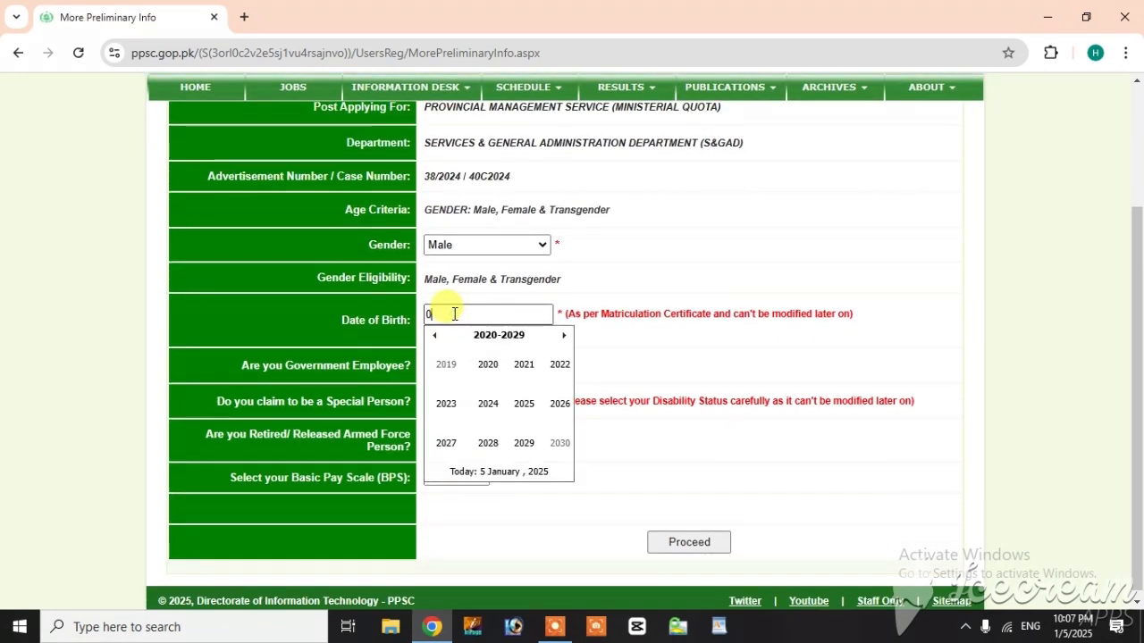
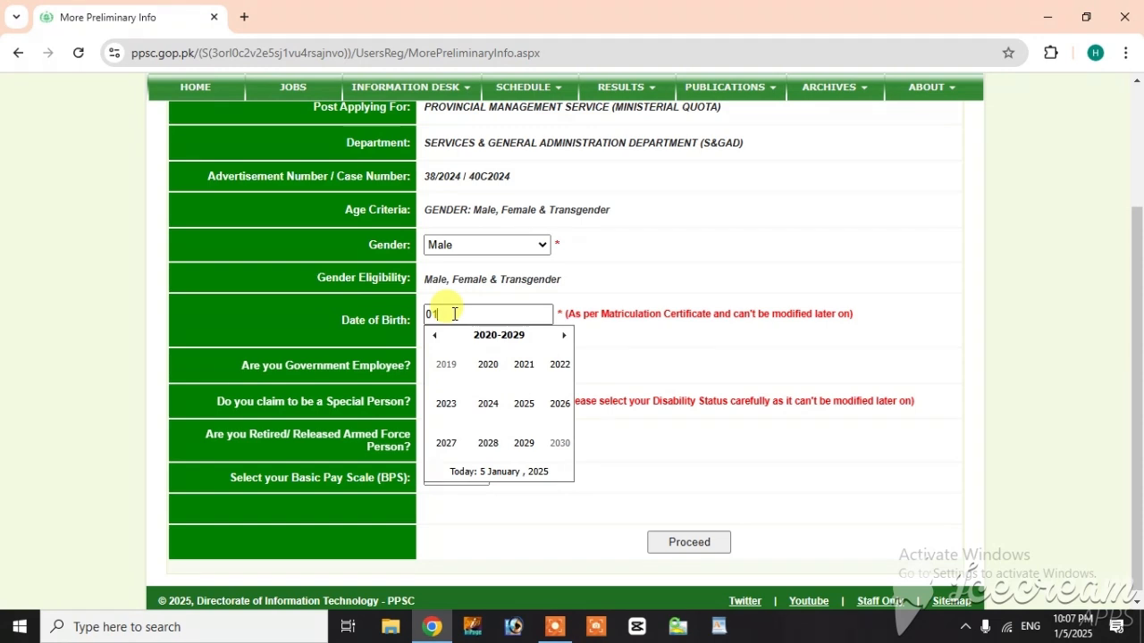
key("Tab")
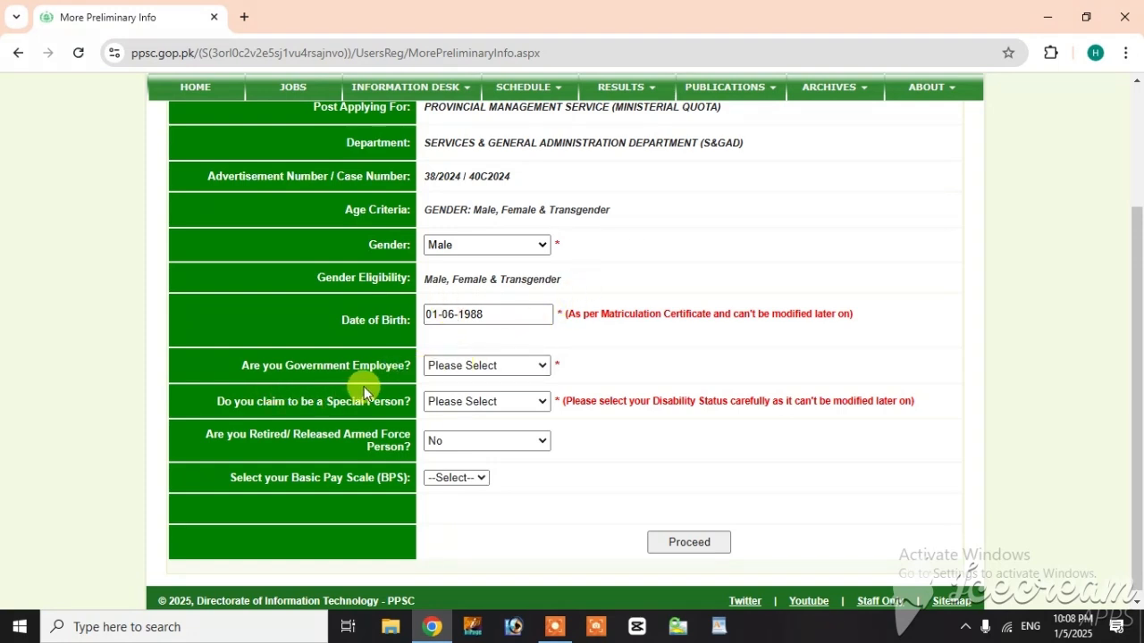
Step: Declare government employment as Yes, with service type Punjab and service nature Regular
left_click(476, 368)
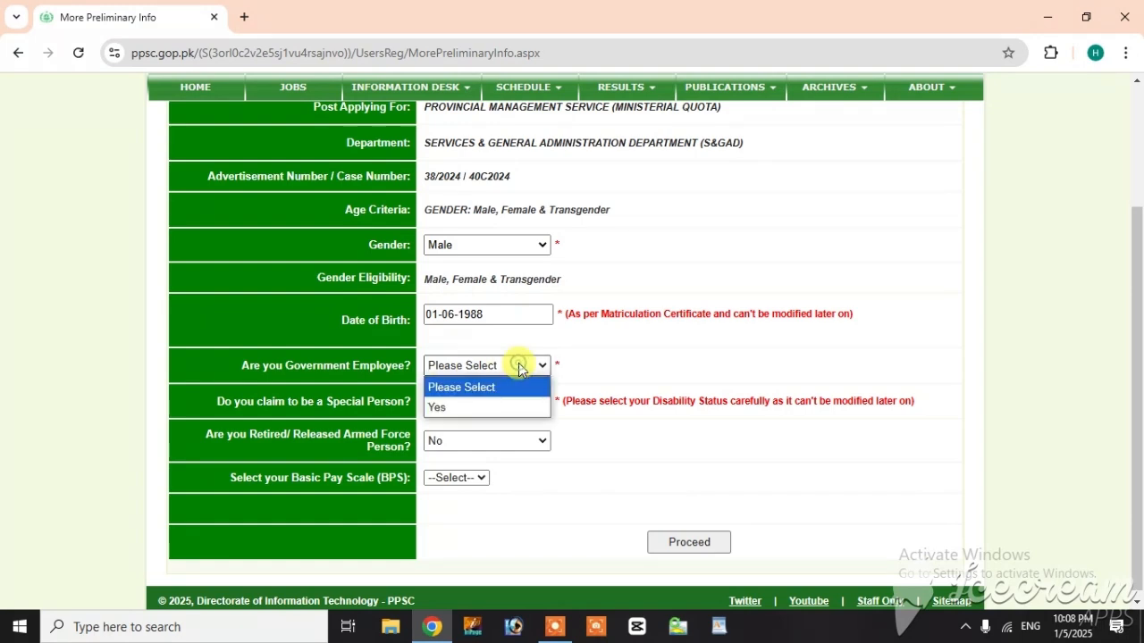
left_click(450, 409)
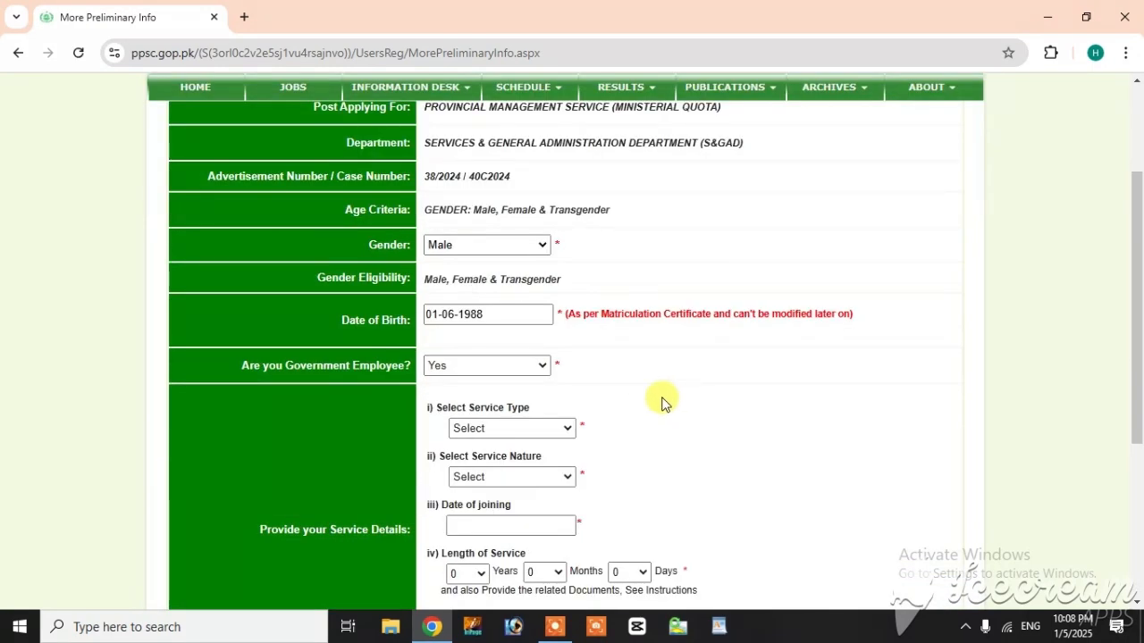
scroll(632, 402, "down", 1)
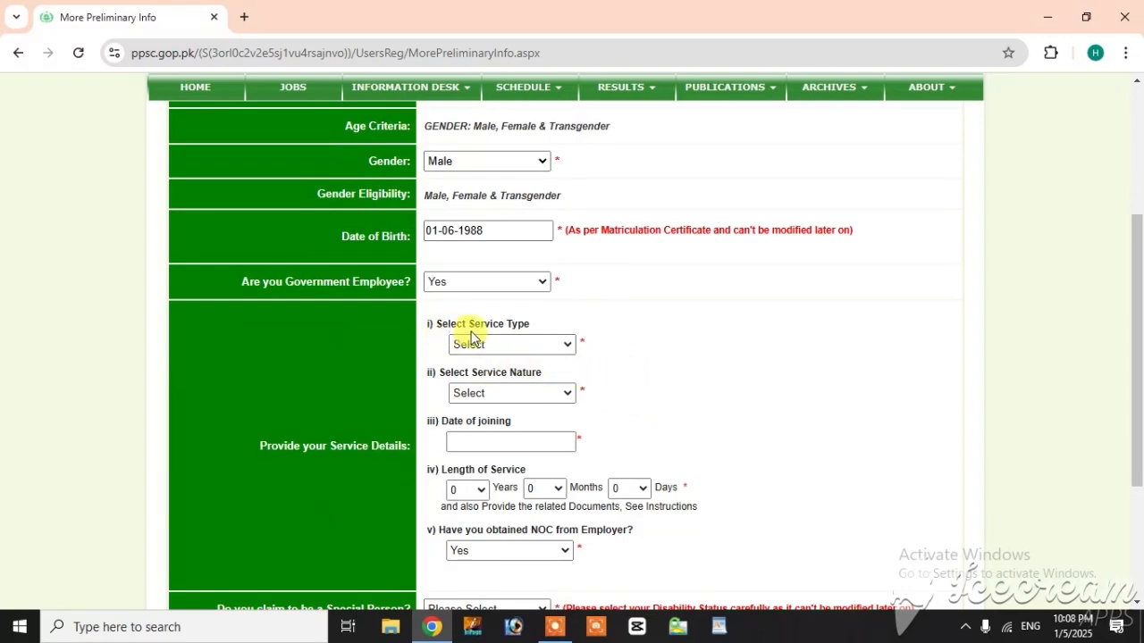
left_click(522, 344)
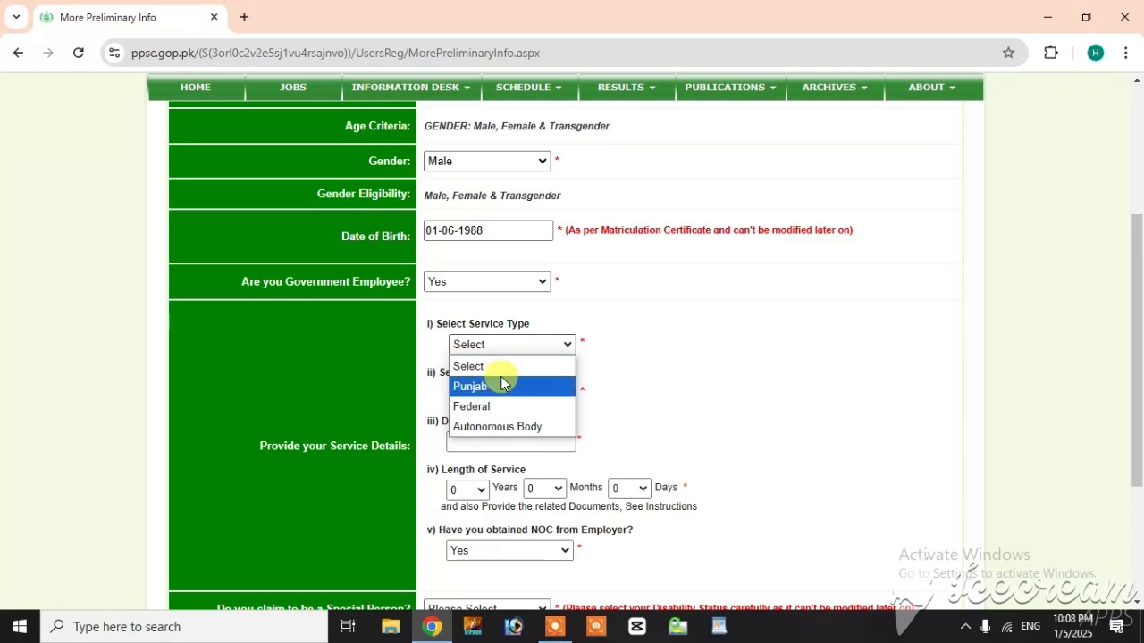
left_click(486, 387)
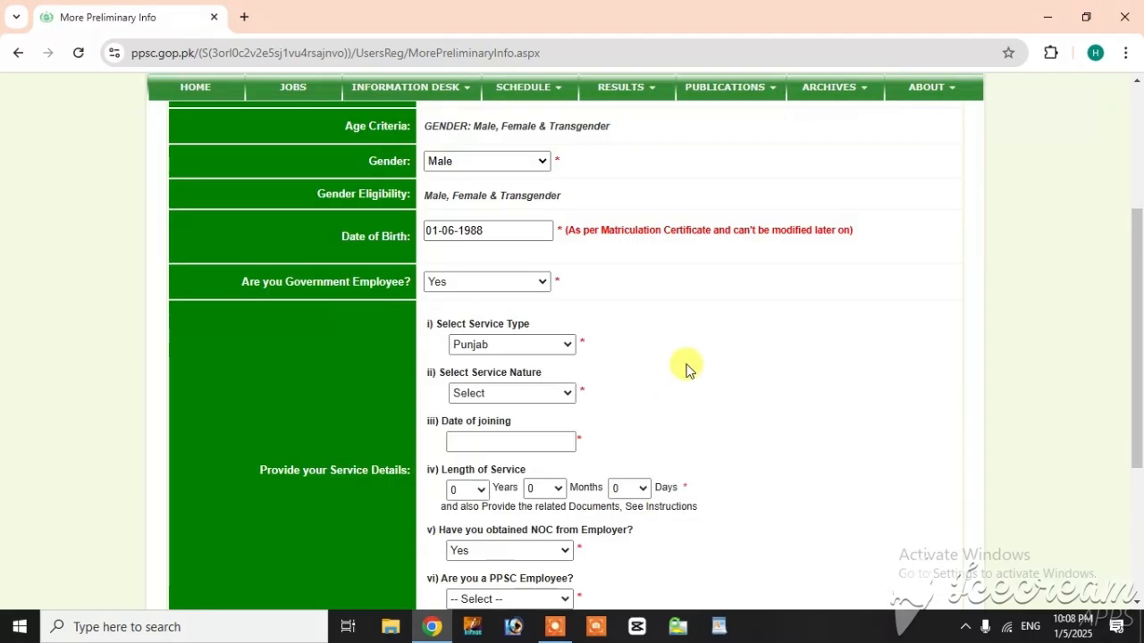
scroll(599, 368, "down", 1)
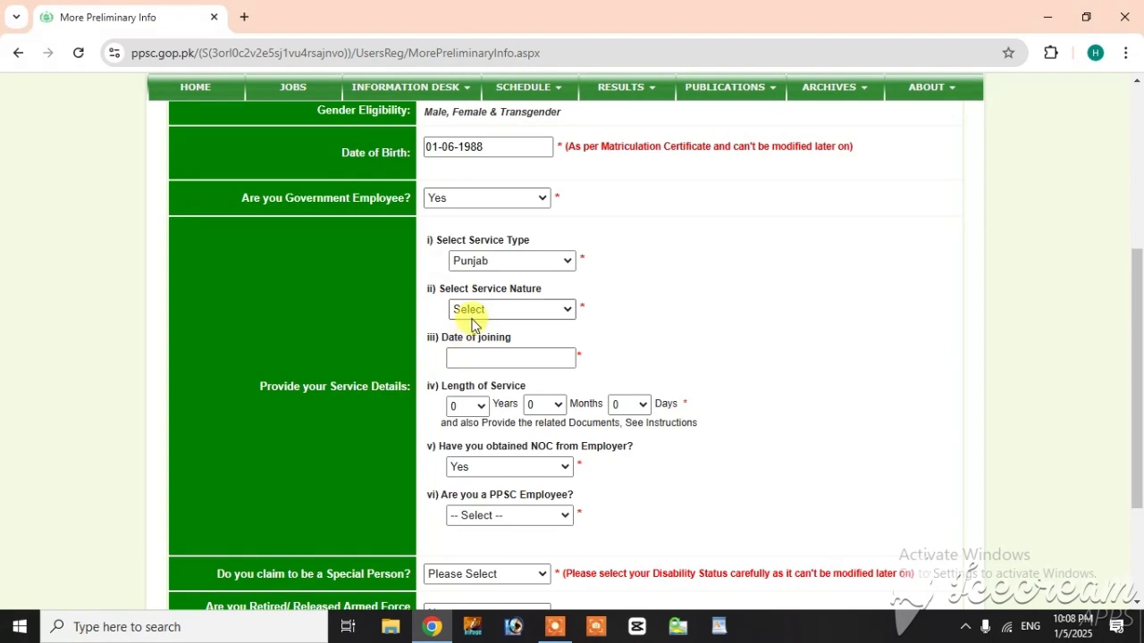
left_click(498, 311)
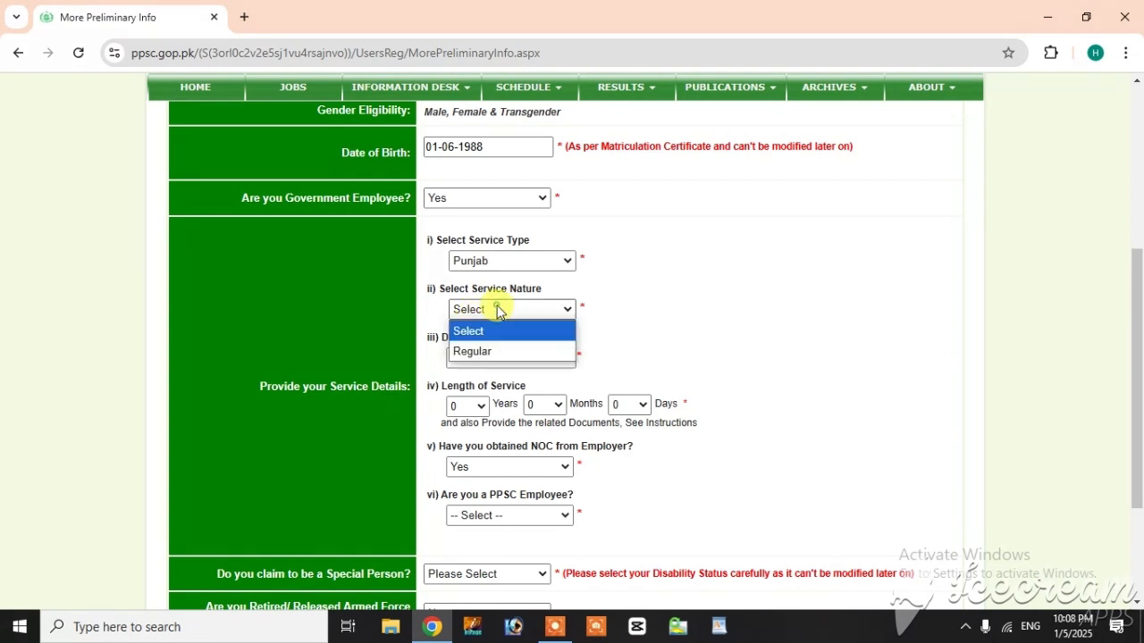
left_click(467, 349)
Step: Enter 29-05-2015 as the date of joining in the service details
scroll(705, 348, "down", 1)
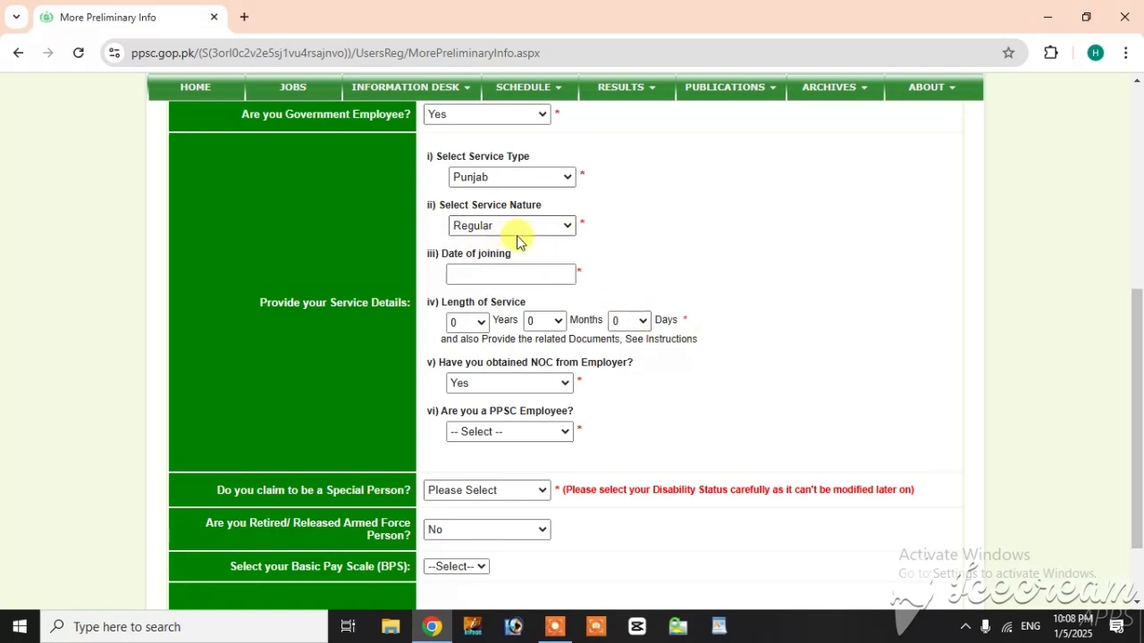
left_click(466, 277)
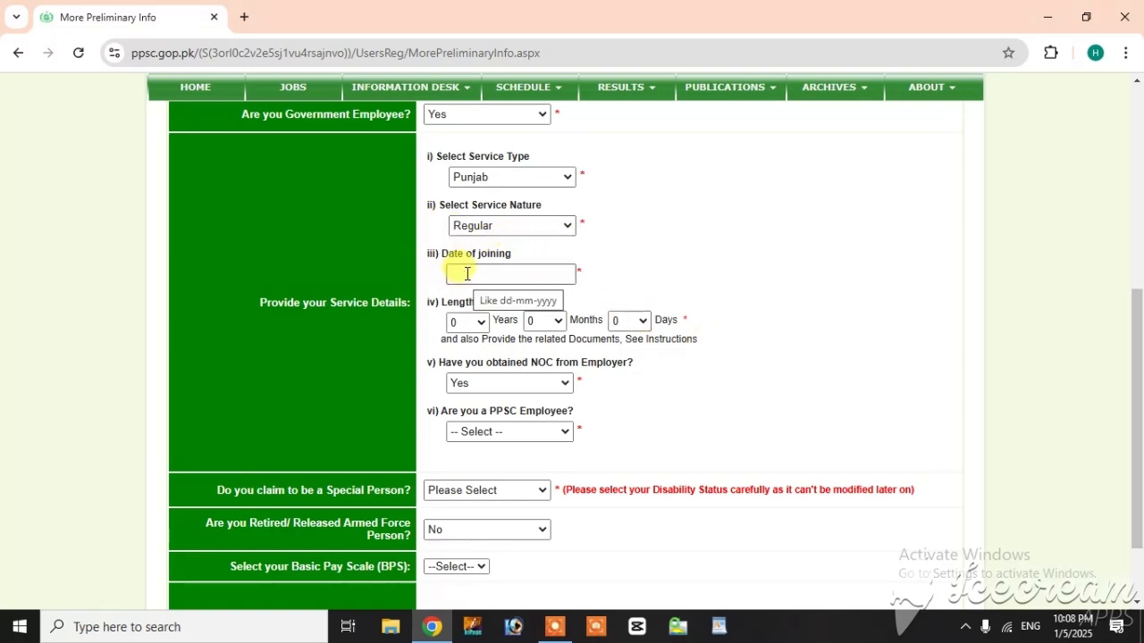
left_click(467, 273)
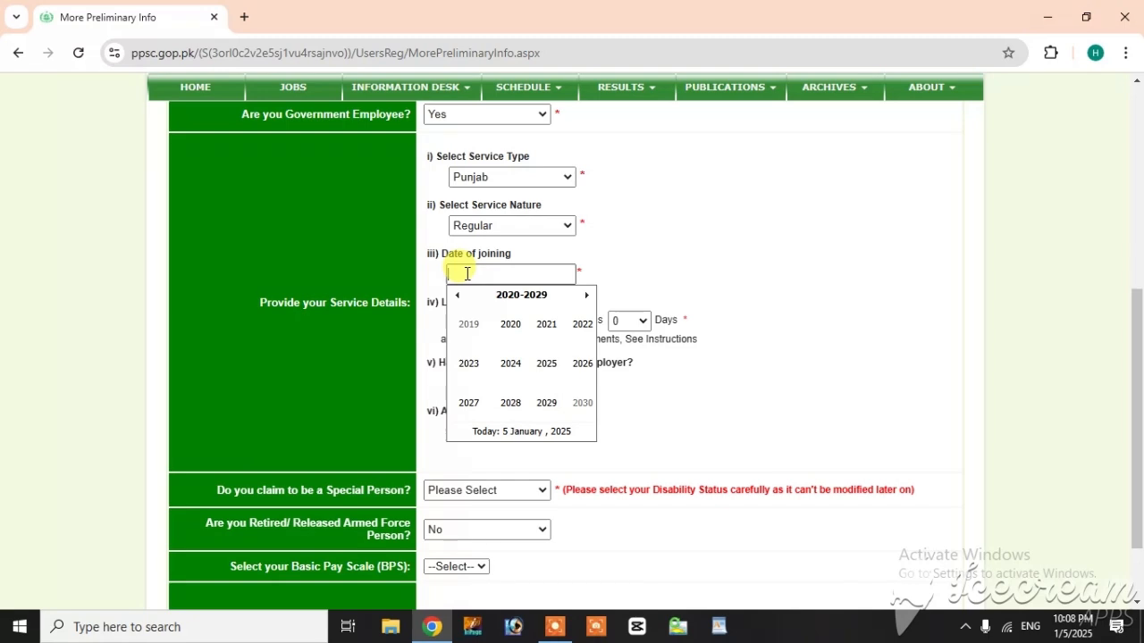
type("0")
type("9")
type("-05-20")
key("Tab")
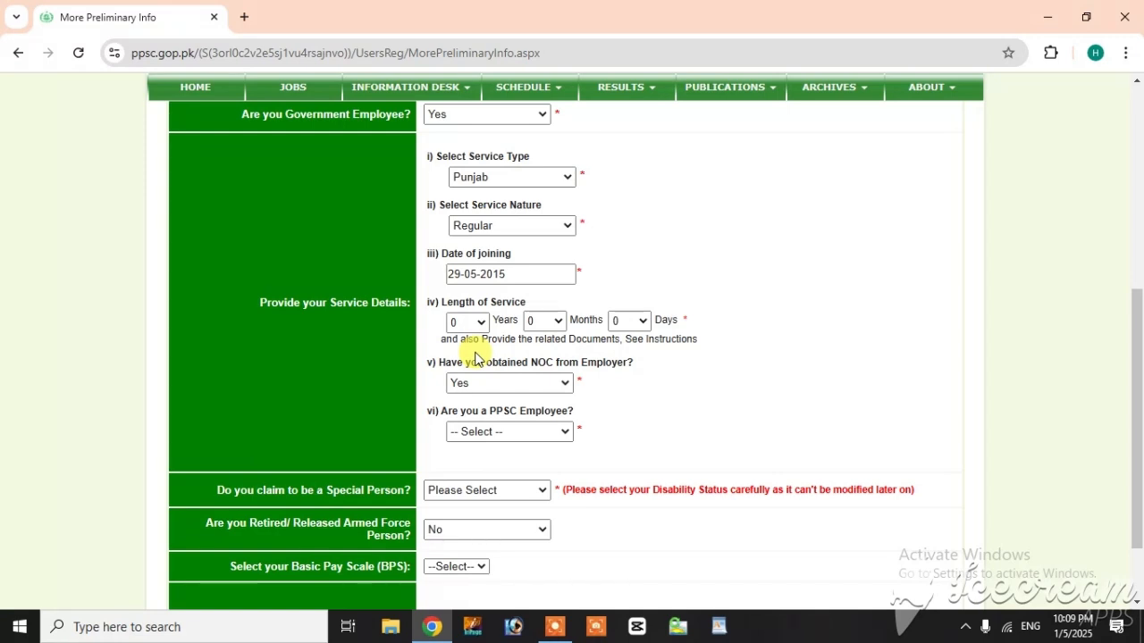
Step: Search for an age calculator in a new browser tab and open the calculator.net Age Calculator page
left_click(245, 18)
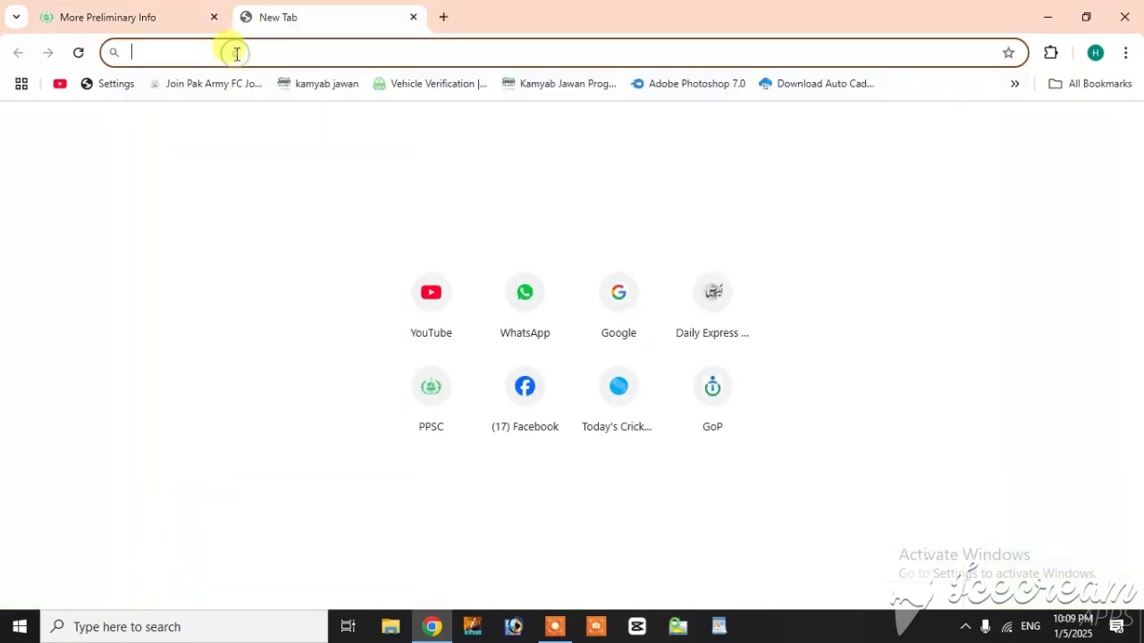
type("age")
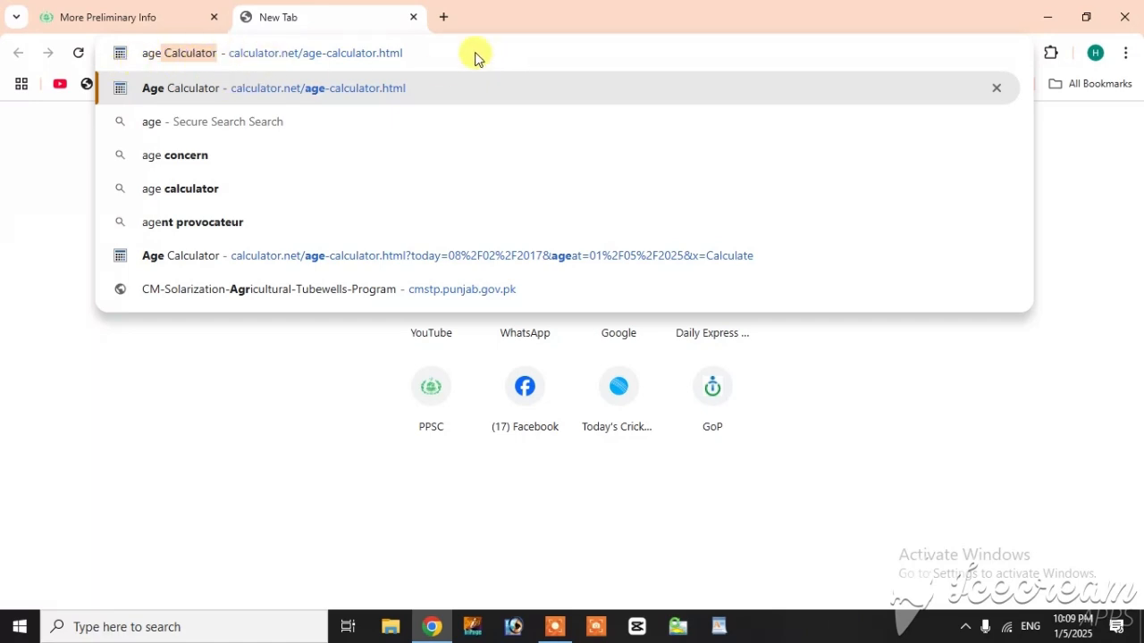
key("Right")
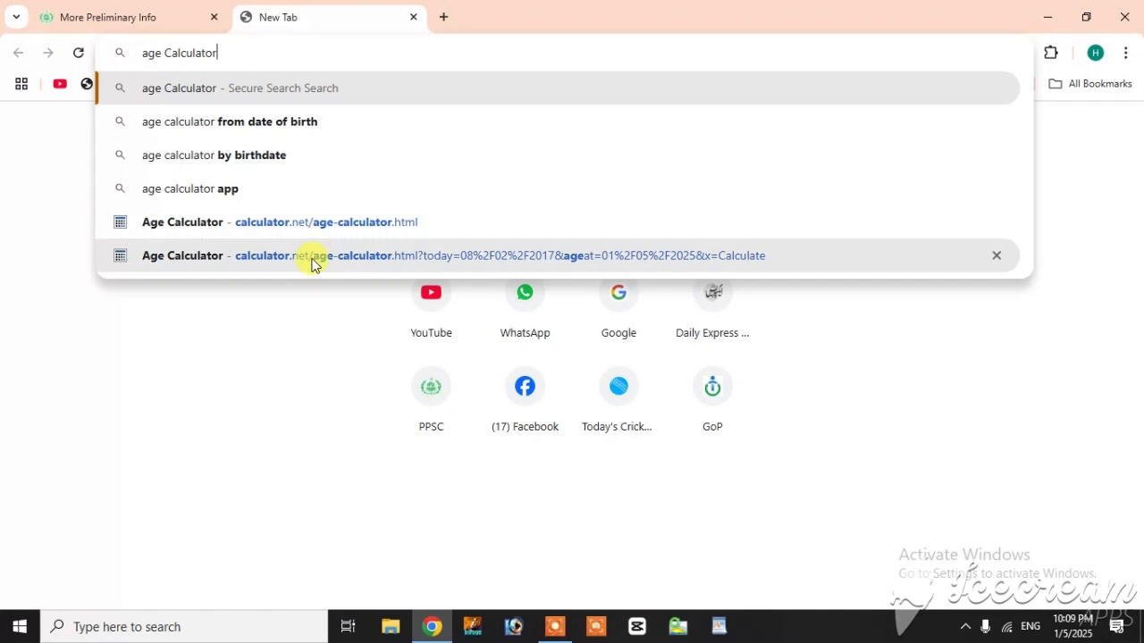
left_click(352, 224)
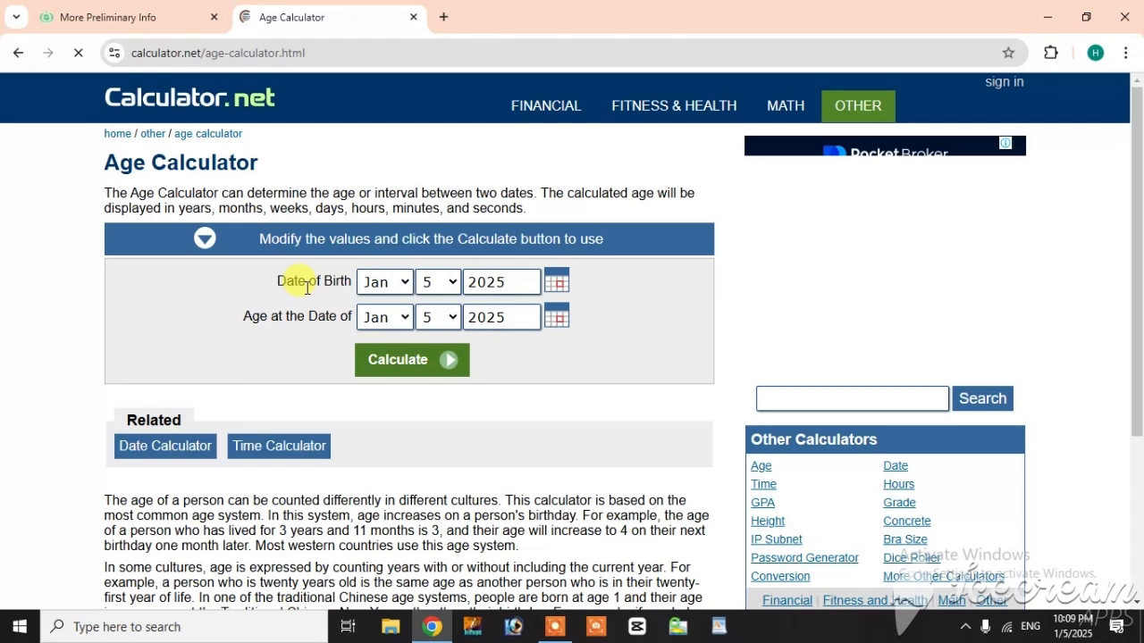
Step: Set the Age Calculator's date of birth to May 29, 2015 and calculate the elapsed time
left_click(385, 285)
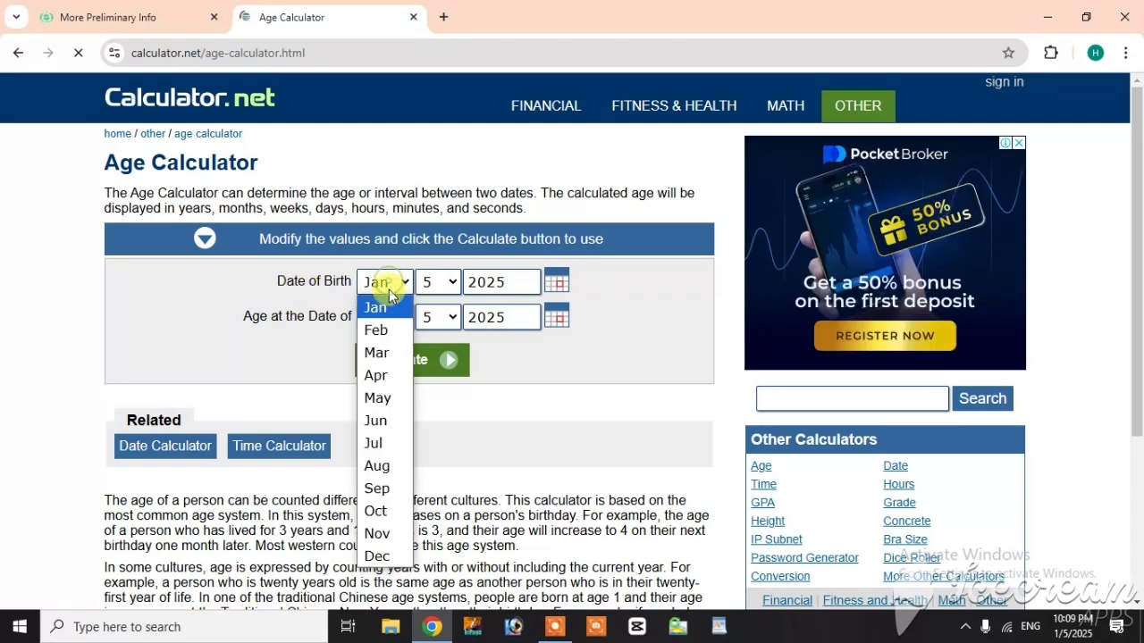
left_click(378, 398)
left_click(447, 288)
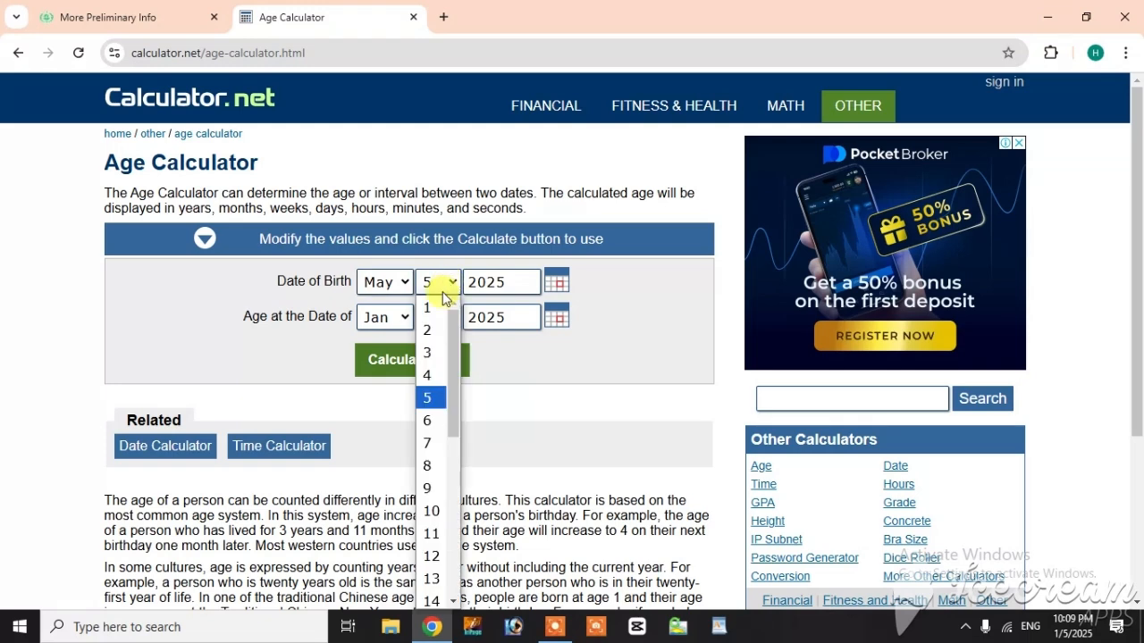
scroll(447, 442, "down", 3)
scroll(443, 482, "down", 3)
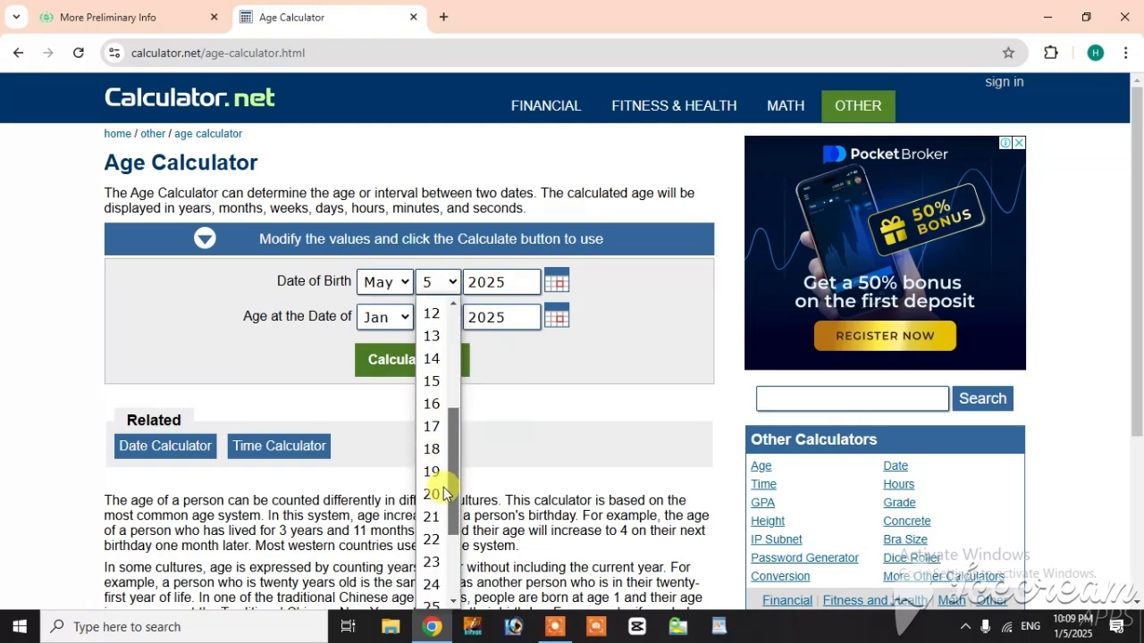
left_click(431, 556)
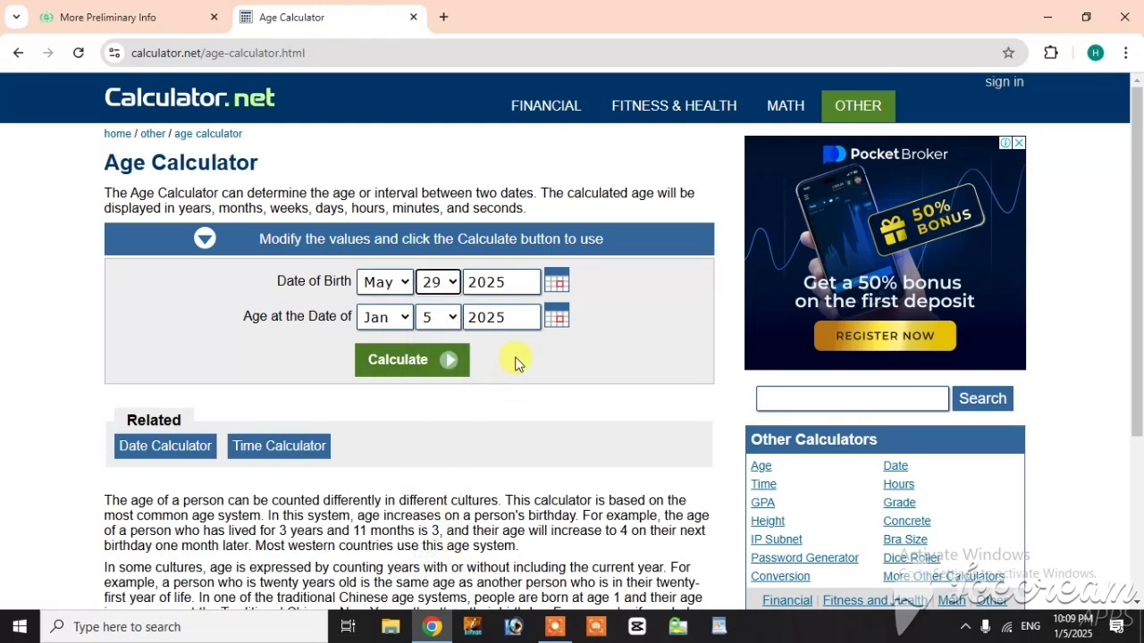
left_click(517, 282)
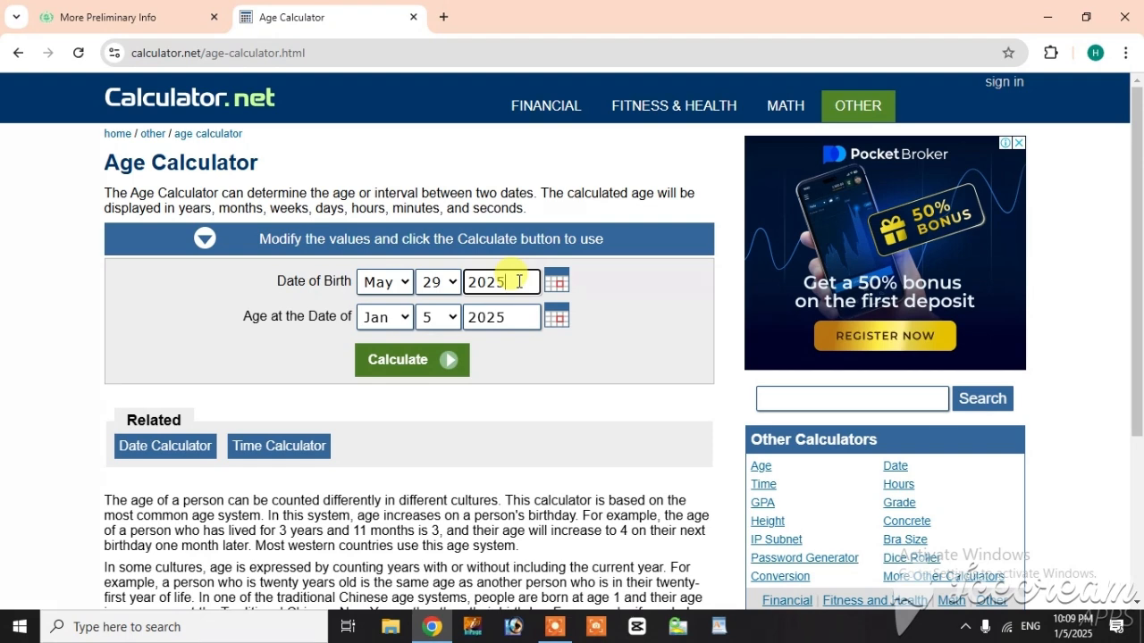
key("BackSpace")
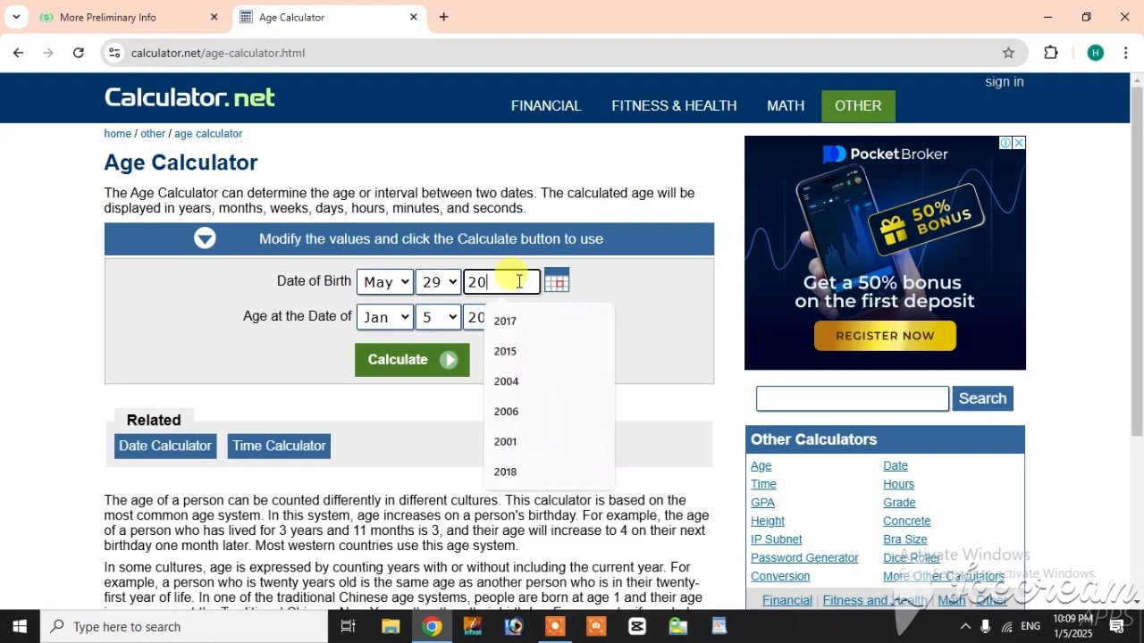
type("15")
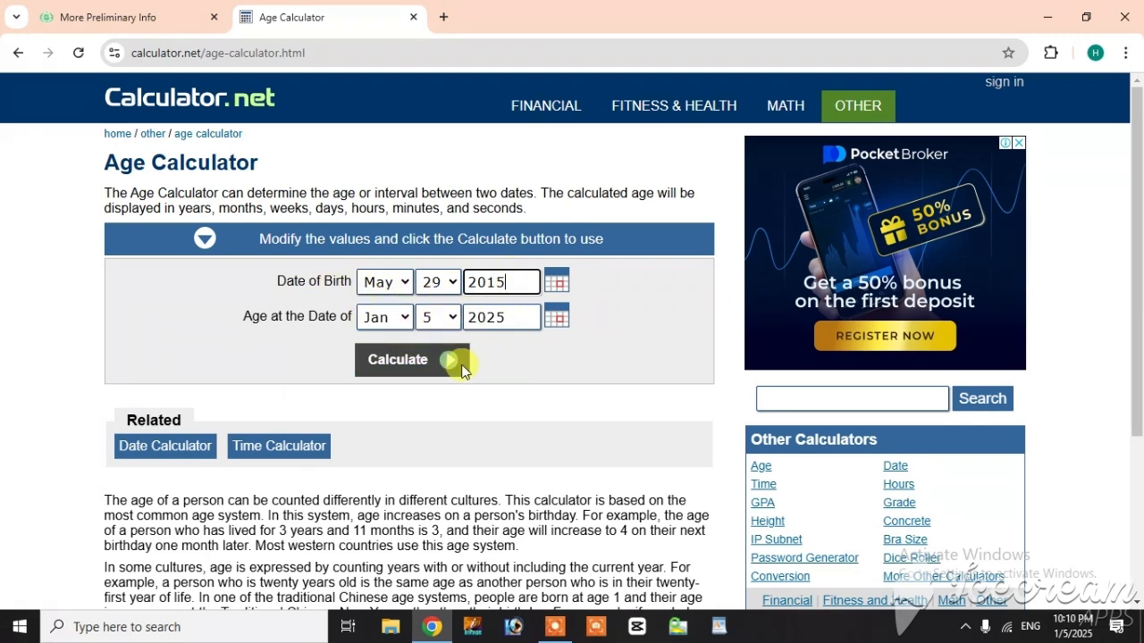
left_click(409, 359)
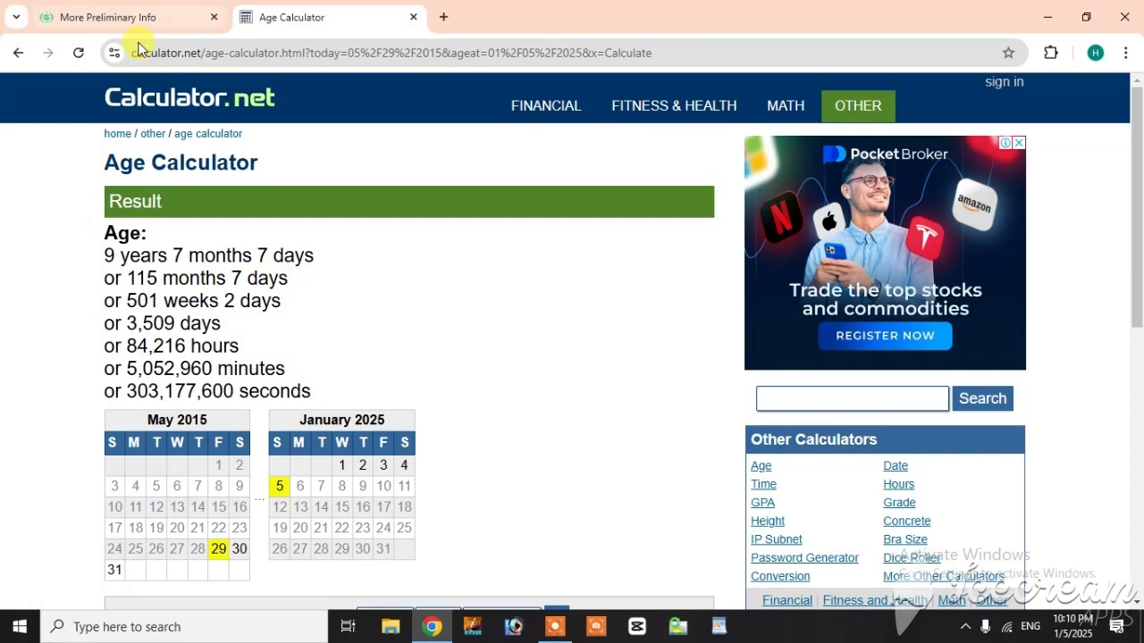
Step: Return to the PPSC form and set the length of service to 9 years, 7 months and 7 days
left_click(111, 18)
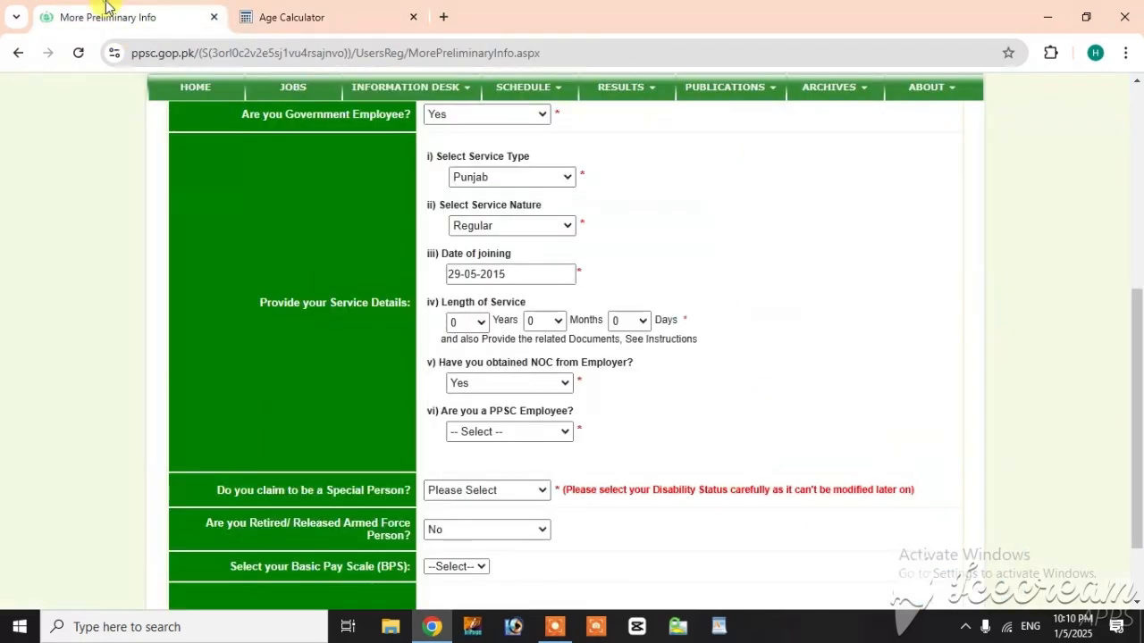
scroll(680, 478, "down", 1)
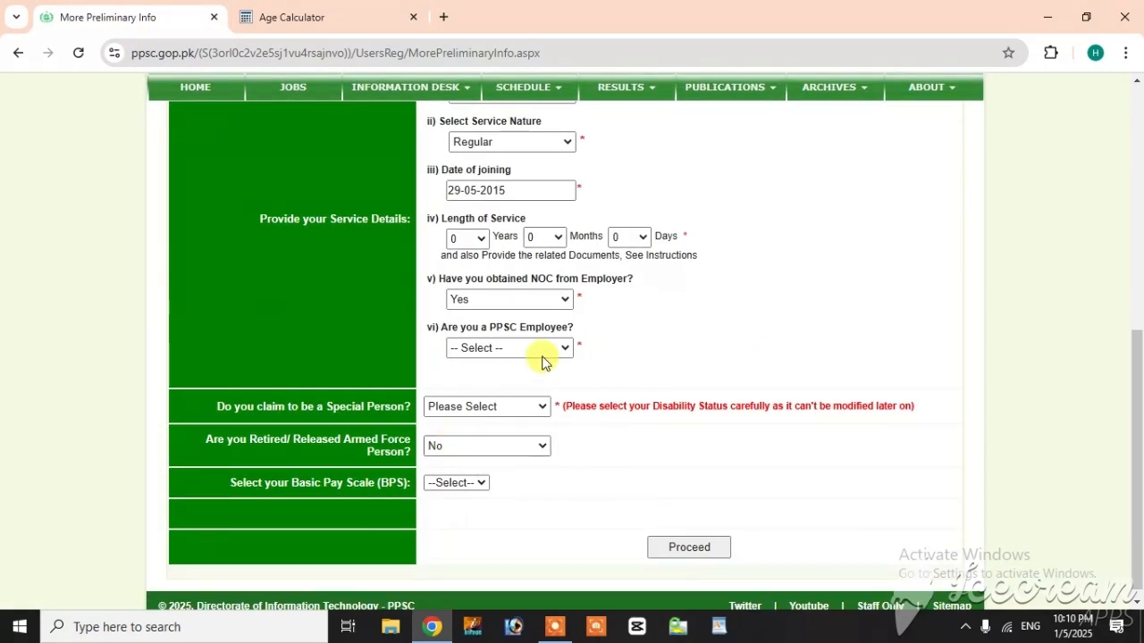
left_click(470, 240)
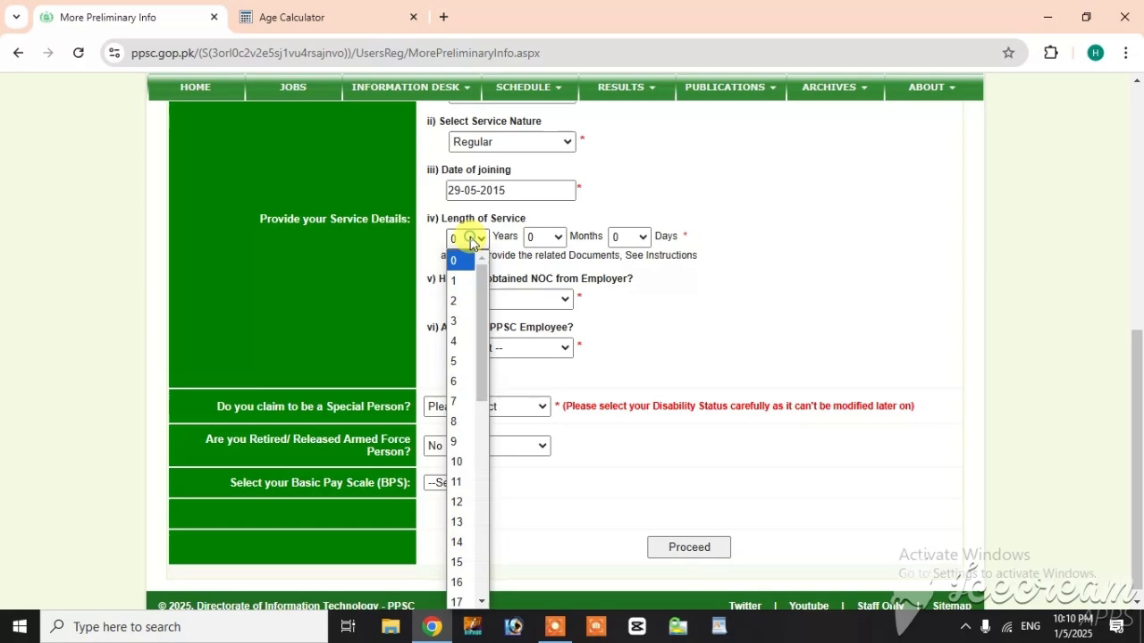
left_click(461, 442)
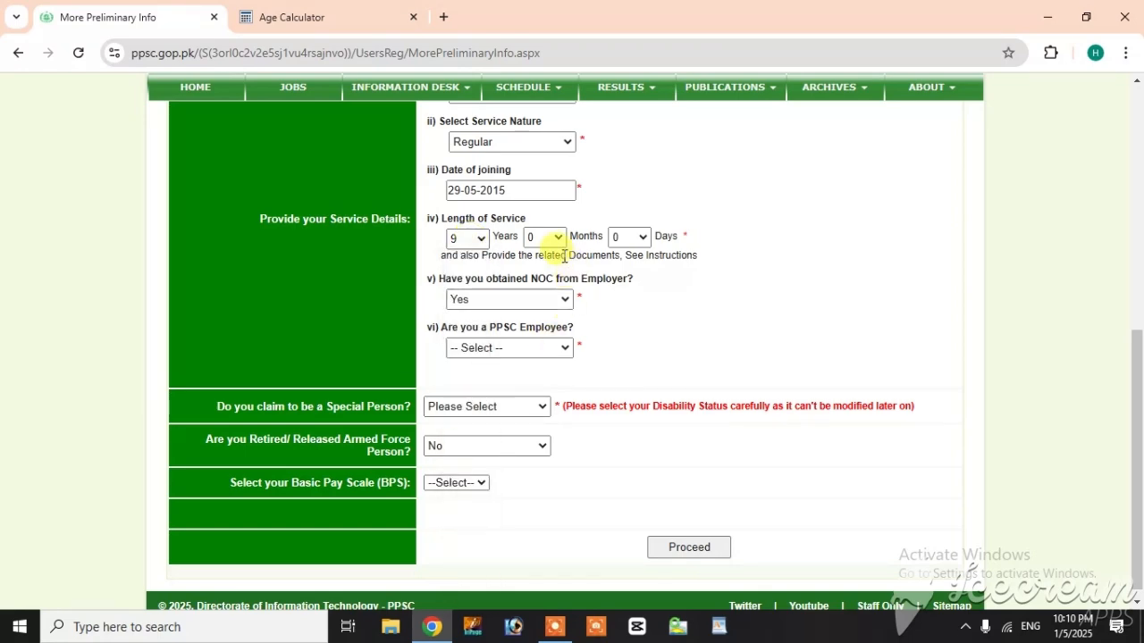
left_click(343, 11)
left_click(77, 7)
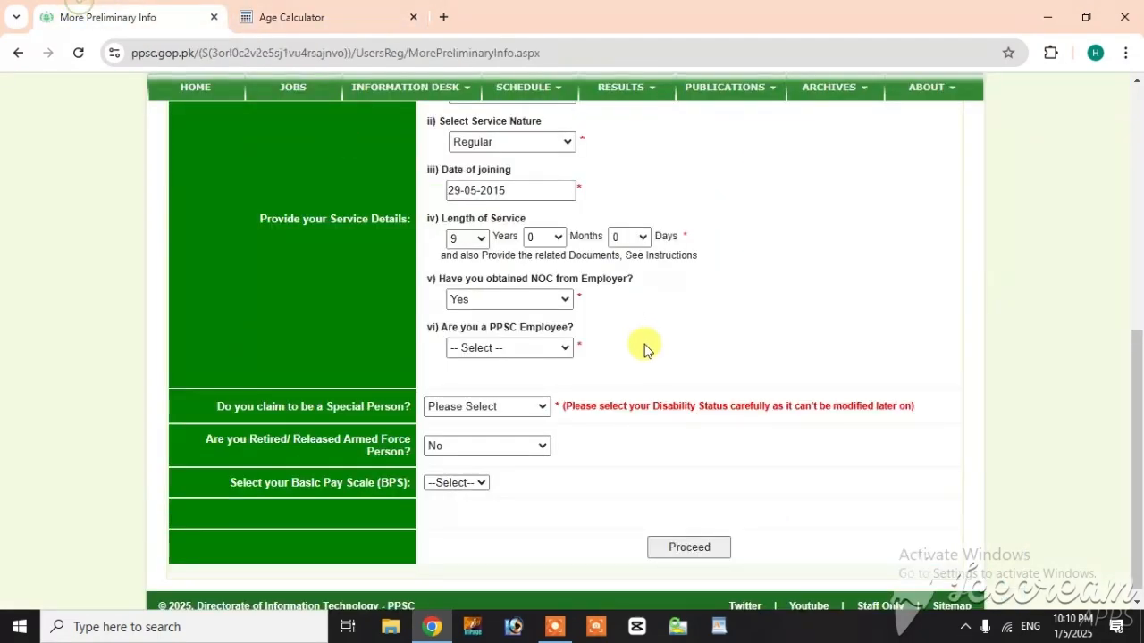
left_click(546, 240)
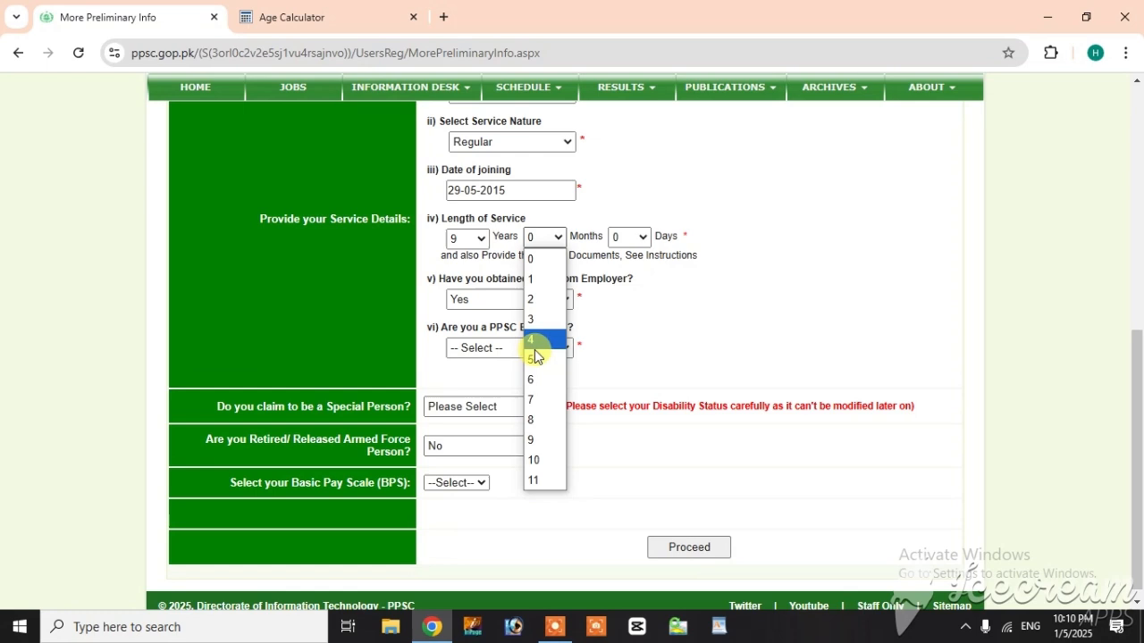
left_click(530, 400)
left_click(638, 236)
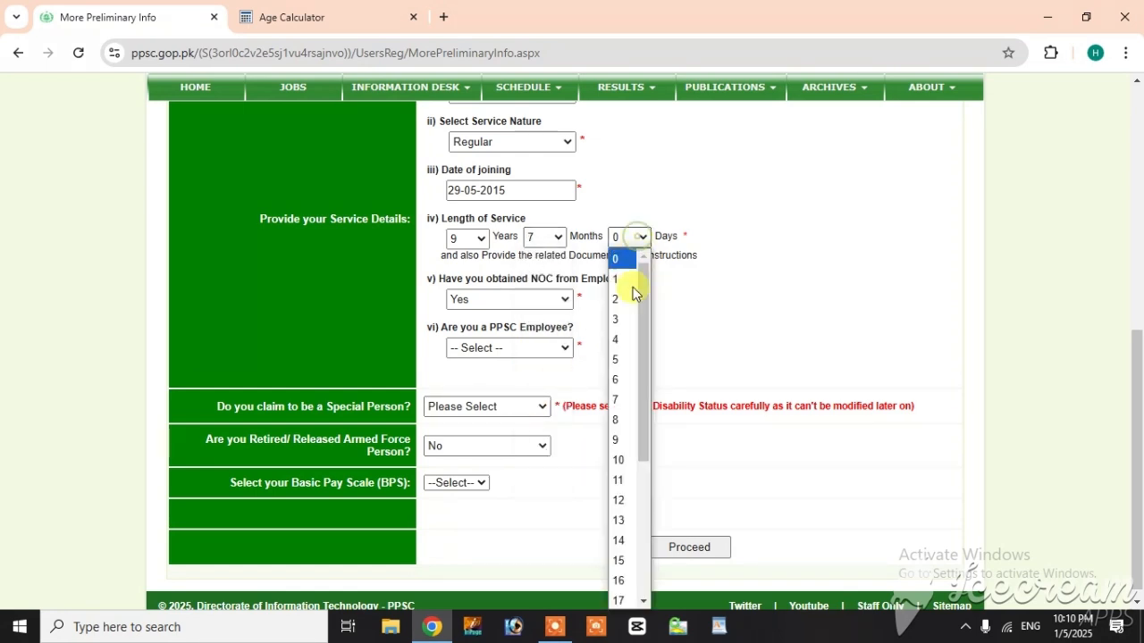
left_click(621, 400)
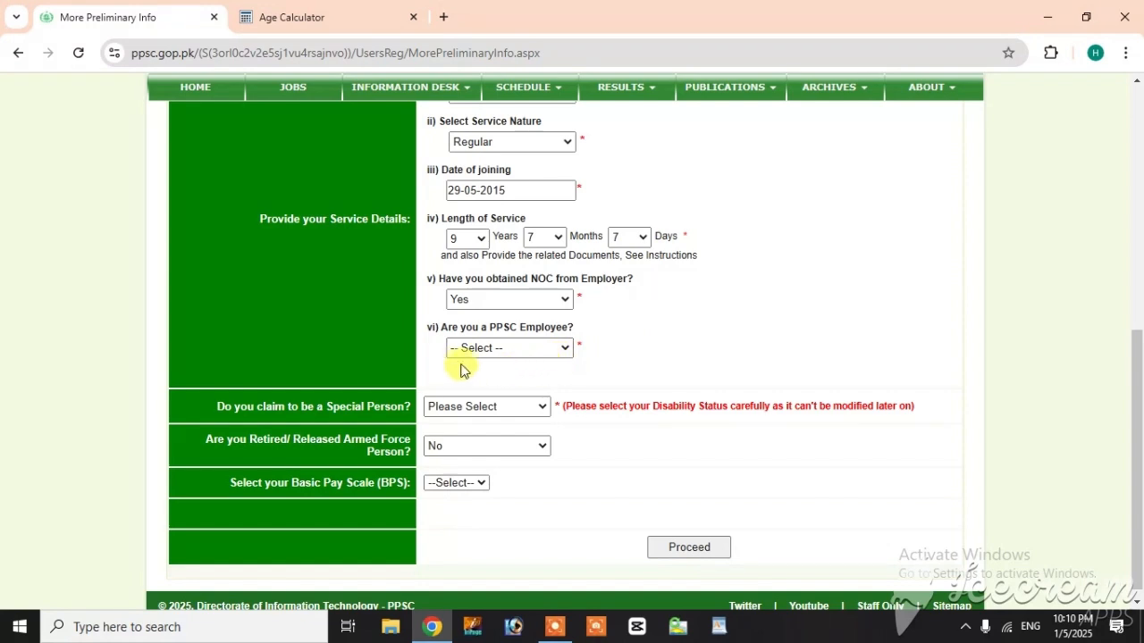
Step: Answer No to being a PPSC employee and No to claiming to be a special person
left_click(551, 348)
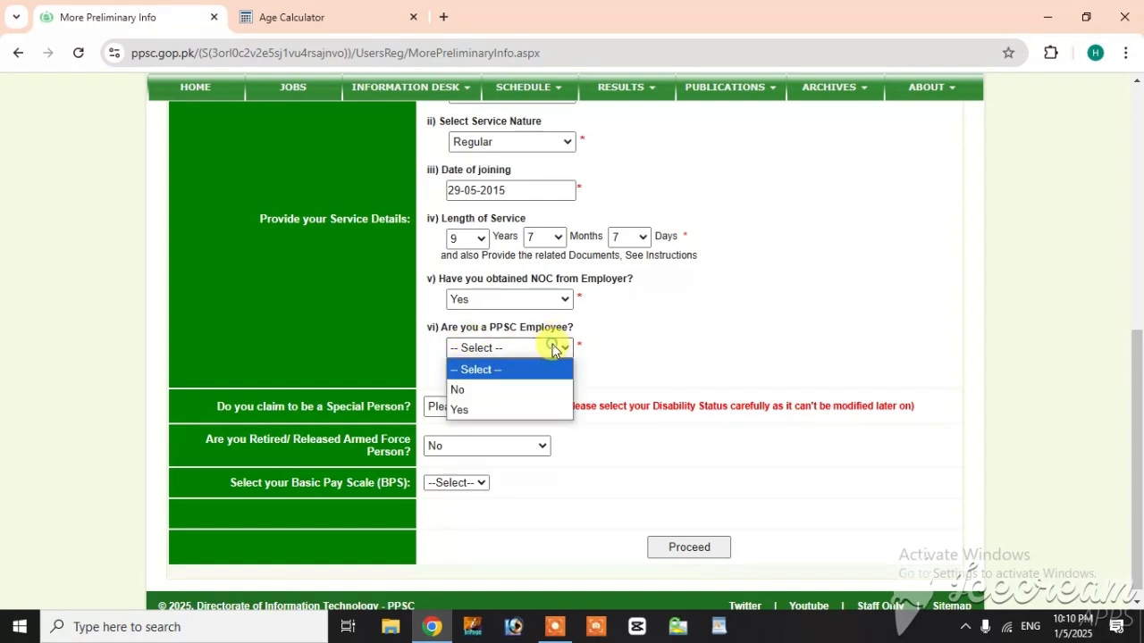
left_click(513, 390)
scroll(661, 342, "down", 1)
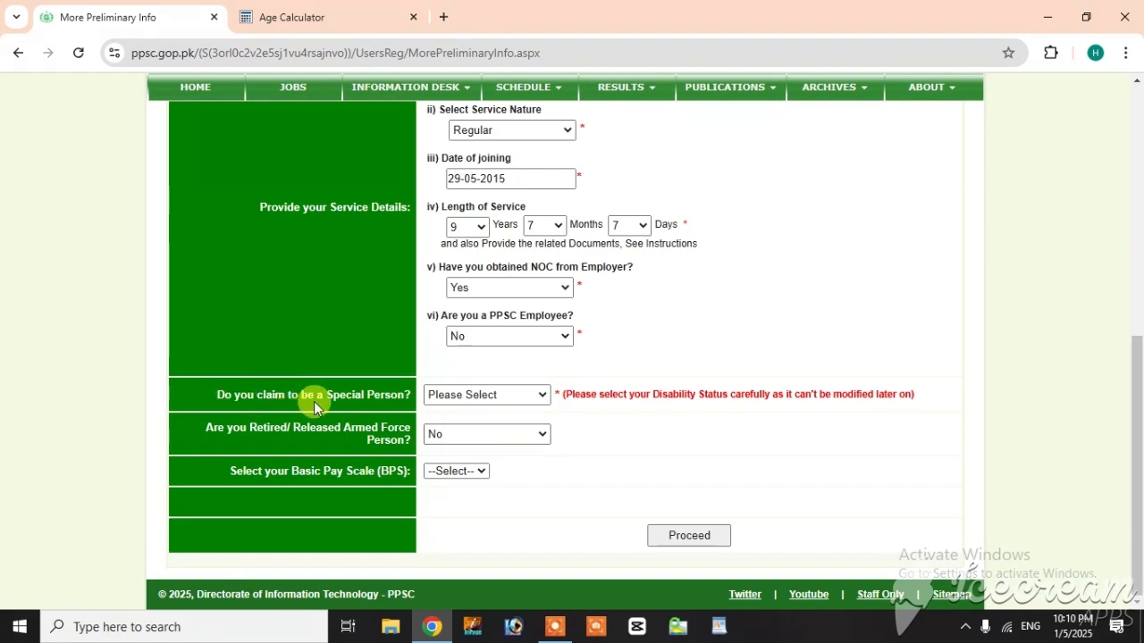
left_click(510, 402)
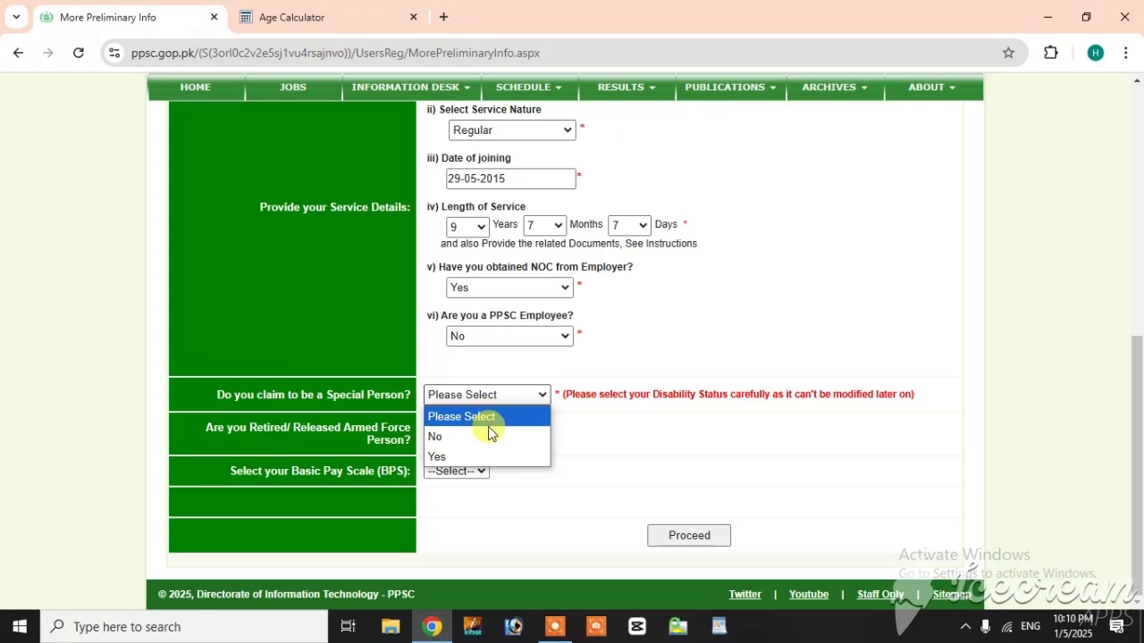
left_click(487, 433)
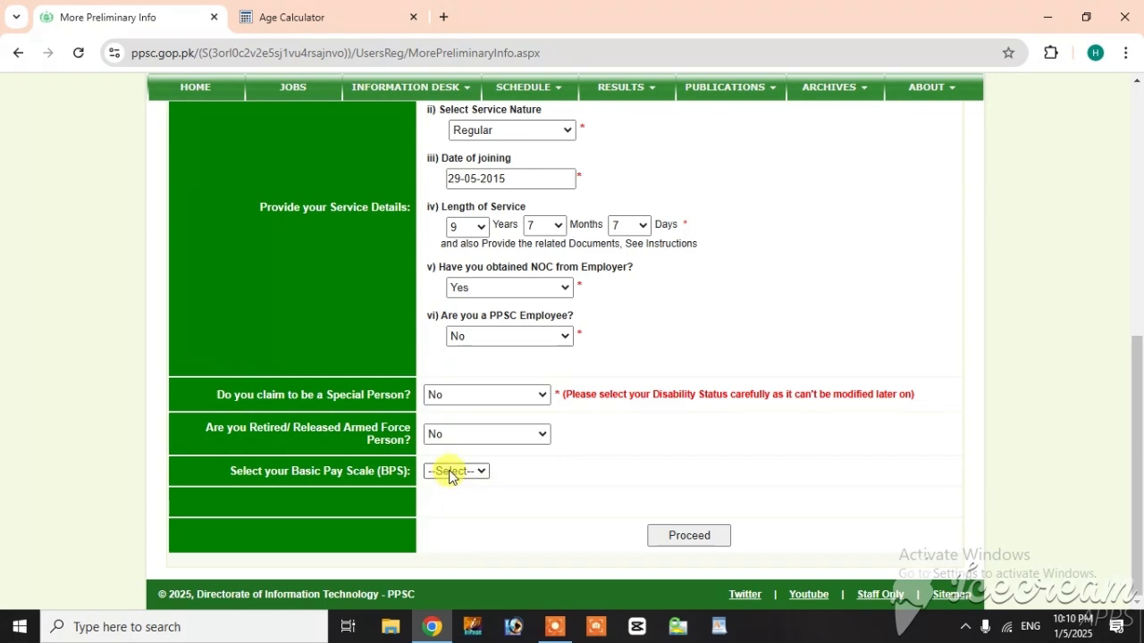
Step: Set the Basic Pay Scale to 15, review the preliminary information, and proceed to the personal information form
left_click(449, 473)
left_click(450, 431)
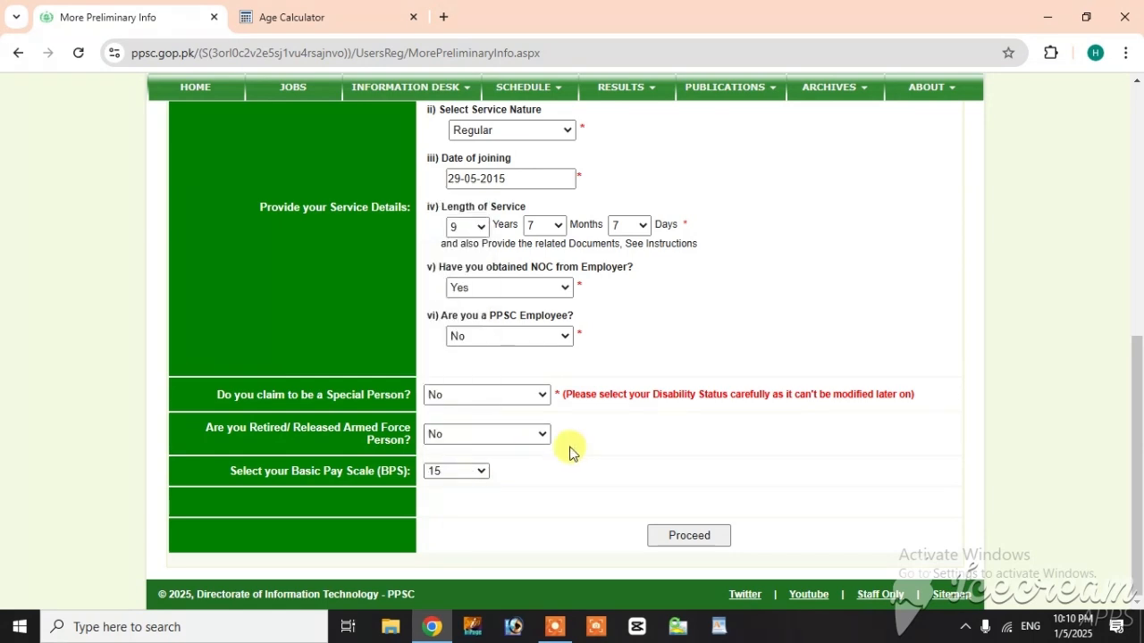
scroll(578, 338, "up", 10)
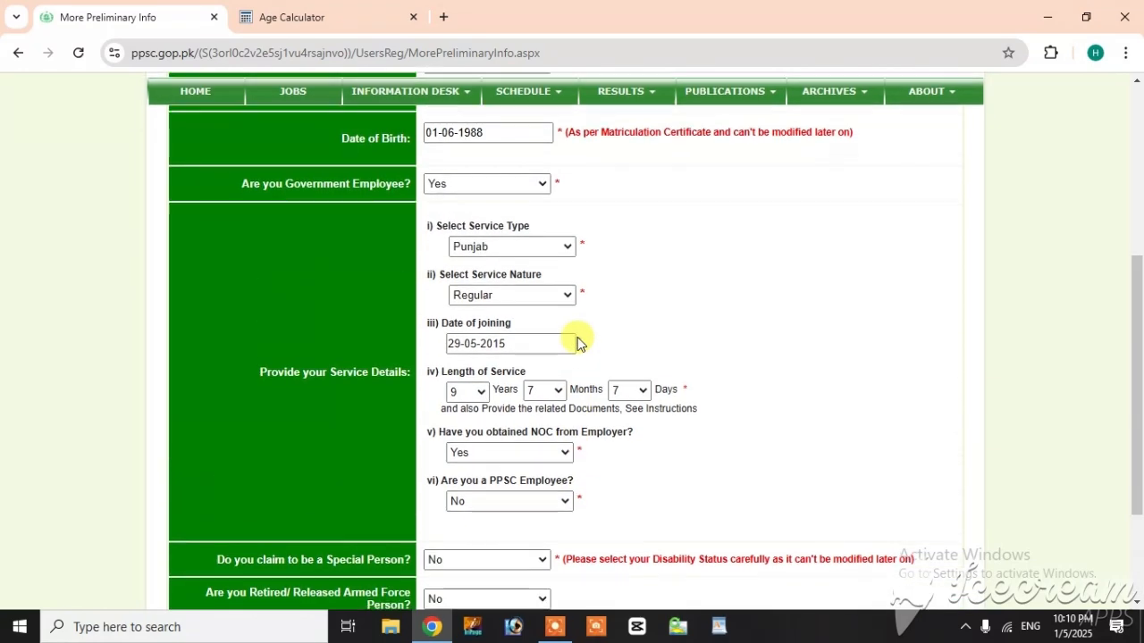
scroll(578, 338, "down", 6)
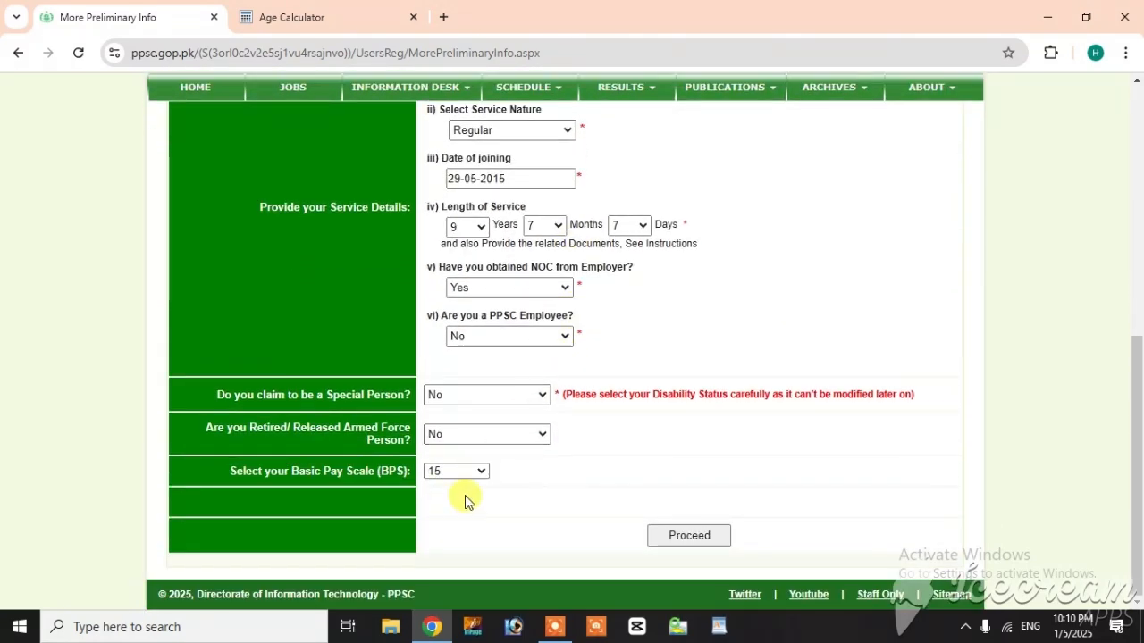
left_click(676, 538)
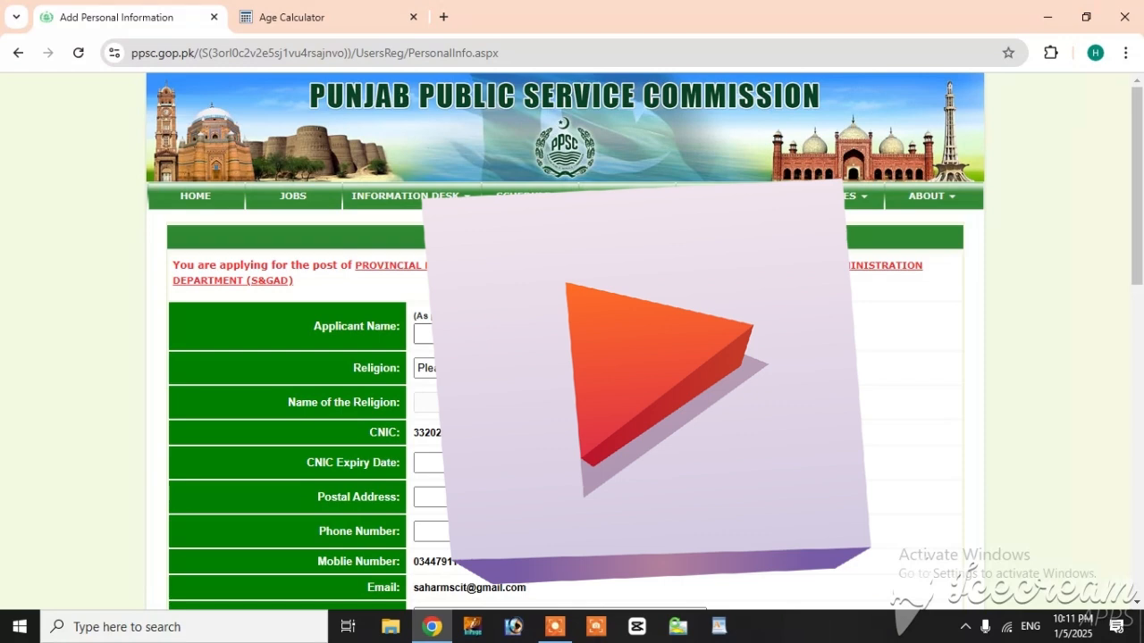
Step: Enter the applicant's full name and set the religion to Muslim in the personal information form
left_click(472, 335)
type("Mul")
left_click(483, 368)
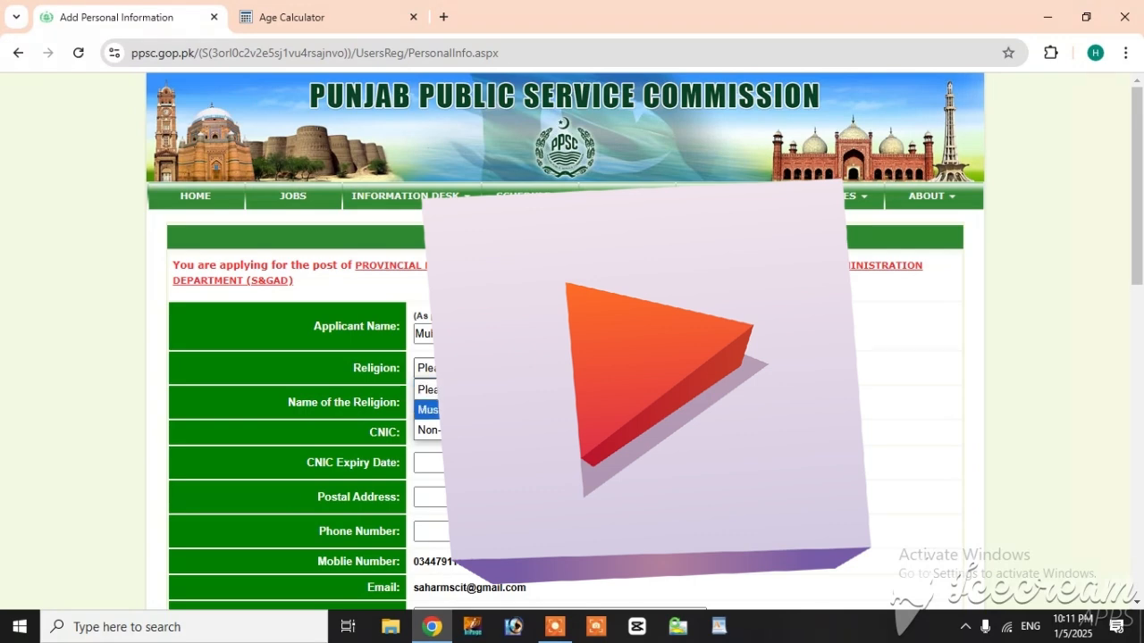
left_click(473, 410)
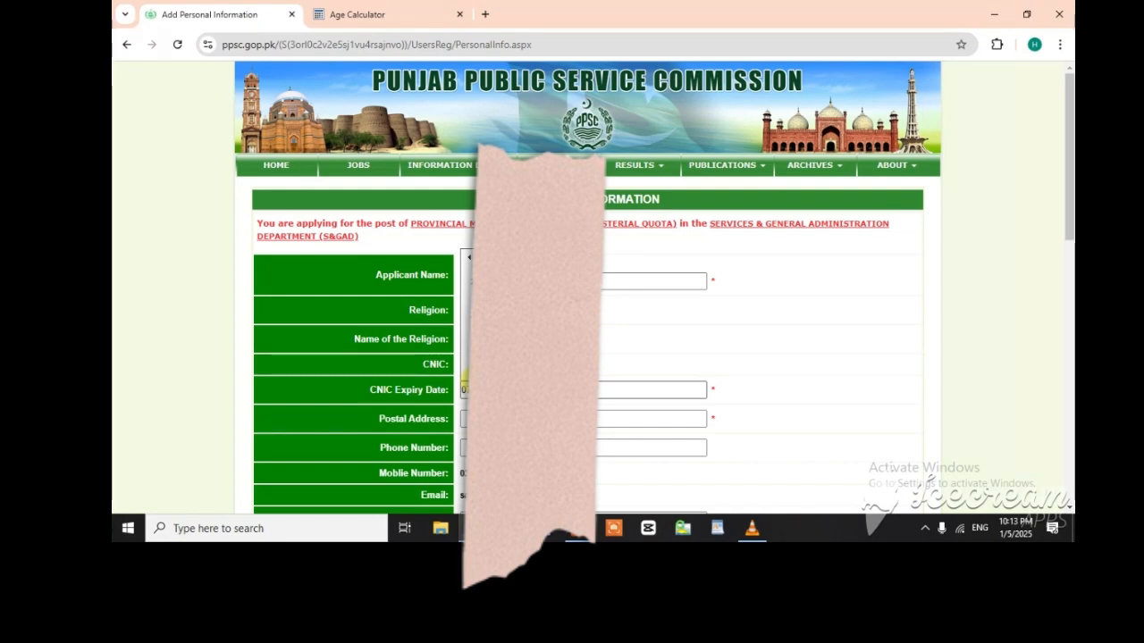
Step: Fill in the applicant's postal address from the saved address suggestions and enter the father's name
left_click(535, 419)
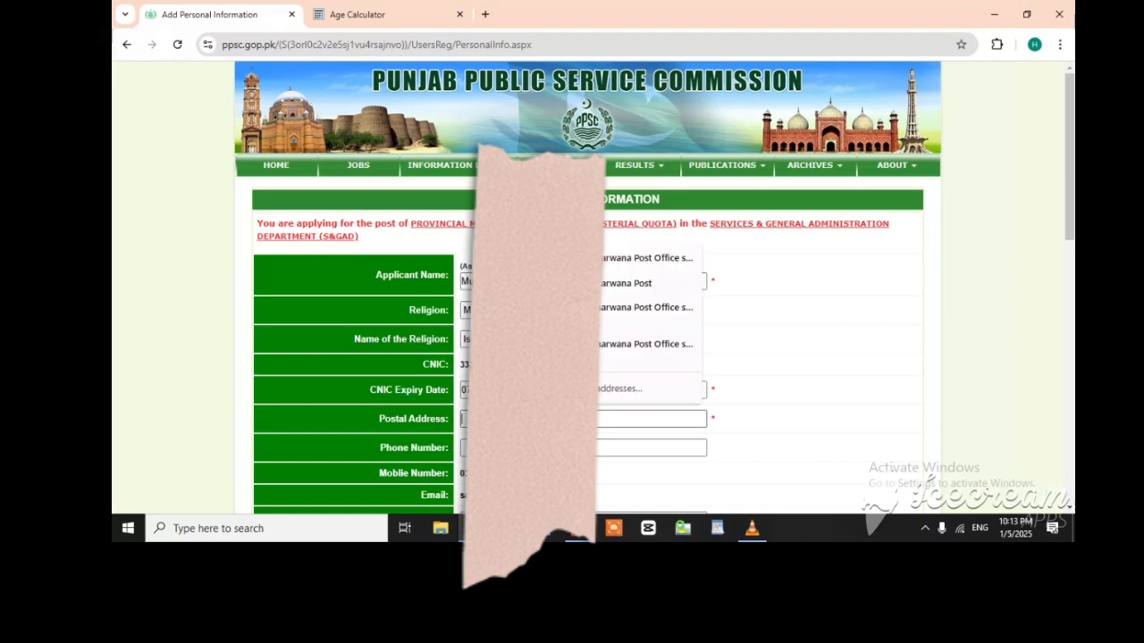
left_click(617, 262)
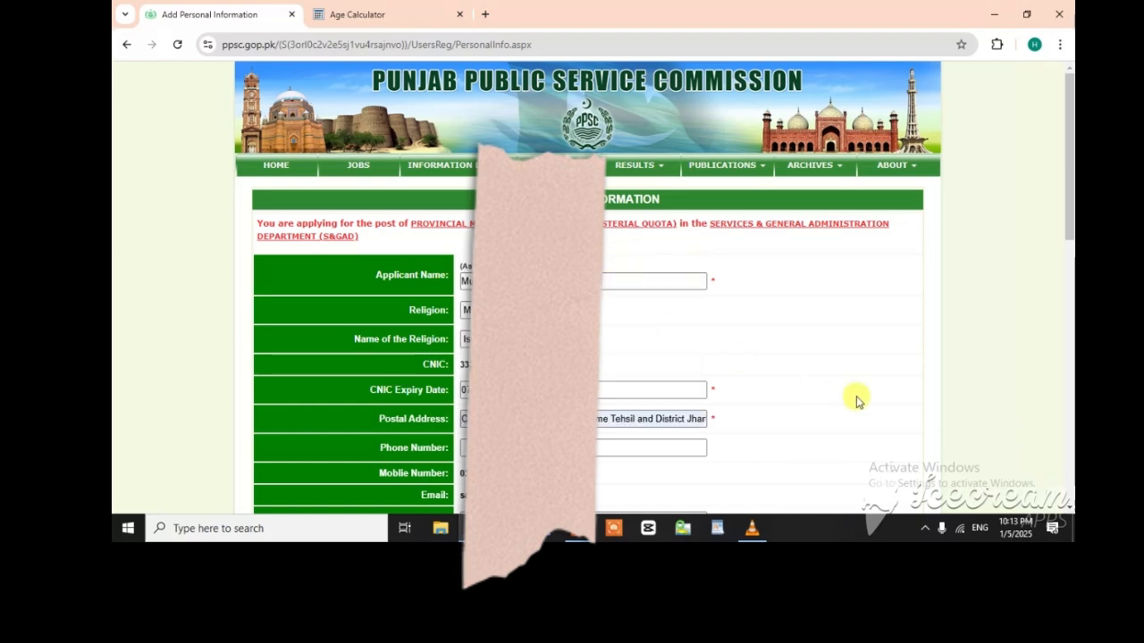
scroll(654, 402, "down", 2)
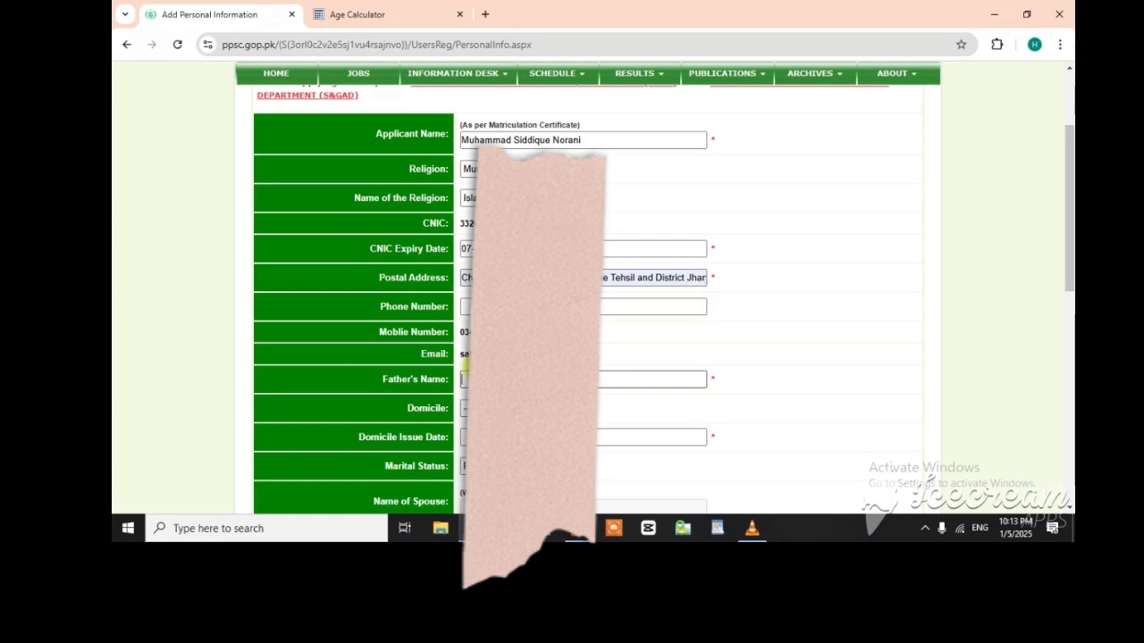
type("M")
scroll(482, 365, "up", 1)
scroll(482, 365, "down", 2)
Step: Set the domicile to Jhang and enter the domicile issue date
left_click(496, 338)
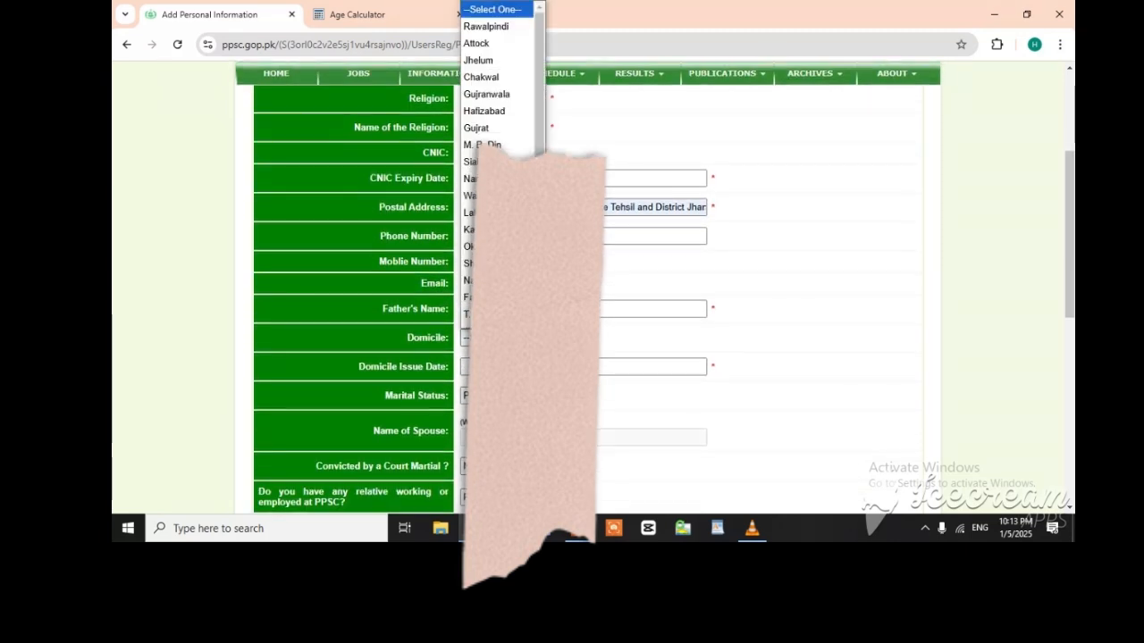
scroll(487, 89, "down", 1)
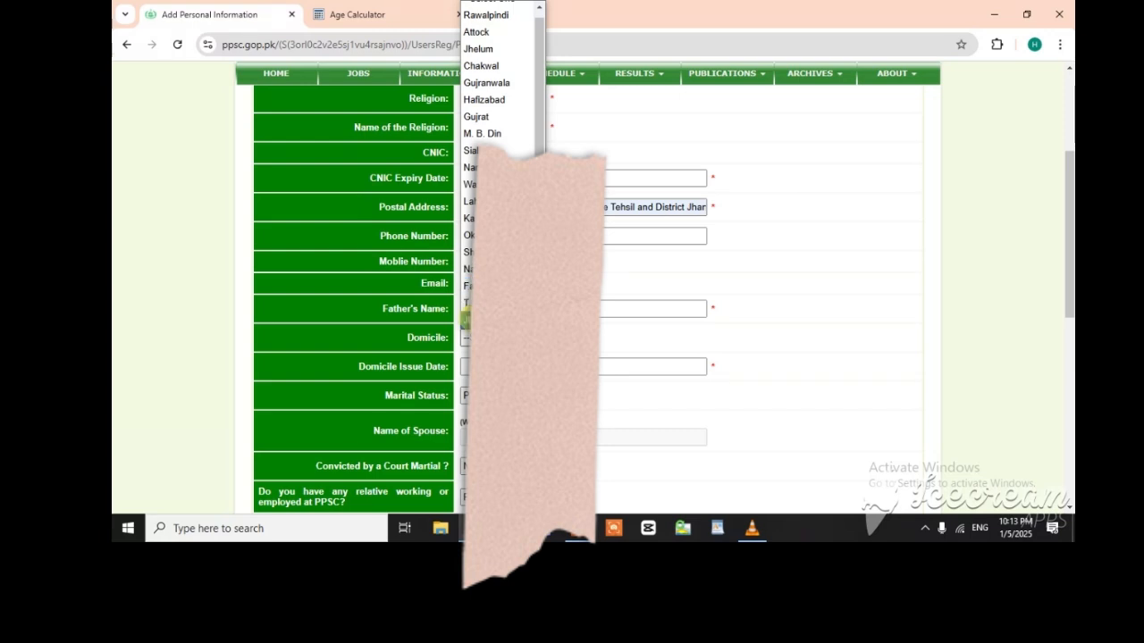
left_click(483, 320)
scroll(488, 320, "down", 1)
left_click(490, 296)
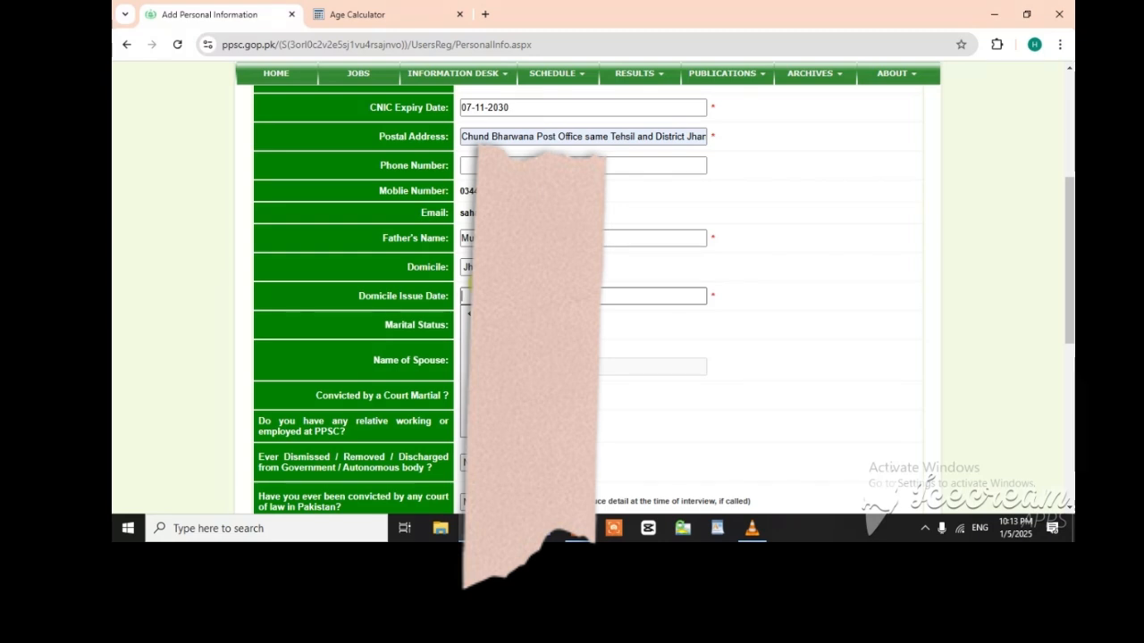
type("27")
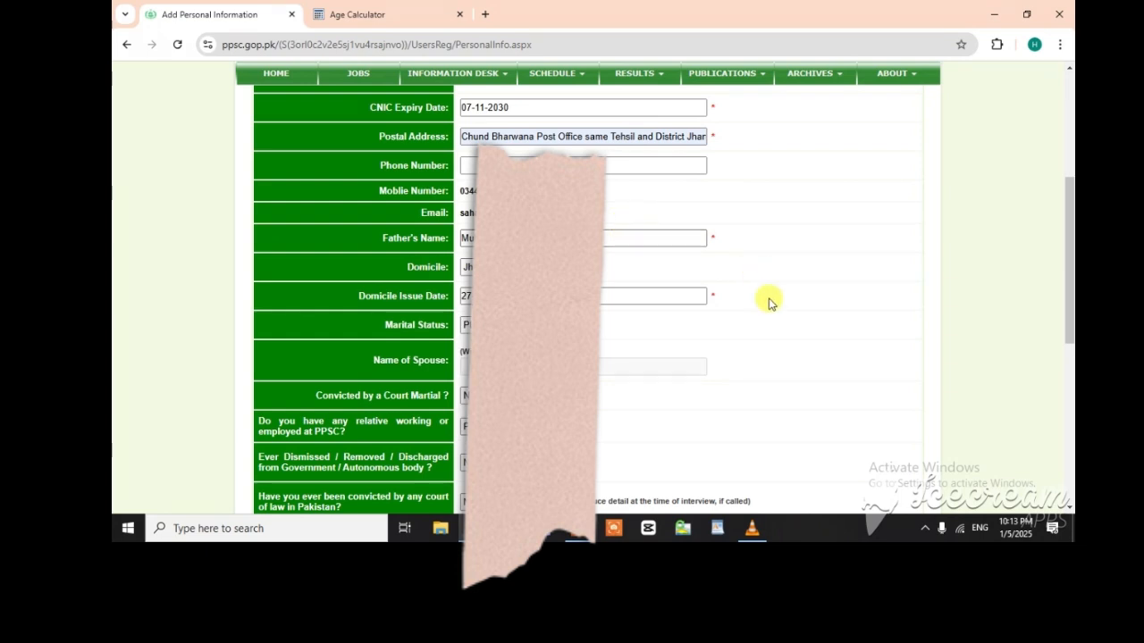
Step: Set the marital status to Married and enter the spouse's name in the personal information form
scroll(768, 327, "down", 2)
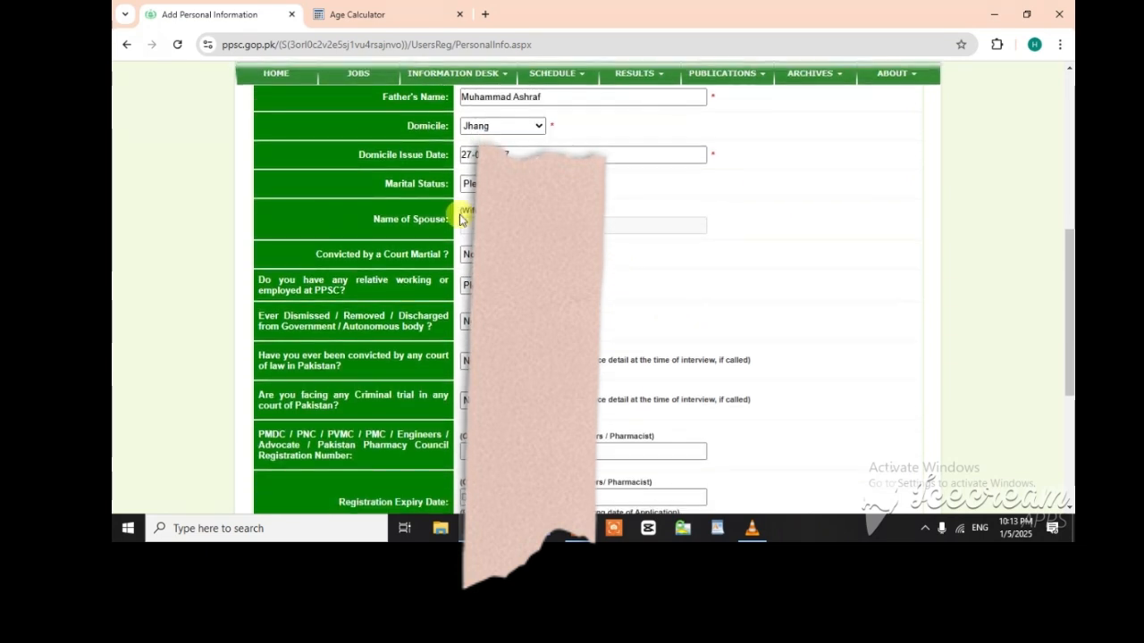
left_click(469, 183)
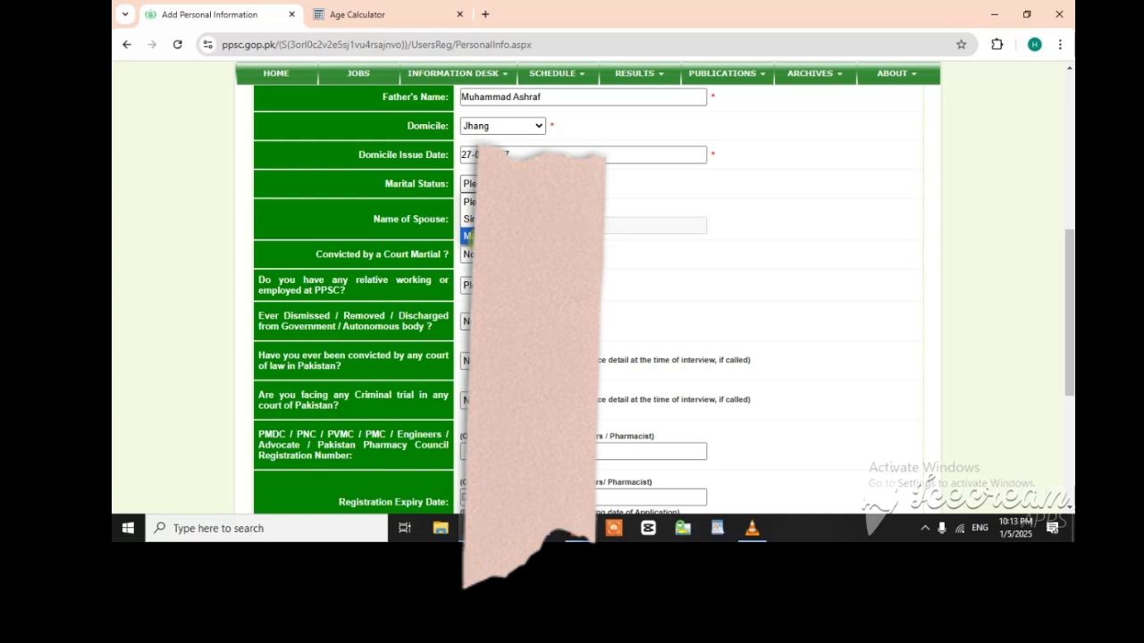
left_click(470, 236)
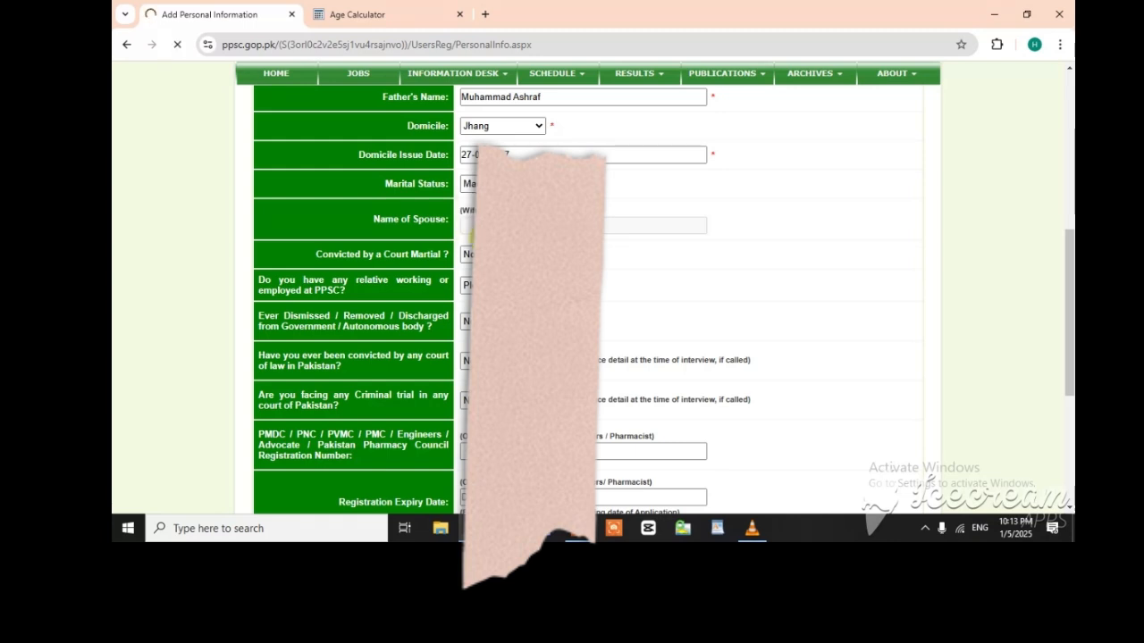
scroll(536, 313, "down", 3)
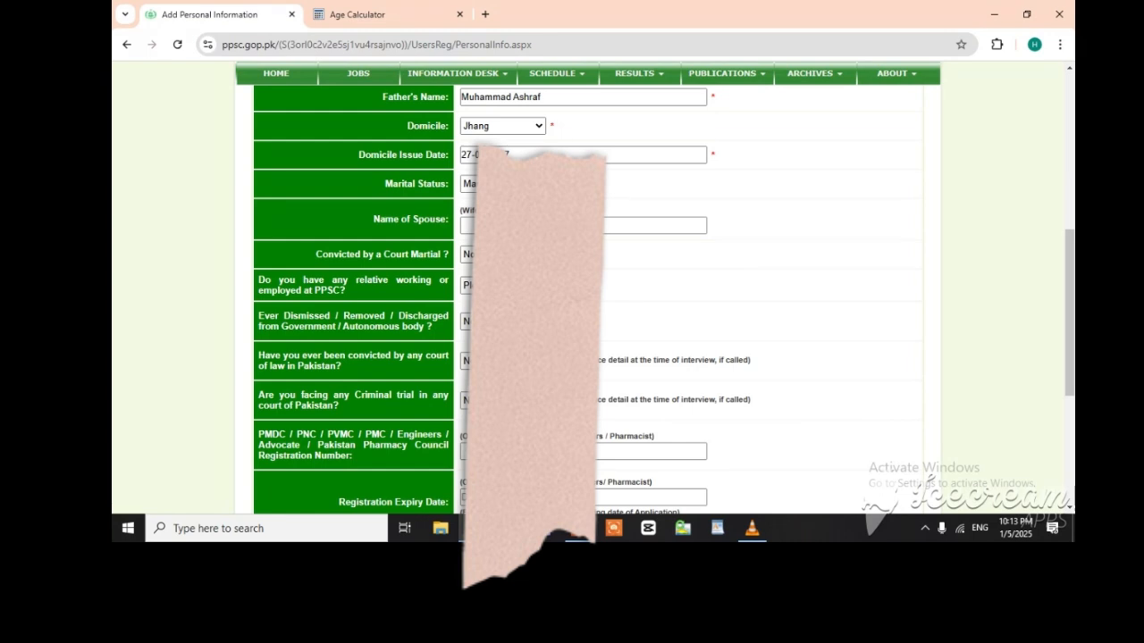
left_click(538, 226)
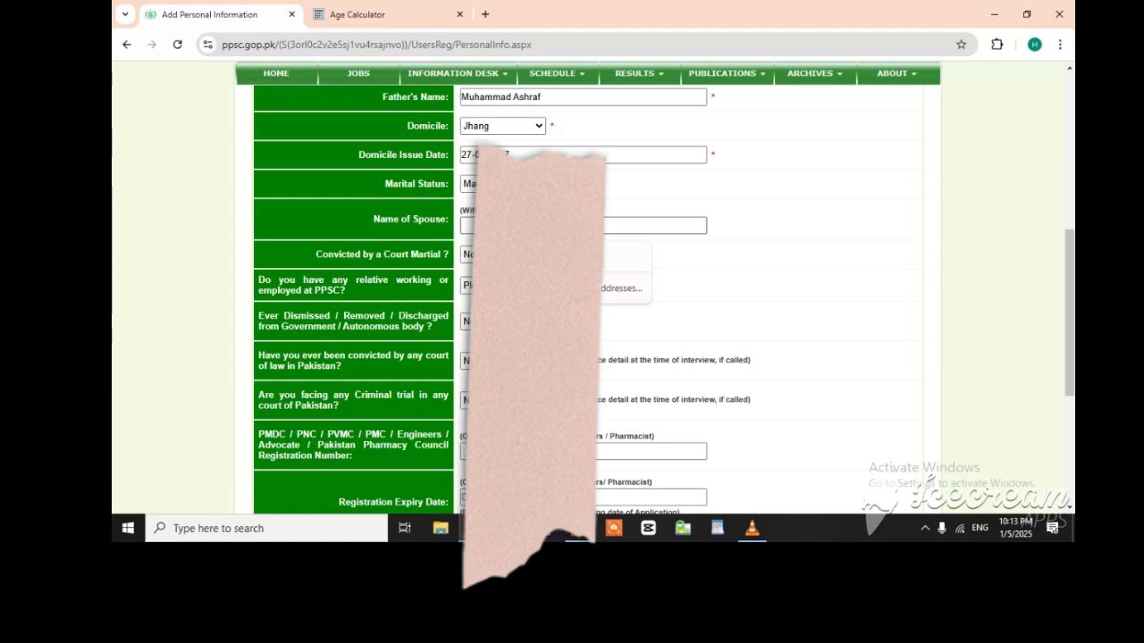
type("Ha")
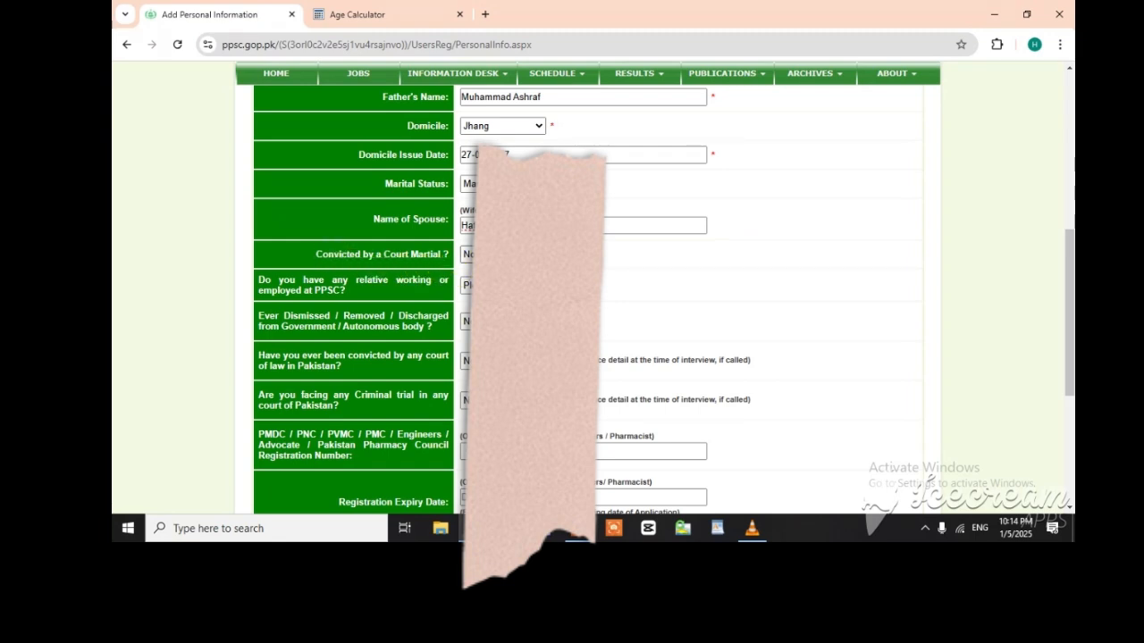
Step: Answer No to the court martial conviction question and to having a relative working or employed at PPSC
left_click(487, 255)
left_click(487, 271)
scroll(487, 271, "down", 1)
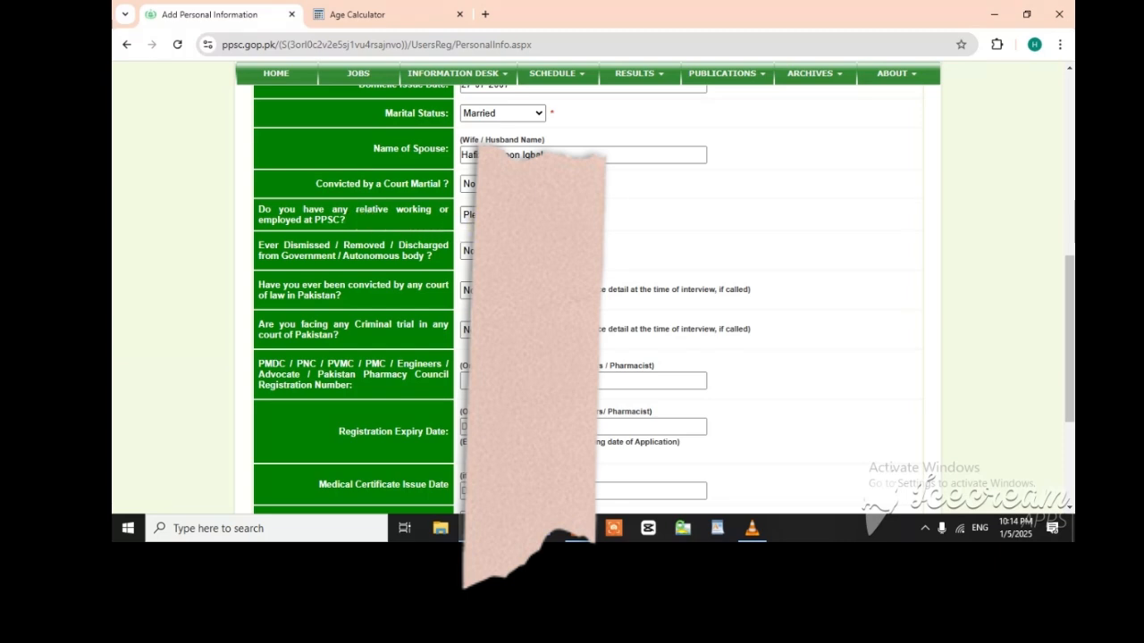
left_click(501, 215)
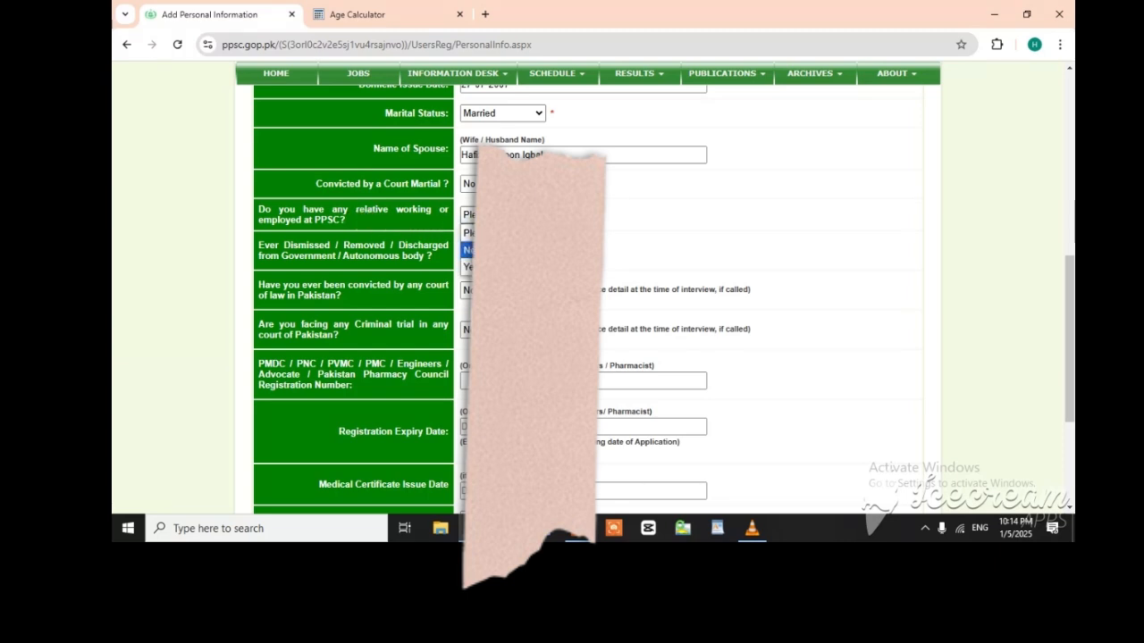
left_click(501, 254)
Step: Set the number of chances availed for this post to 0 and the test and interview center to Faisalabad
scroll(617, 272, "down", 1)
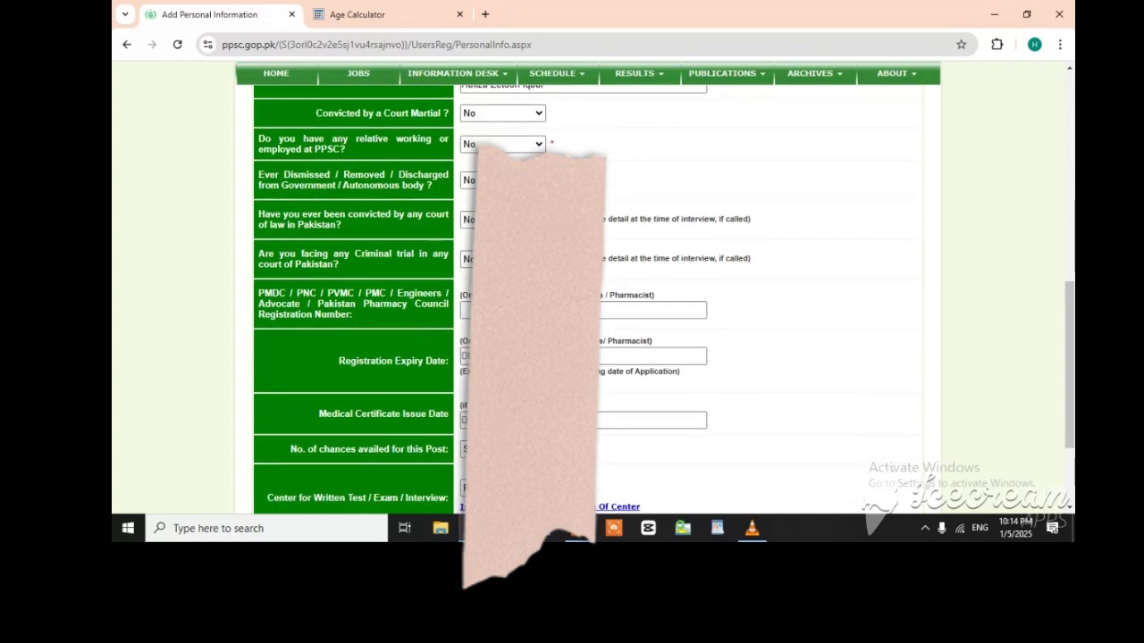
scroll(616, 272, "down", 2)
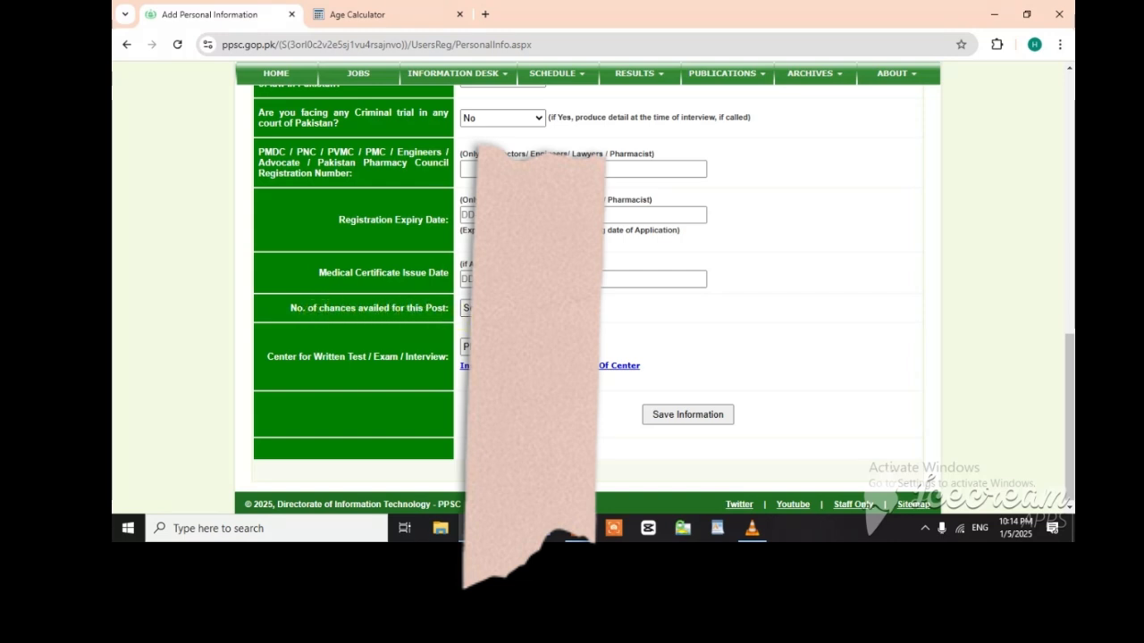
left_click(468, 308)
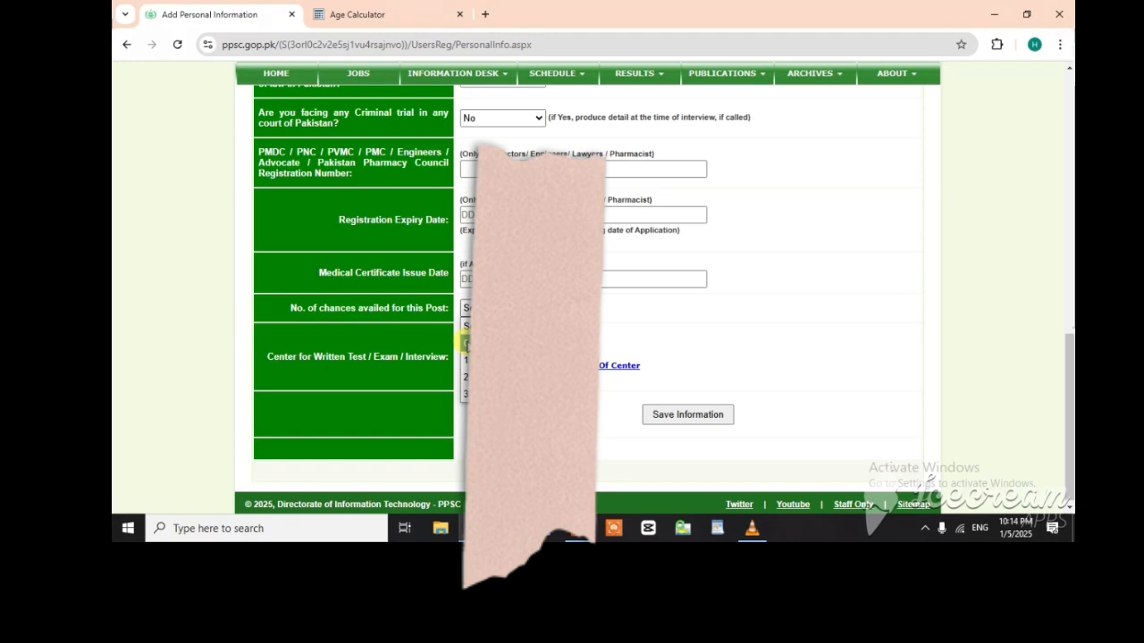
left_click(467, 345)
scroll(580, 268, "down", 1)
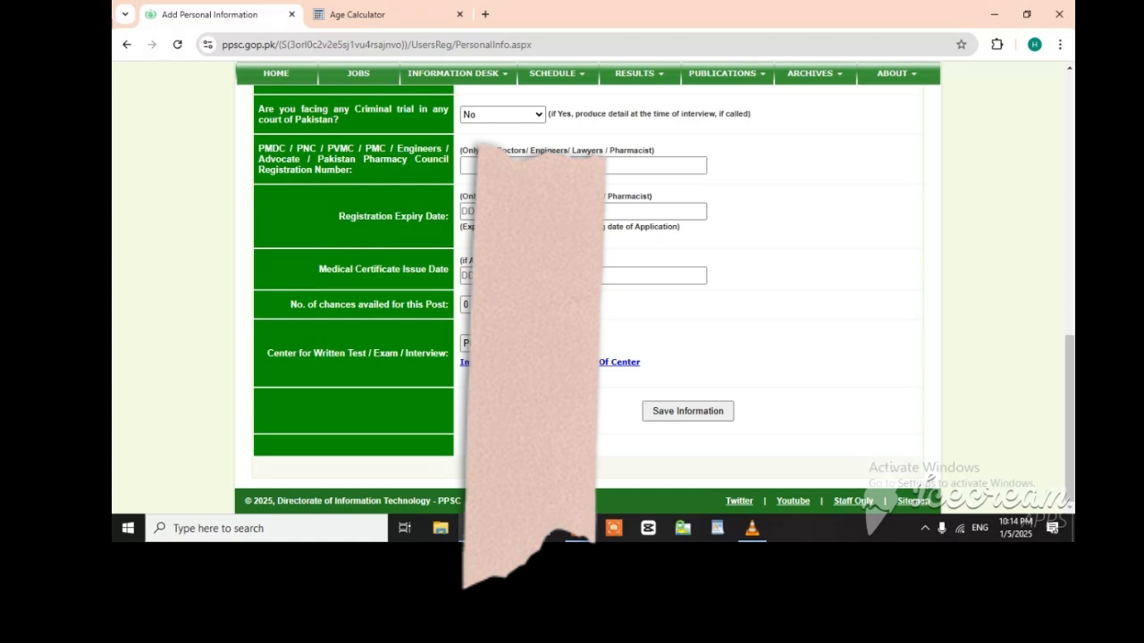
left_click(522, 343)
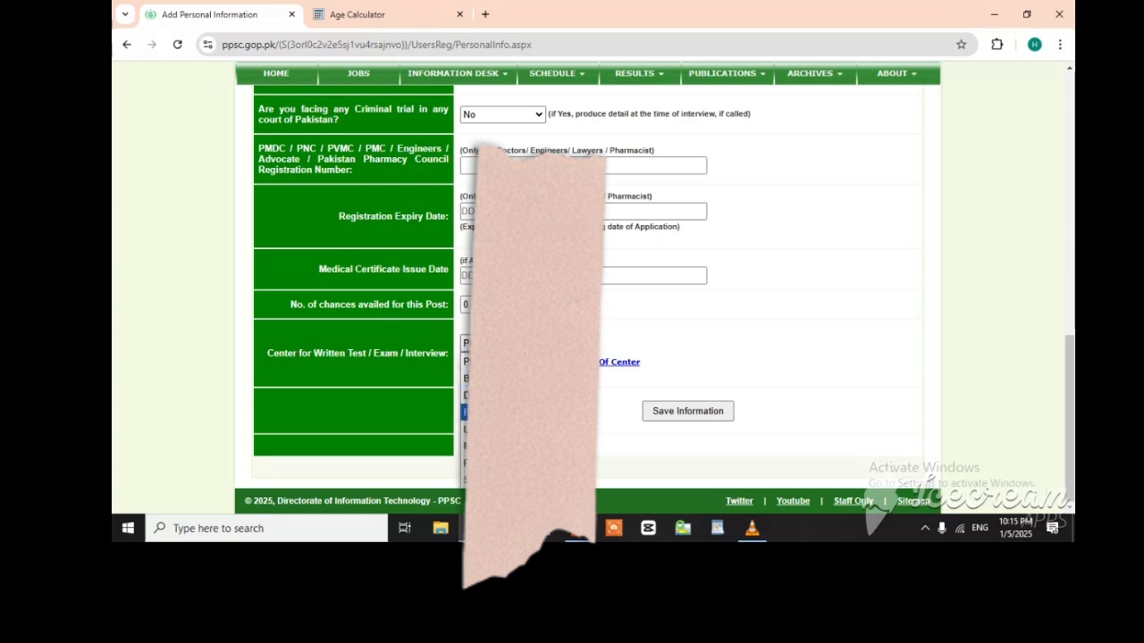
left_click(482, 412)
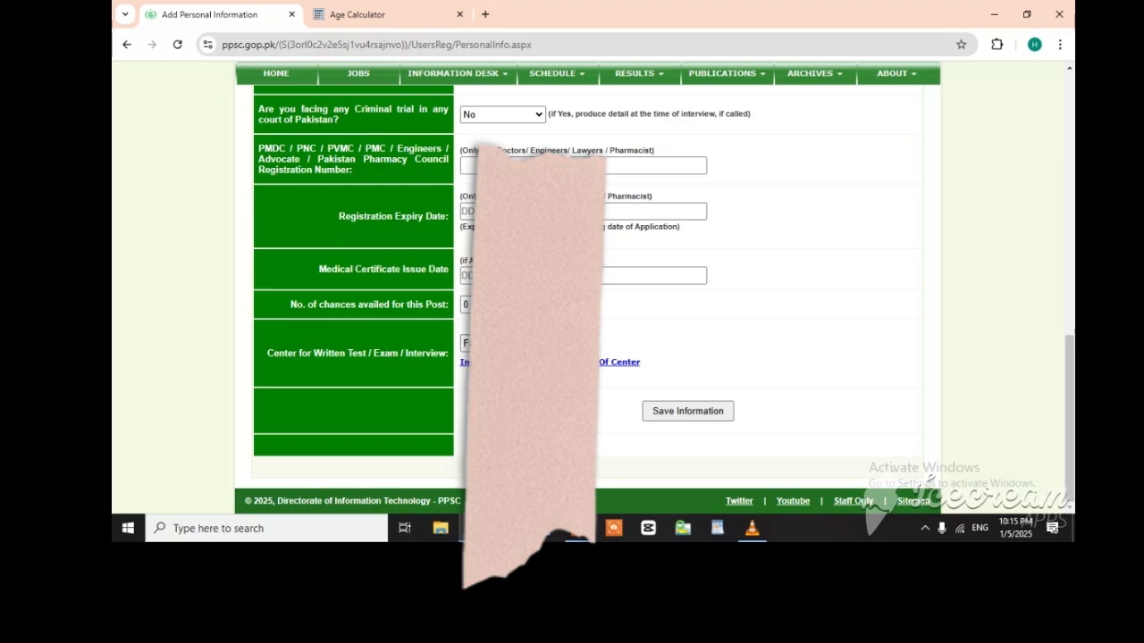
Step: Review the completed personal information, save it, and proceed to the online fee payment page
scroll(815, 330, "up", 1)
scroll(720, 350, "up", 10)
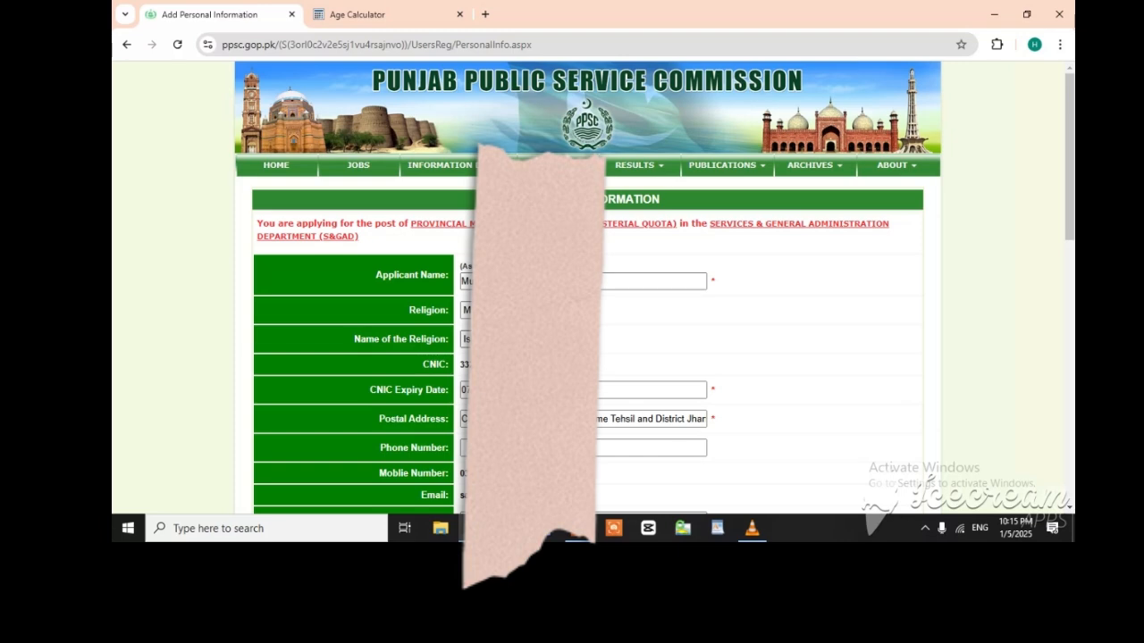
scroll(715, 313, "down", 2)
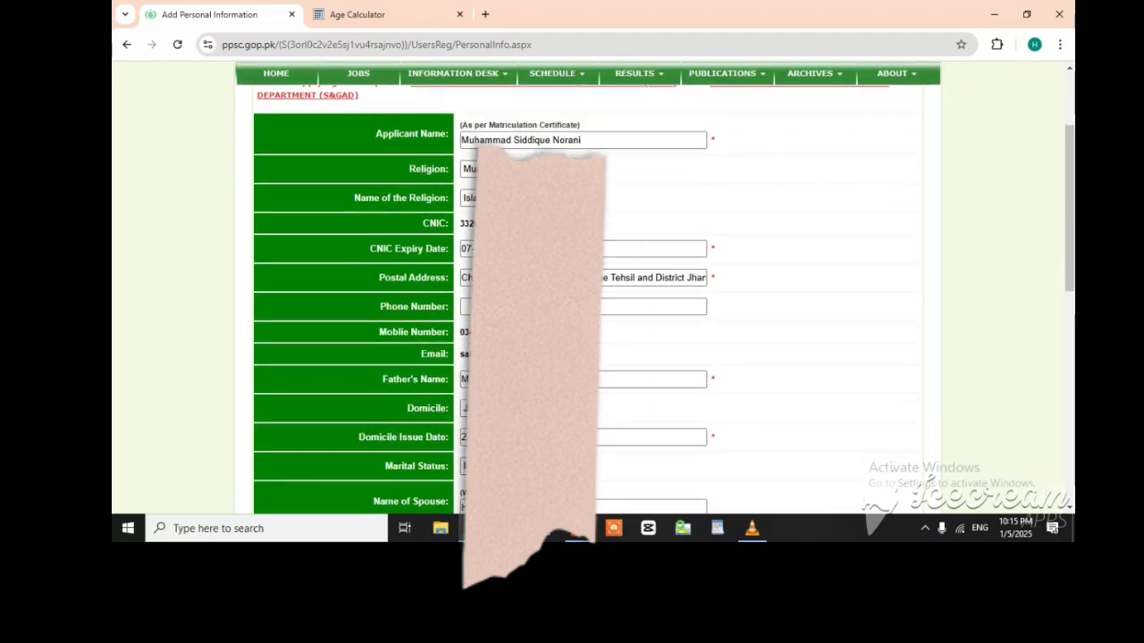
scroll(693, 402, "down", 7)
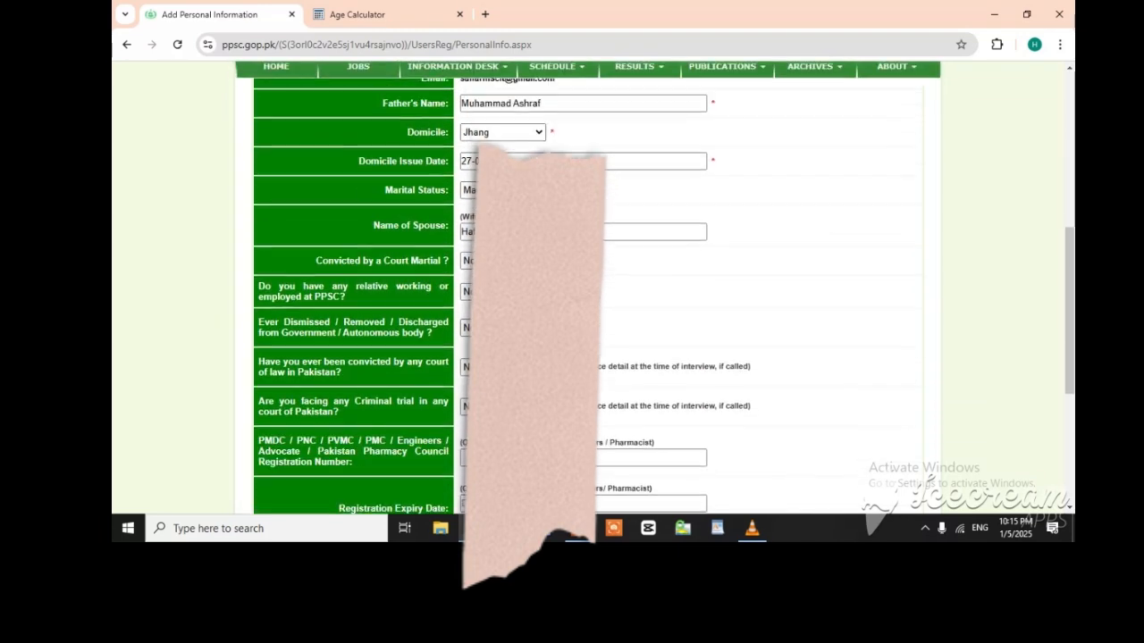
left_click(681, 410)
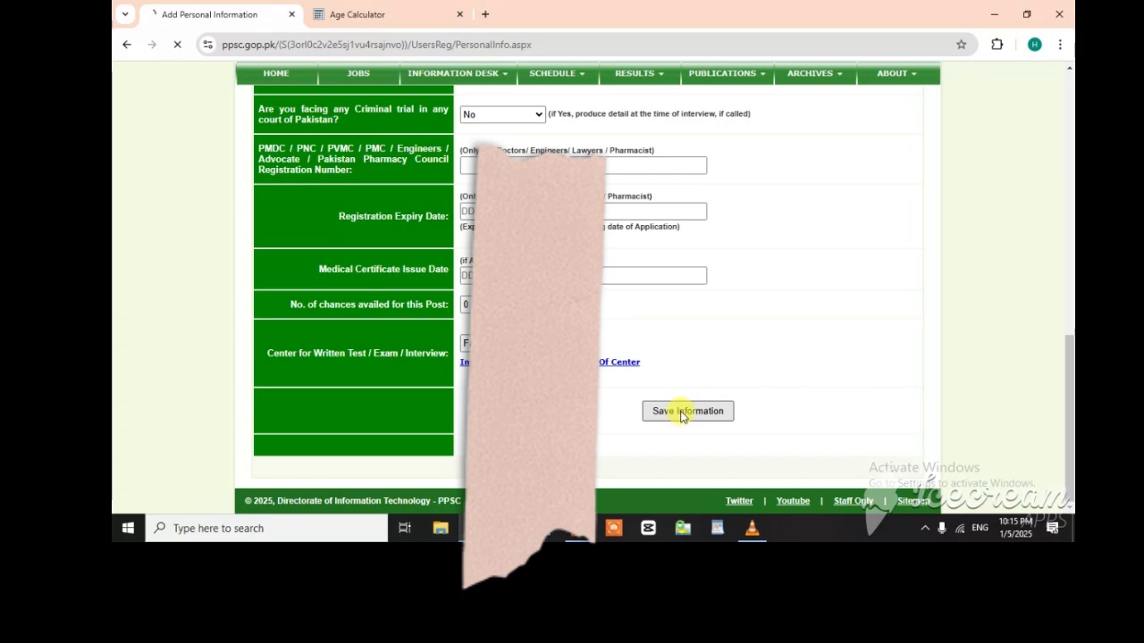
scroll(679, 416, "down", 1)
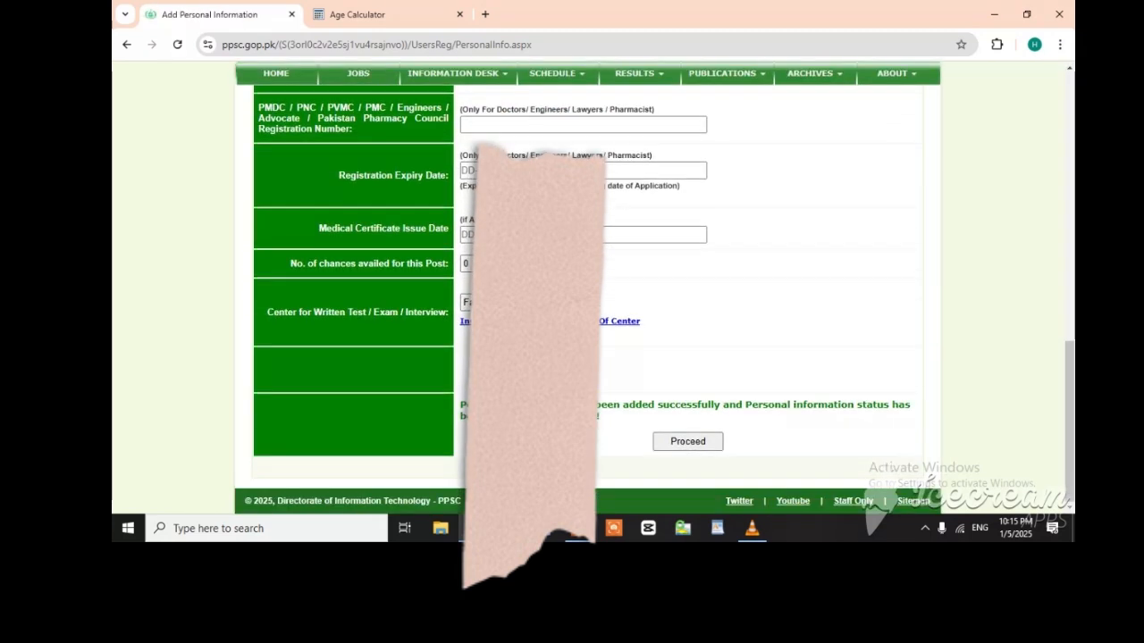
left_click(679, 449)
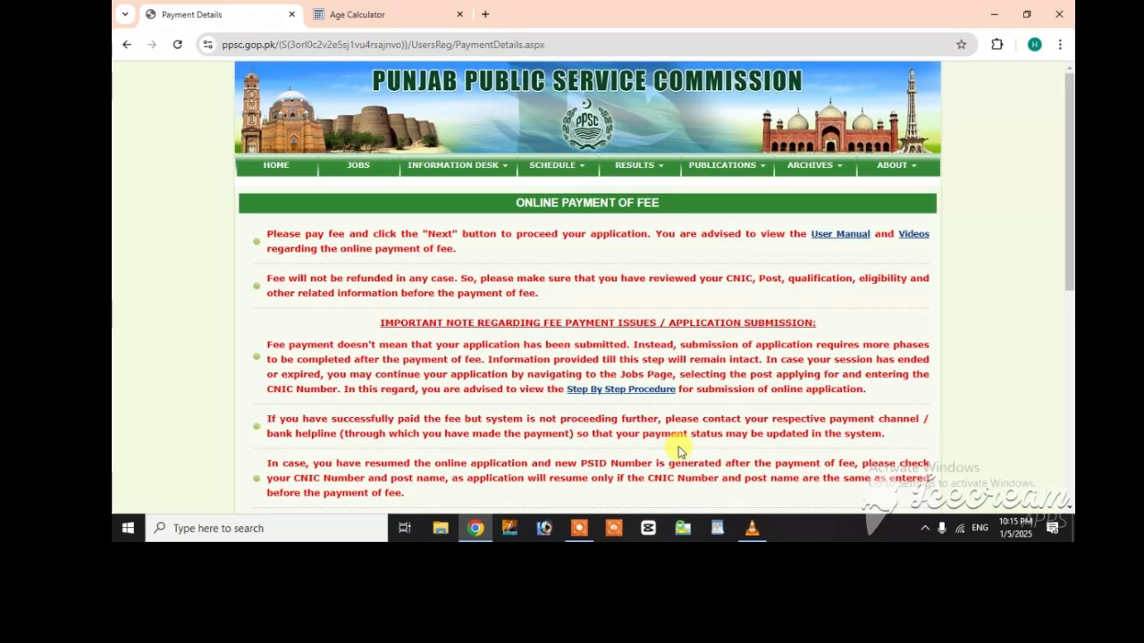
Step: Examine the fee payment instructions, candidate details, amount due and PSID number on the payment page
scroll(587, 317, "down", 2)
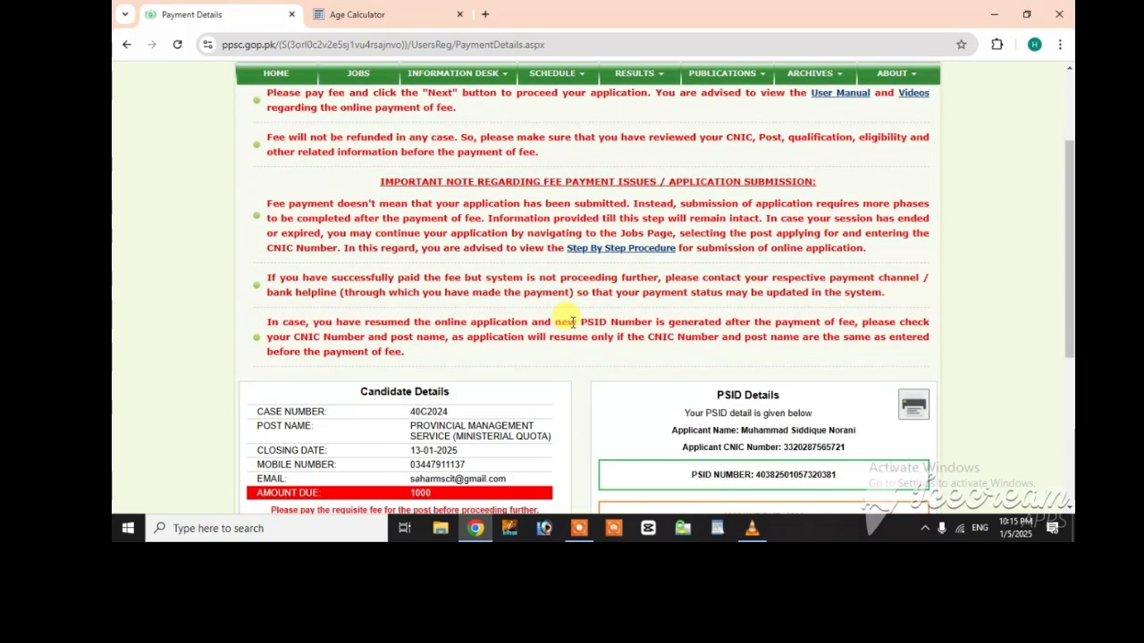
scroll(581, 300, "down", 4)
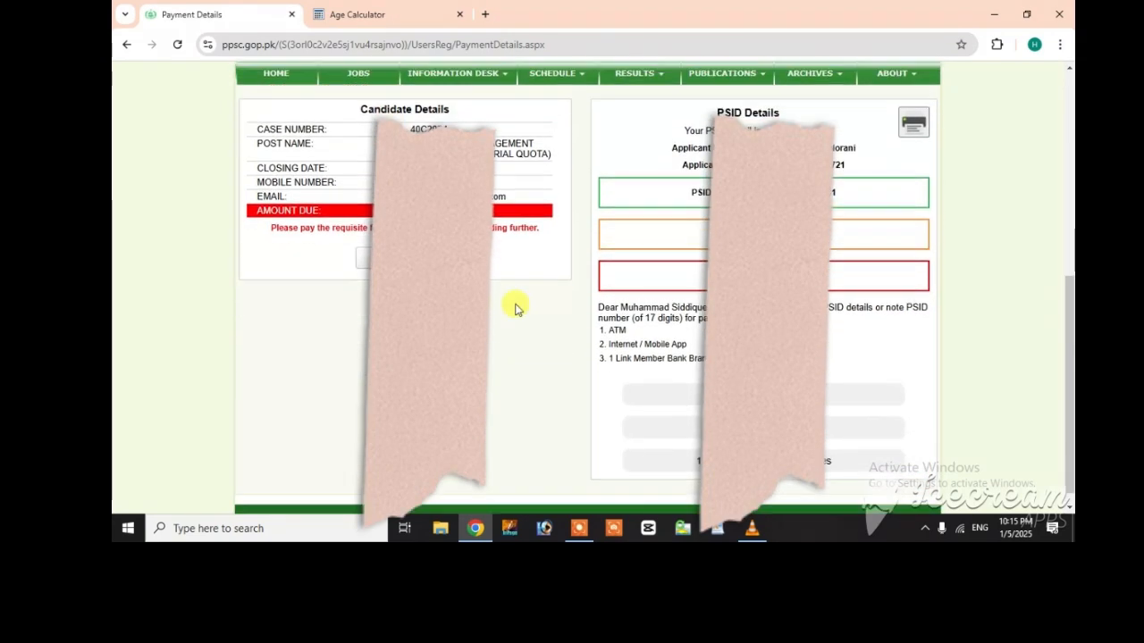
scroll(499, 343, "up", 1)
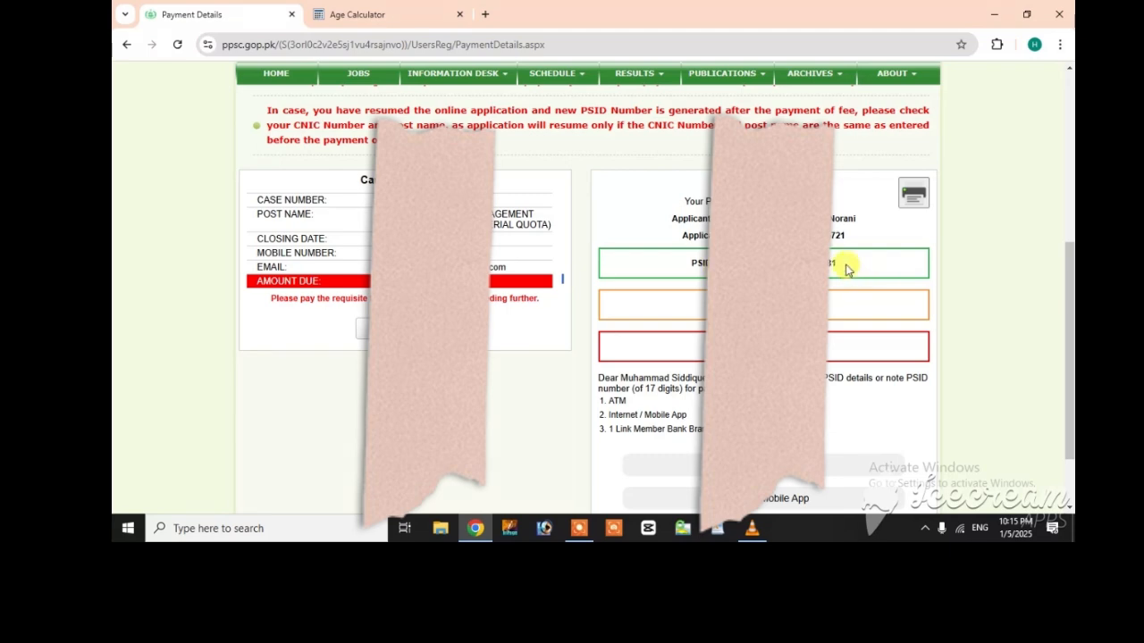
left_click_drag(837, 264, 747, 265)
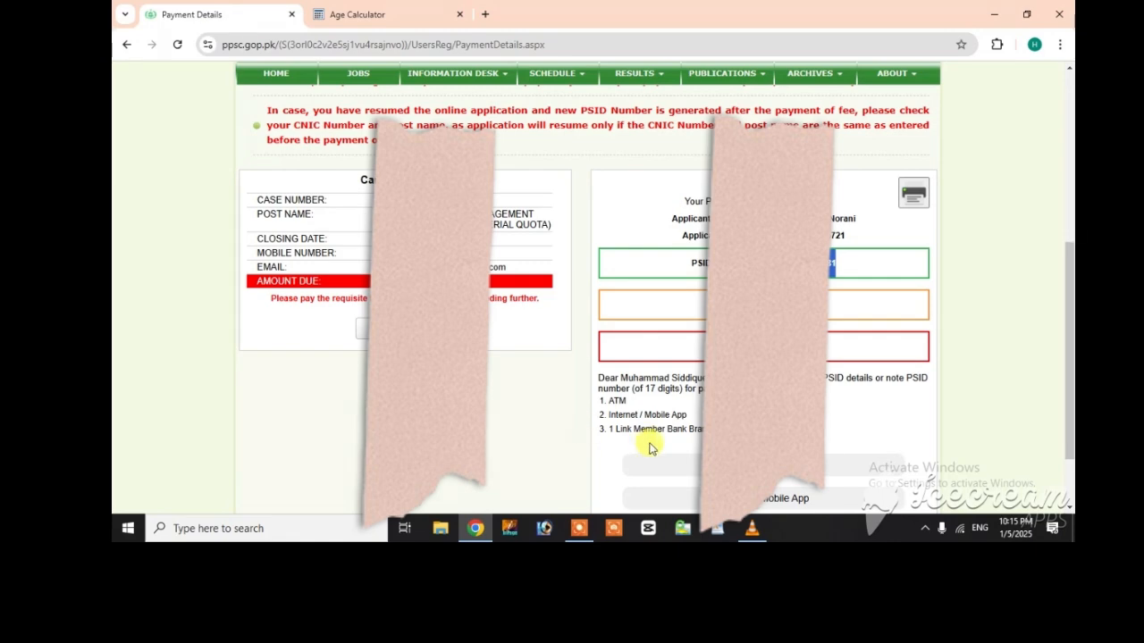
left_click(579, 528)
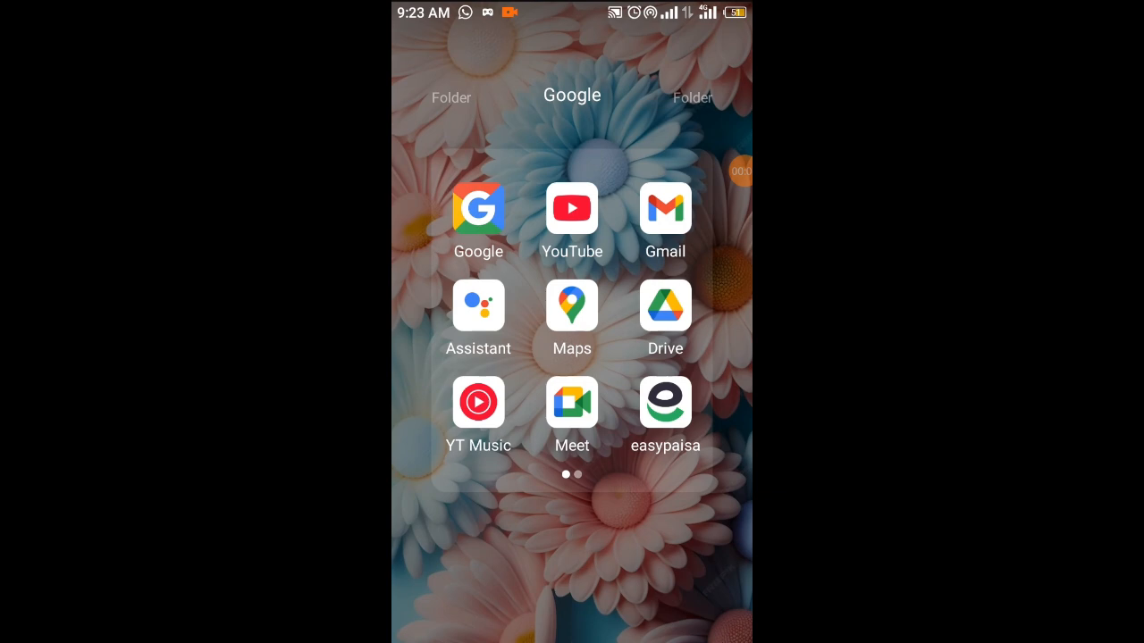
Step: Switch to the easypaisa app, dismiss the promotional offer, and open the Government Fees category under all bill payments
left_click(665, 402)
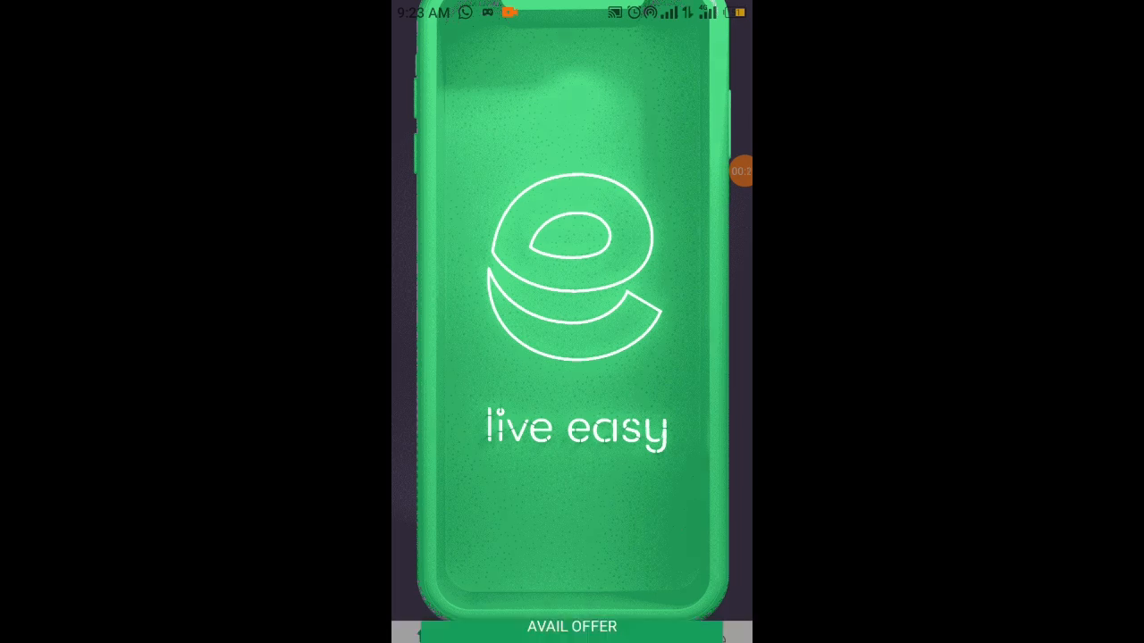
left_click(695, 64)
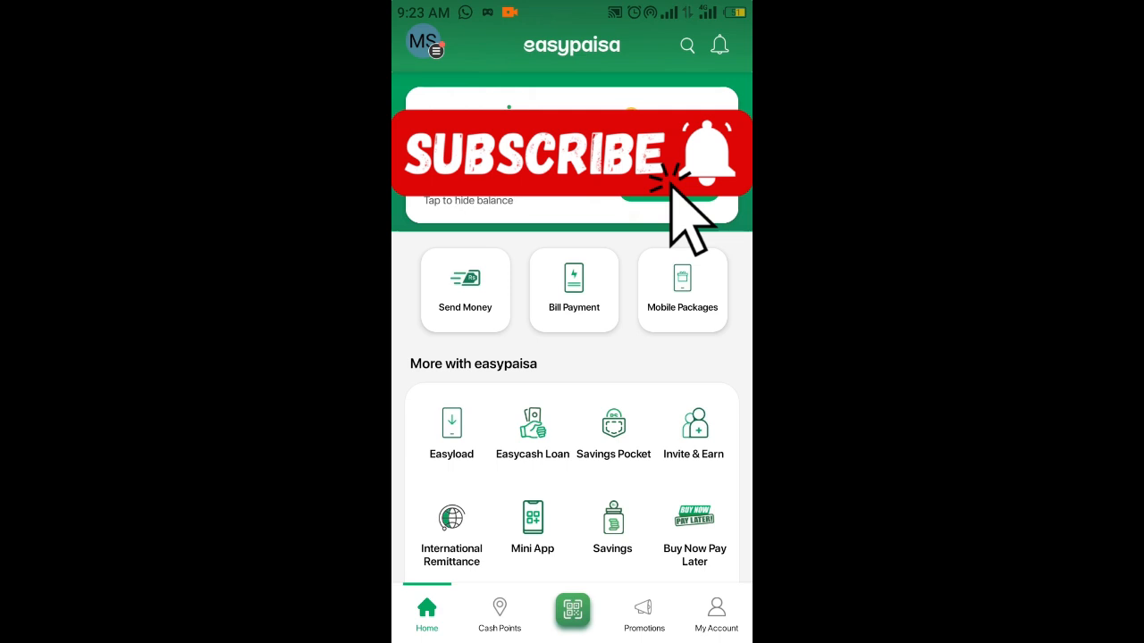
left_click(574, 289)
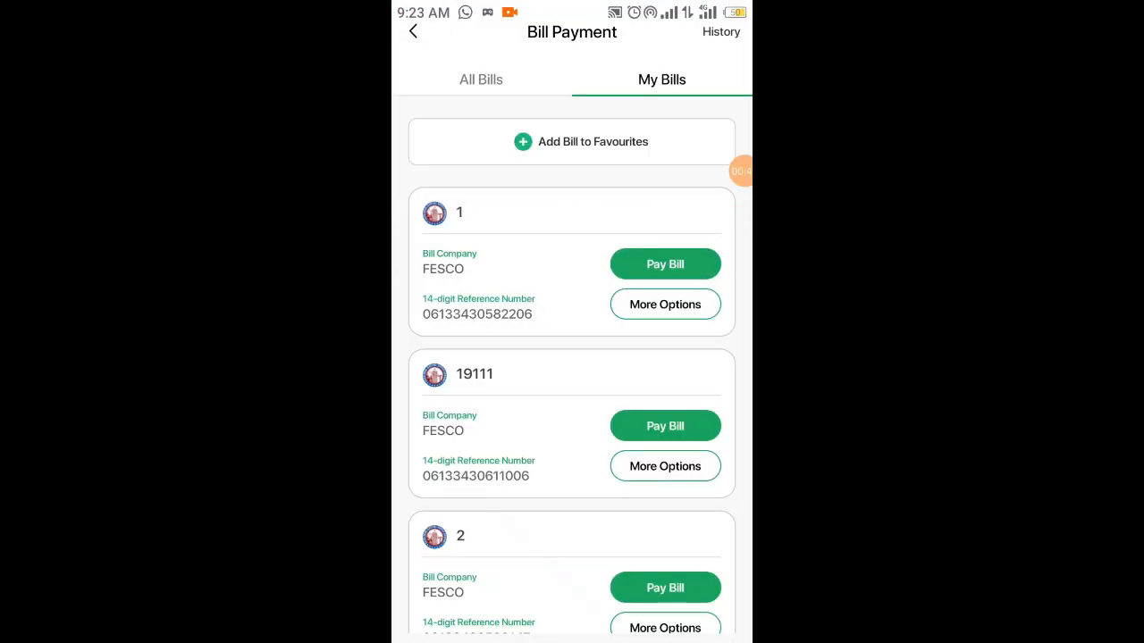
left_click(481, 79)
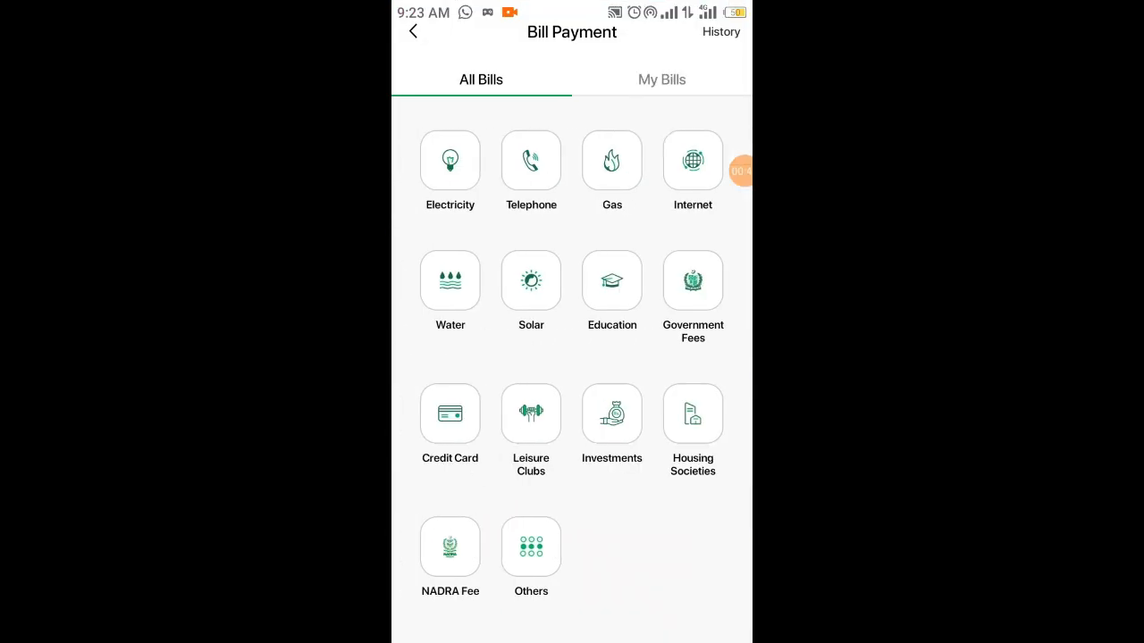
left_click(693, 286)
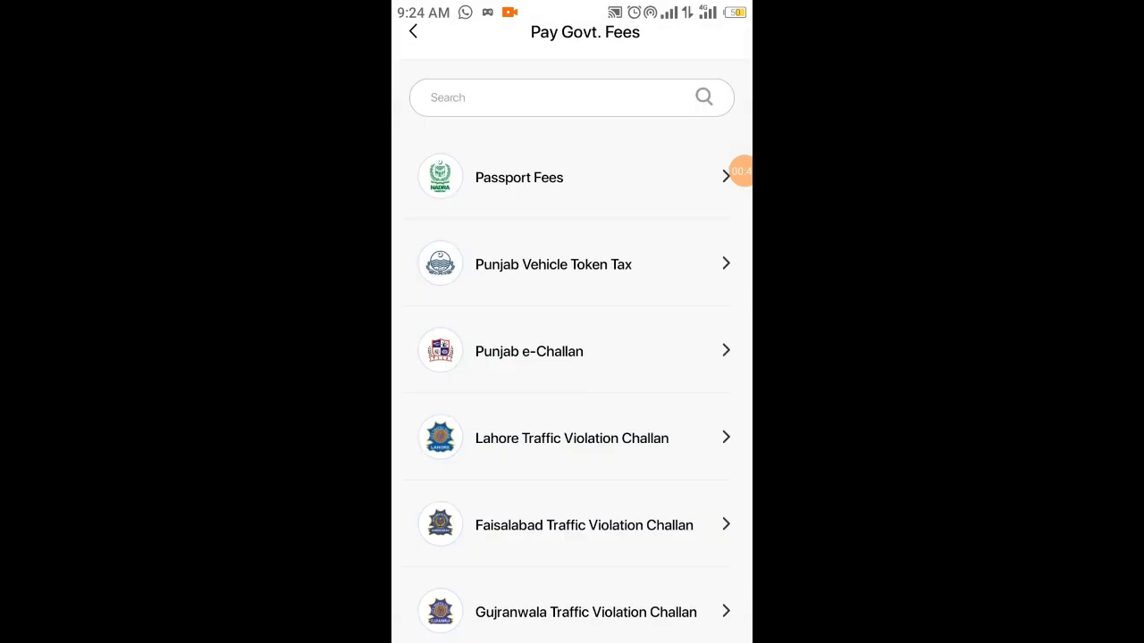
Step: Search the government fees for "ab" and open the e-Abiana payment form
left_click(554, 98)
type("ab")
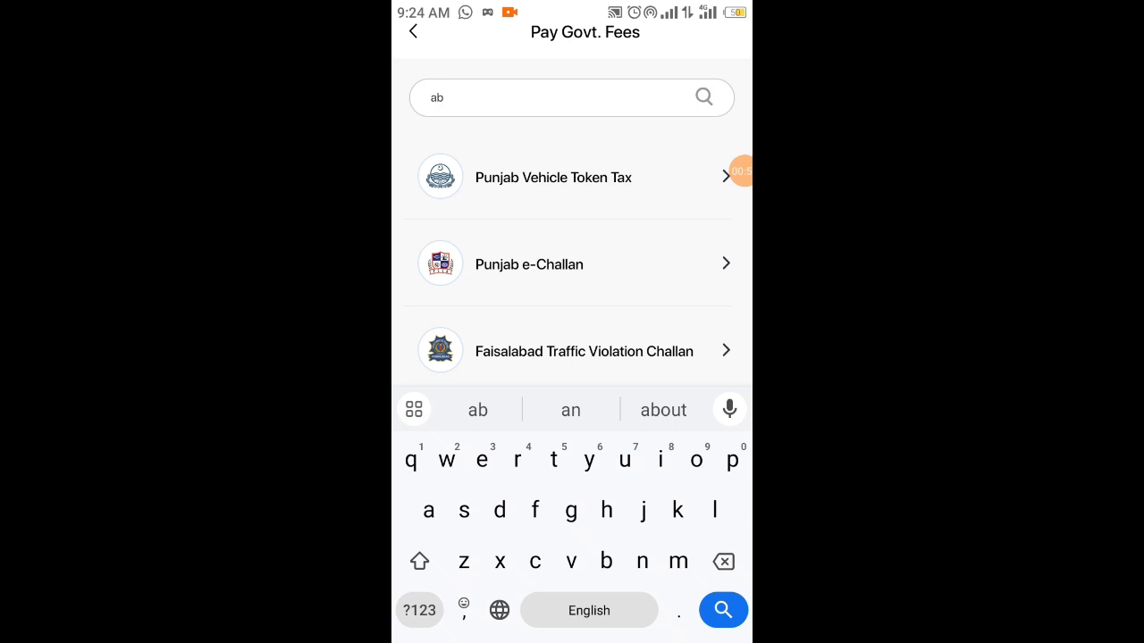
scroll(572, 304, "down", 1)
scroll(572, 375, "up", 1)
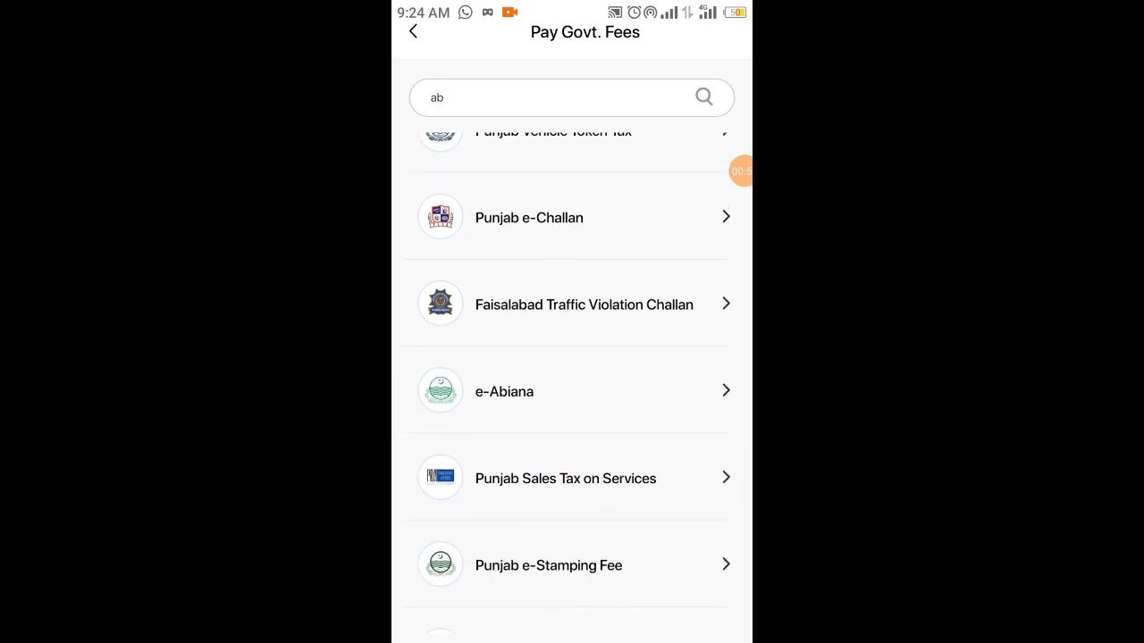
scroll(572, 376, "up", 1)
scroll(572, 375, "down", 1)
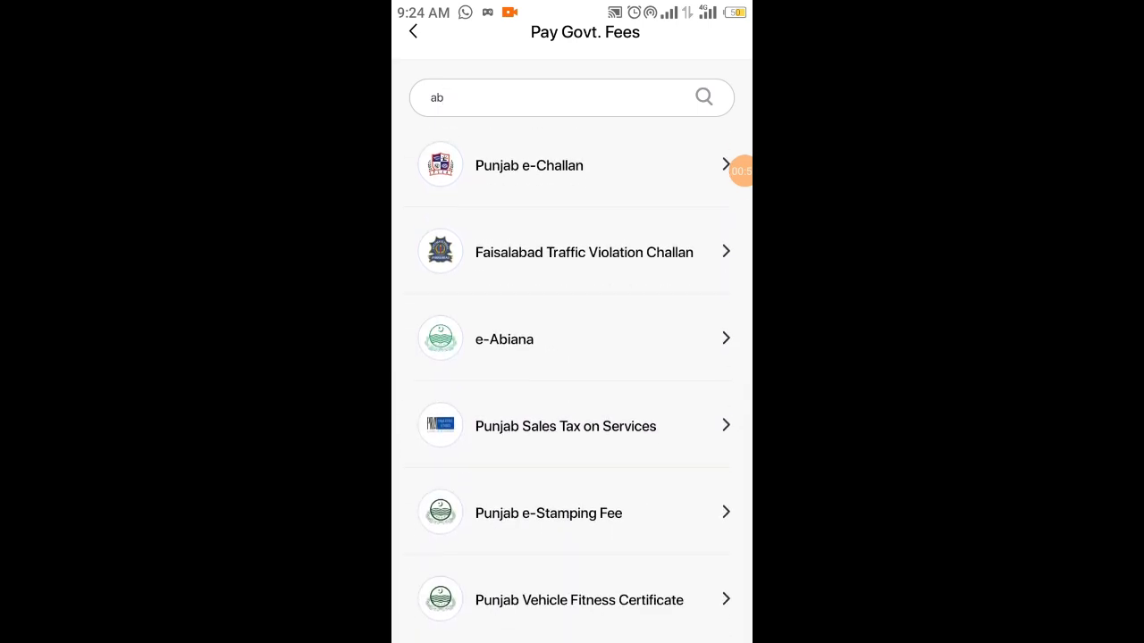
left_click(504, 339)
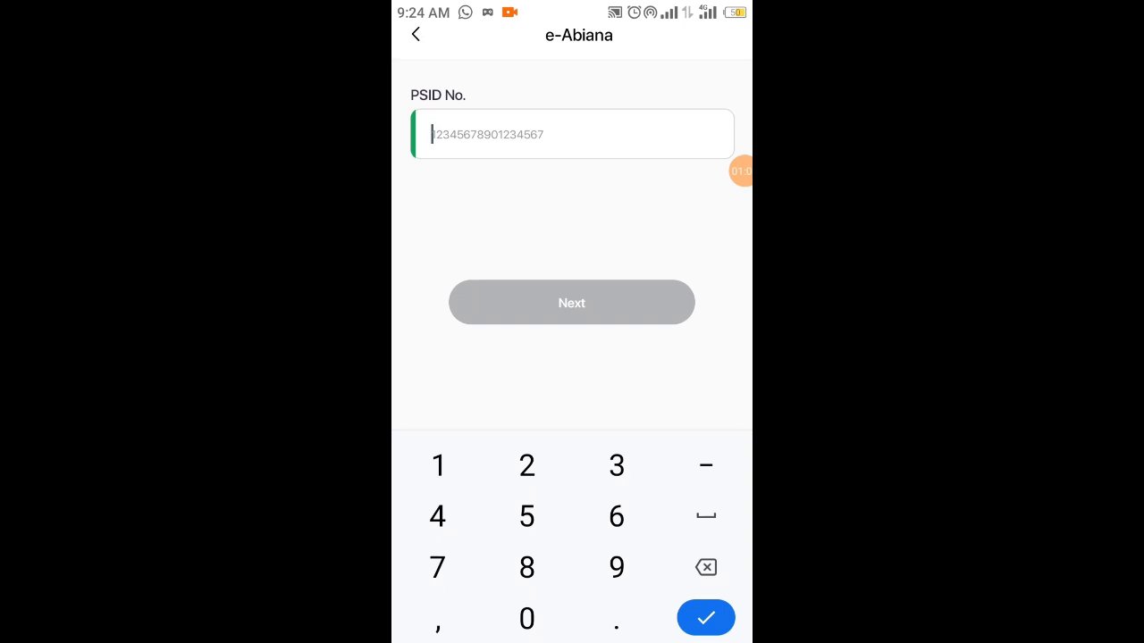
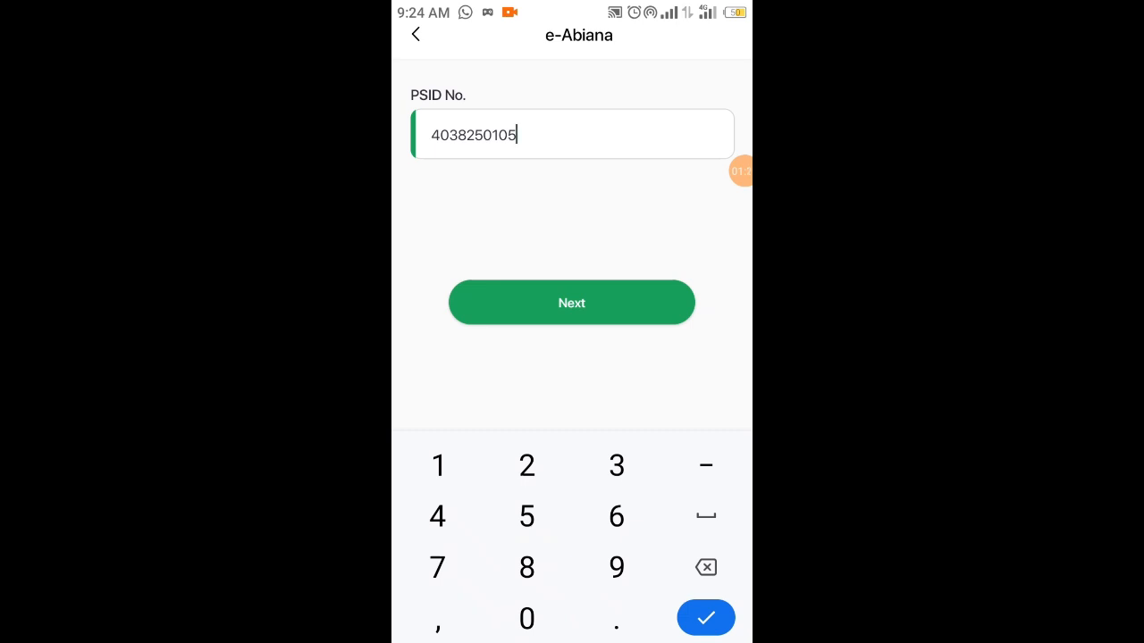
Step: Enter the application fee's PSID number in the e-Abiana form and proceed to the bill details
left_click(572, 303)
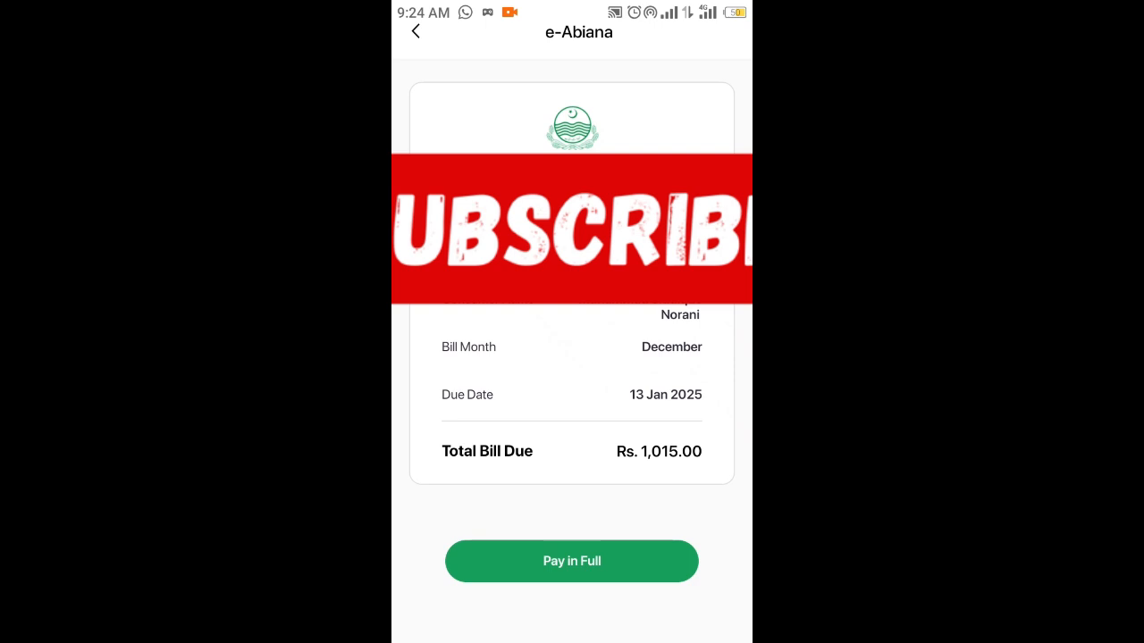
Step: Choose to pay the e-Abiana bill in full and complete the payment from the easypaisa balance
left_click(572, 562)
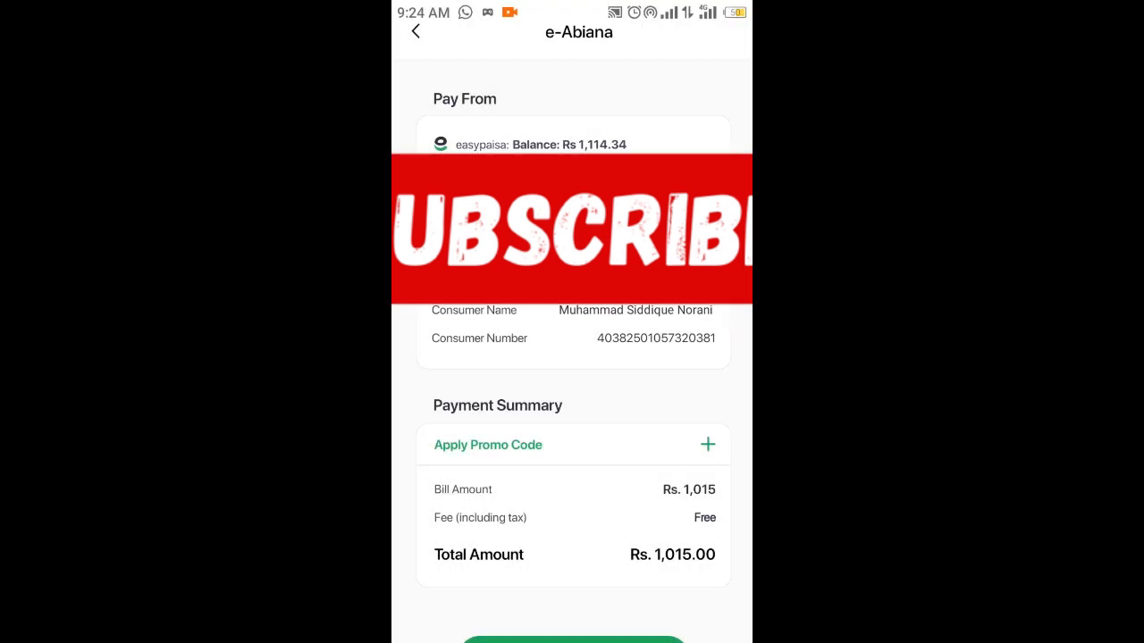
scroll(572, 402, "down", 2)
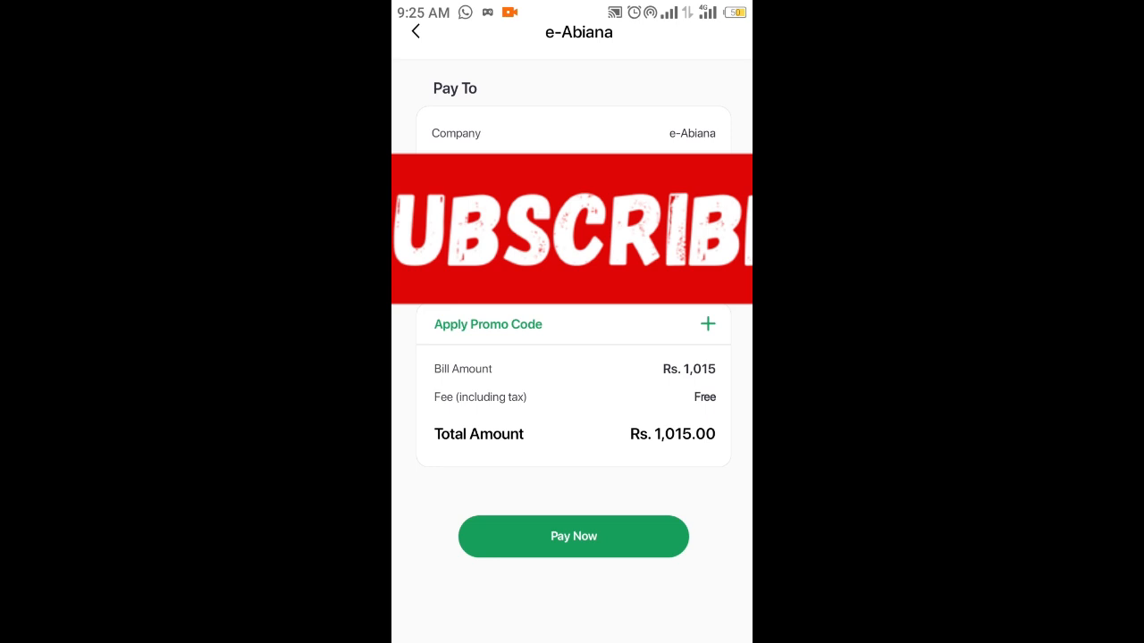
left_click(573, 536)
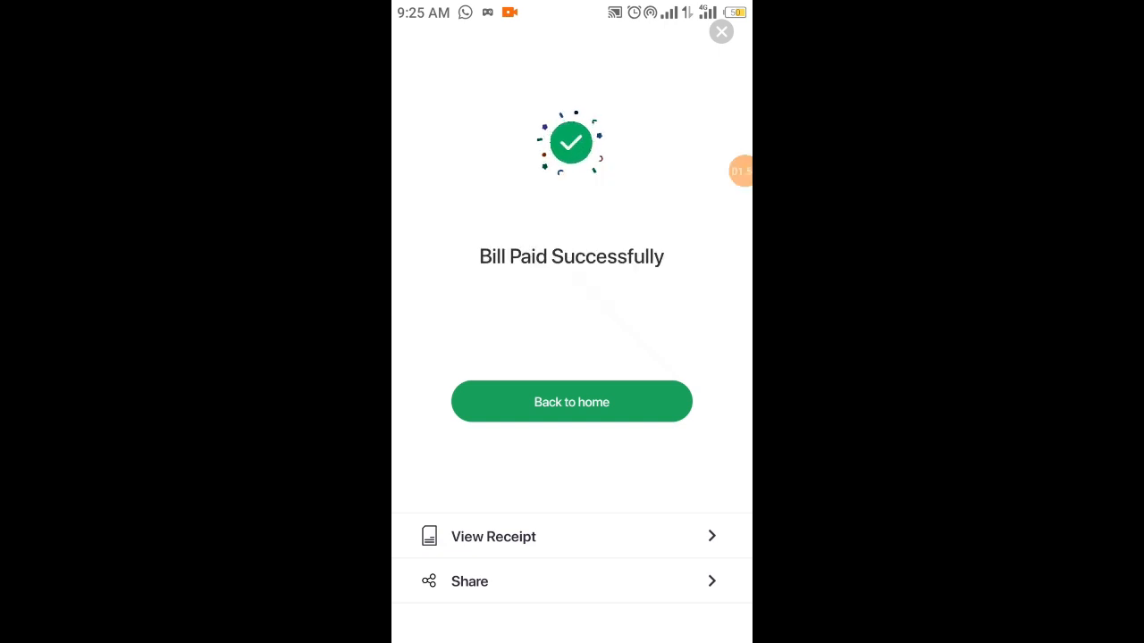
Step: View the receipt of the paid e-Abiana bill and save it to the gallery
left_click(494, 537)
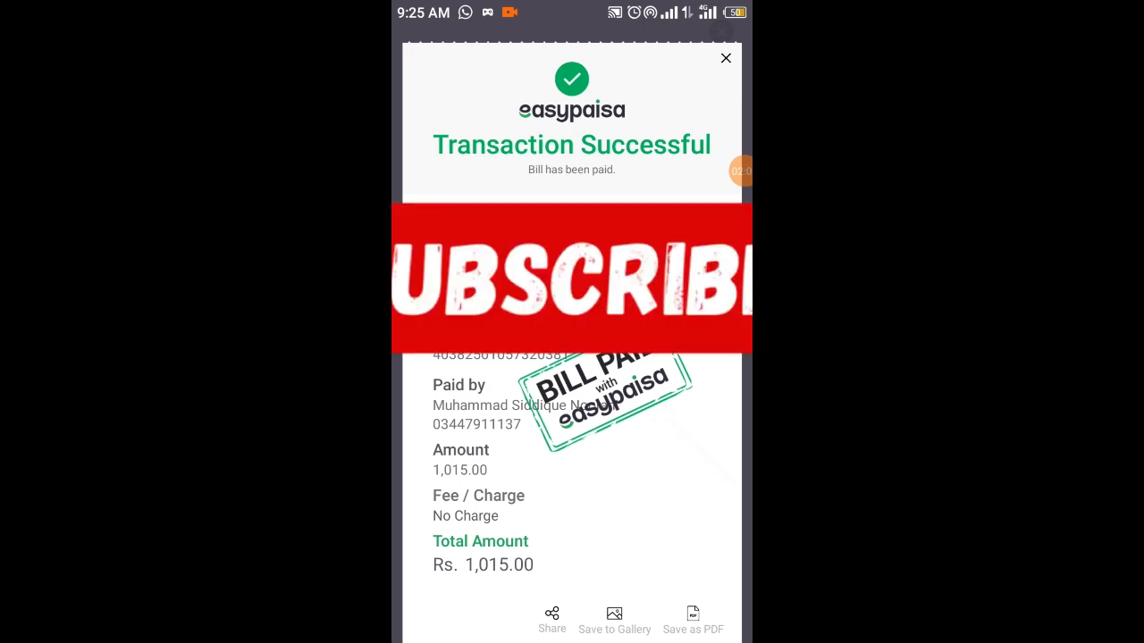
scroll(572, 402, "down", 3)
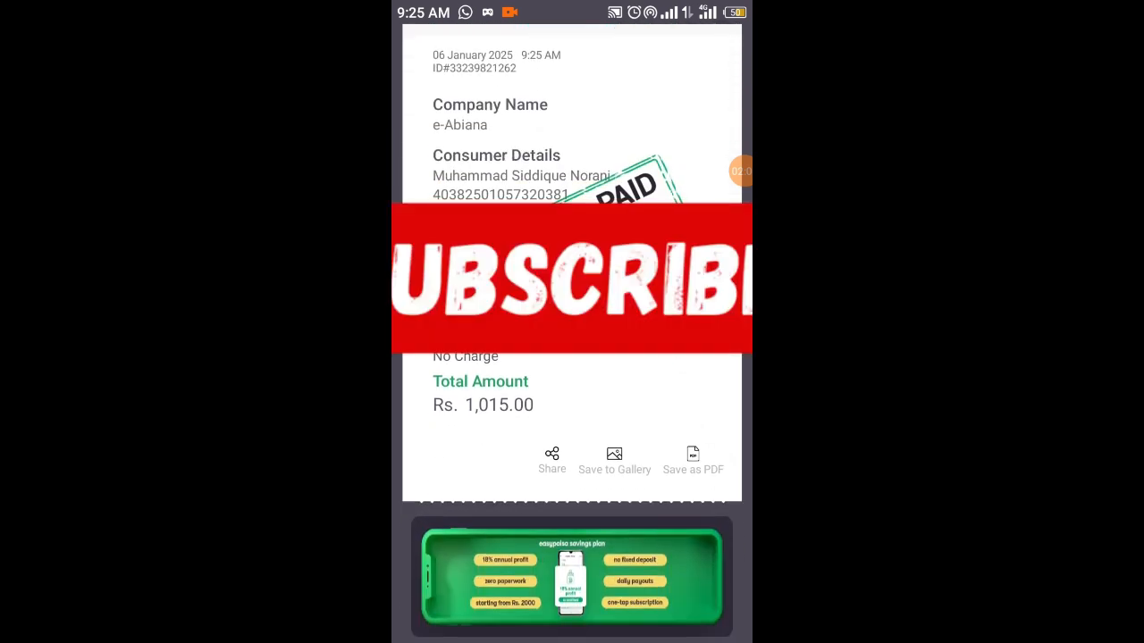
scroll(572, 402, "up", 2)
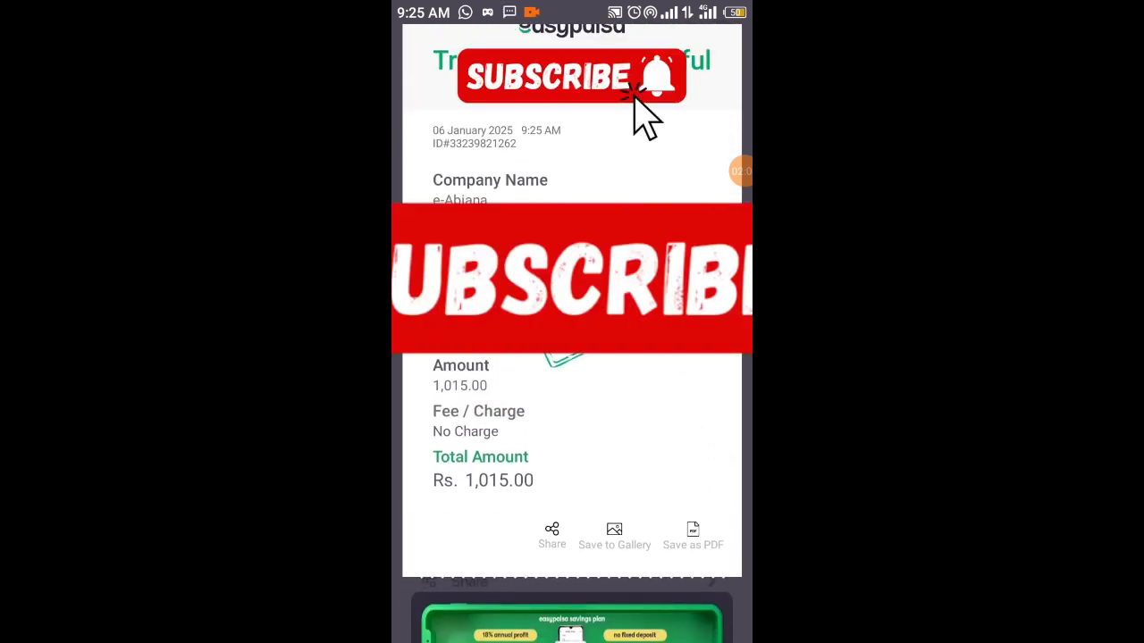
left_click(614, 536)
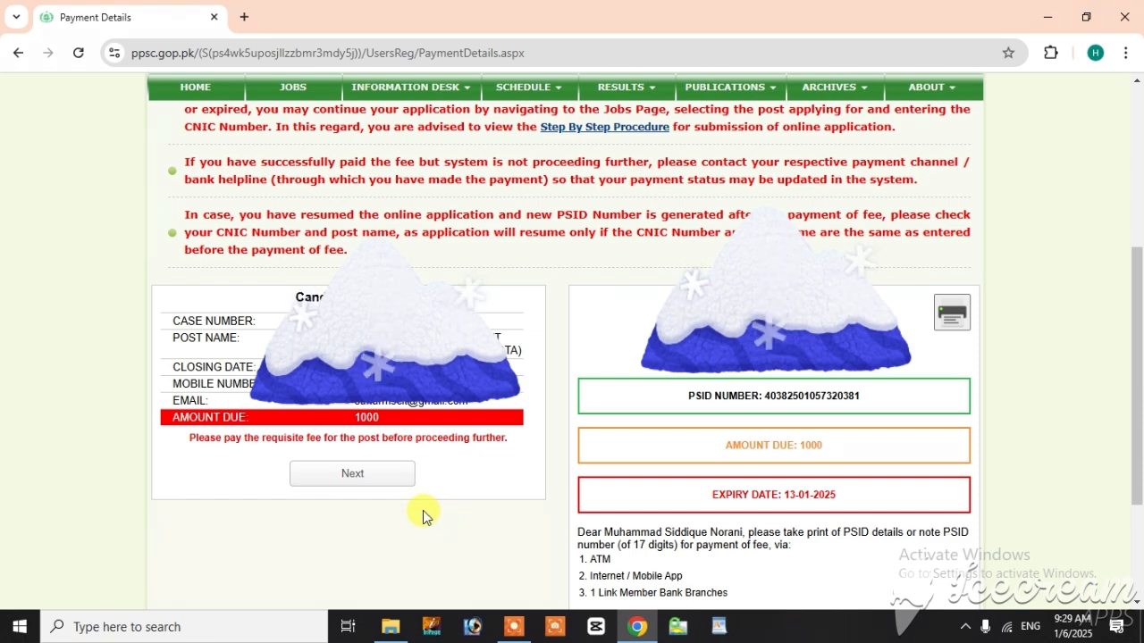
Step: Switch to the PPSC payment details page, proceed to the application profile, and read the note on uploading the CNIC and passport size pictures
left_click(353, 486)
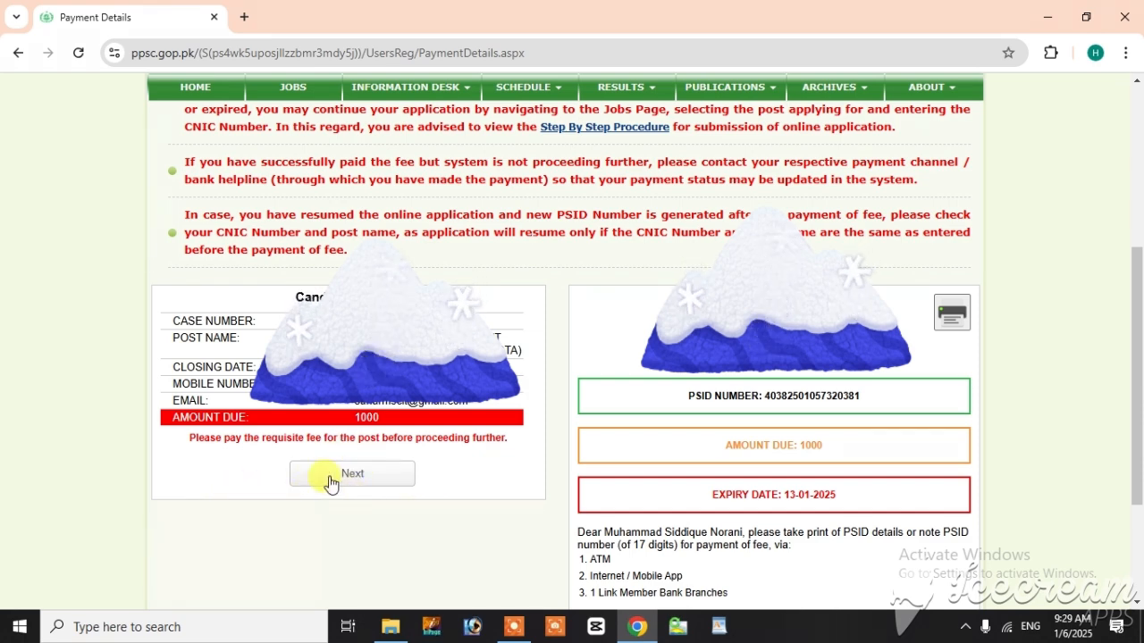
left_click(362, 480)
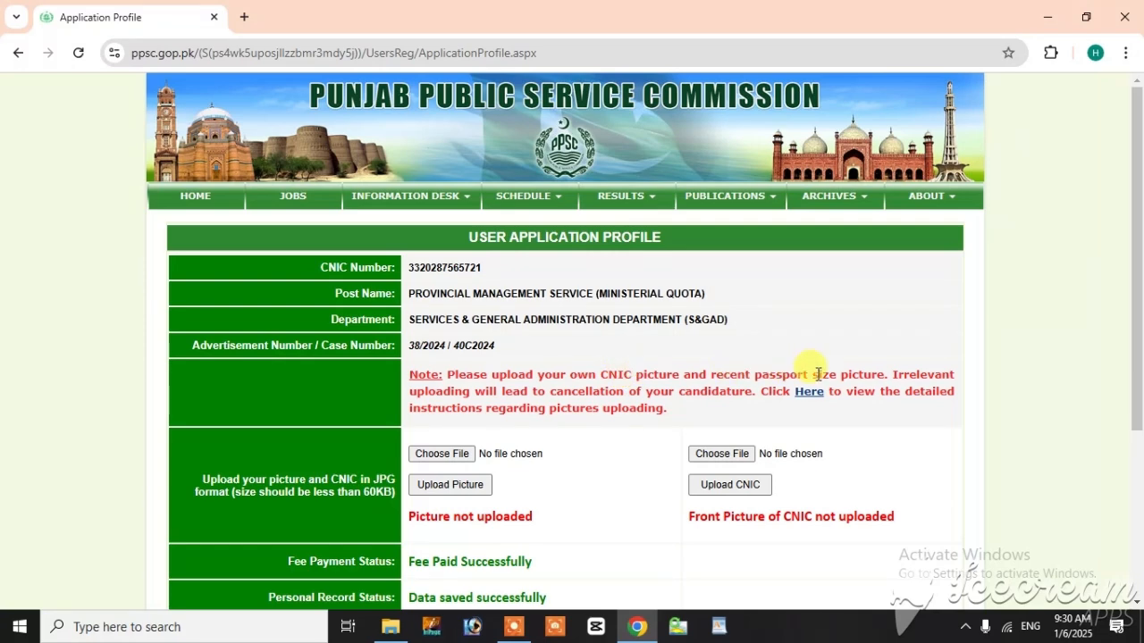
left_click_drag(634, 377, 466, 374)
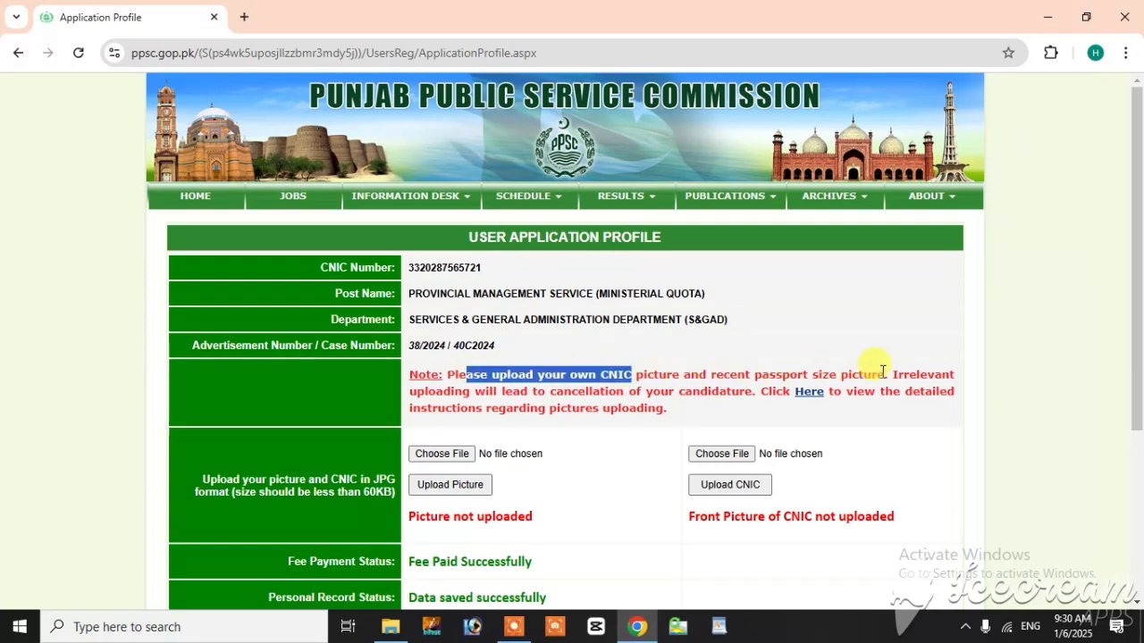
left_click_drag(884, 374, 720, 369)
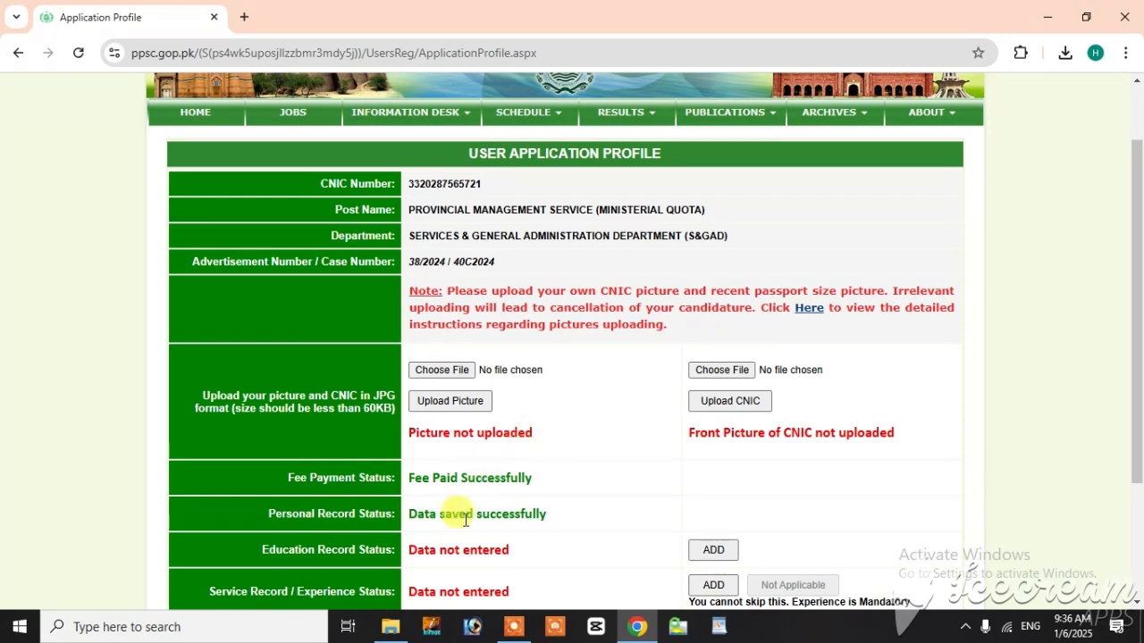
Step: Switch to File Explorer and check the file size of the CNIC front picture in the ppscapply folder
left_click(391, 626)
left_click(460, 212)
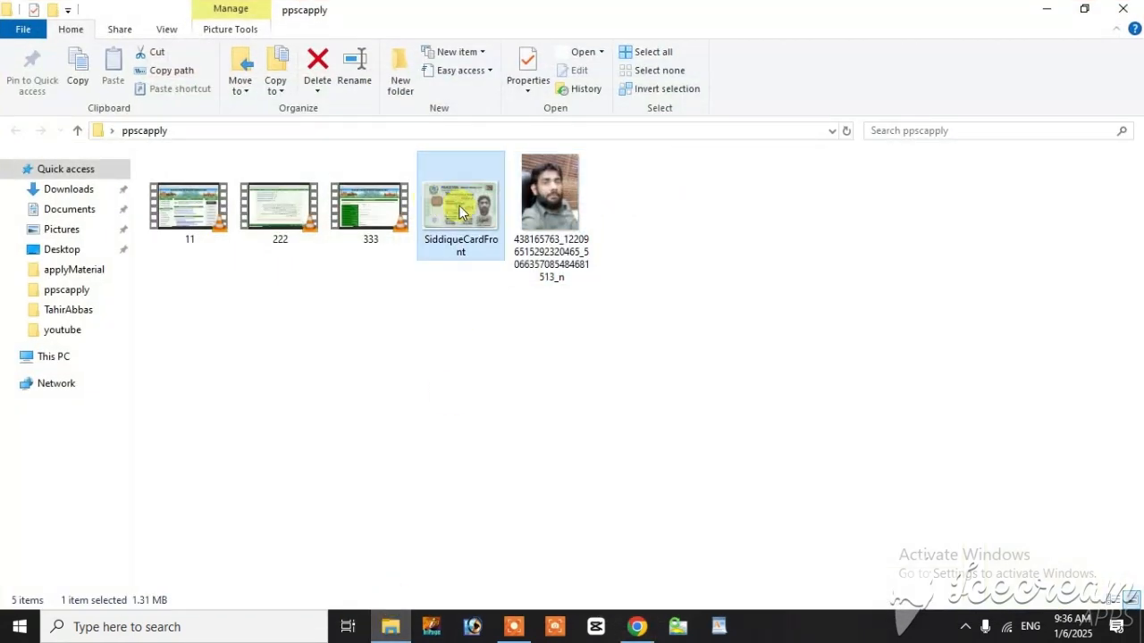
right_click(458, 212)
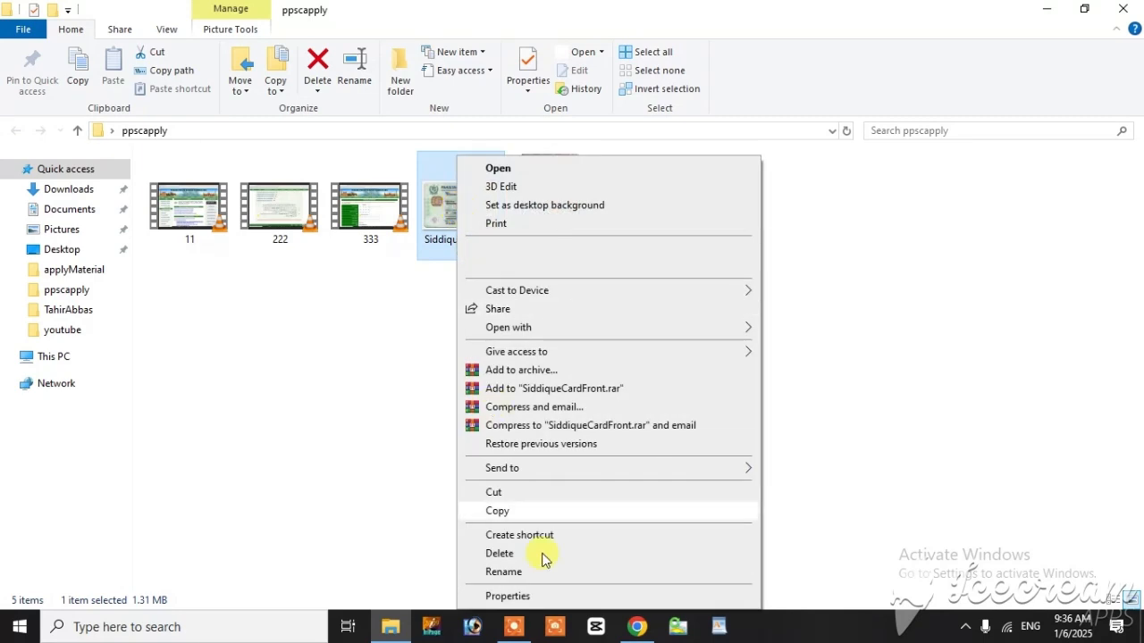
left_click(540, 596)
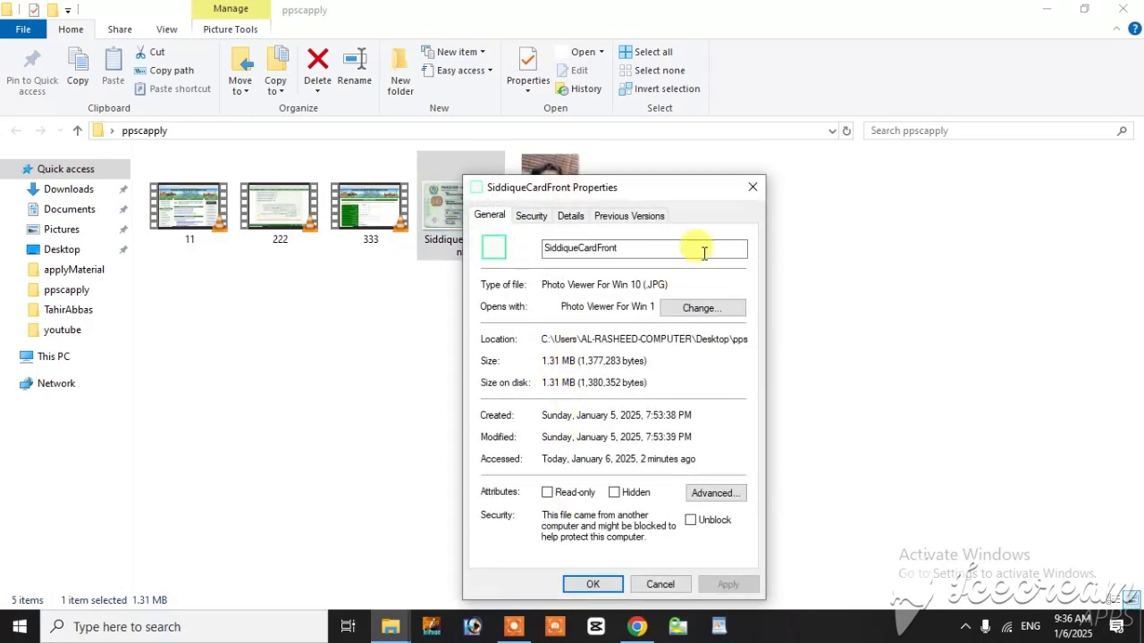
left_click(753, 192)
Step: Check the file size of the portrait photo in its file properties
left_click(579, 223)
right_click(580, 224)
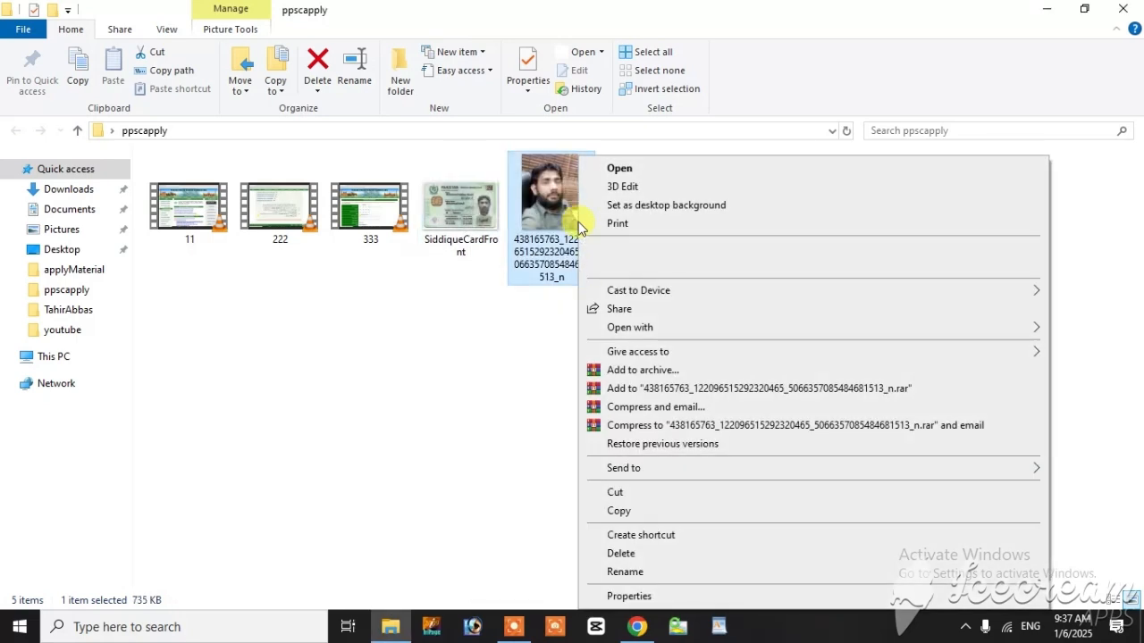
left_click(615, 596)
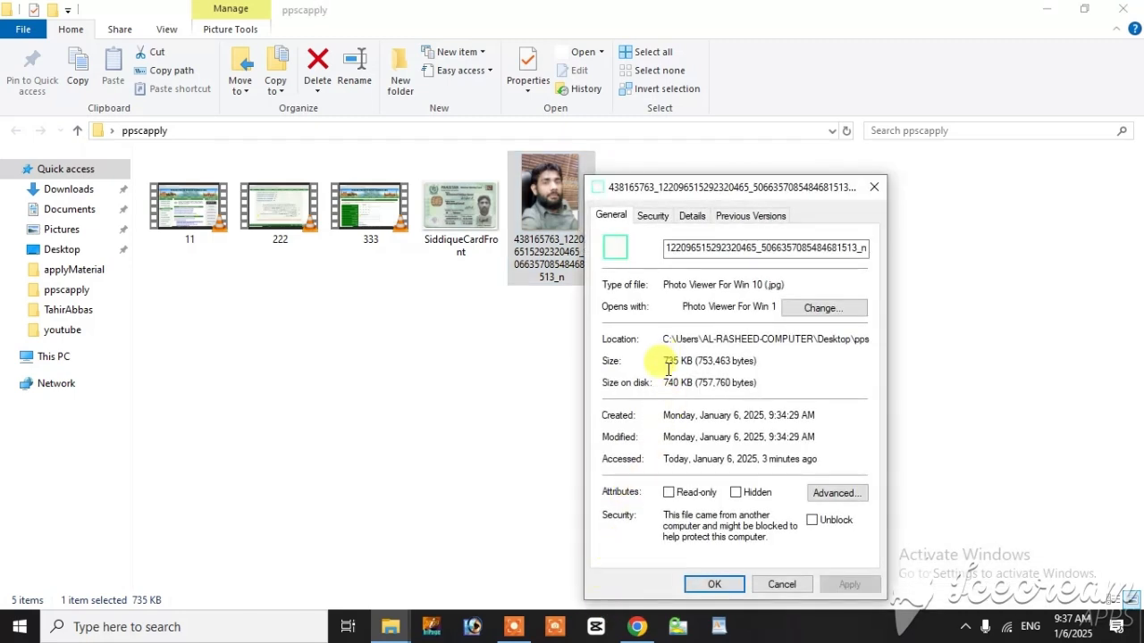
left_click(873, 190)
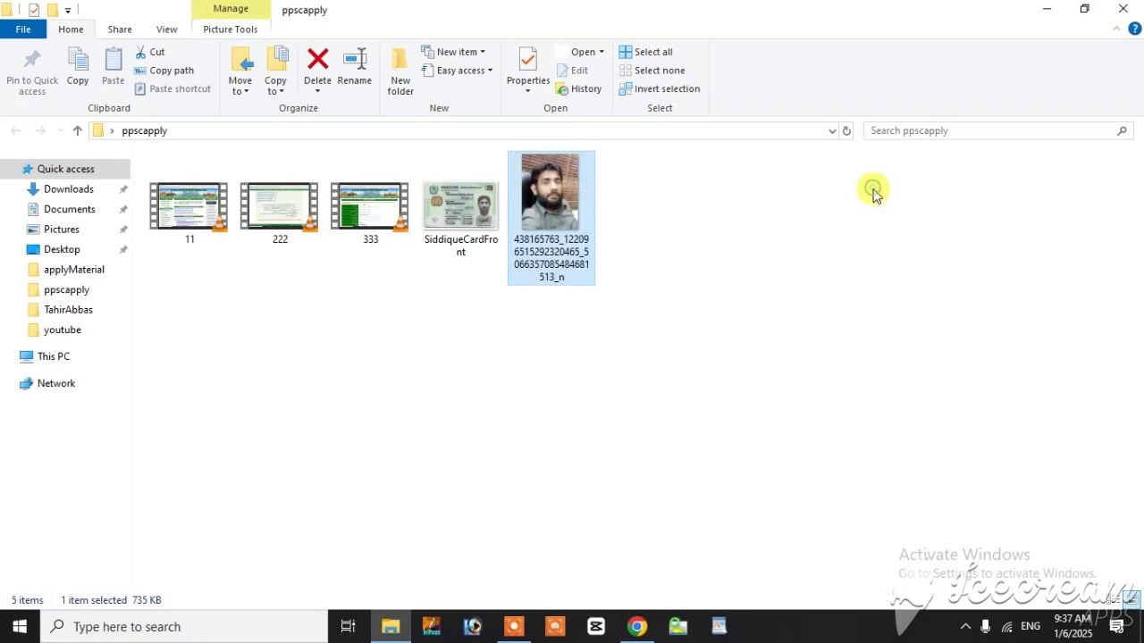
Step: Switch to Chrome, open imageresizer.com in a new tab, and upload the portrait photo from the ppscapply folder
left_click(456, 394)
left_click(637, 627)
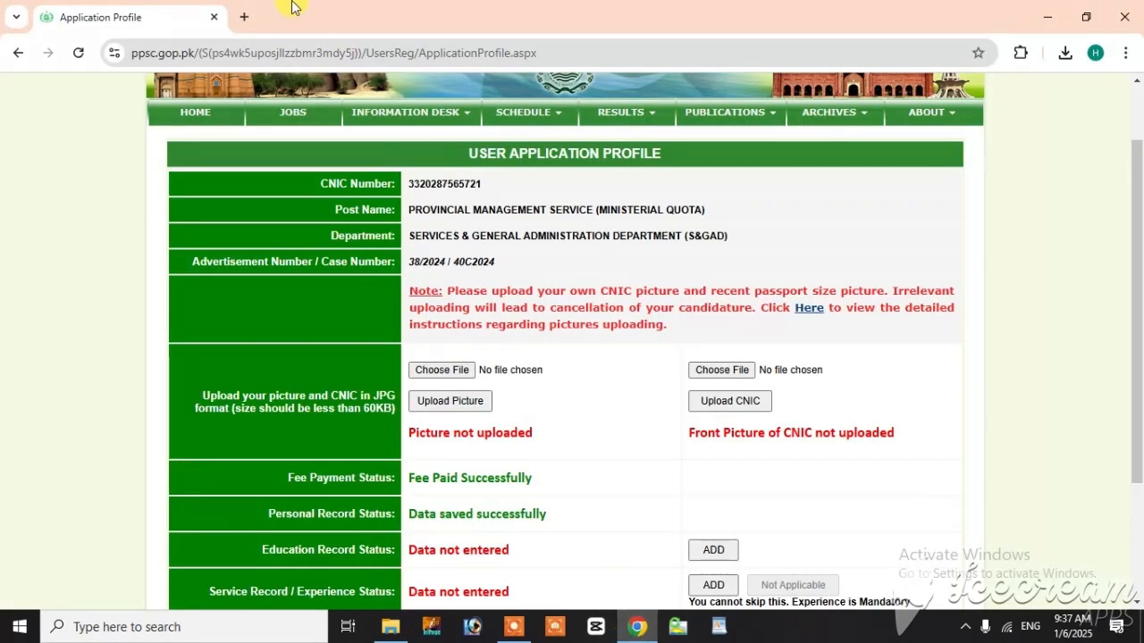
left_click(244, 18)
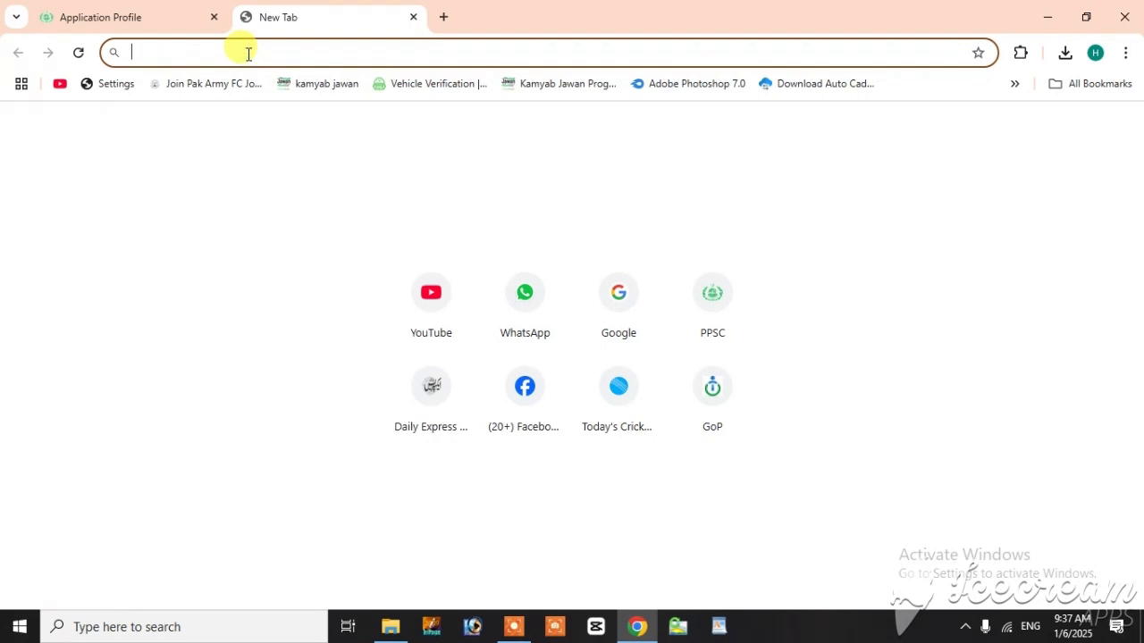
type("imageresizer.com")
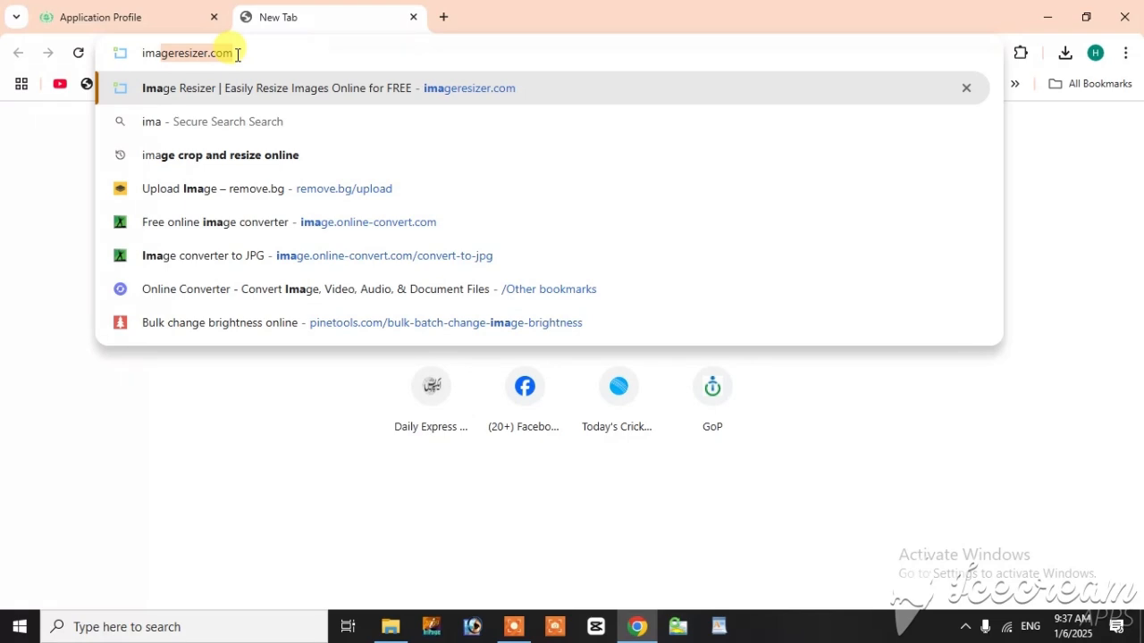
key("Return")
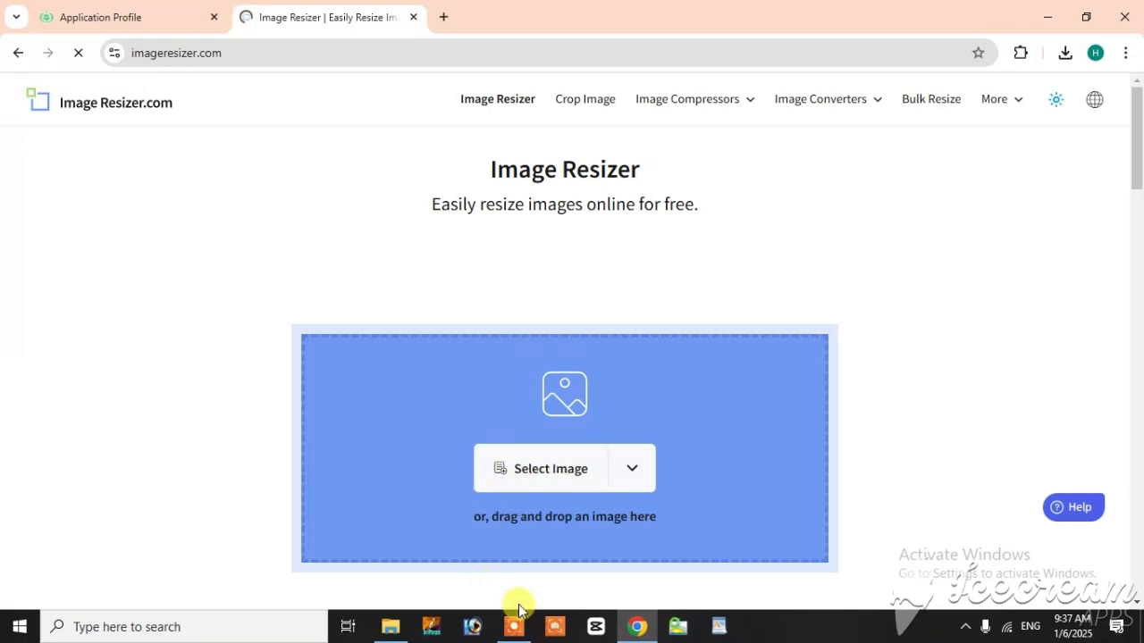
left_click(392, 626)
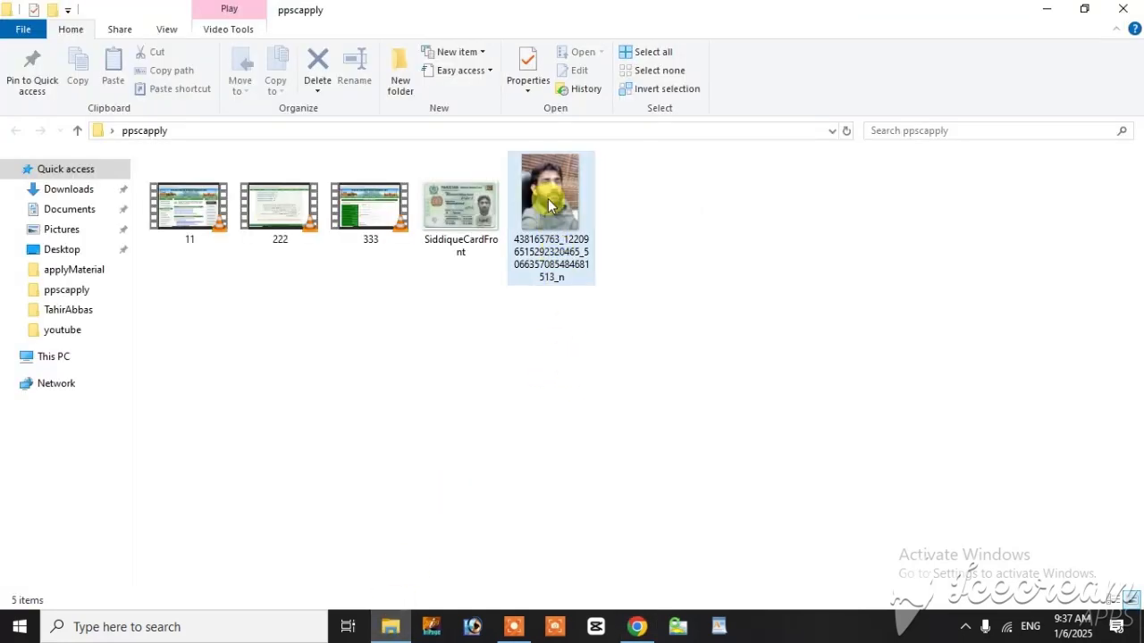
left_click_drag(550, 192, 591, 488)
Step: Set the portrait photo's target file size to 22 KB and resize the image
scroll(584, 474, "down", 3)
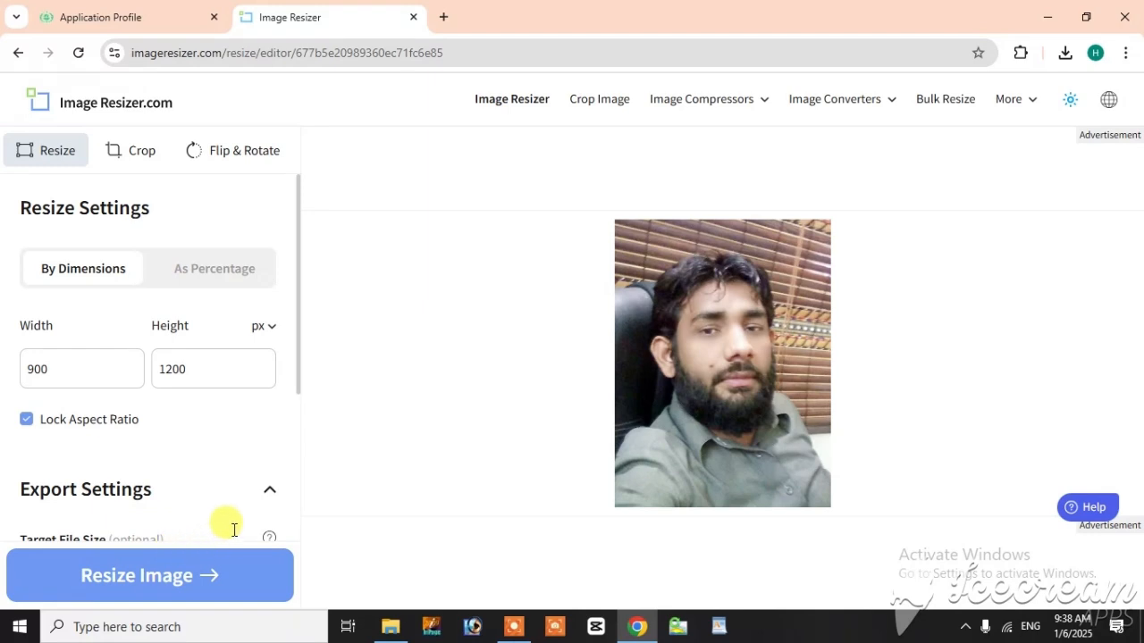
scroll(301, 348, "down", 3)
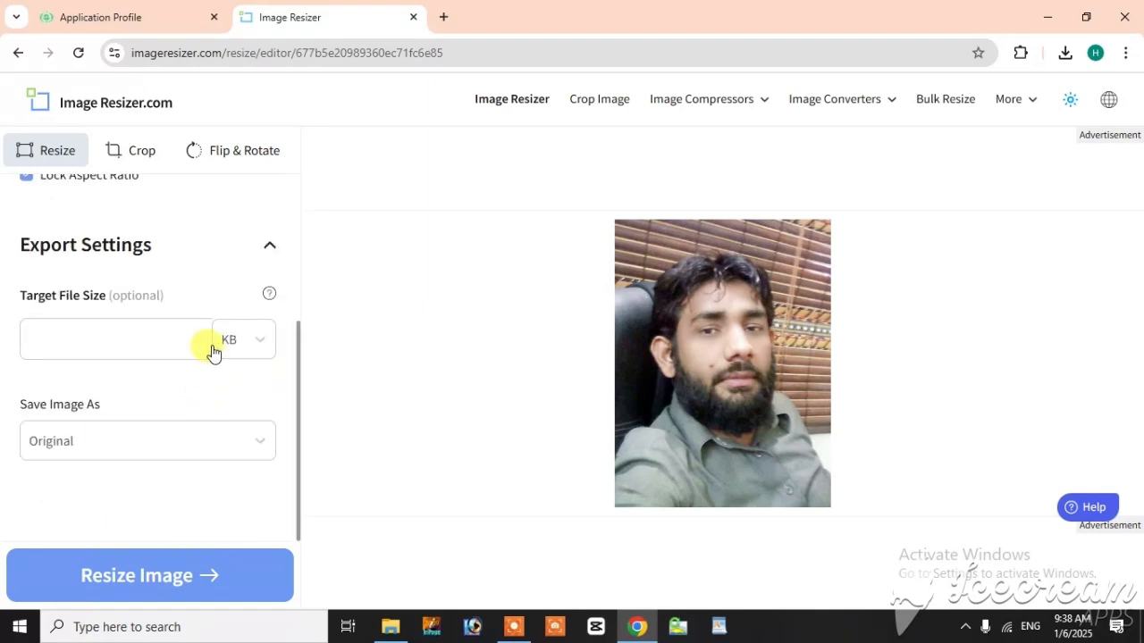
left_click(256, 349)
left_click(256, 348)
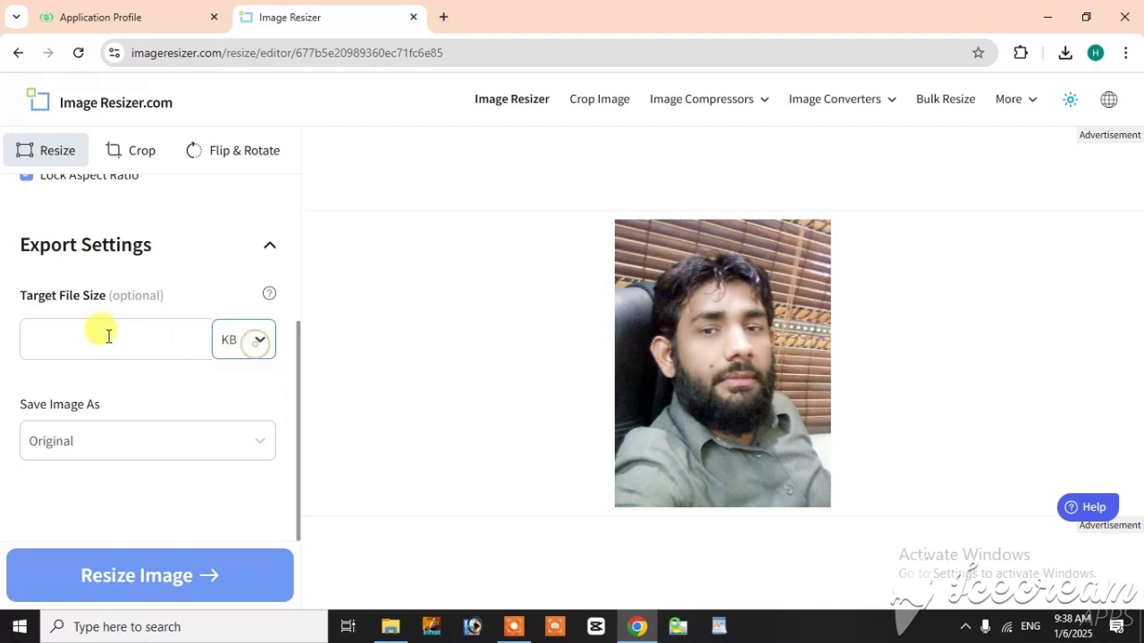
left_click(84, 336)
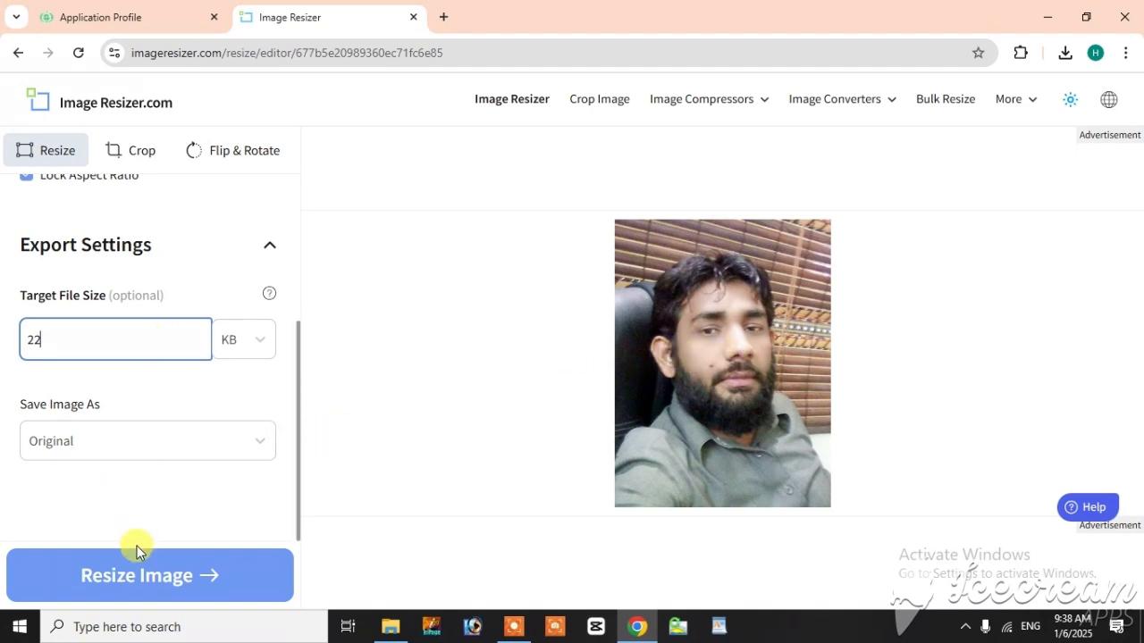
left_click(135, 579)
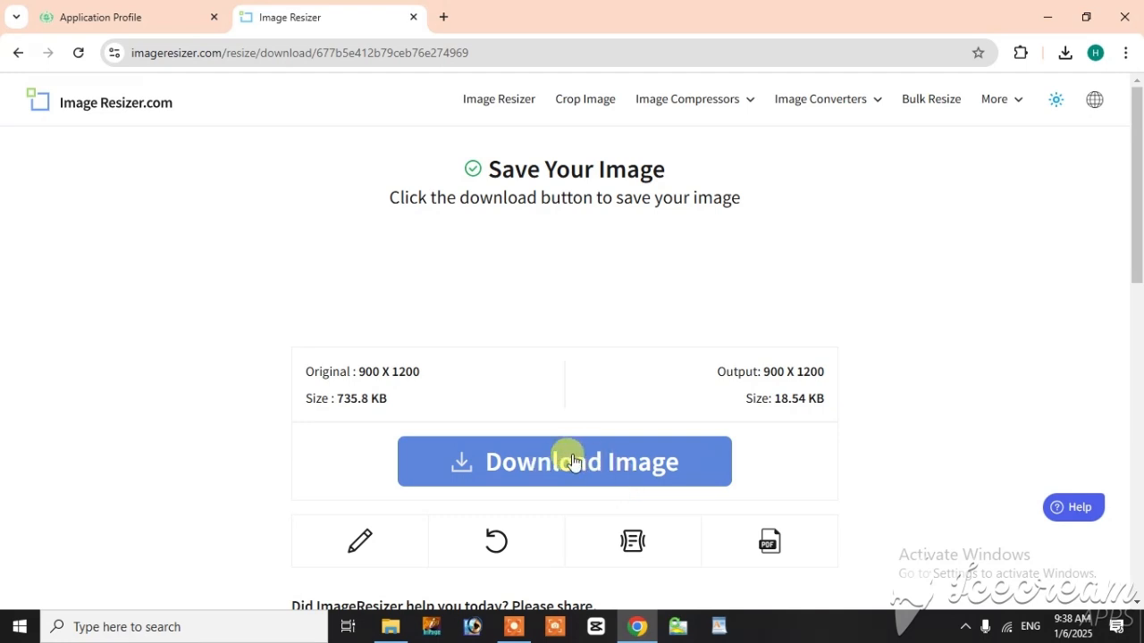
Step: Download the resized portrait photo and save it as pic in the Desktop's youtube folder
left_click(565, 475)
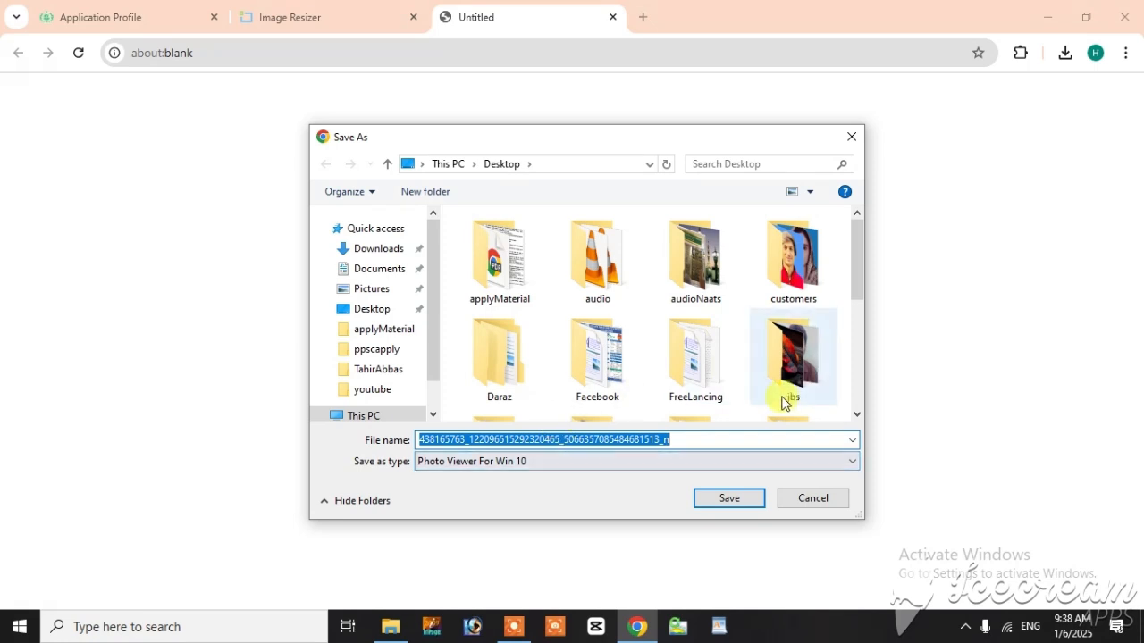
left_click_drag(864, 257, 858, 360)
double_click(497, 284)
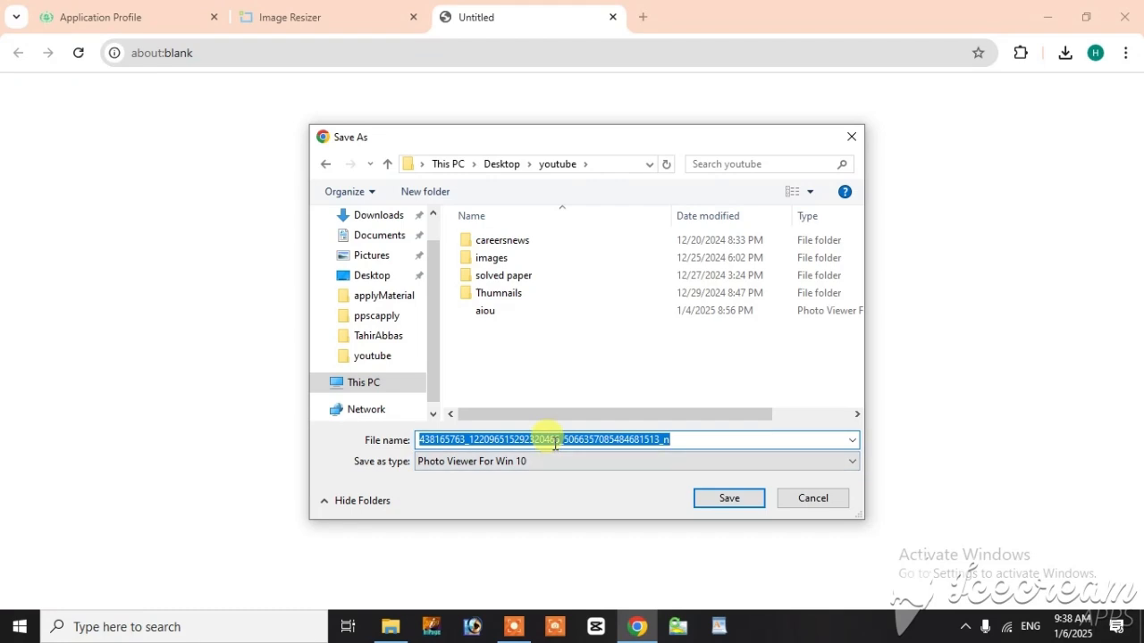
type("p")
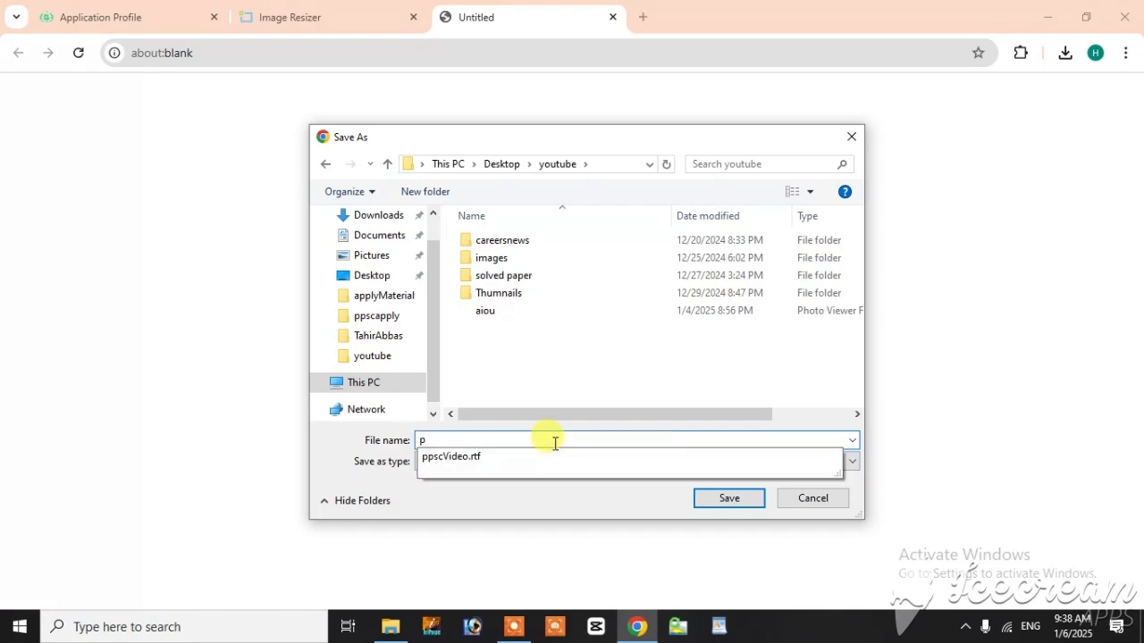
type("ic")
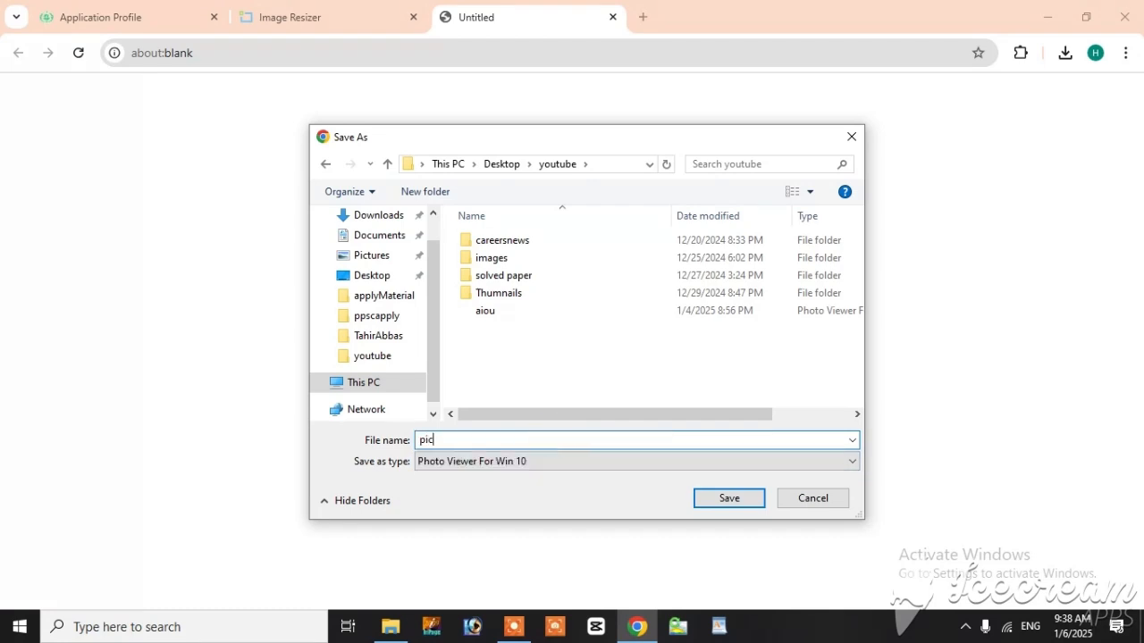
key("Return")
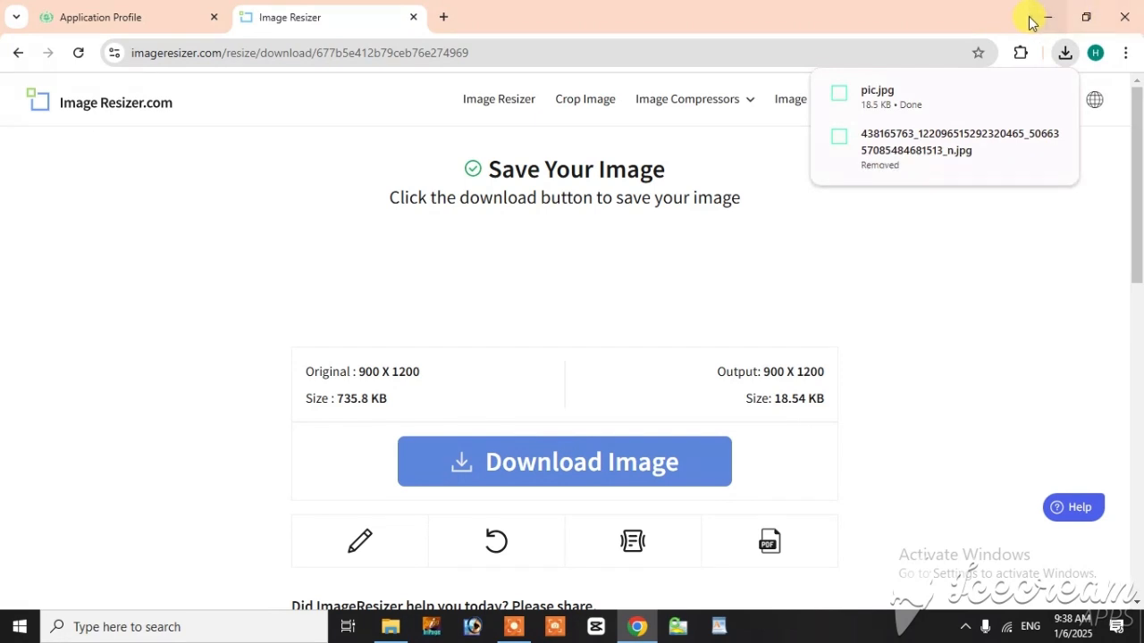
Step: Open the Desktop's youtube folder and check the file size of pic in its file properties
left_click(1047, 16)
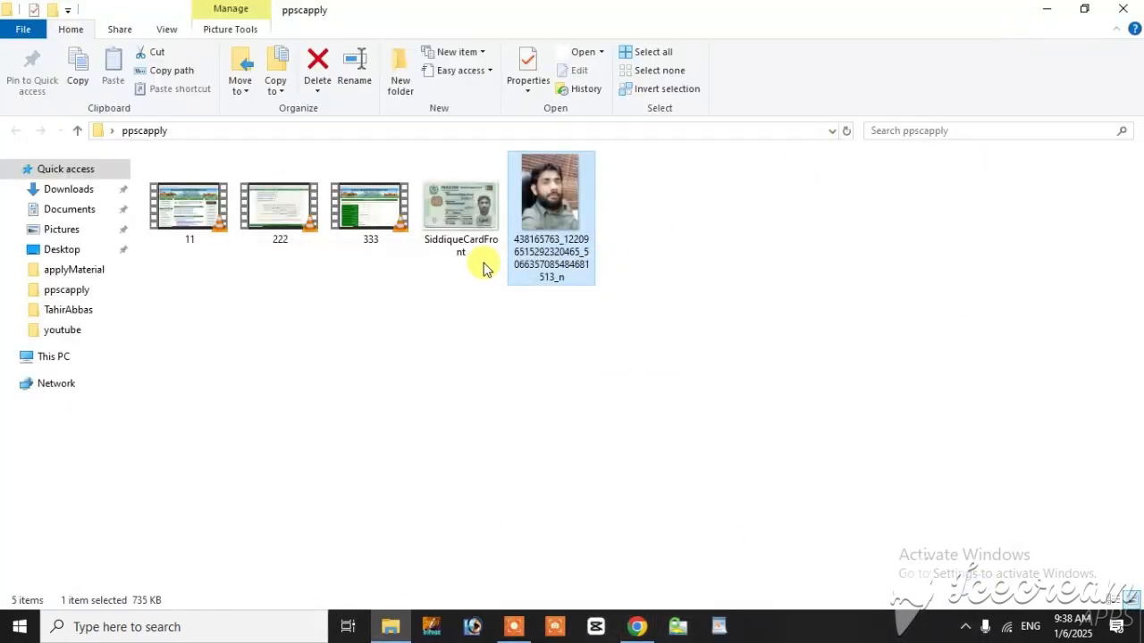
left_click(1124, 11)
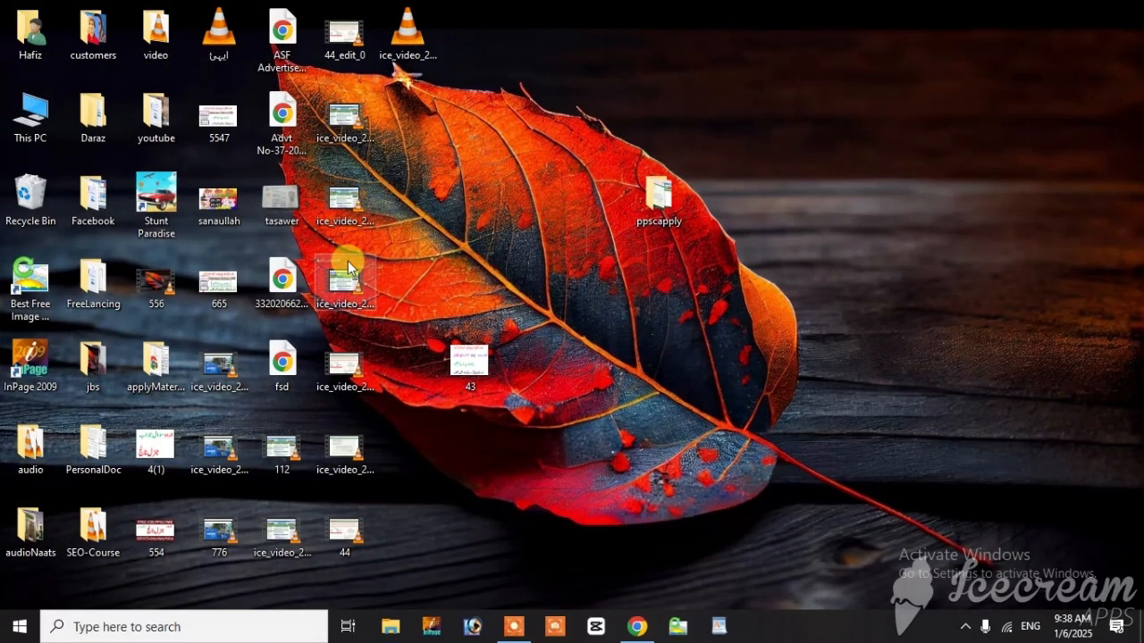
left_click(362, 283)
key("y")
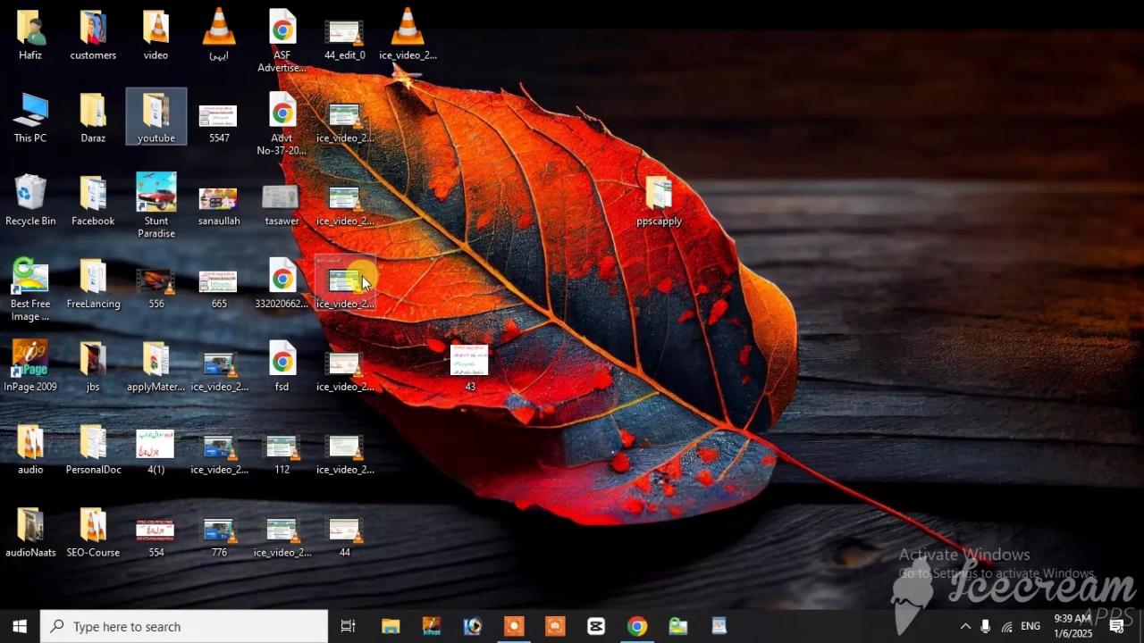
double_click(154, 125)
left_click(809, 201)
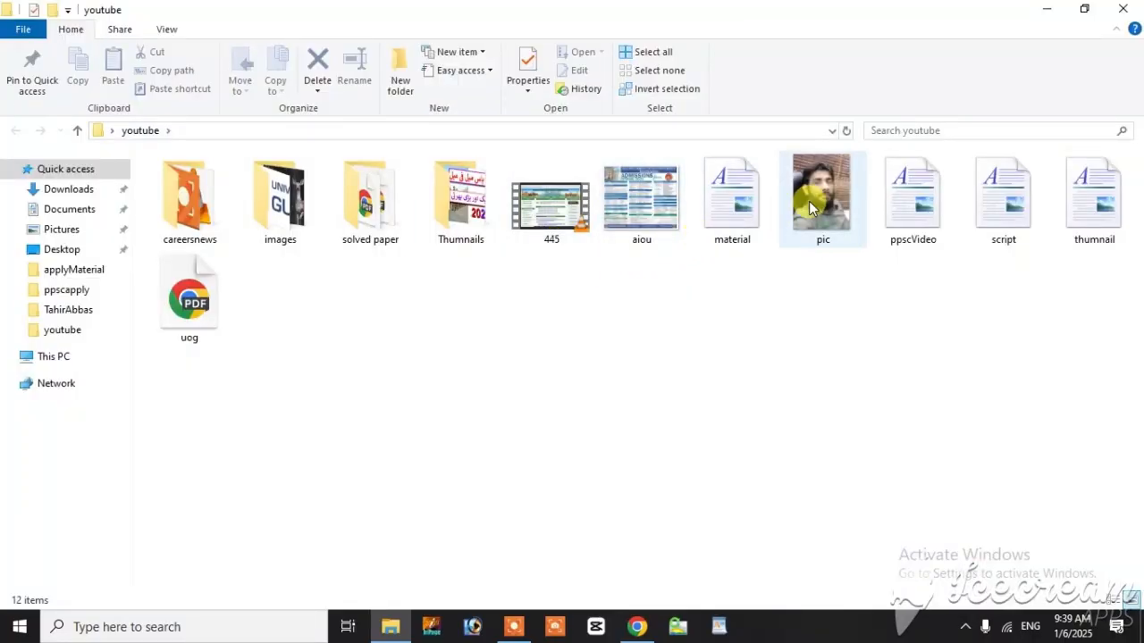
right_click(827, 208)
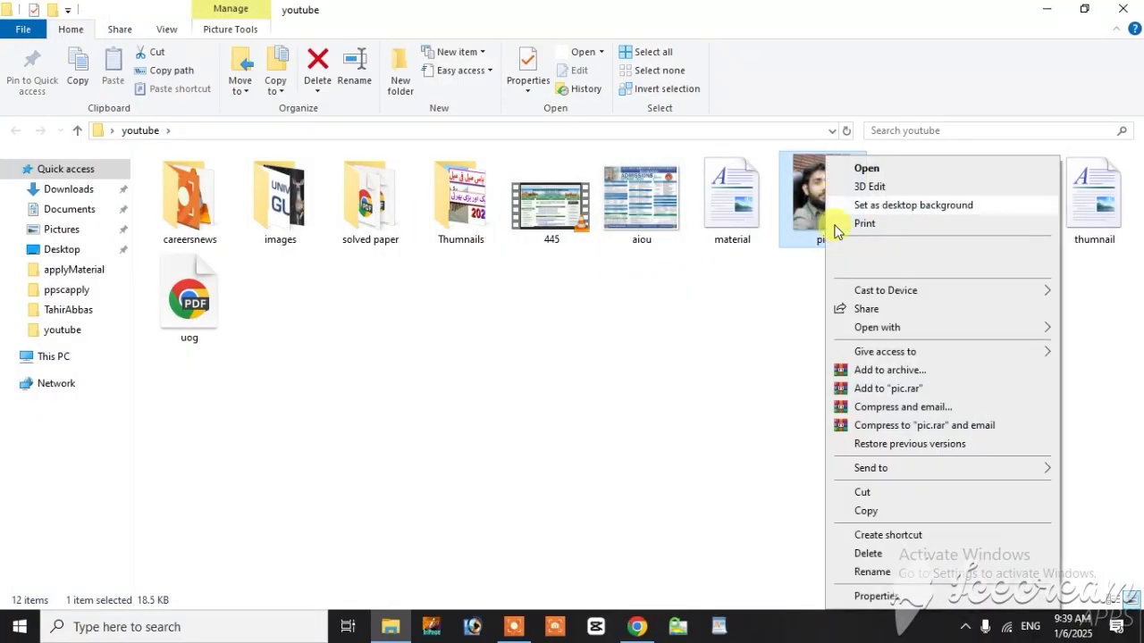
left_click(872, 603)
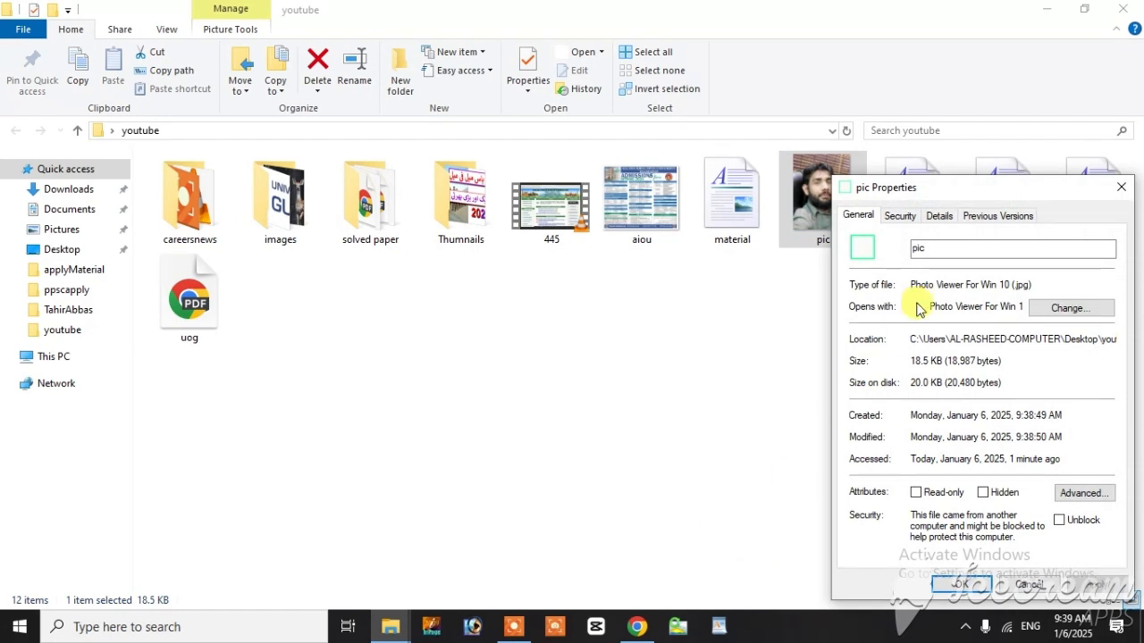
left_click_drag(958, 192, 660, 160)
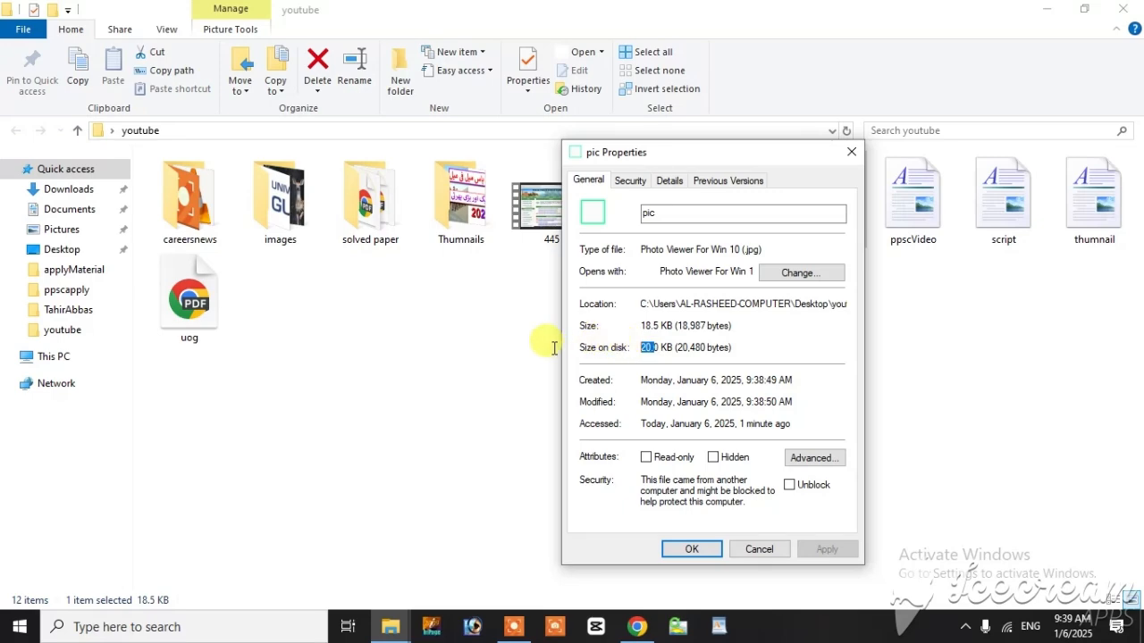
Step: Close the file properties of pic and the youtube folder window
left_click(636, 627)
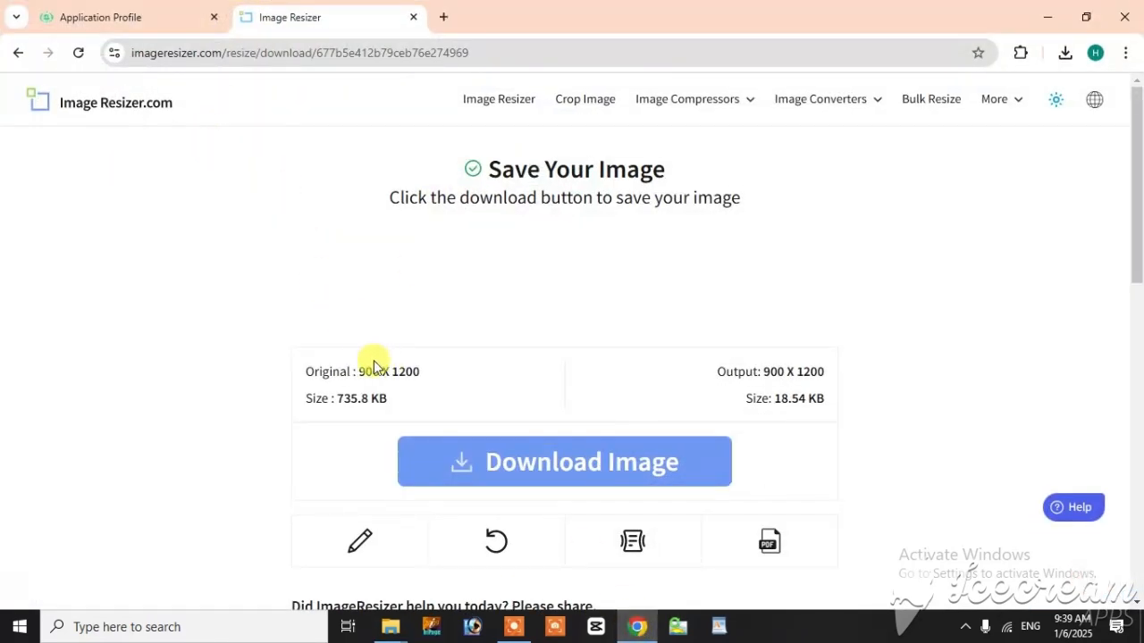
scroll(371, 360, "down", 4)
scroll(370, 360, "up", 4)
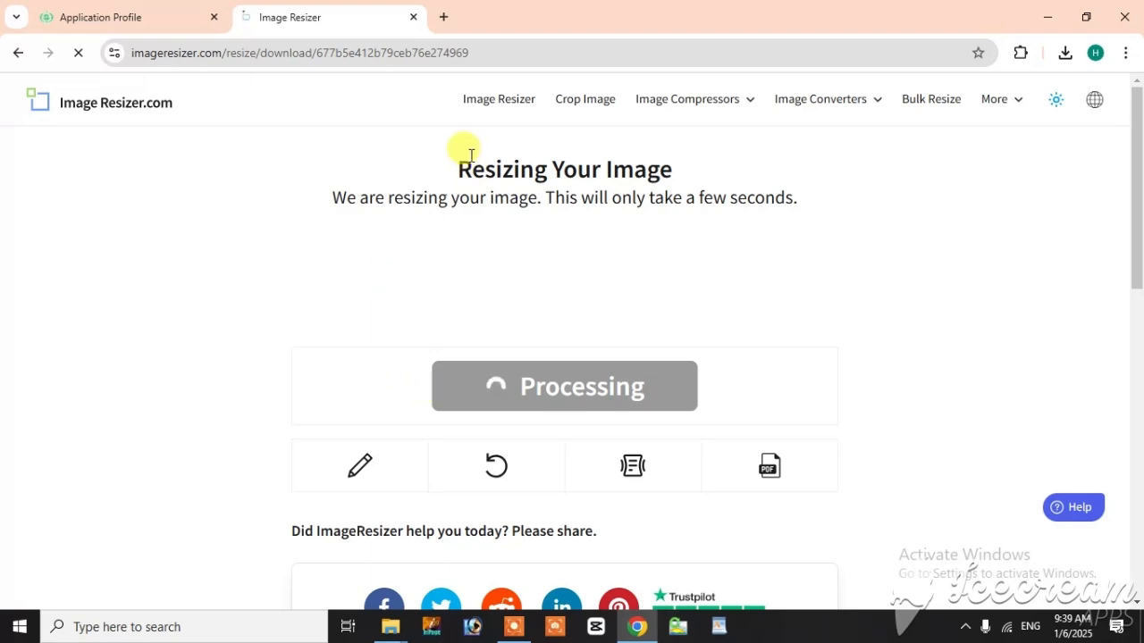
left_click(391, 630)
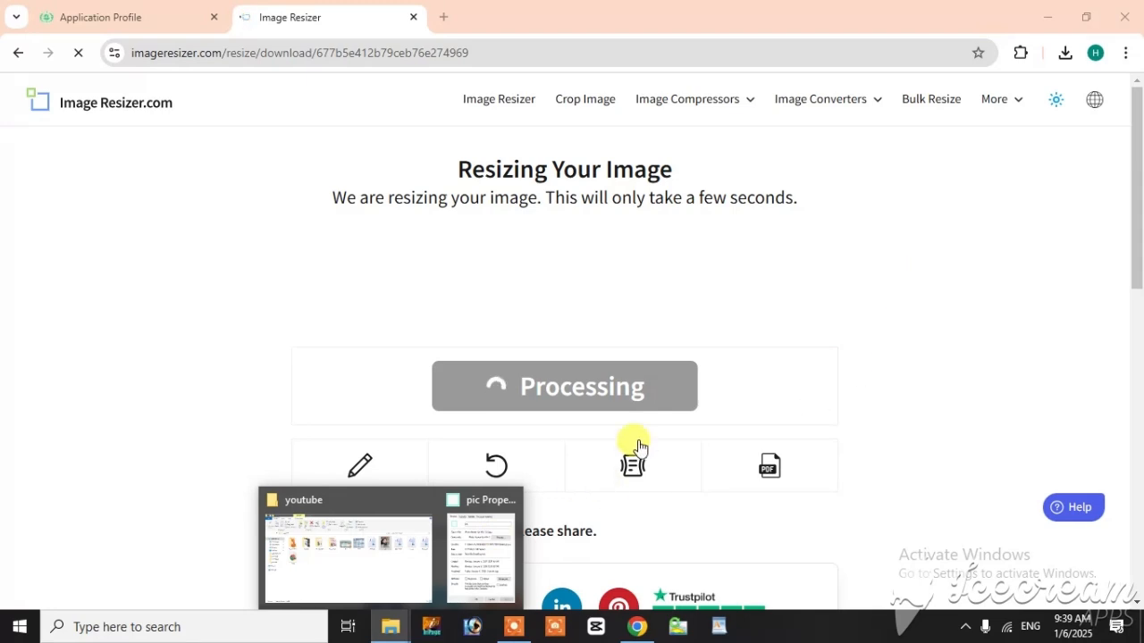
left_click(1048, 25)
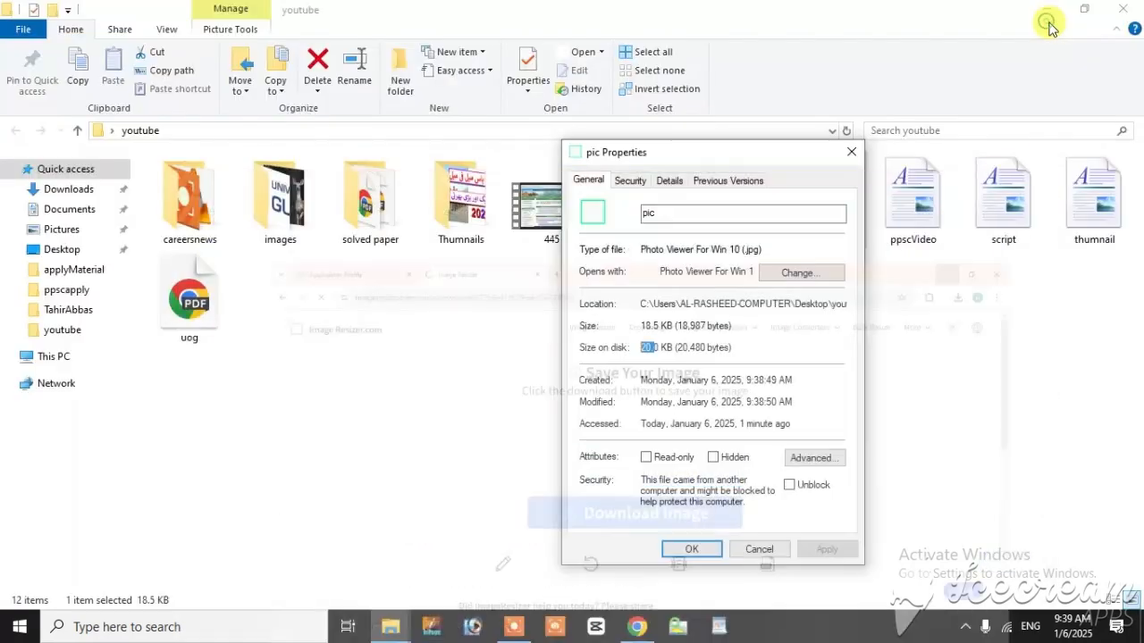
left_click(860, 150)
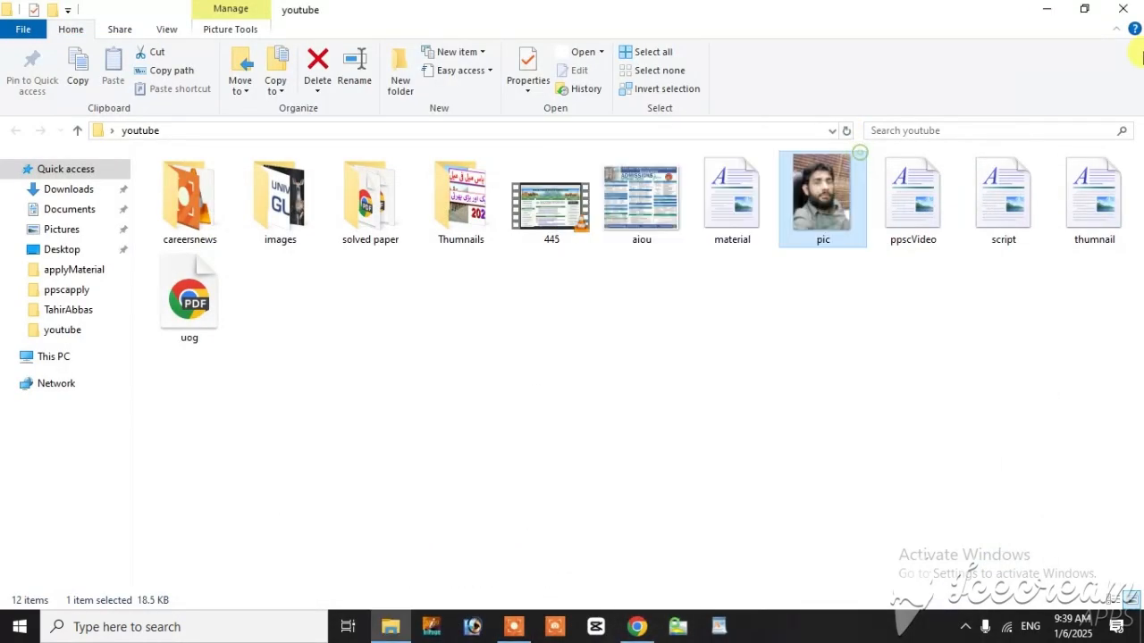
left_click(1124, 16)
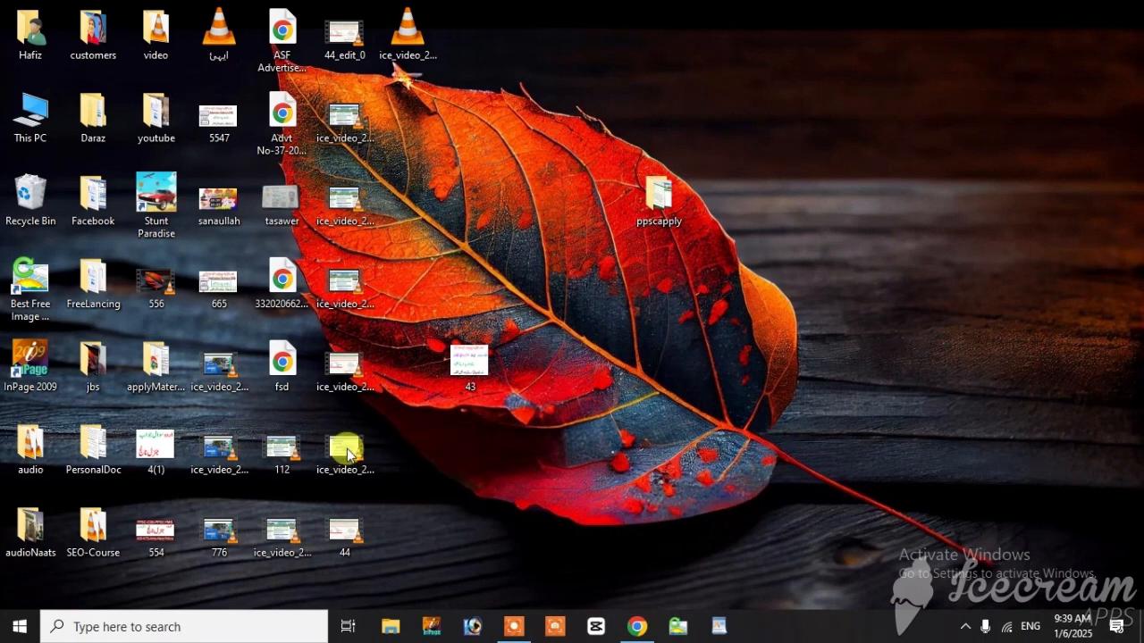
Step: Return Image Resizer to its upload page and upload the CNIC front picture from the Desktop's ppscapply folder
double_click(666, 232)
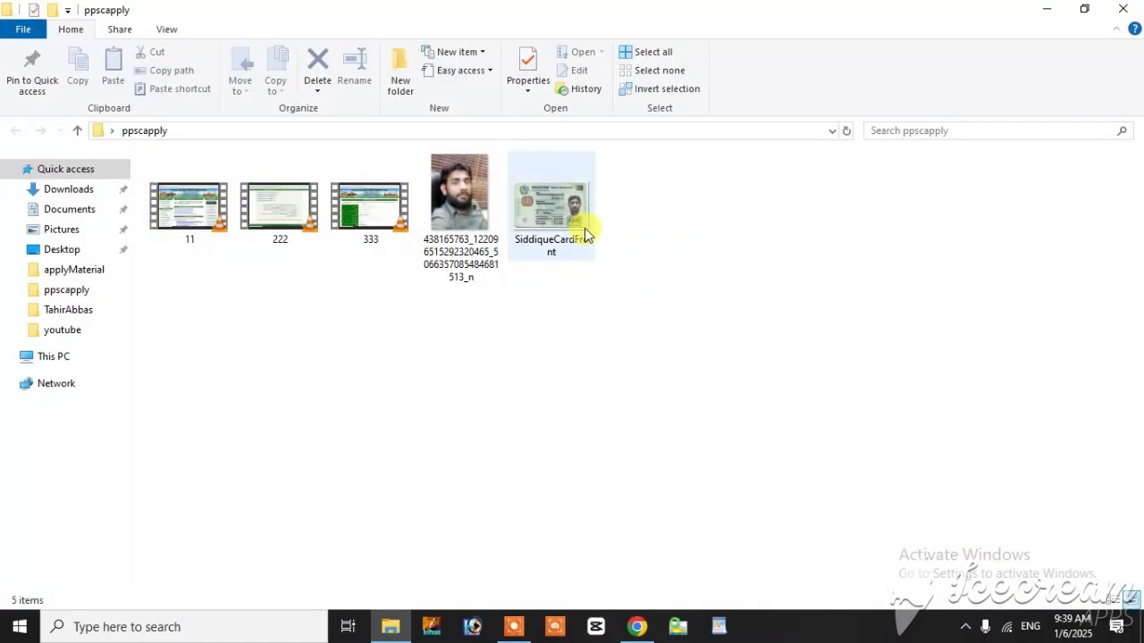
left_click(584, 234)
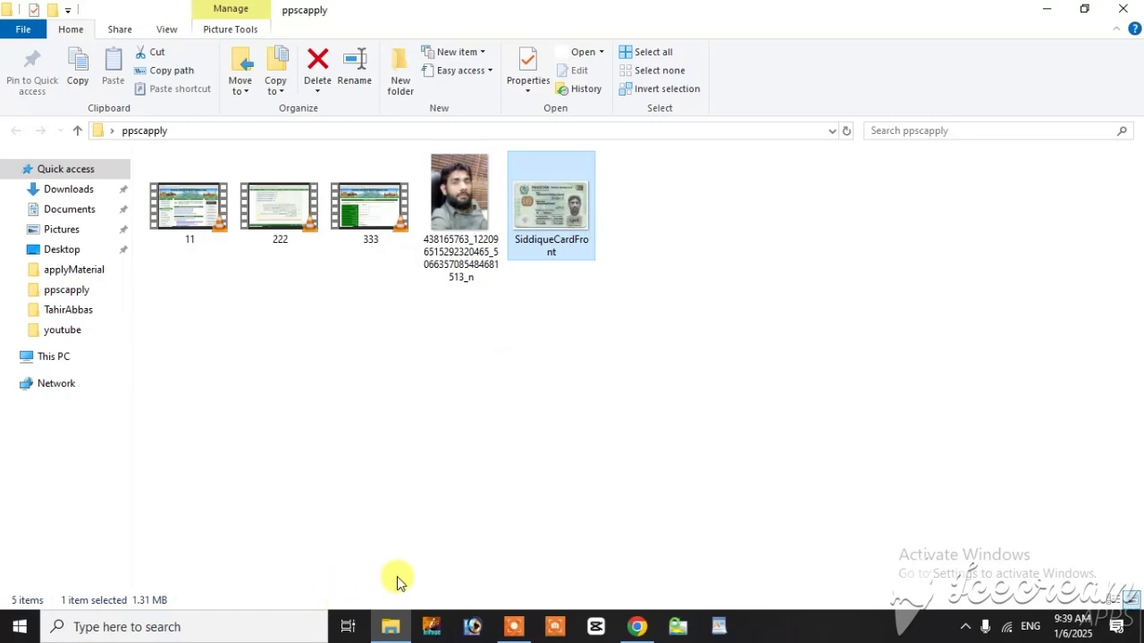
left_click(638, 628)
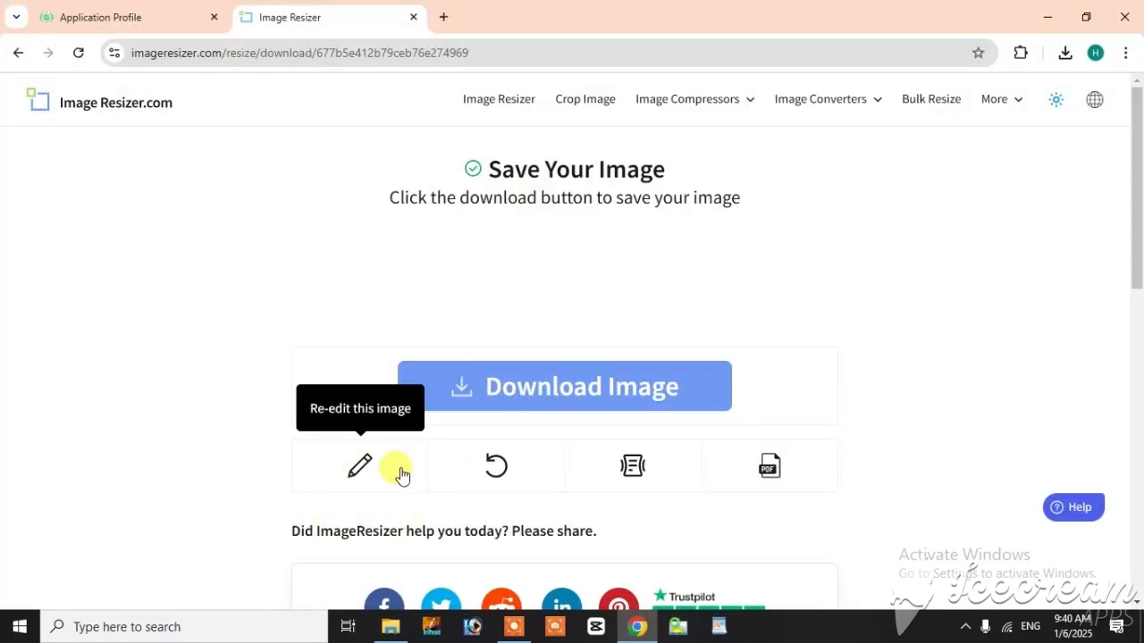
scroll(396, 475, "down", 3)
scroll(401, 476, "up", 2)
scroll(400, 475, "up", 1)
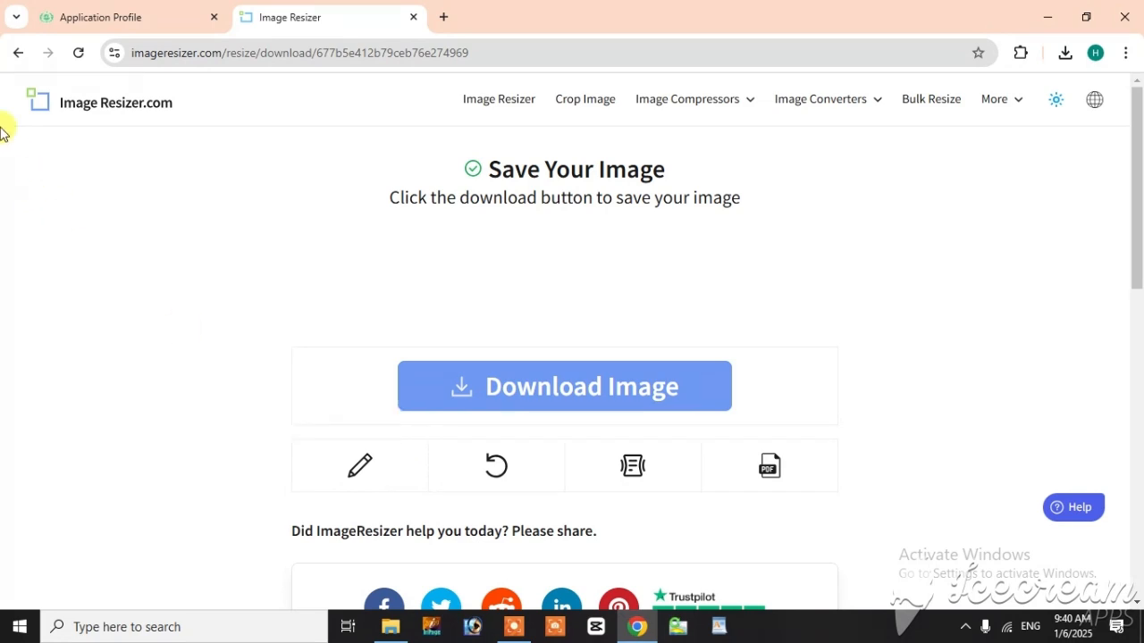
left_click(18, 52)
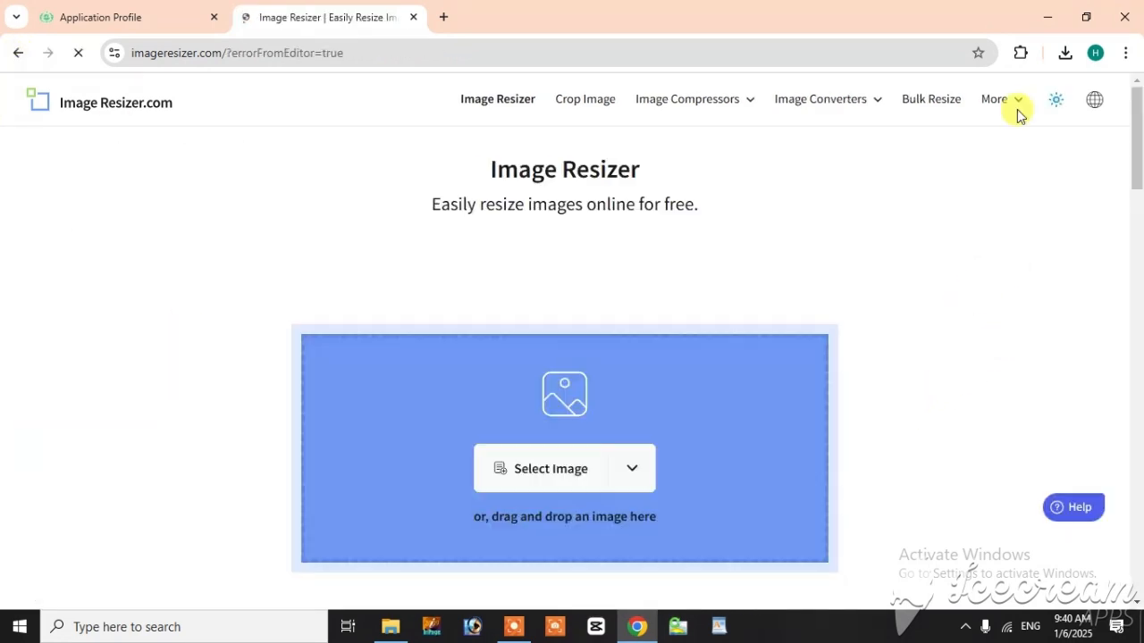
left_click(1016, 109)
left_click(1047, 17)
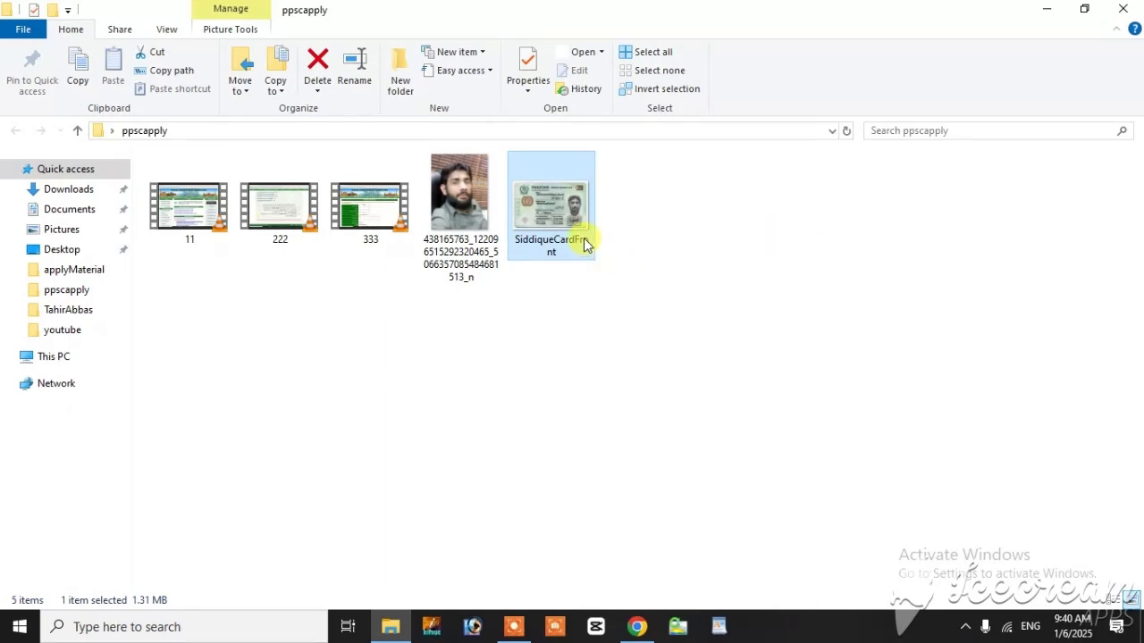
left_click_drag(571, 201, 617, 473)
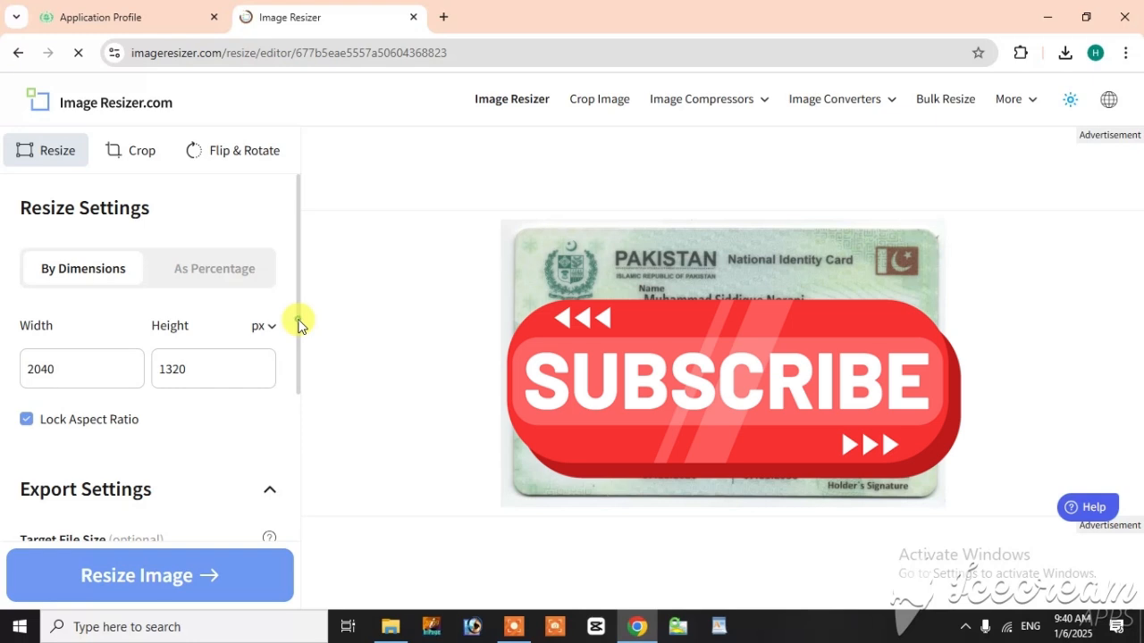
Step: Set the CNIC picture's target file size to 24 KB and resize the image
left_click_drag(298, 324, 286, 417)
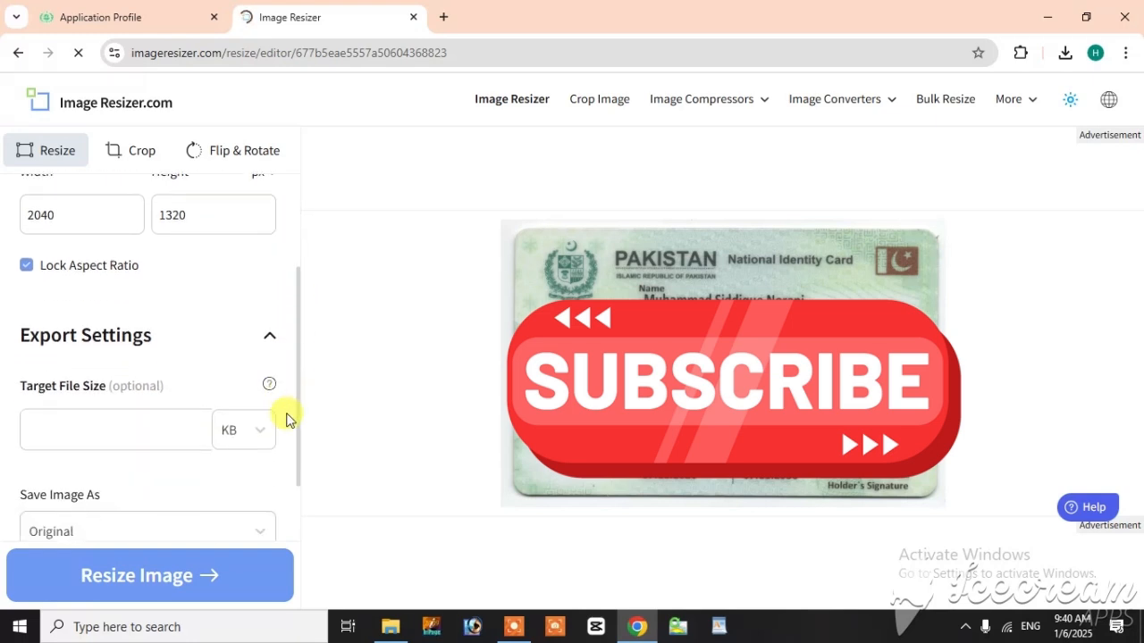
left_click(98, 442)
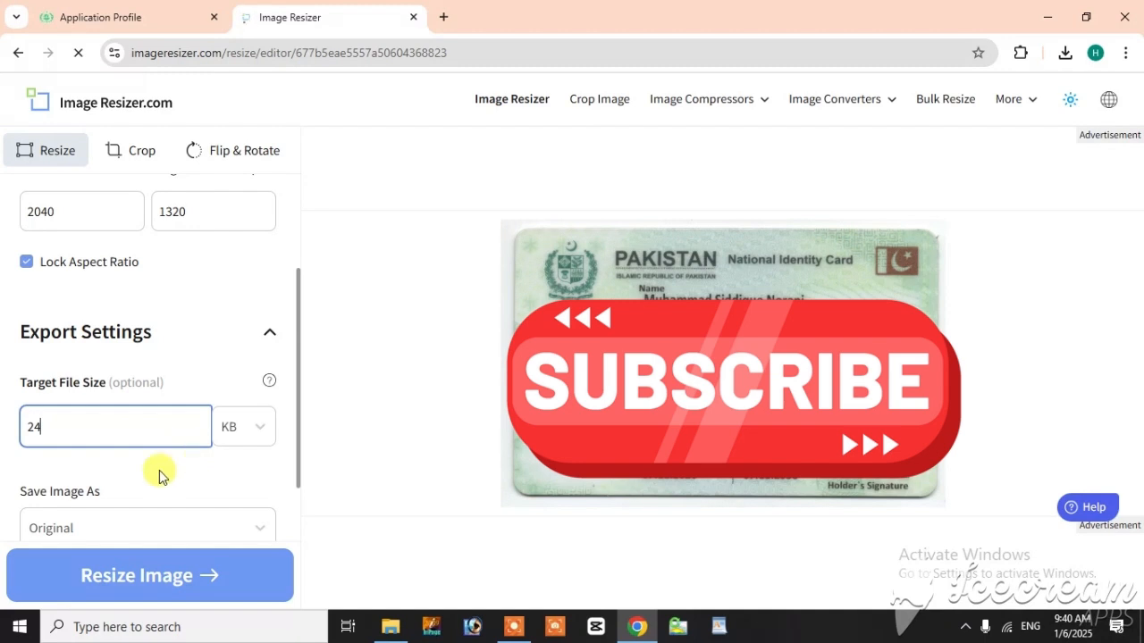
scroll(158, 474, "down", 1)
left_click(149, 582)
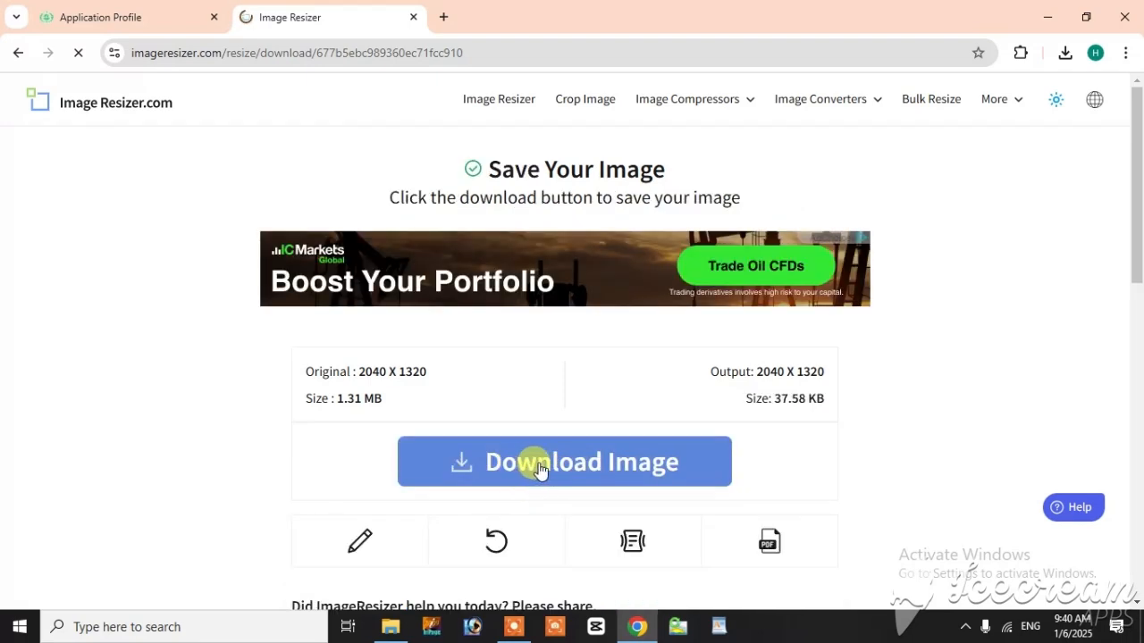
Step: Download the resized CNIC picture and save it as nic in the Desktop's youtube folder
left_click(536, 466)
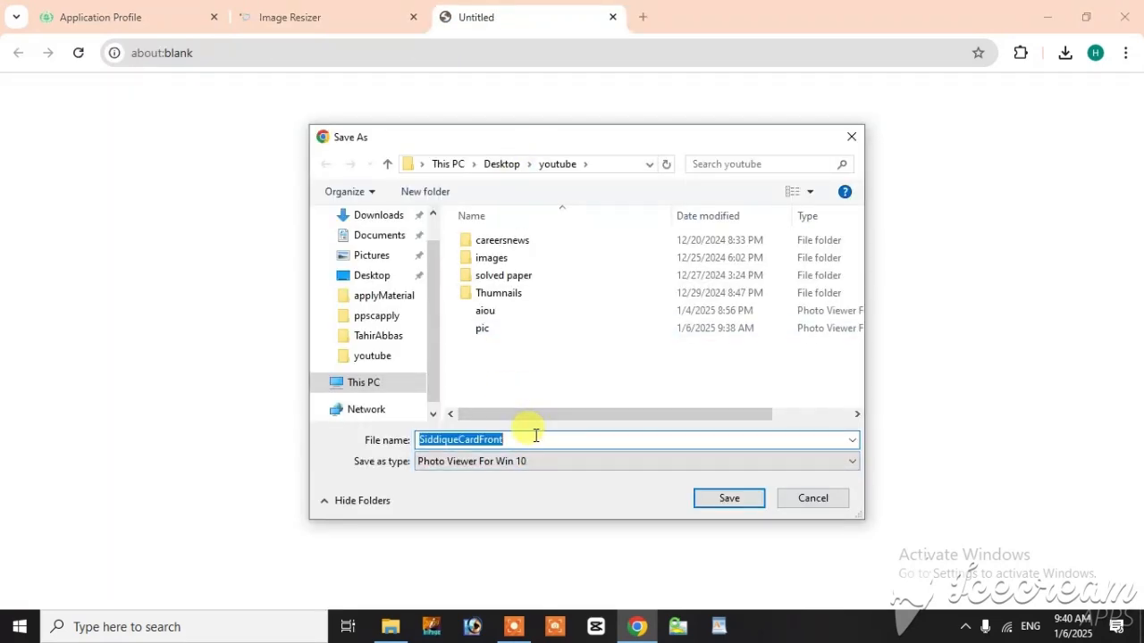
type("nic")
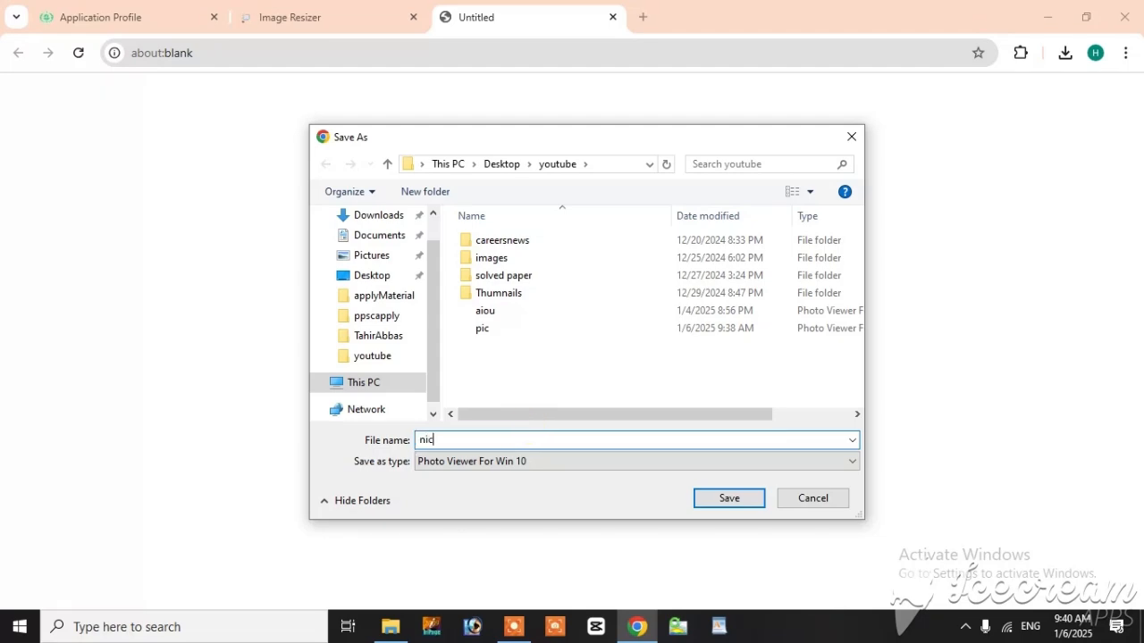
key("Return")
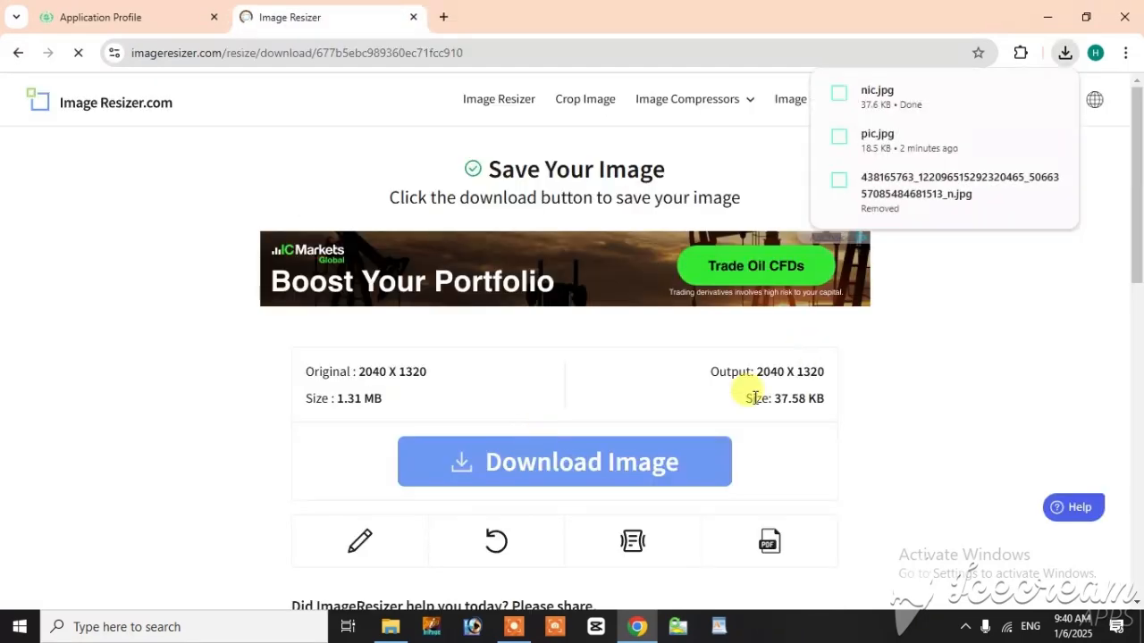
Step: In the PPSC application profile, choose pic from the Desktop's youtube folder and upload it as the candidate's picture
left_click(67, 17)
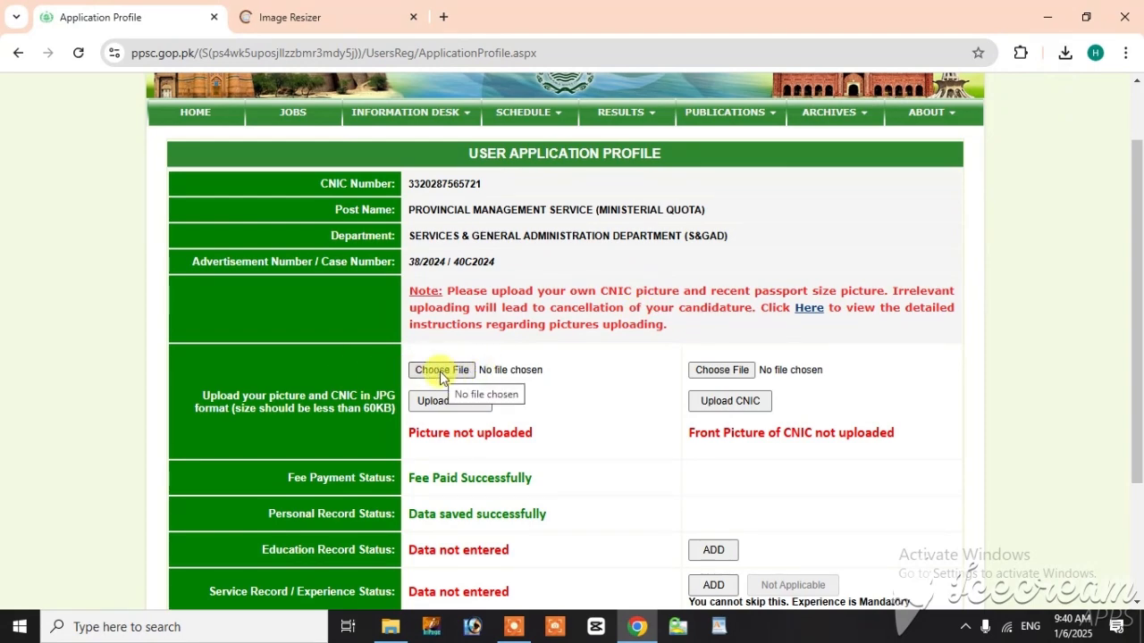
left_click(442, 374)
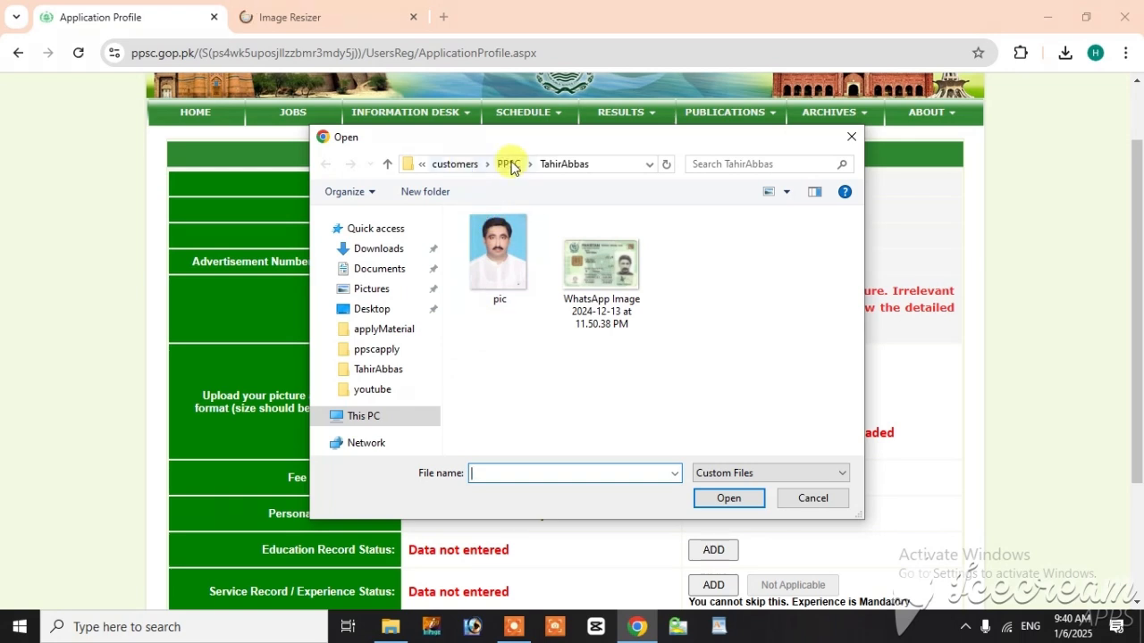
left_click(509, 166)
left_click(448, 166)
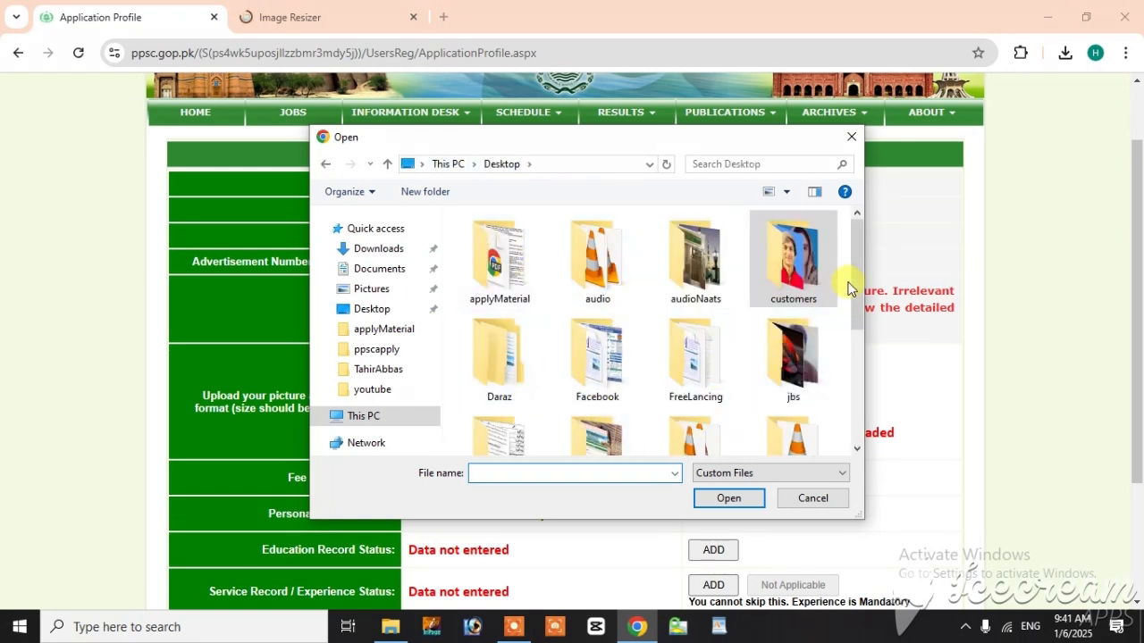
left_click_drag(854, 288, 844, 347)
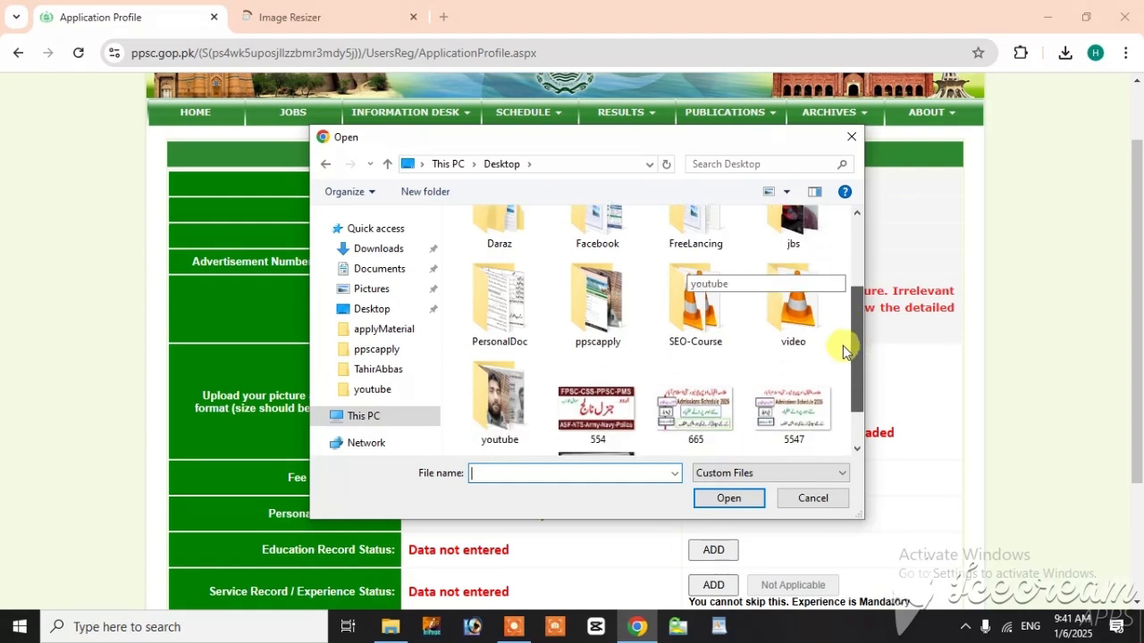
double_click(521, 393)
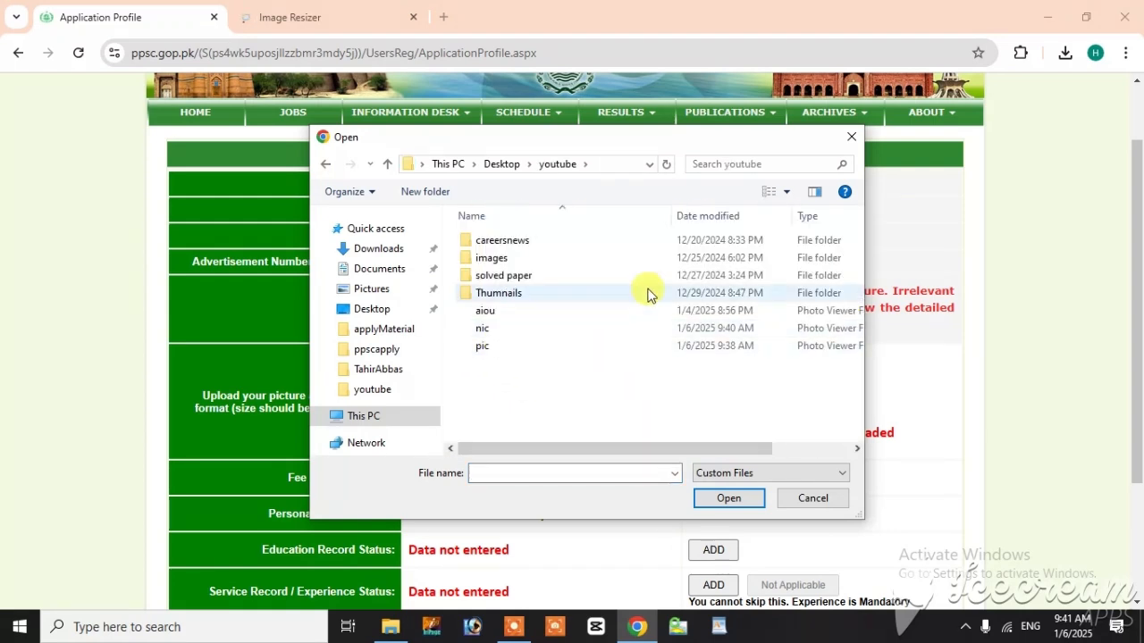
left_click(784, 191)
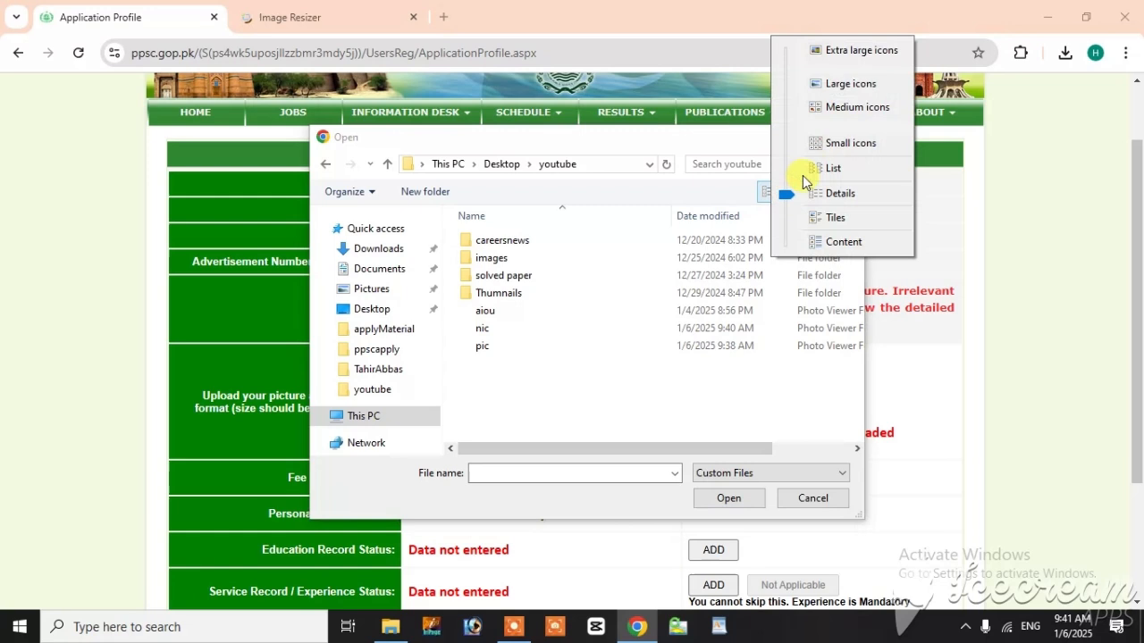
left_click(844, 83)
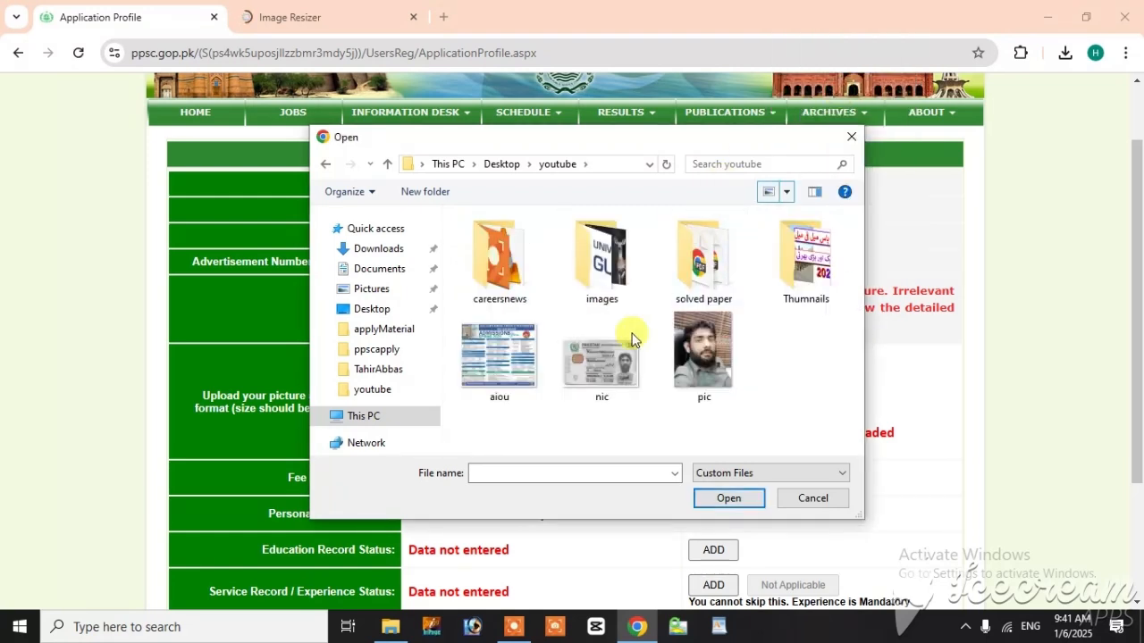
double_click(716, 367)
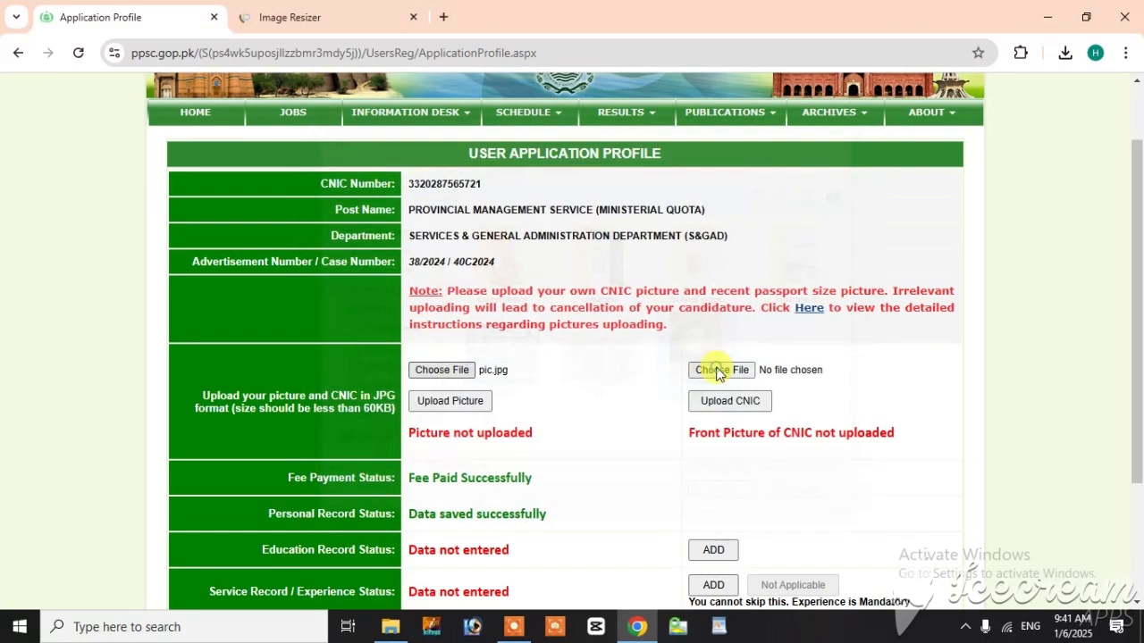
left_click(431, 409)
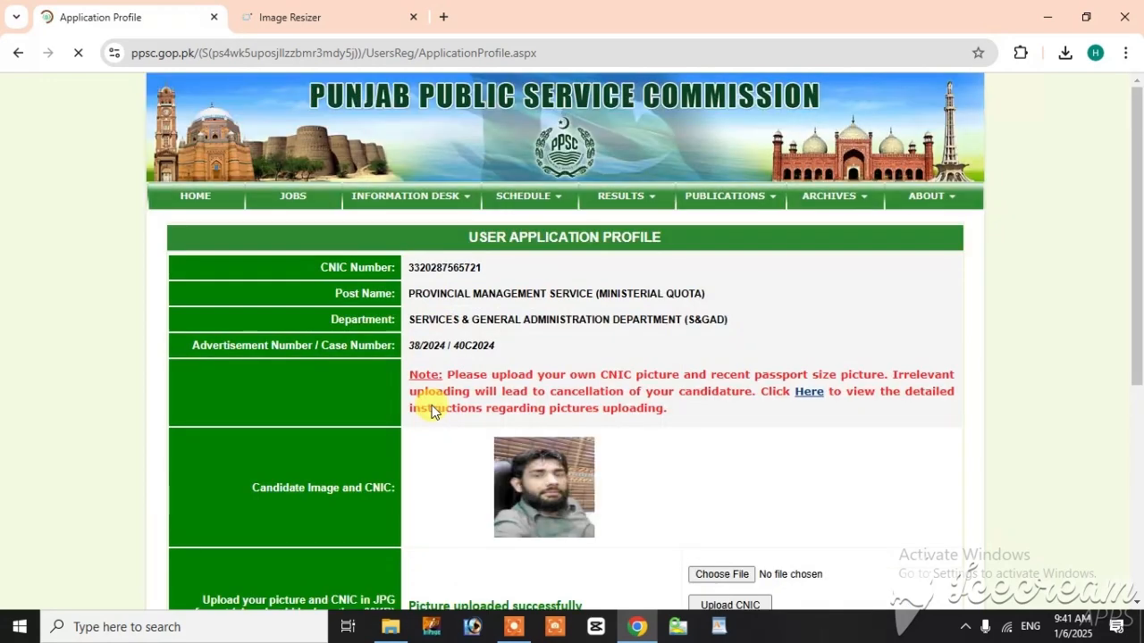
Step: Choose nic.jpg from the Desktop's youtube folder and upload it as the front picture of the CNIC
scroll(781, 474, "down", 1)
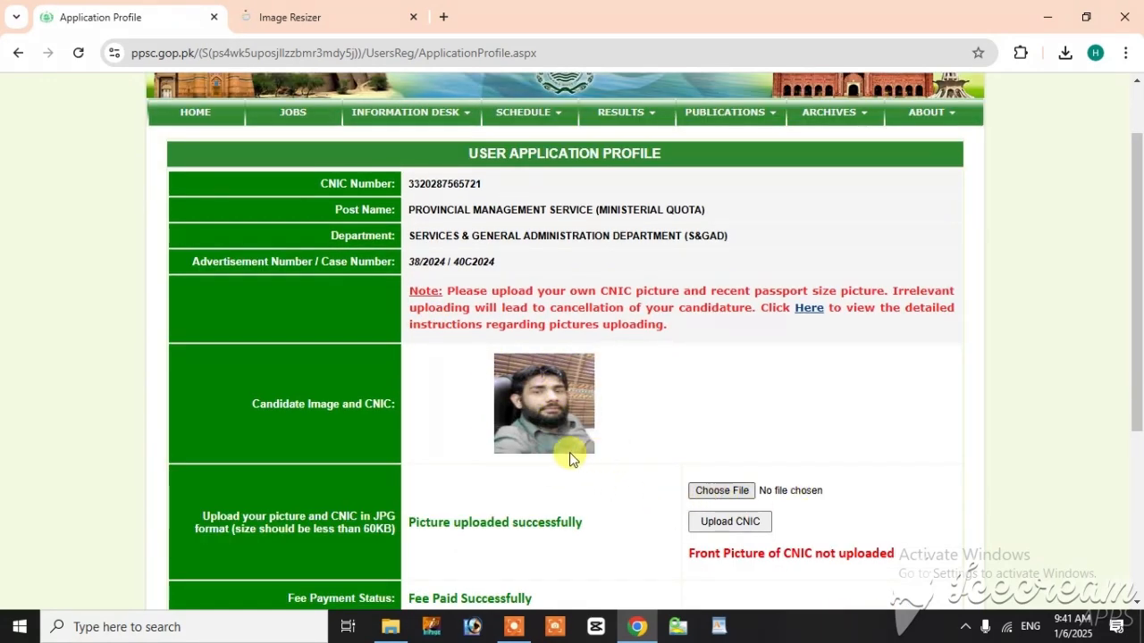
left_click(726, 499)
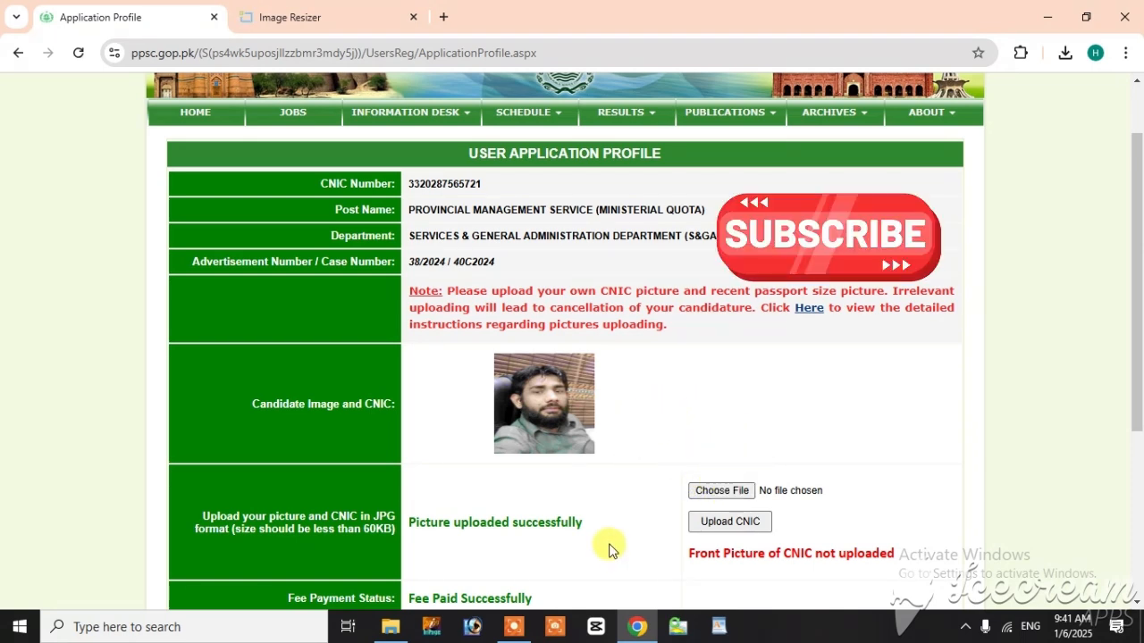
left_click(716, 492)
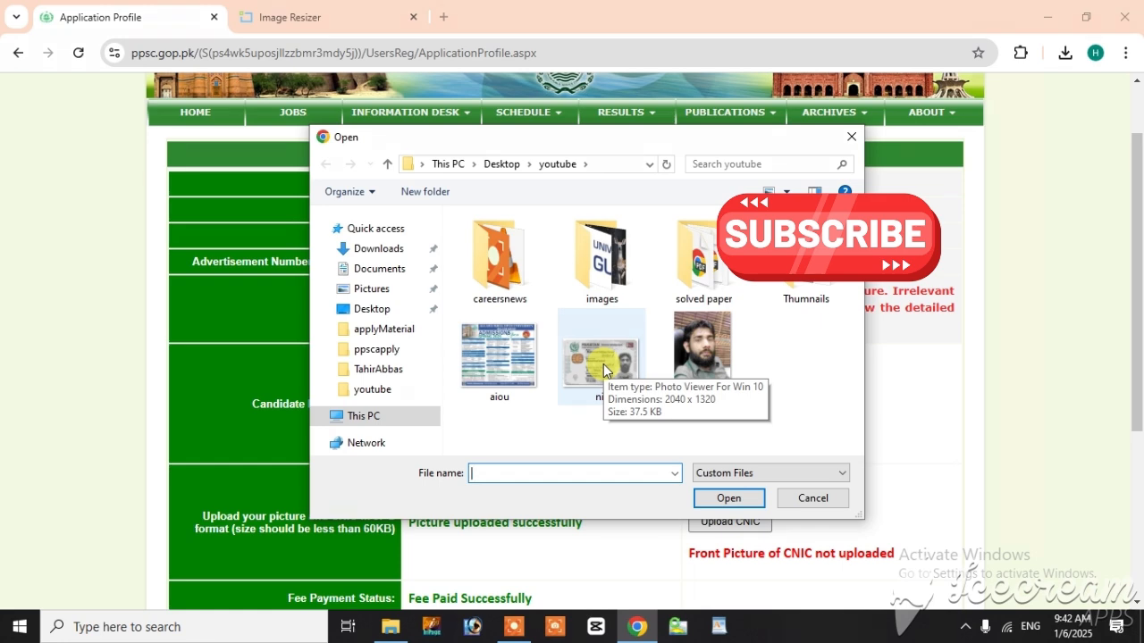
double_click(603, 363)
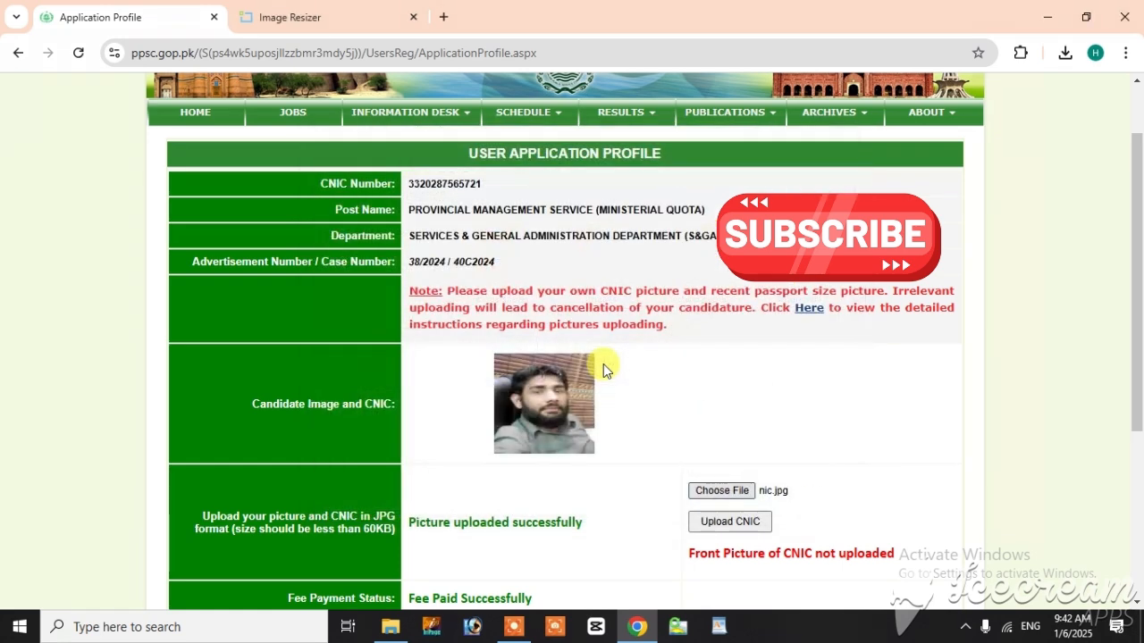
left_click(714, 523)
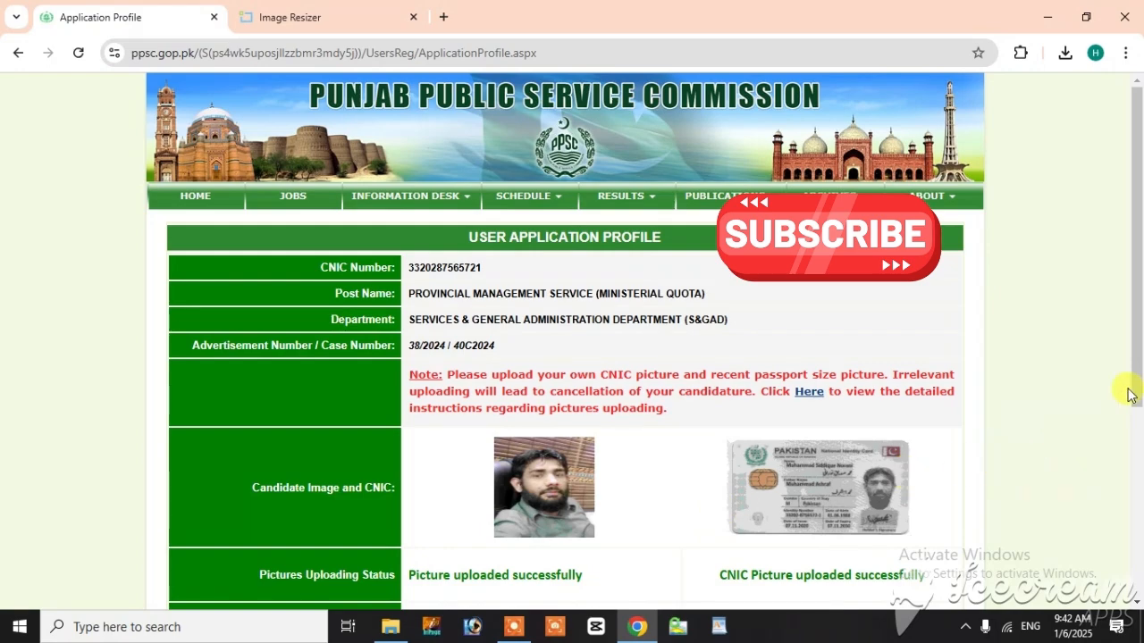
Step: Start adding the education record and review the degrees listed in each qualification set
left_click_drag(1139, 335, 1119, 487)
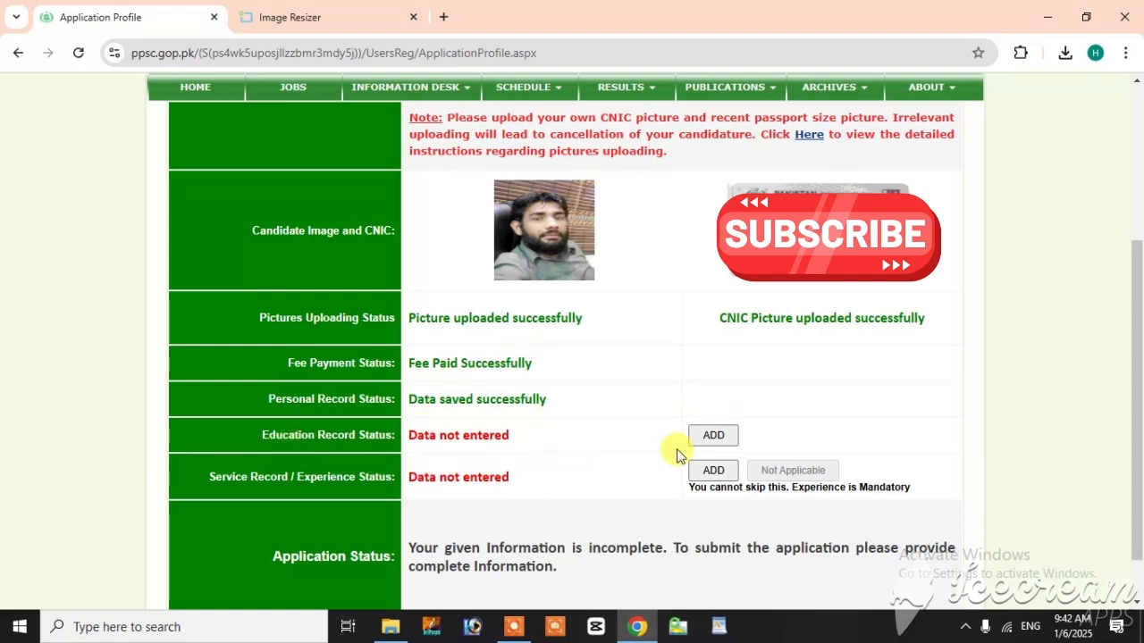
left_click(720, 437)
scroll(488, 503, "down", 2)
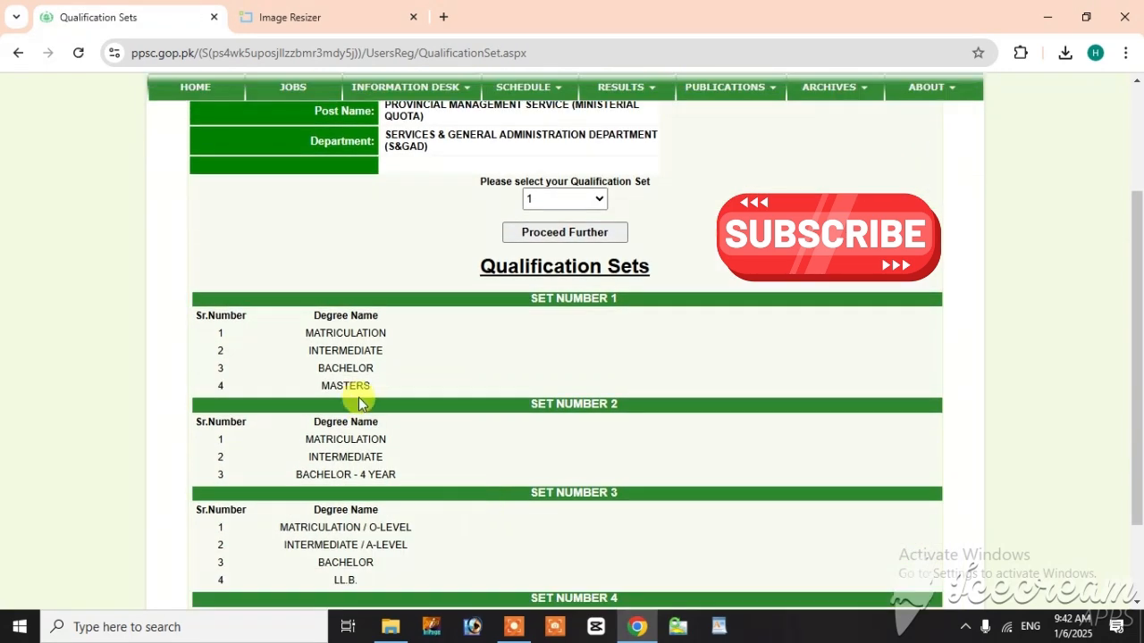
scroll(307, 478, "down", 2)
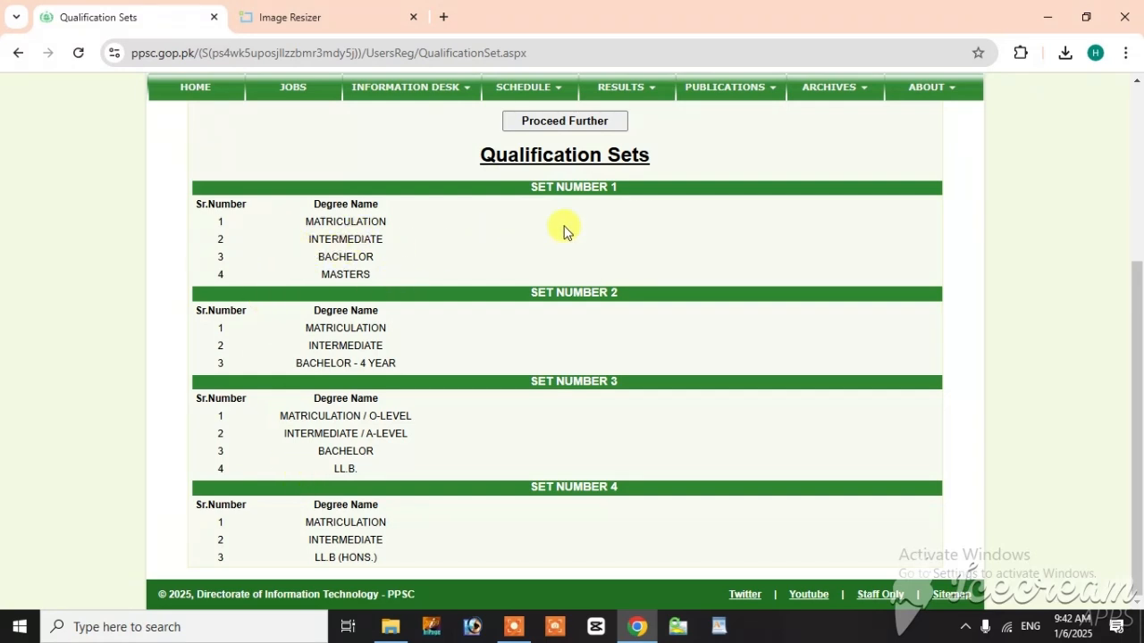
scroll(303, 501, "up", 3)
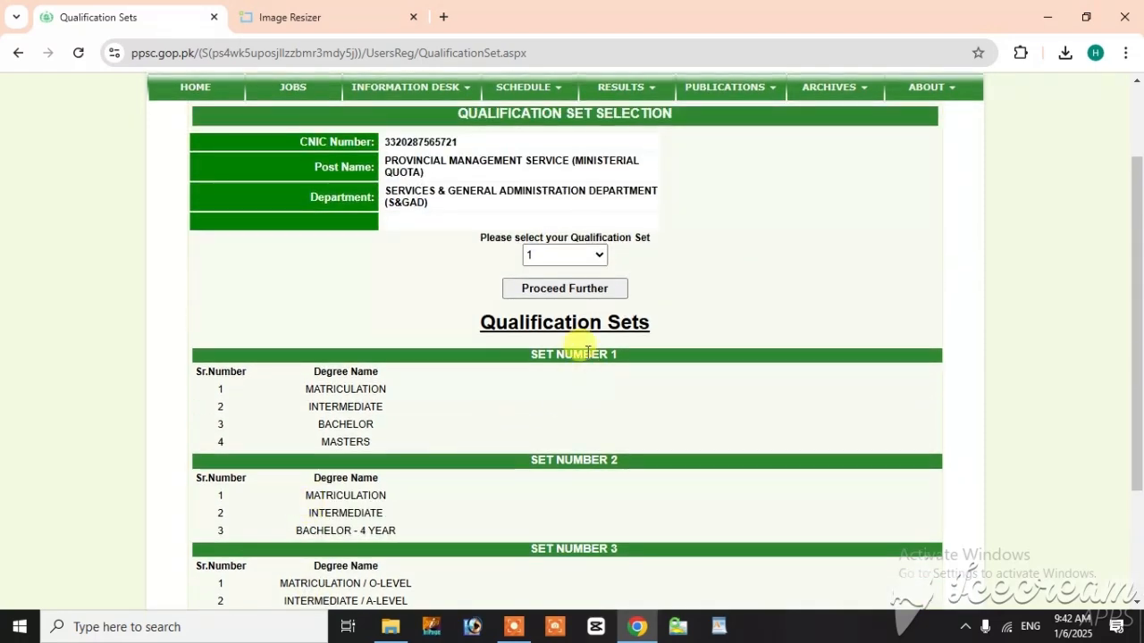
Step: Select qualification set 1 (Matriculation, Intermediate, Bachelor, Masters) and confirm it to proceed to the education details
left_click(593, 258)
left_click(579, 278)
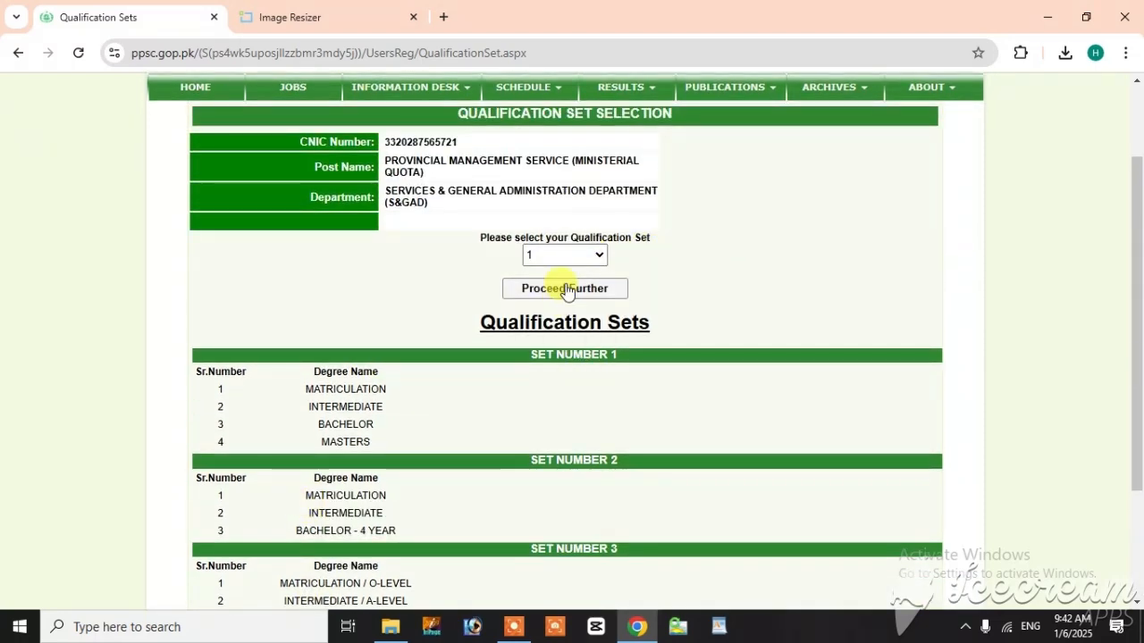
left_click(565, 289)
scroll(455, 510, "down", 1)
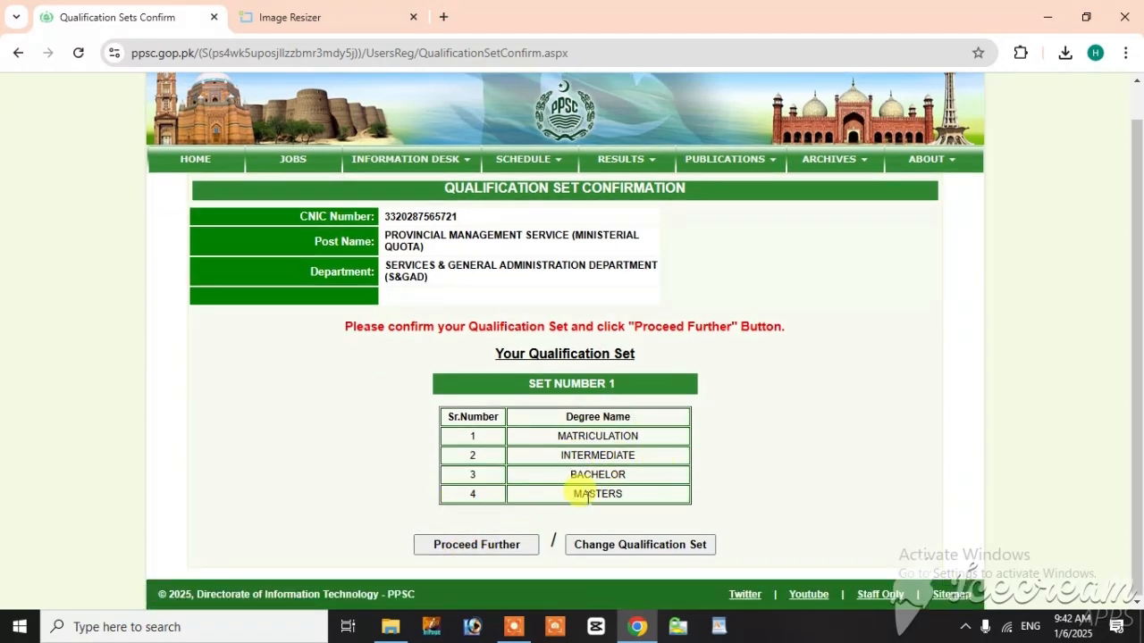
left_click(492, 550)
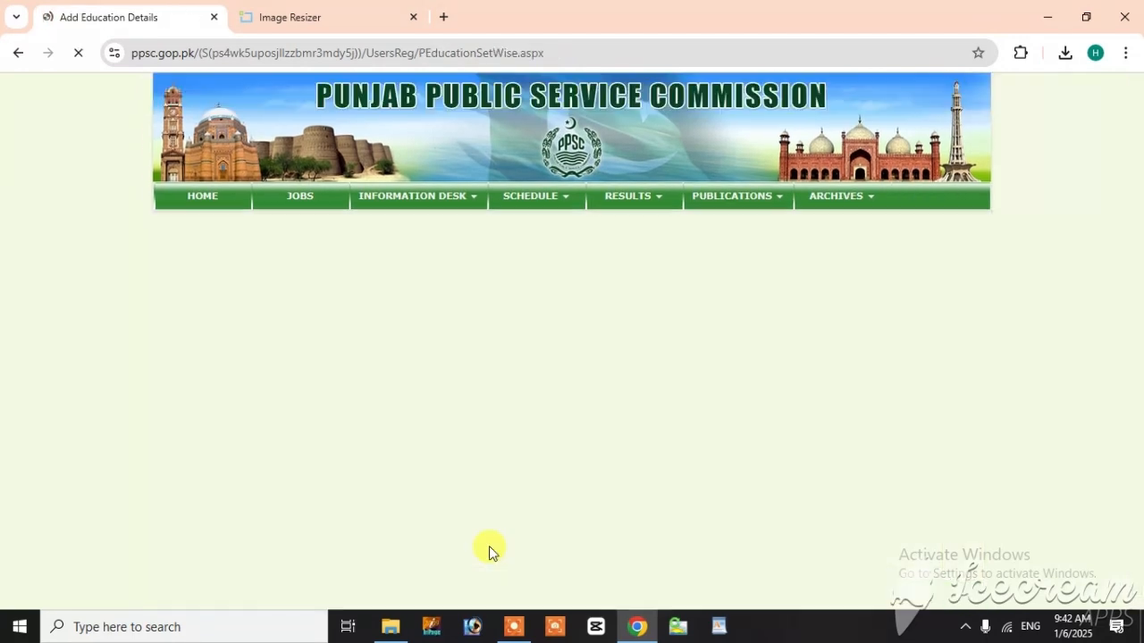
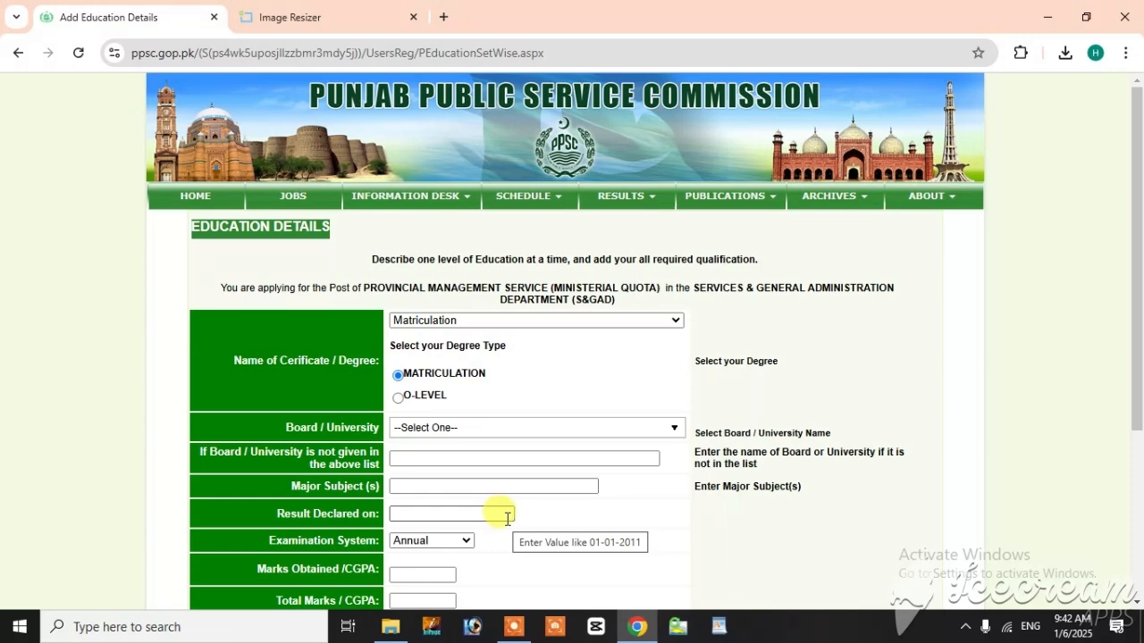
Step: For the Matriculation record, choose B.I.S.E Faisalabad as the board, with major subject "science" and result declaration date 15-07-2007
left_click(429, 430)
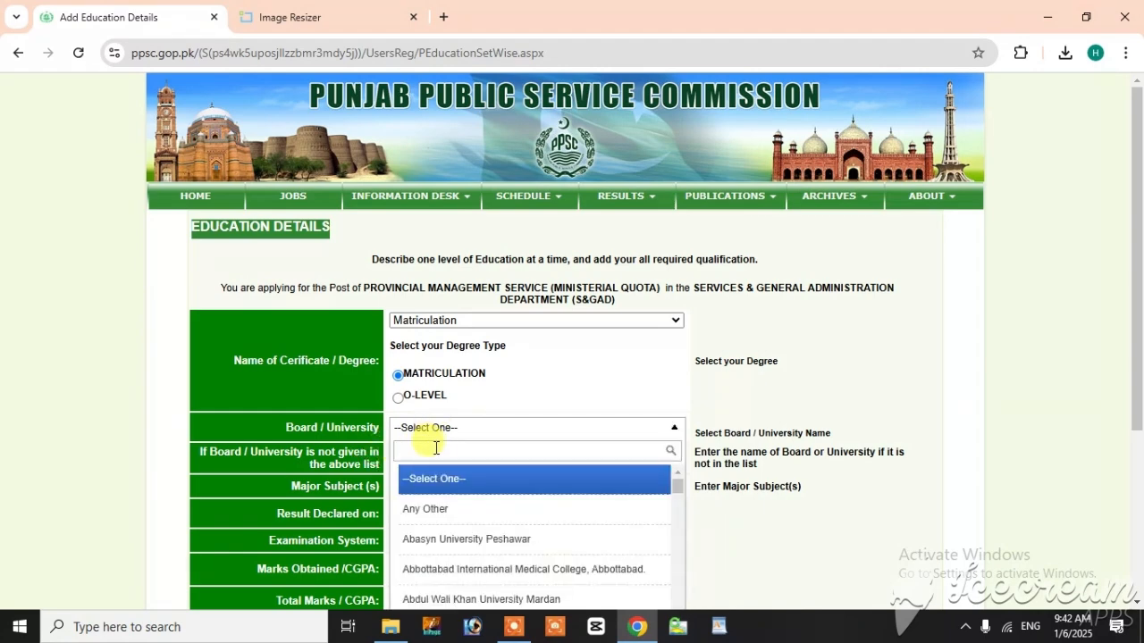
type("fa")
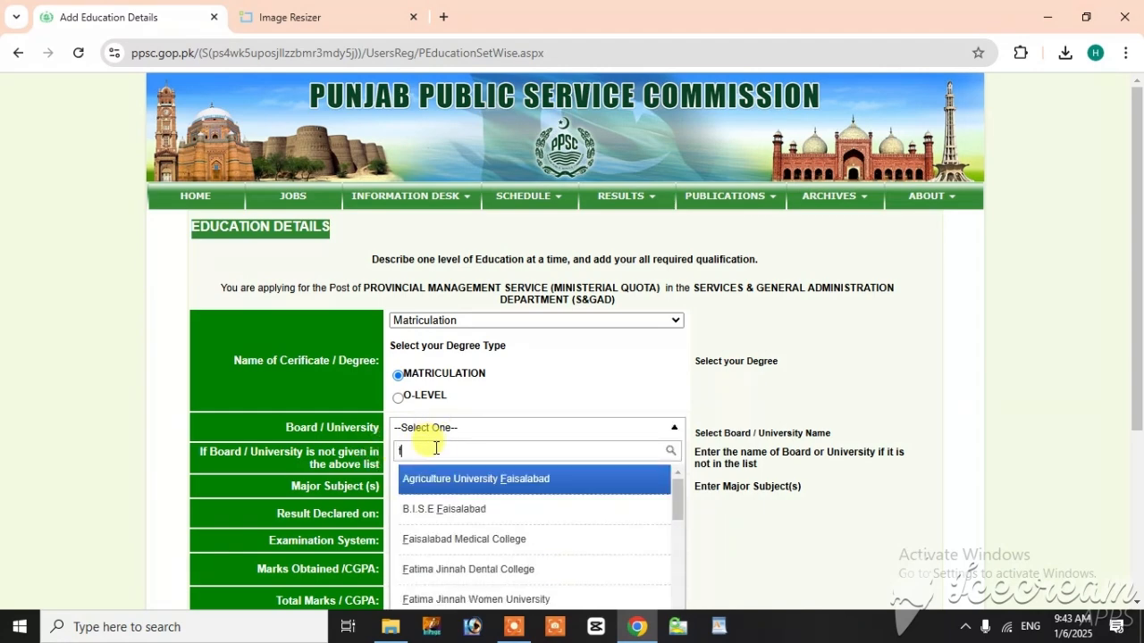
left_click(453, 508)
left_click(414, 486)
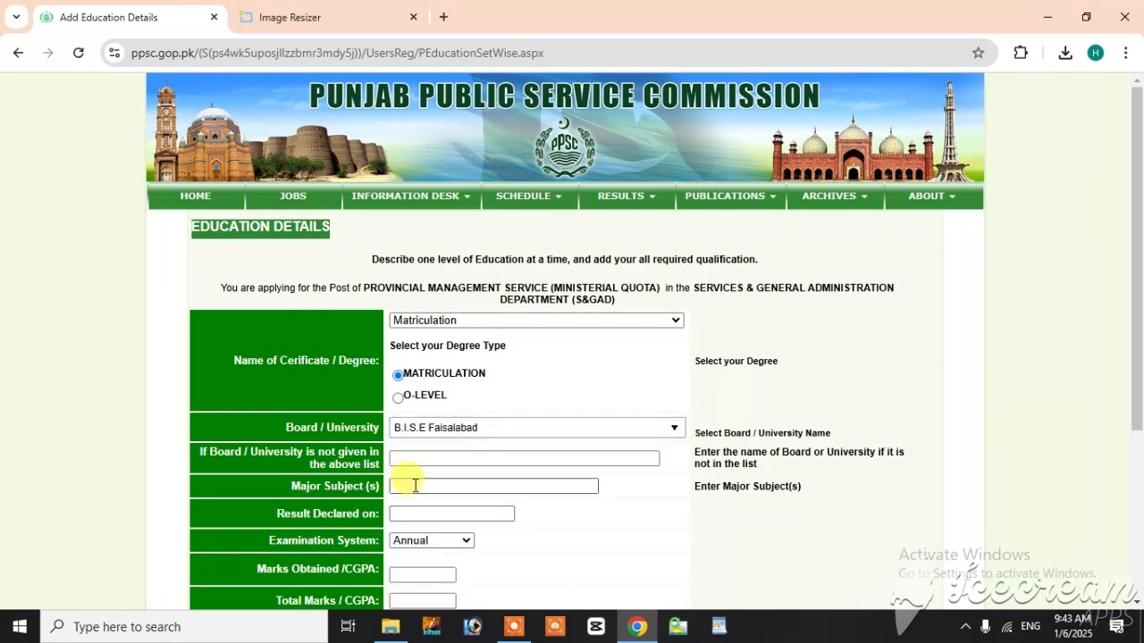
type("science")
left_click(463, 512)
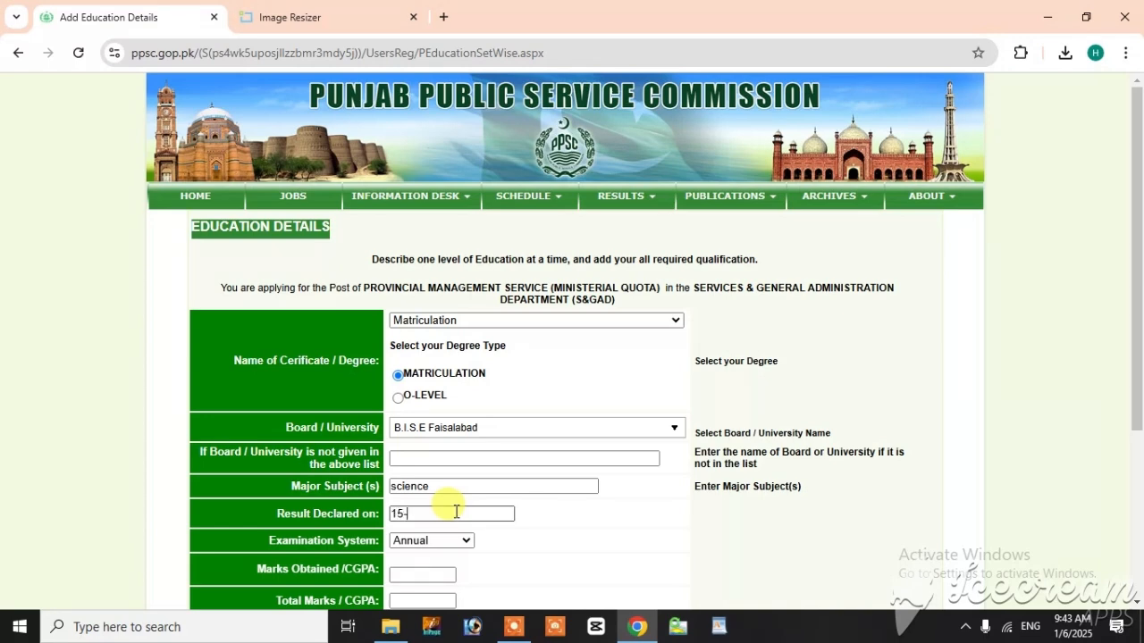
type("07-2007")
Step: Enter 685 obtained marks out of 850 total and add the Matriculation record to the education details
scroll(529, 563, "down", 1)
left_click(412, 498)
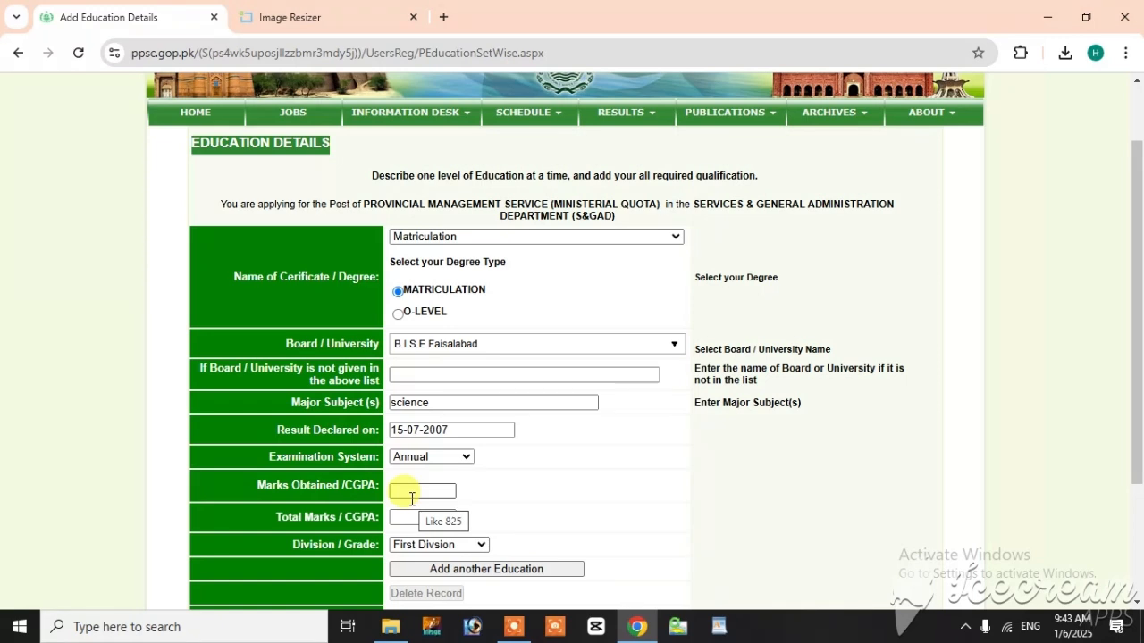
type("685")
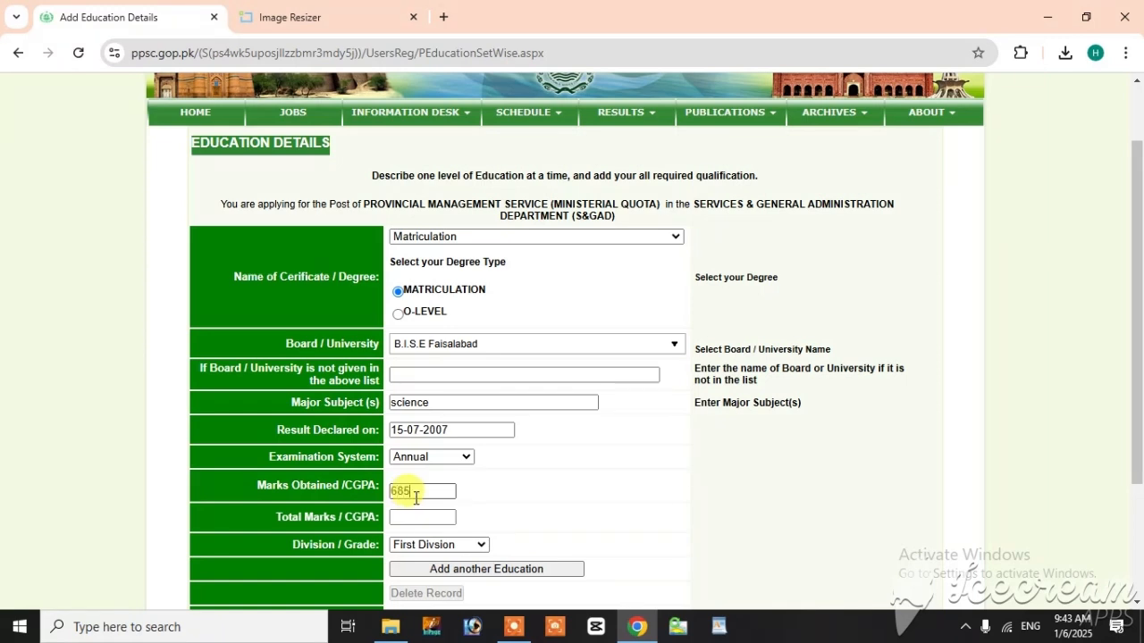
key("Tab")
type("8")
left_click(481, 569)
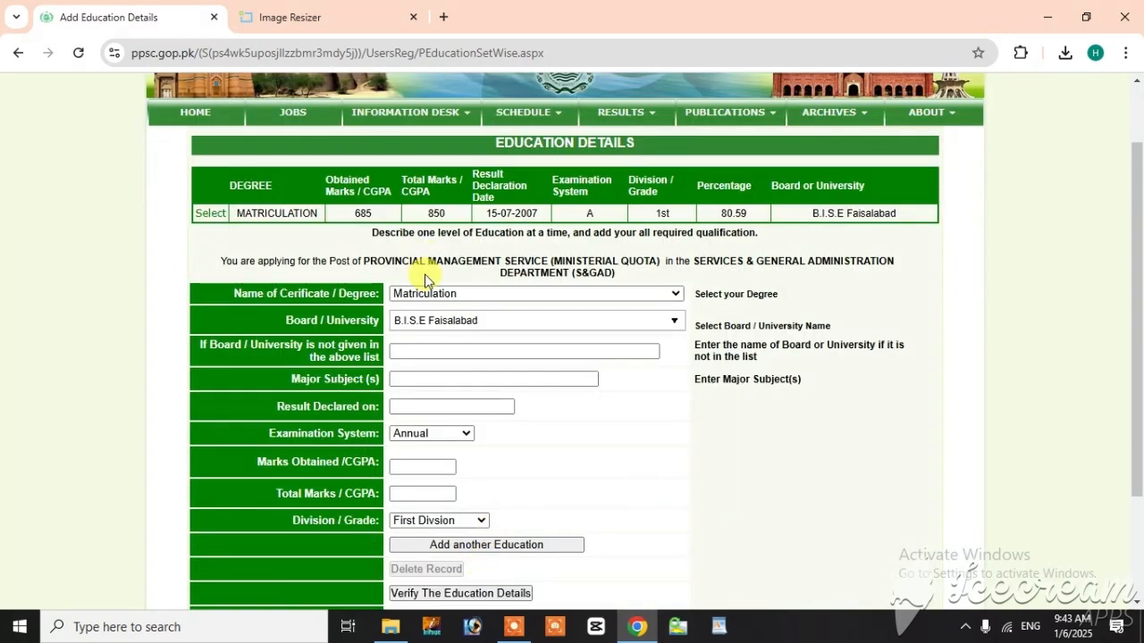
Step: Start the next education record as Intermediate and enter "fsc pre medical" as its major subject
left_click(425, 295)
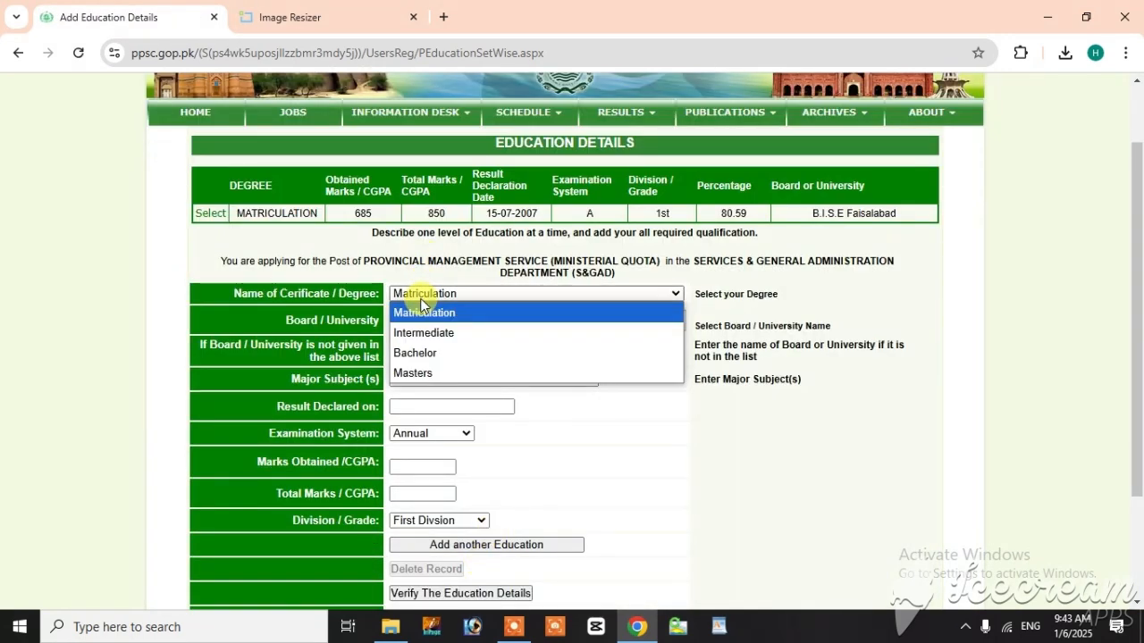
left_click(419, 332)
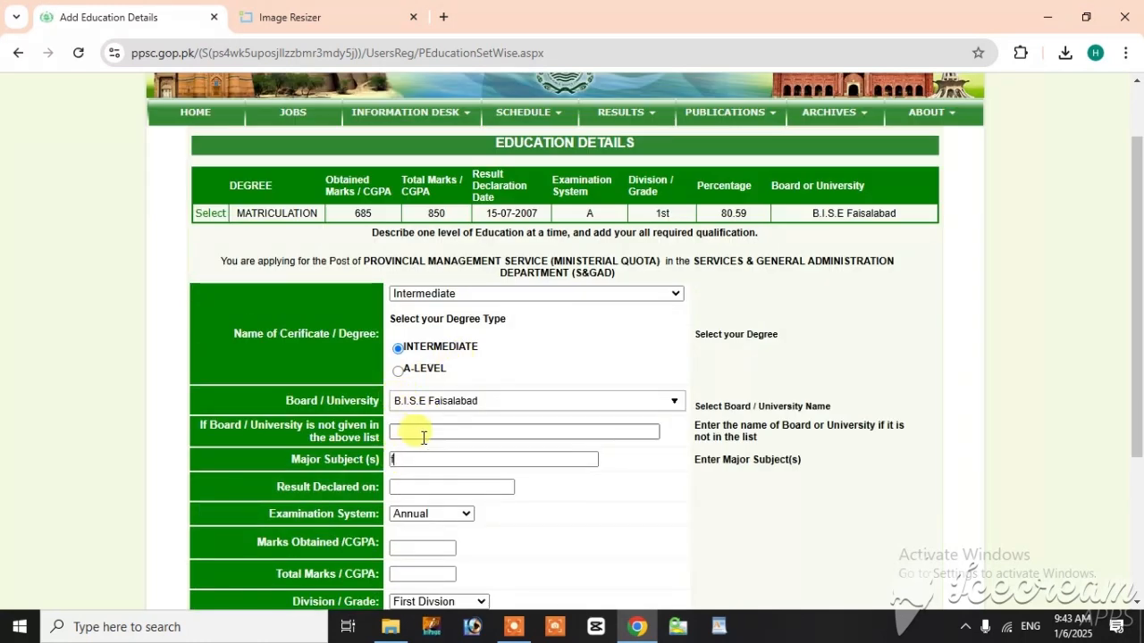
type("fsc")
key("Tab")
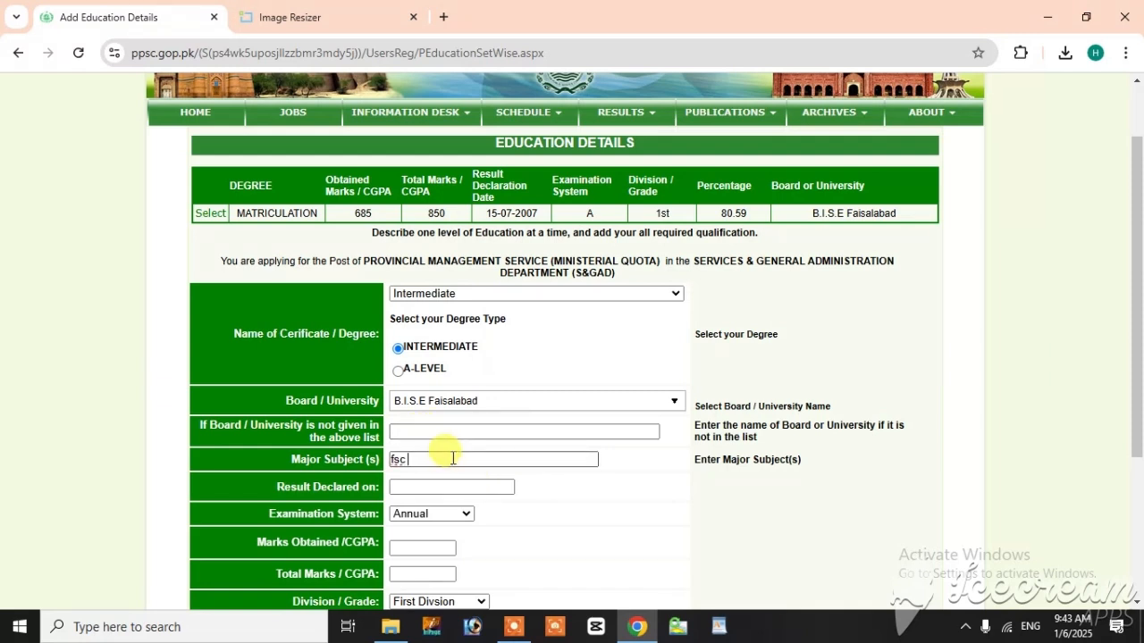
type("pre medical")
Step: Set the Intermediate result declaration date to 15-08-2007
left_click(455, 487)
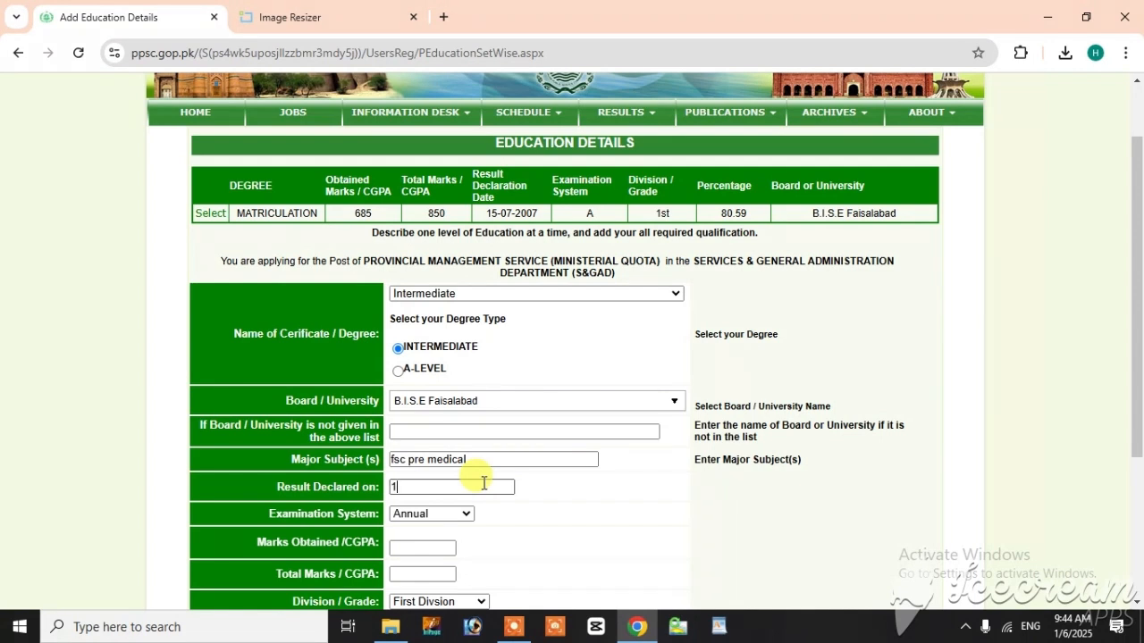
type("-08-2007")
Step: Enter 775 obtained marks out of 1100 total and add the Intermediate record to the education details
scroll(493, 494, "down", 1)
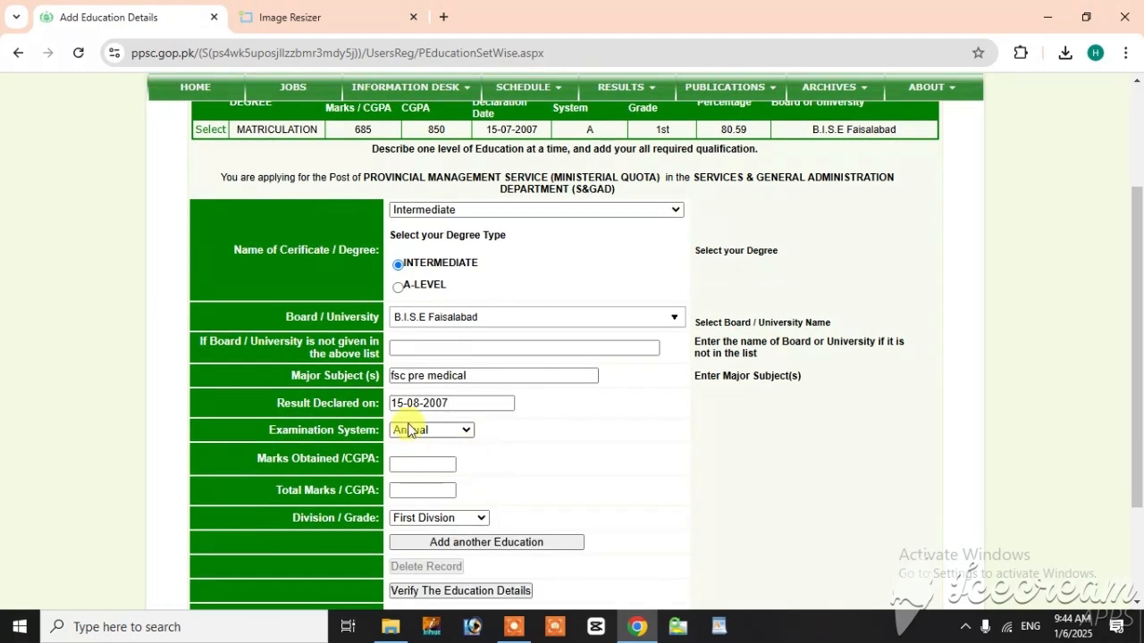
left_click(414, 462)
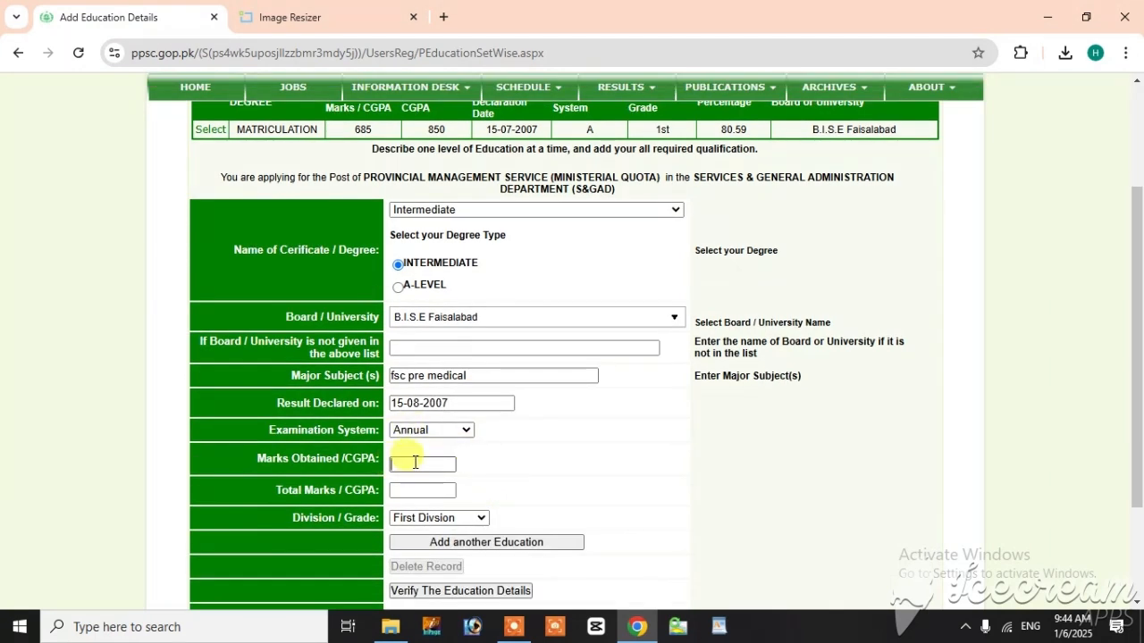
type("775")
key("Tab")
type("11")
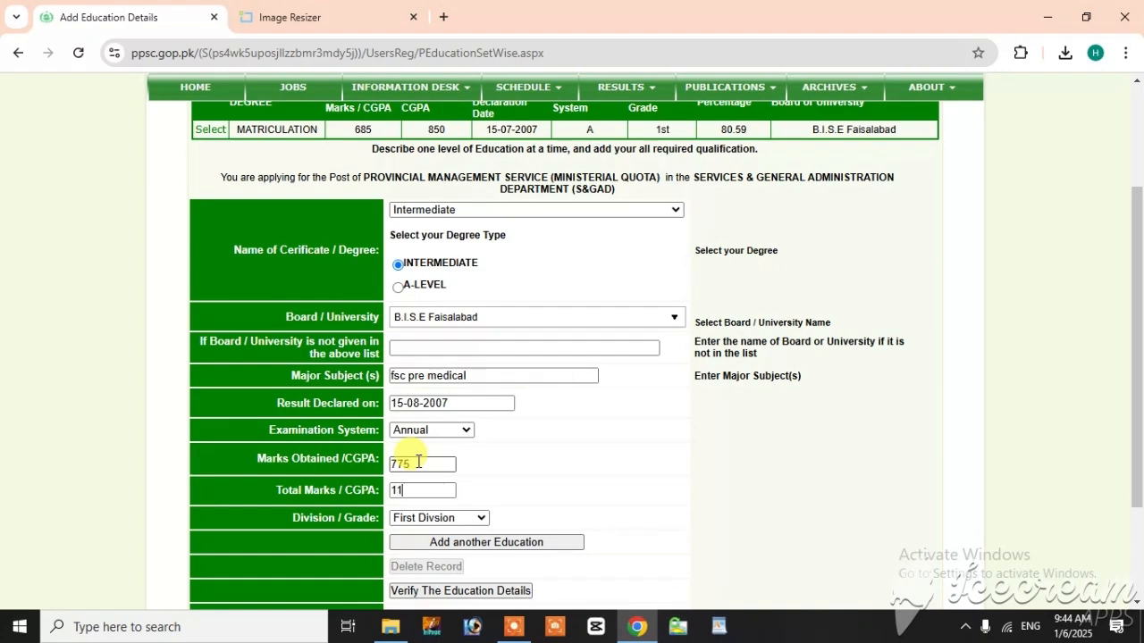
type("00")
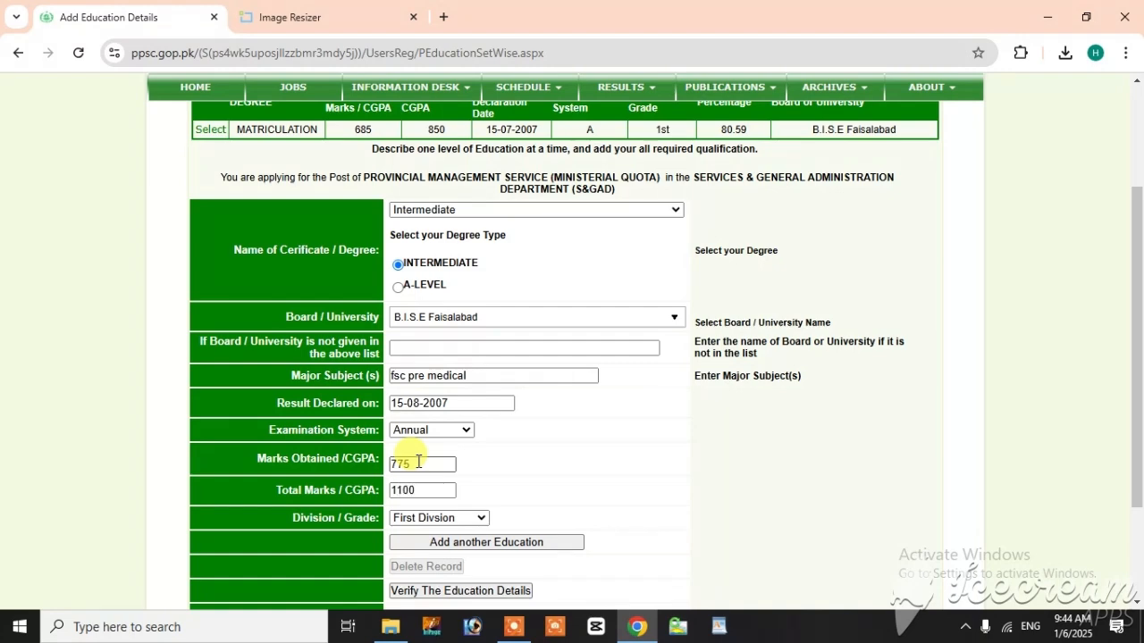
left_click(503, 542)
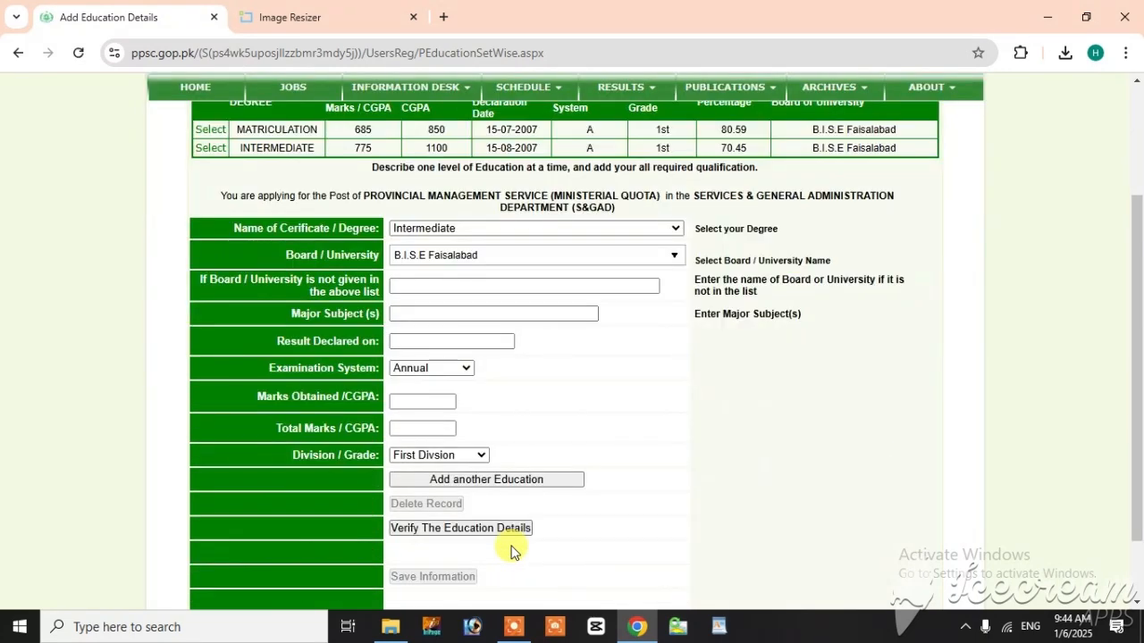
Step: Start the next education record as Bachelor and choose Punjab University as its university
scroll(482, 340, "up", 1)
left_click(469, 311)
left_click(433, 372)
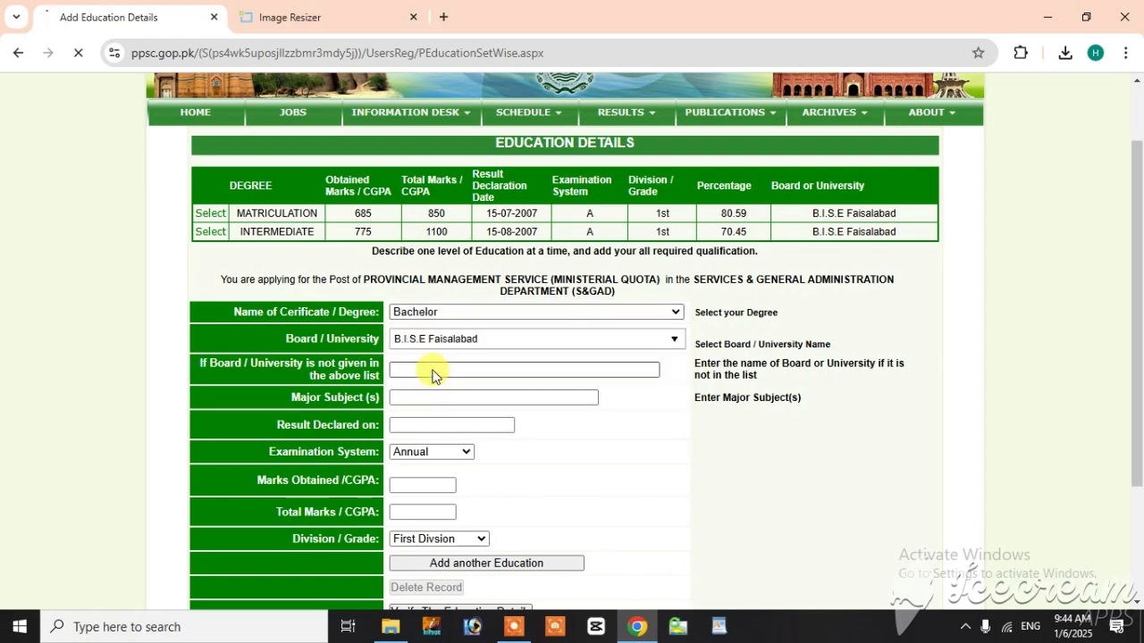
left_click(464, 347)
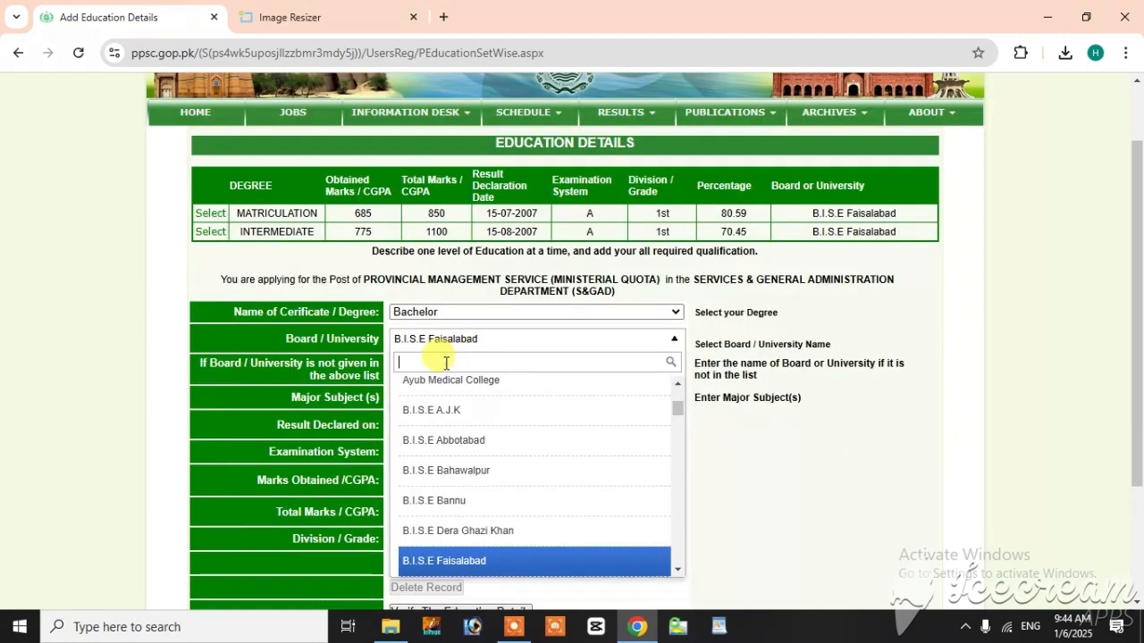
type("punj")
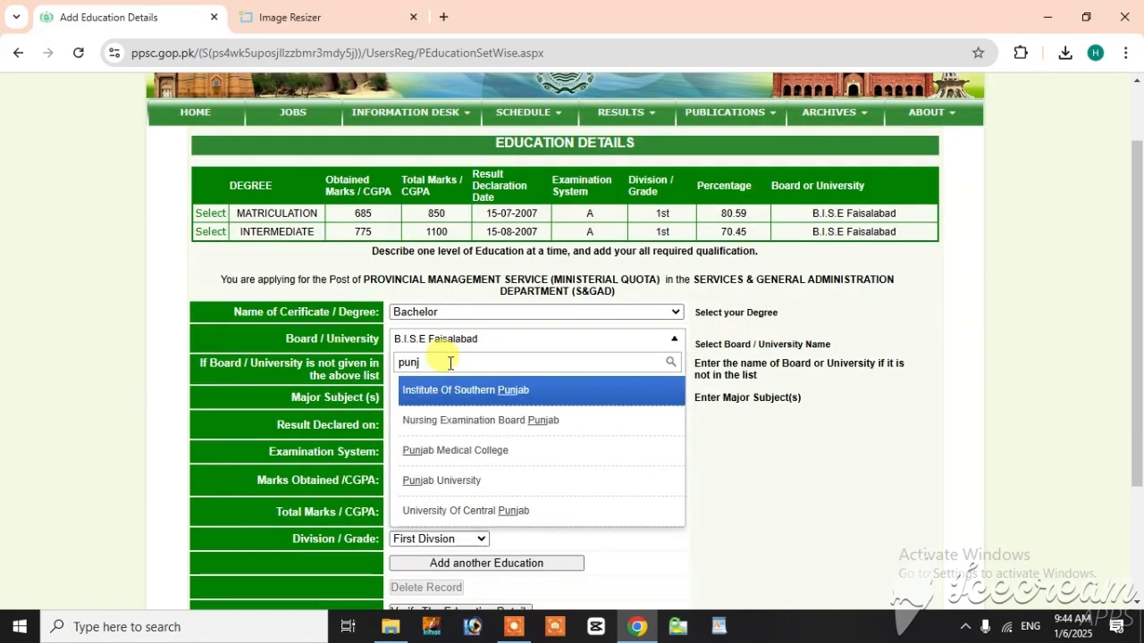
left_click(442, 480)
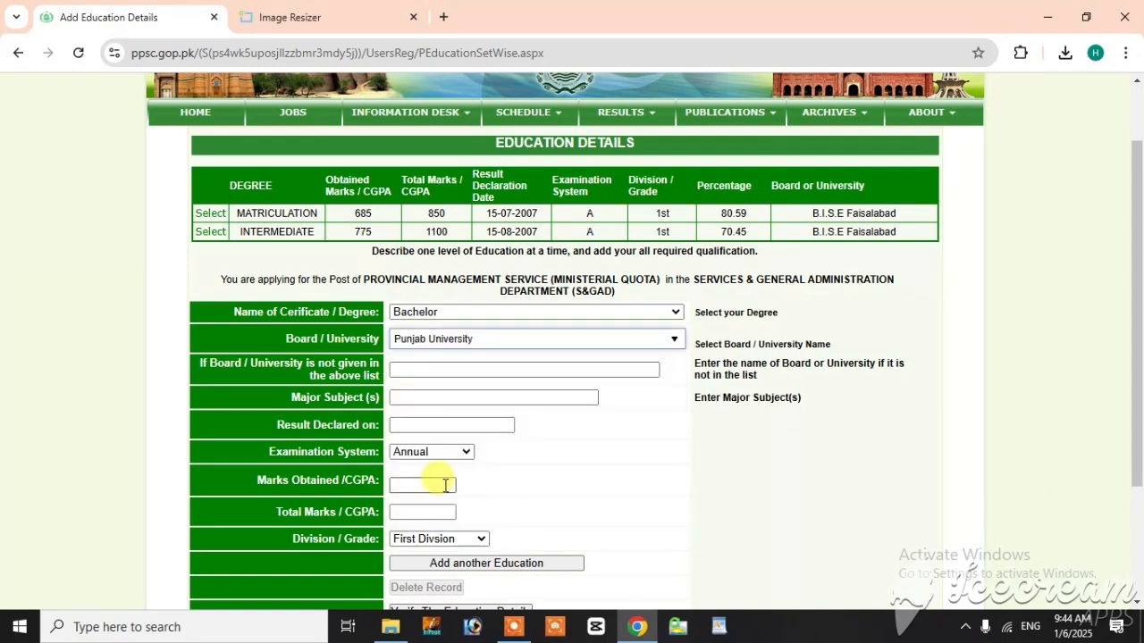
Step: Enter "science" as the Bachelor major subject and 15-07-2009 as the result declaration date
left_click(407, 399)
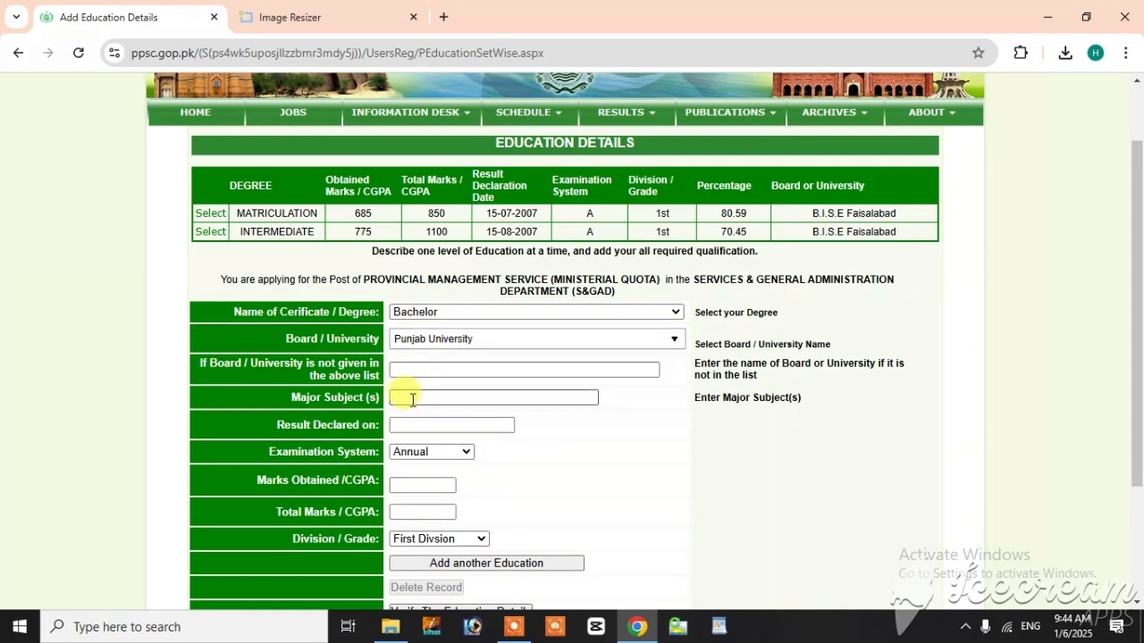
type("science")
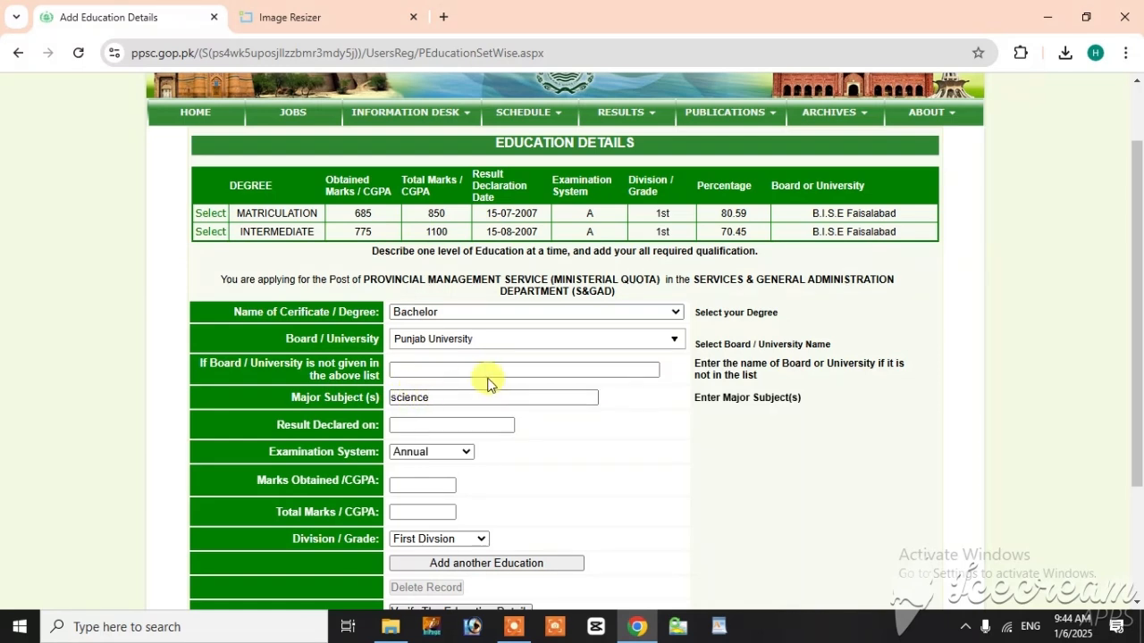
key("Tab")
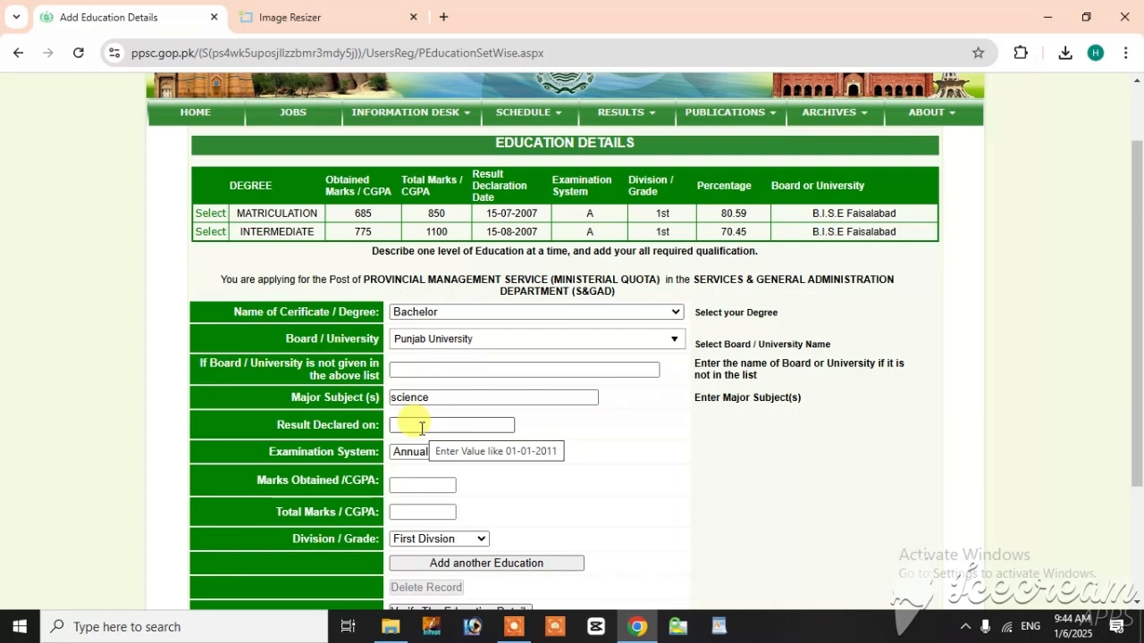
type("15-07")
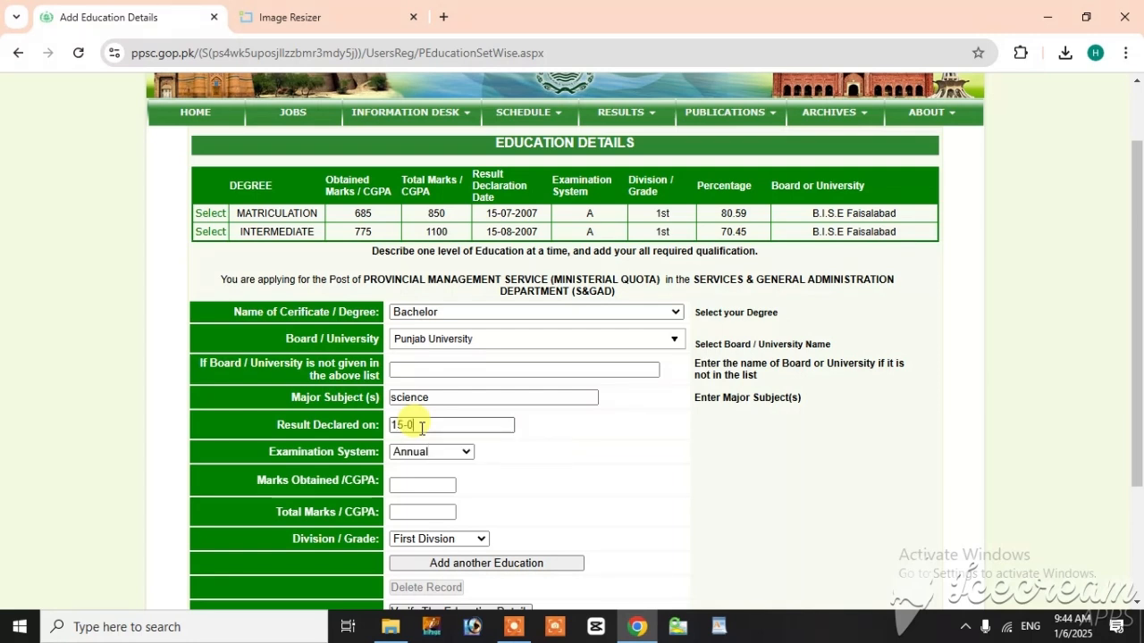
type("-2009")
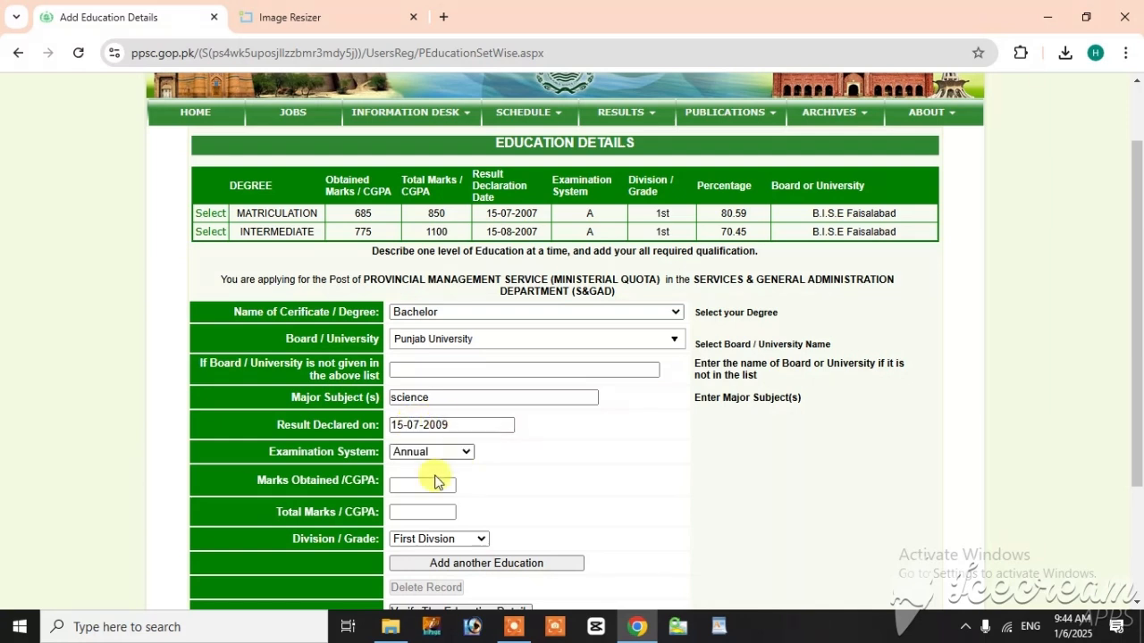
Step: Enter 427 obtained marks out of 800 total for the Bachelor degree
left_click(407, 481)
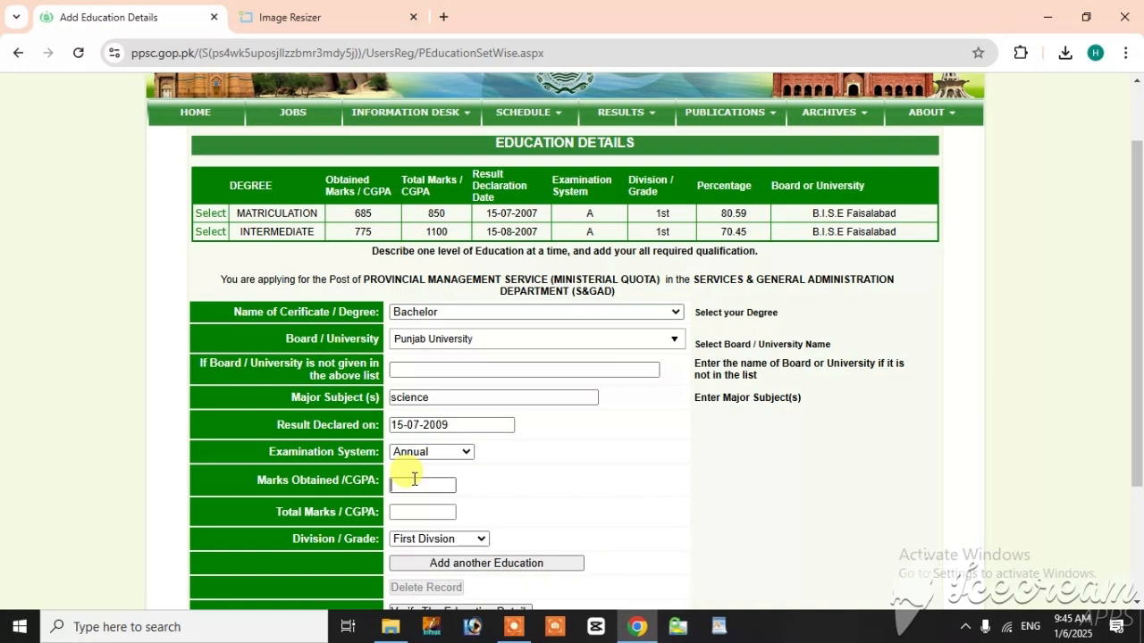
type("44")
key("BackSpace")
type("27")
key("Tab")
type("800")
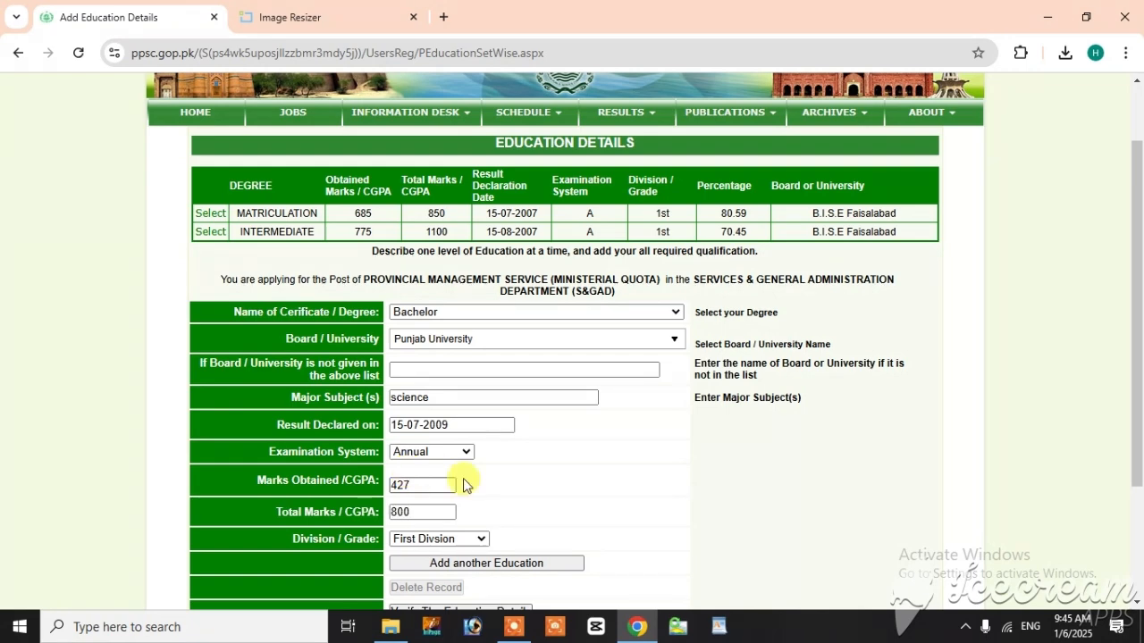
Step: Set the Bachelor grade to Second Division and add the record to the education details
left_click(457, 543)
left_click(434, 398)
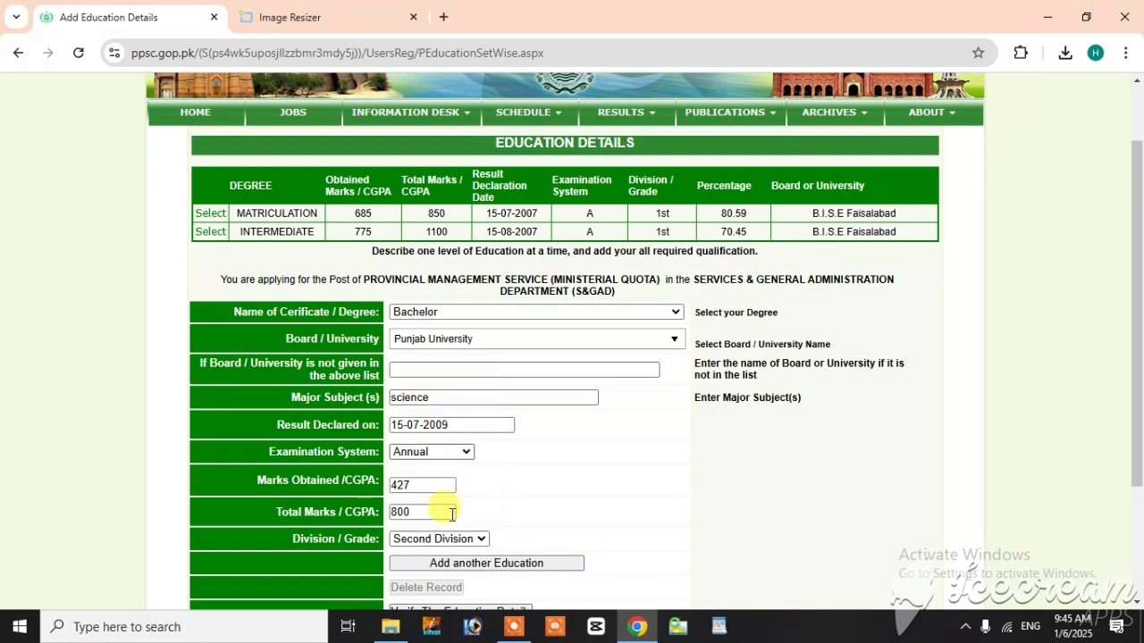
left_click(462, 566)
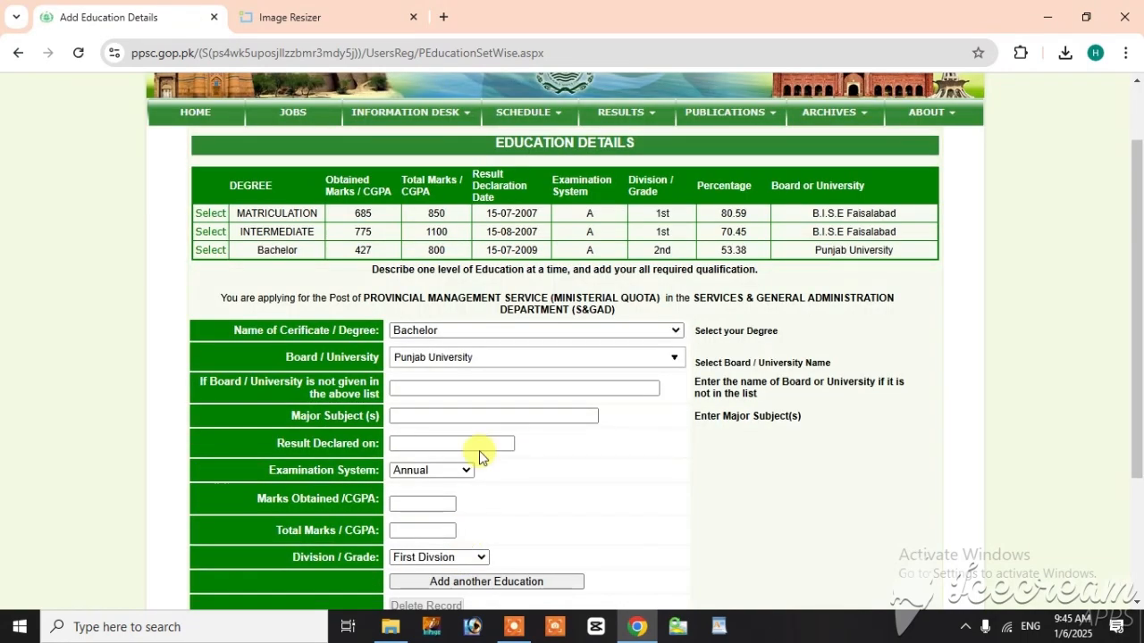
Step: Start the next education record as Masters and choose University Of Education as its university
left_click(428, 332)
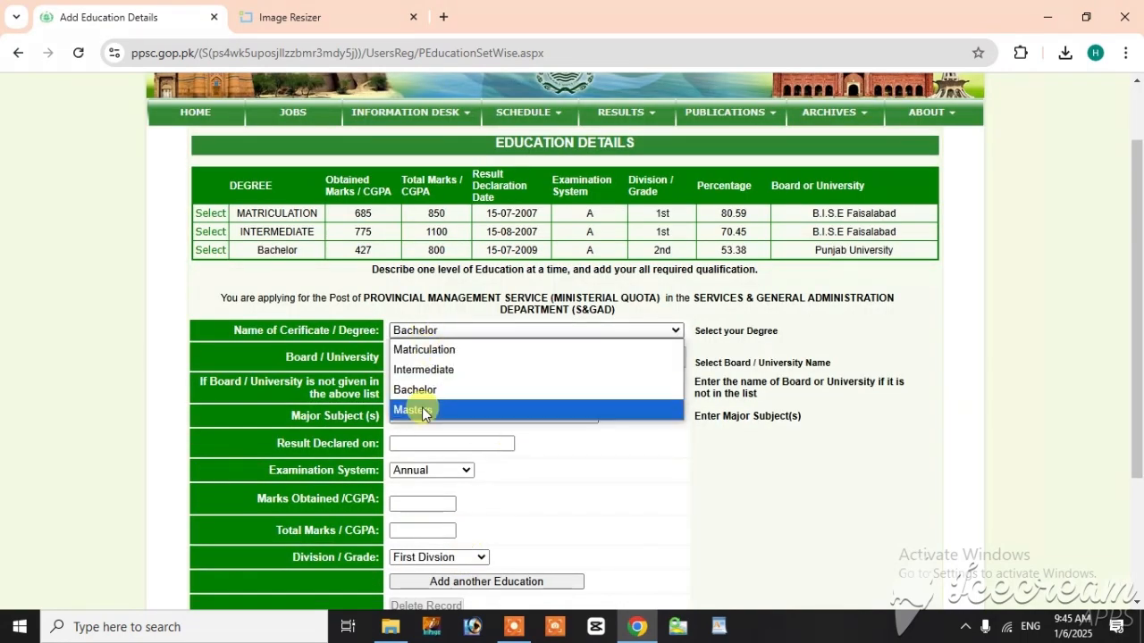
left_click(427, 409)
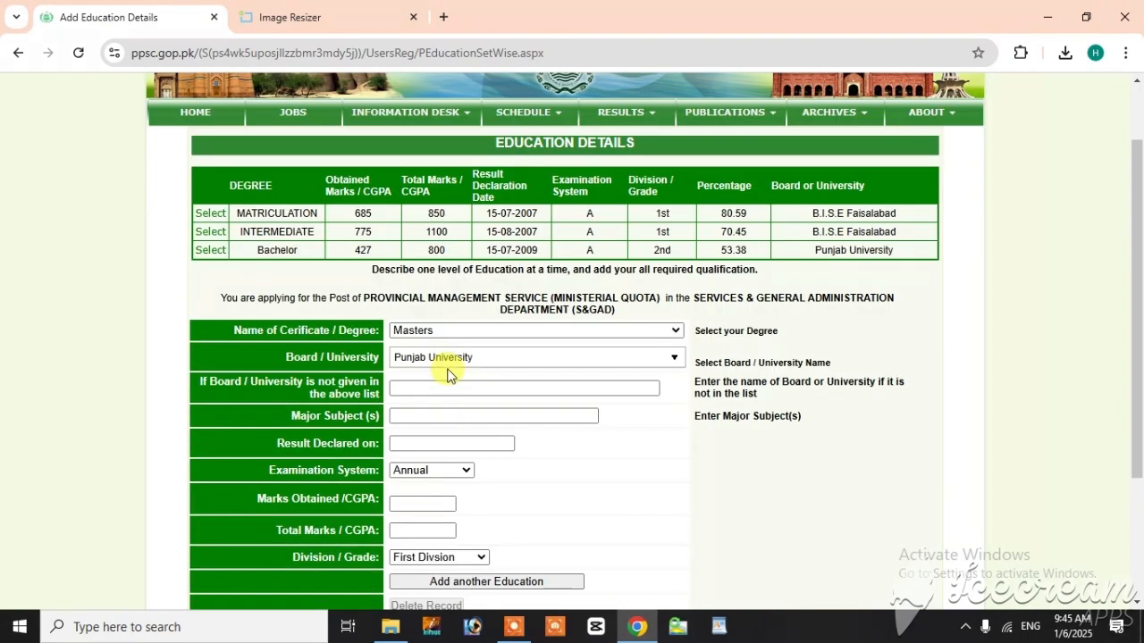
left_click(447, 362)
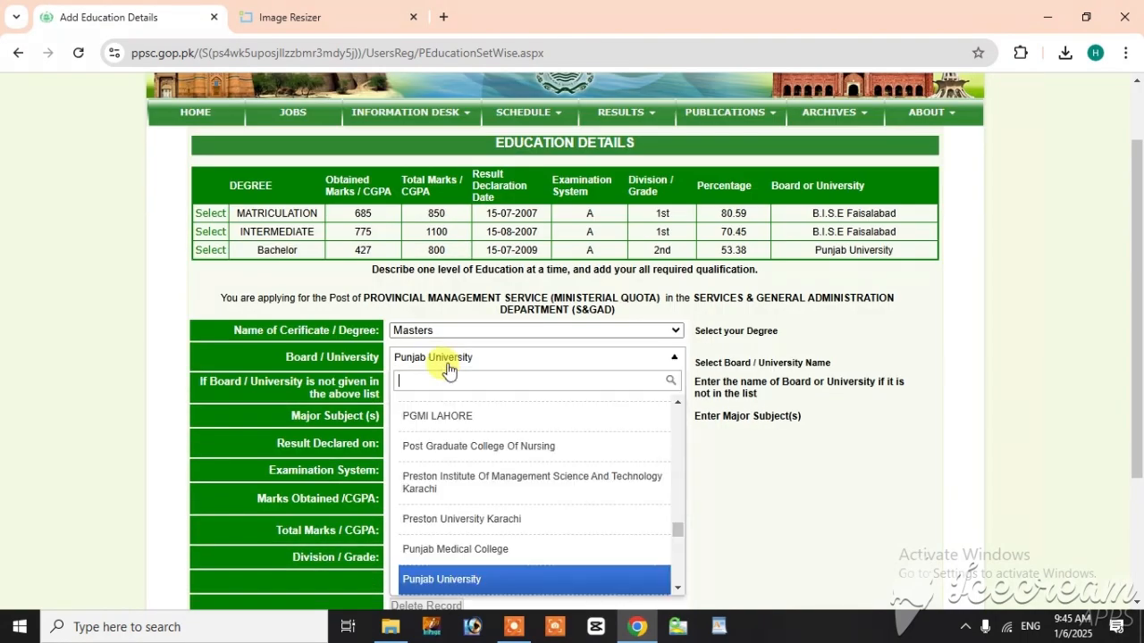
type("ed")
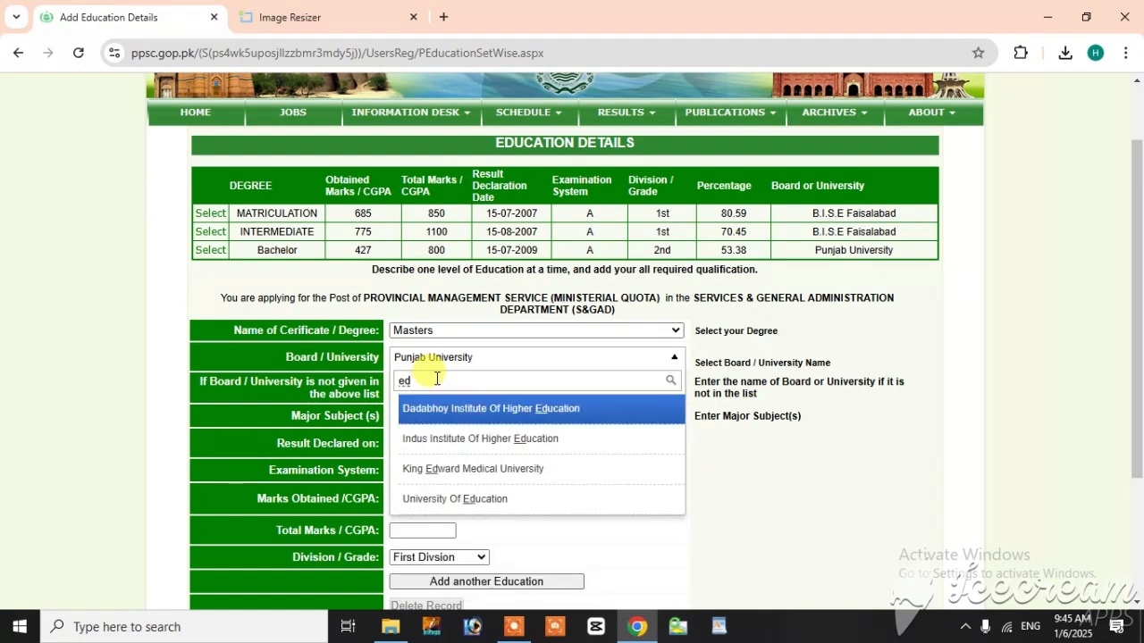
left_click(455, 498)
Step: Enter "I.T" in capitals as the major subject of the Masters degree
left_click(414, 416)
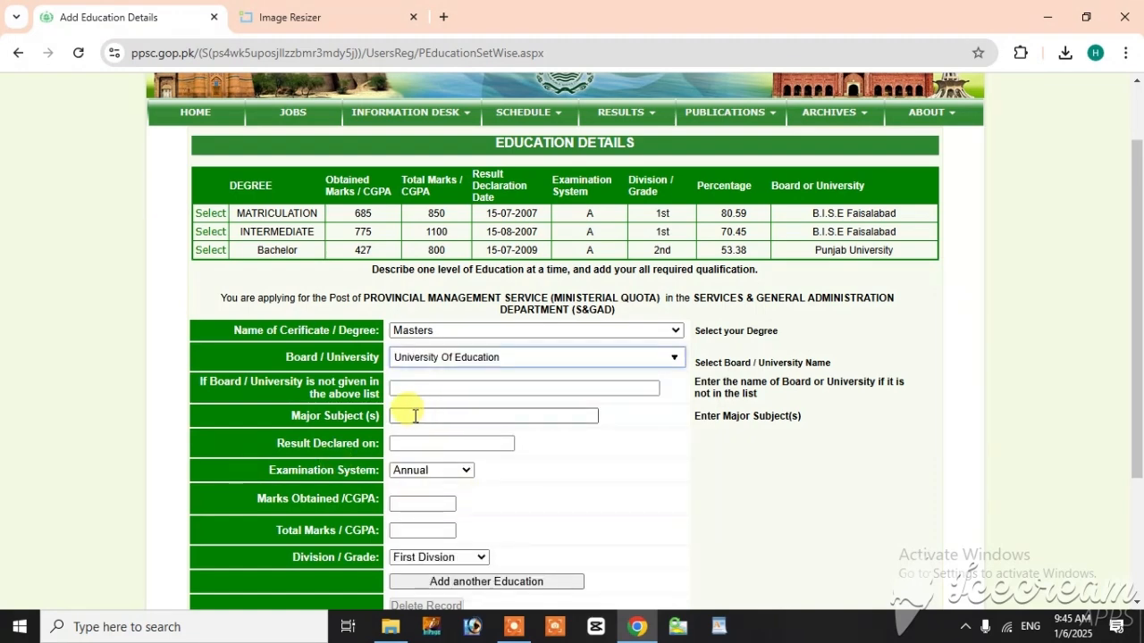
left_click(415, 415)
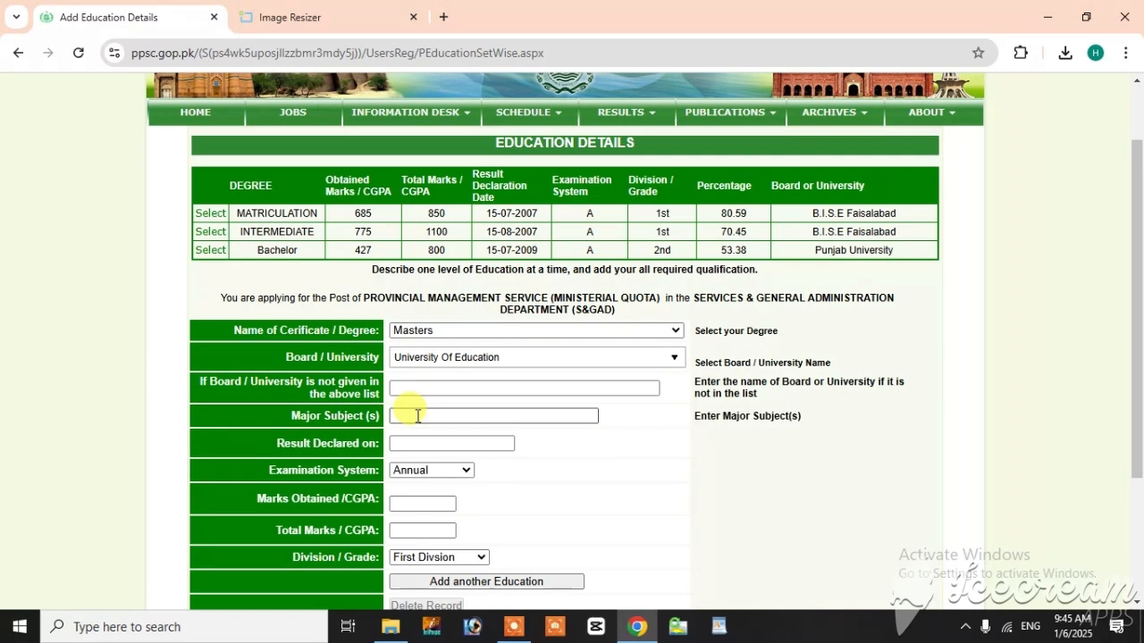
type("i.t")
double_click(404, 415)
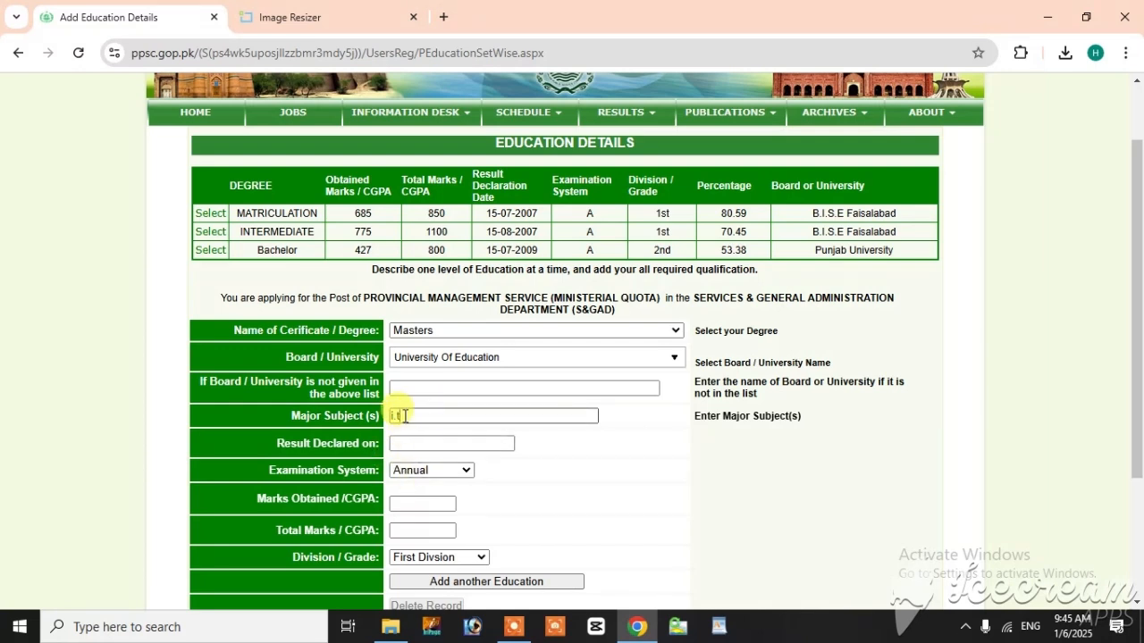
type("I")
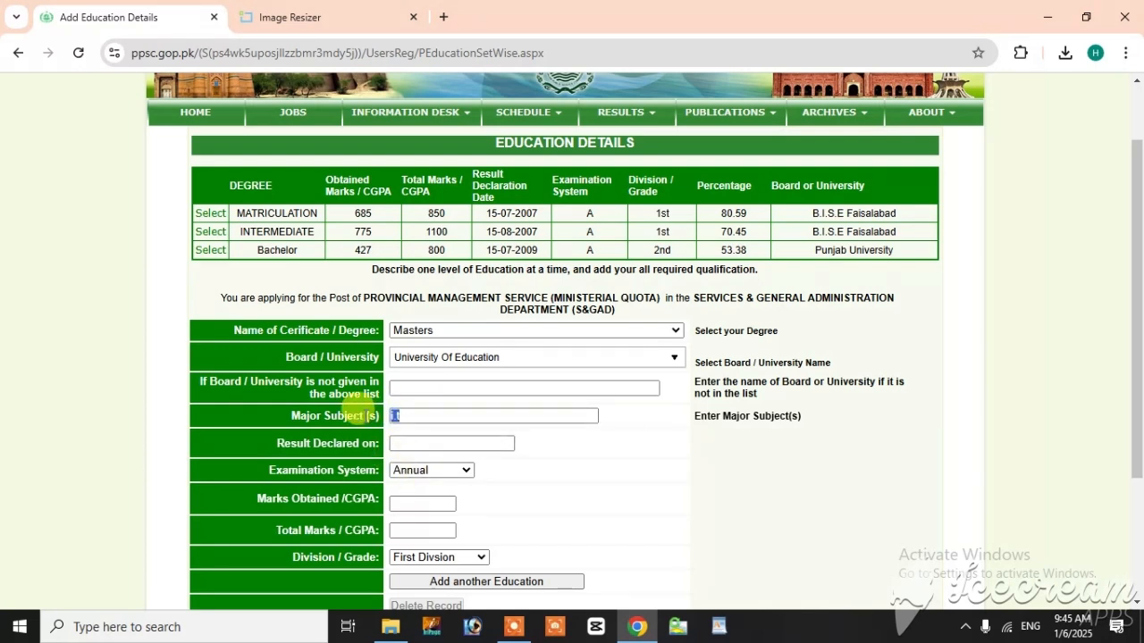
key("BackSpace")
type("I.T")
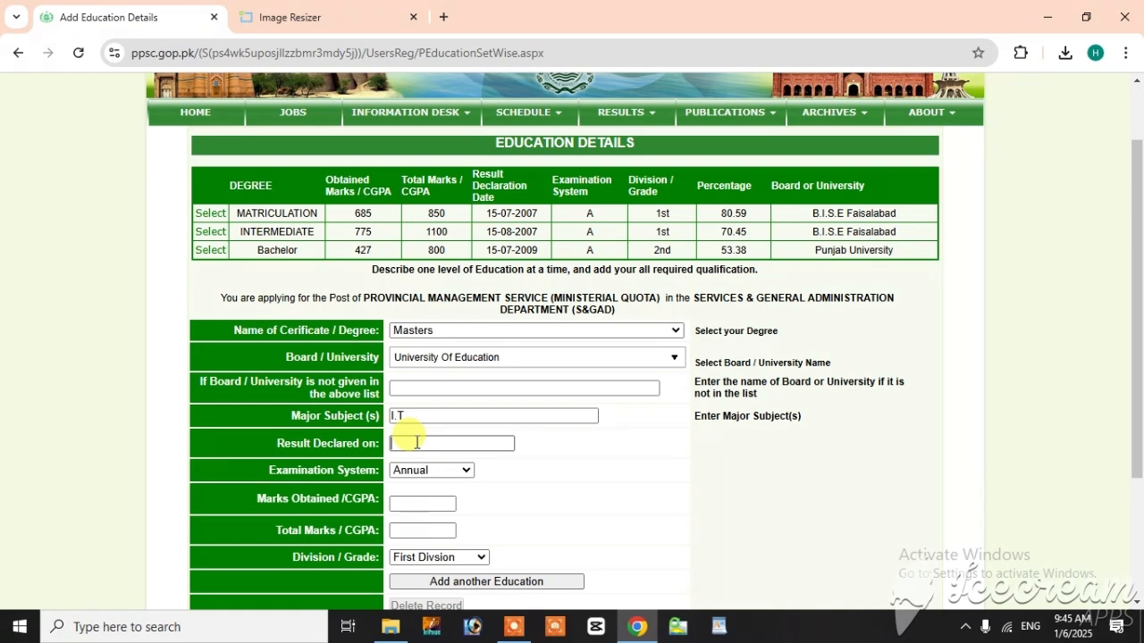
Step: Enter 18-06-2012 as the Masters result declaration date and set the examination system to Semester
type("1")
type("8-08")
type("-2012")
left_click(438, 471)
Step: Enter an obtained CGPA of 3.19 out of a total of 4 for the Masters degree
left_click(427, 506)
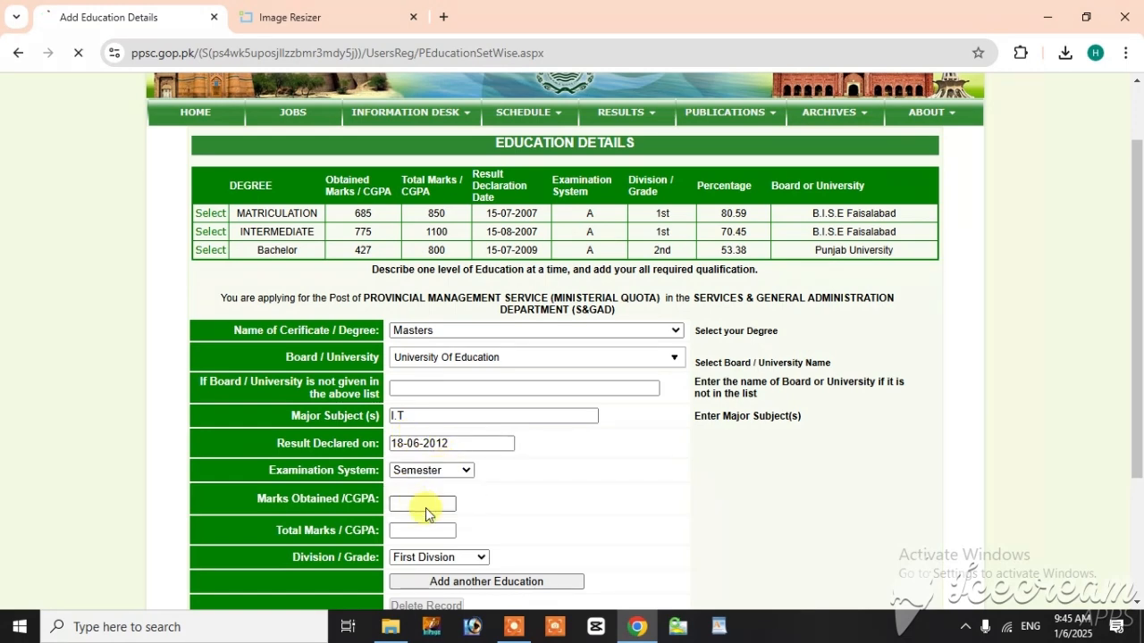
left_click(420, 502)
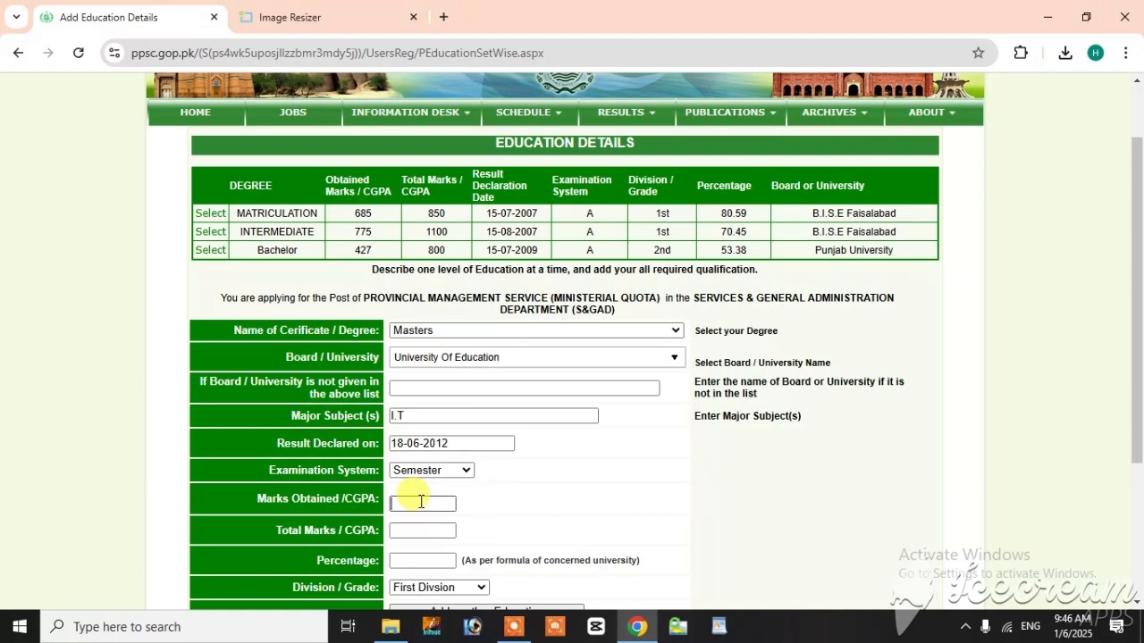
type("3.19")
key("Tab")
type("4")
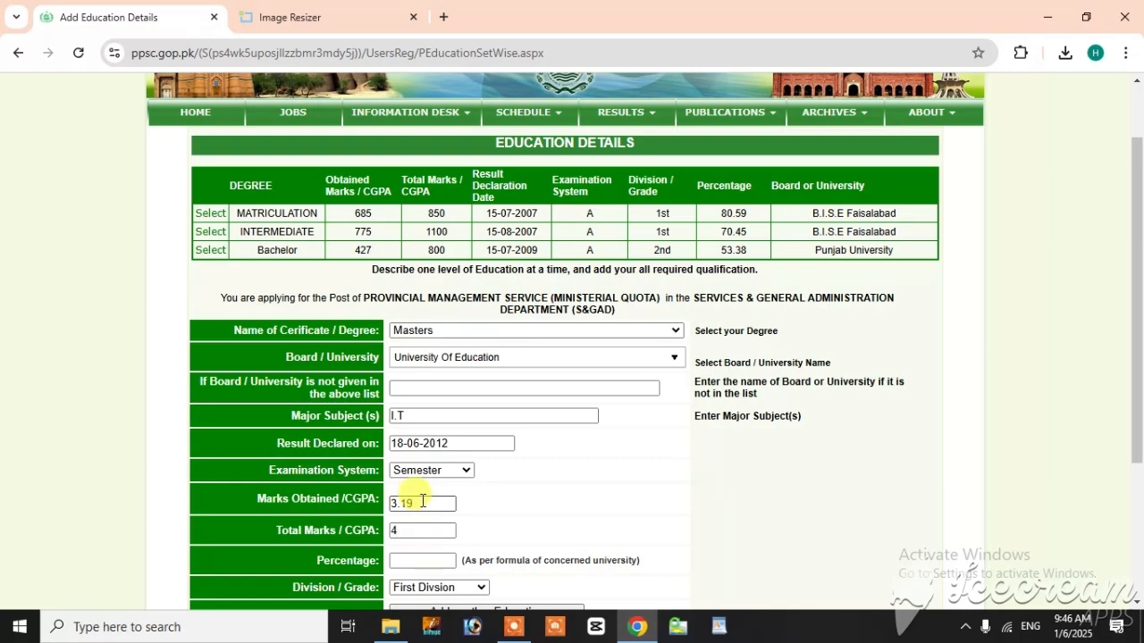
Step: Enter 80 as the Masters percentage and add the record to the education details
left_click(415, 560)
type("80")
scroll(554, 519, "down", 2)
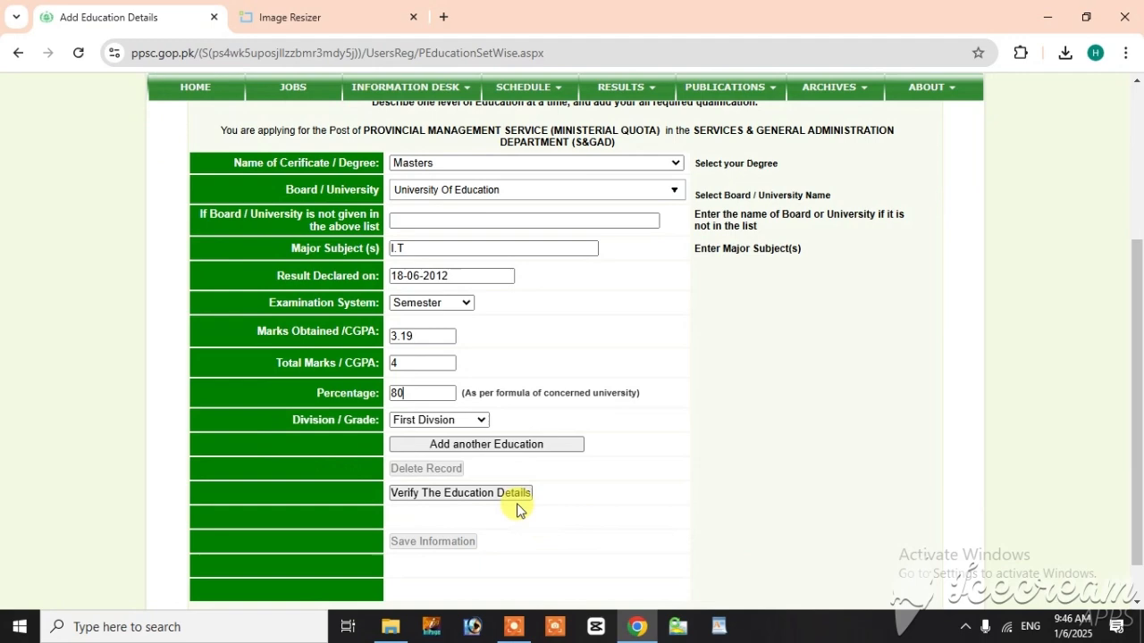
left_click(441, 446)
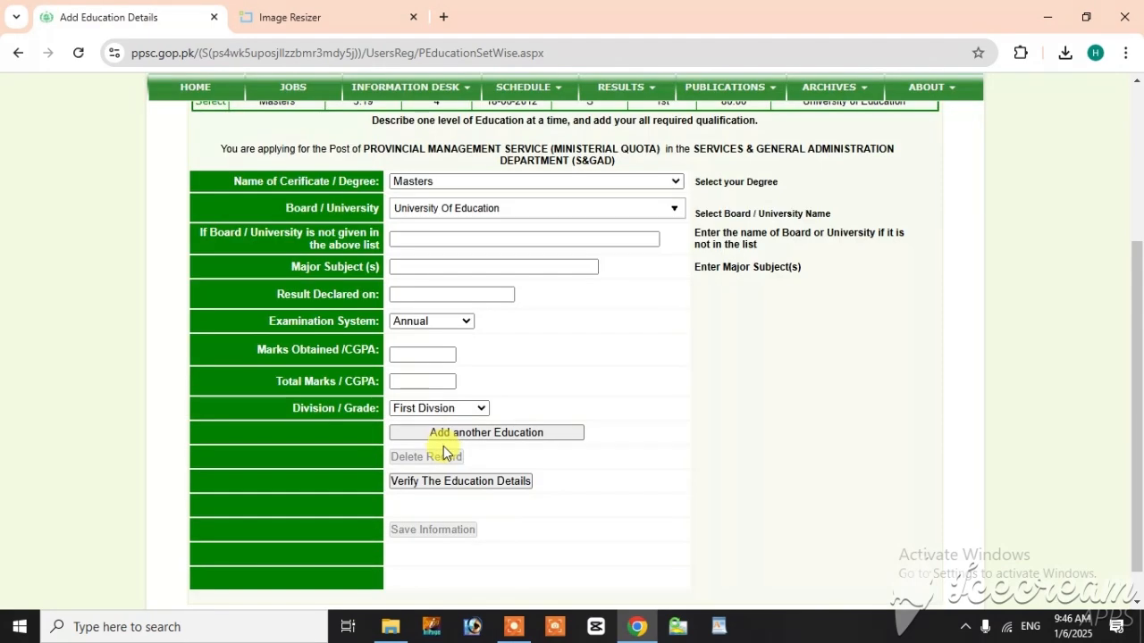
Step: Verify the education details of all four degrees and save the academic information
scroll(472, 457, "up", 2)
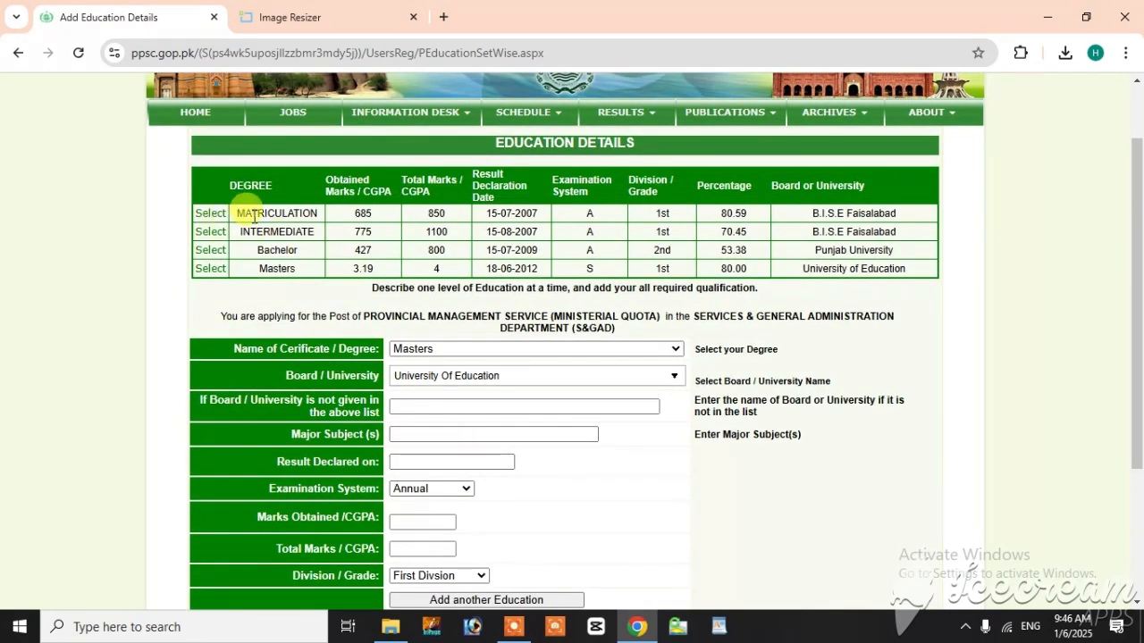
scroll(531, 404, "down", 3)
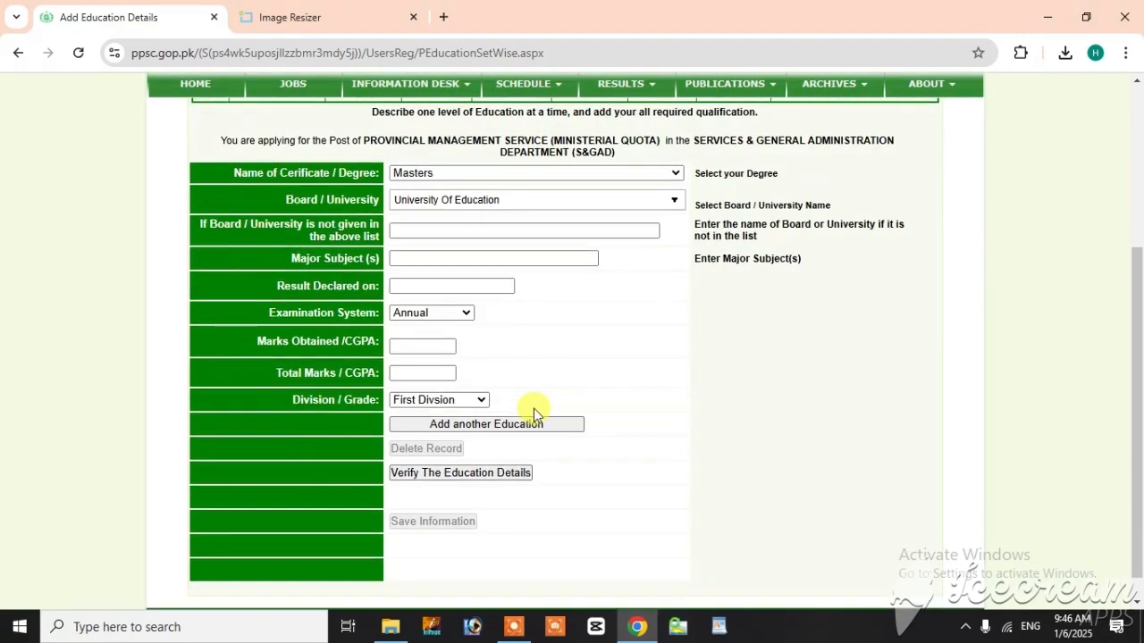
left_click(470, 447)
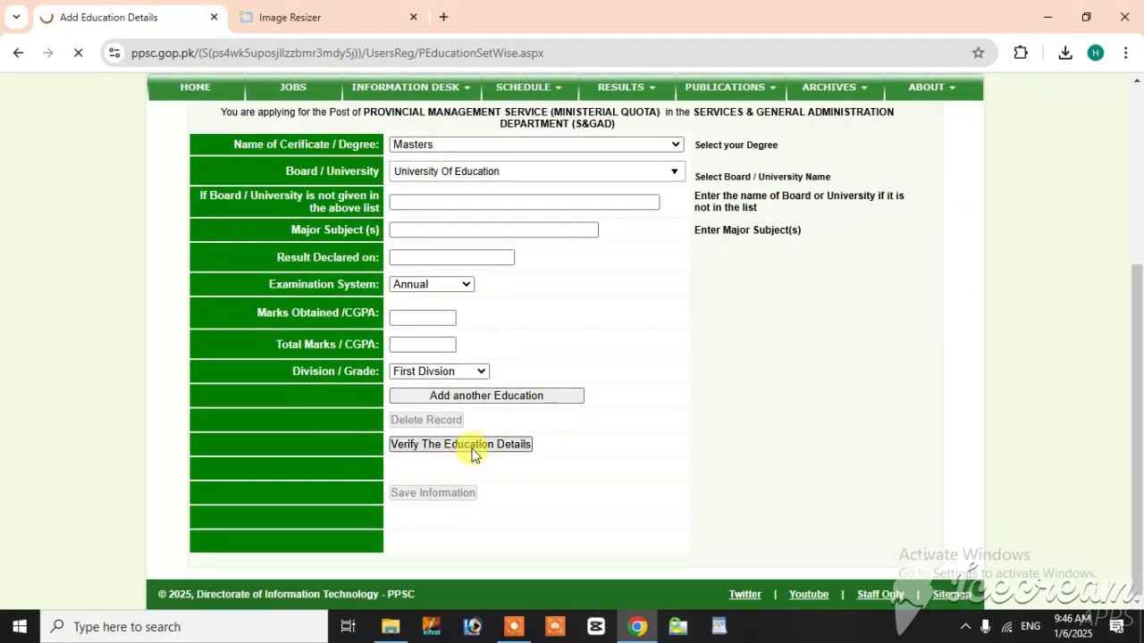
scroll(470, 447, "down", 1)
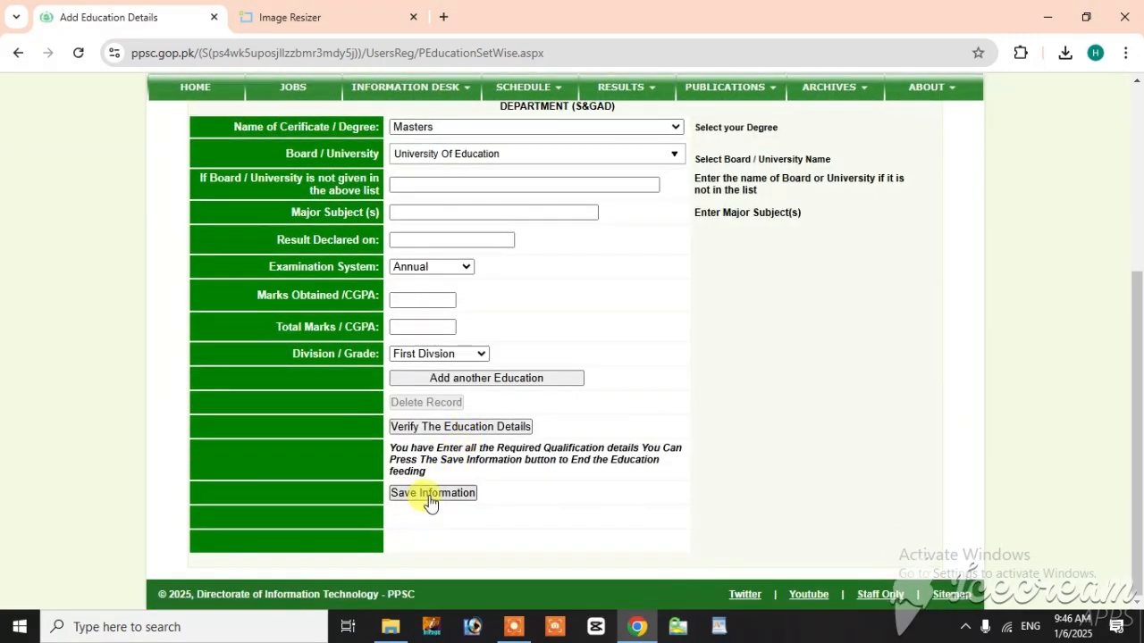
left_click(431, 496)
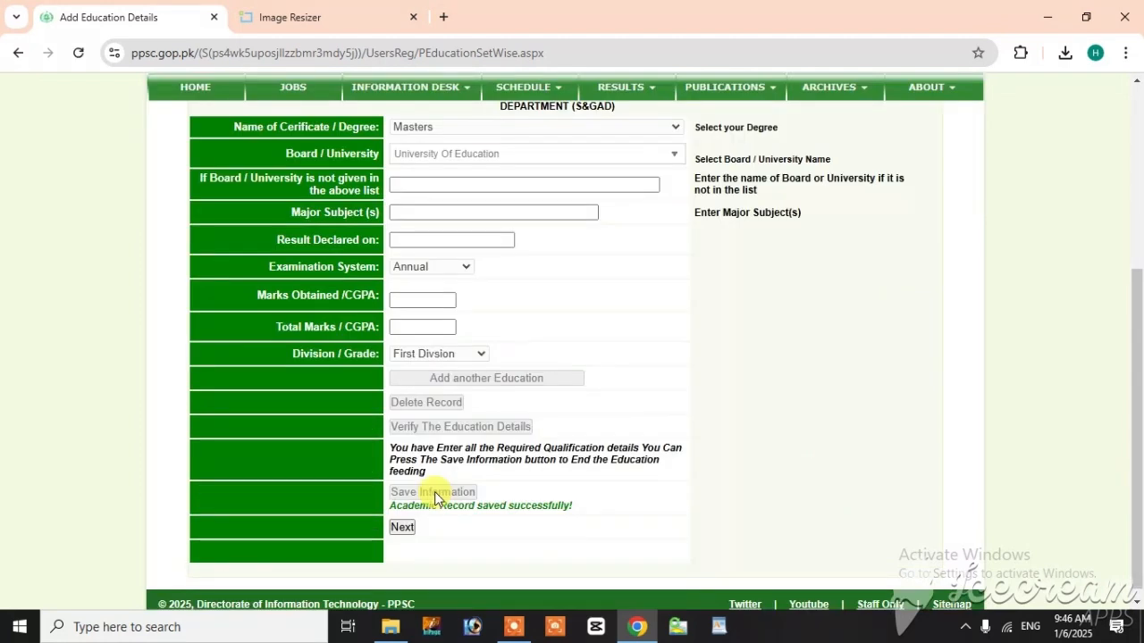
Step: Continue to the application profile and start adding the service record
left_click(401, 527)
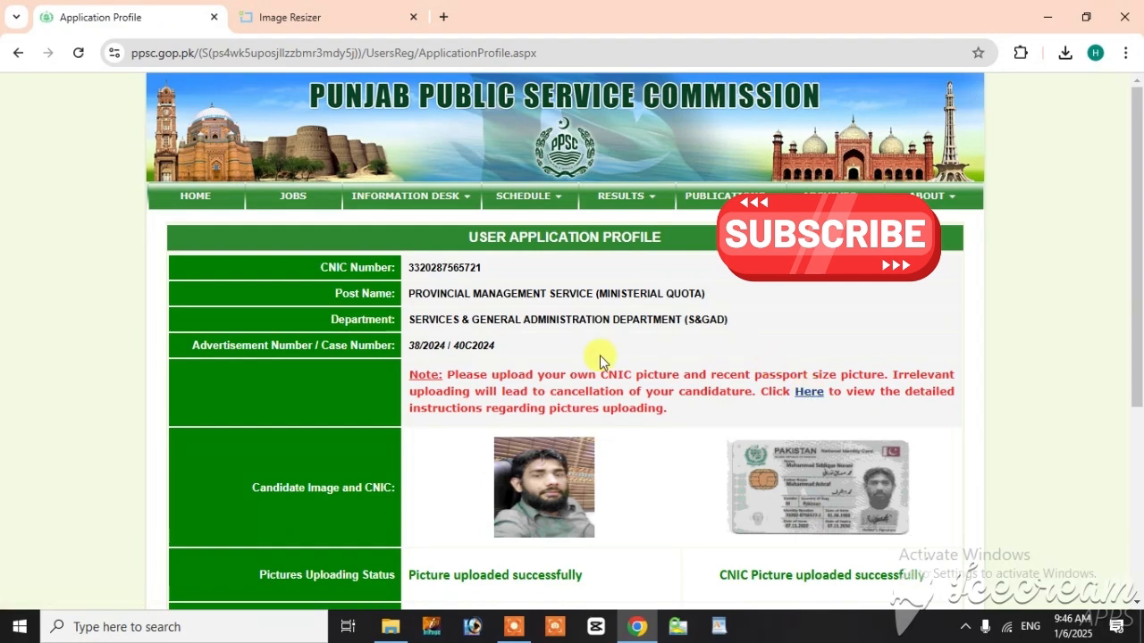
scroll(600, 358, "down", 3)
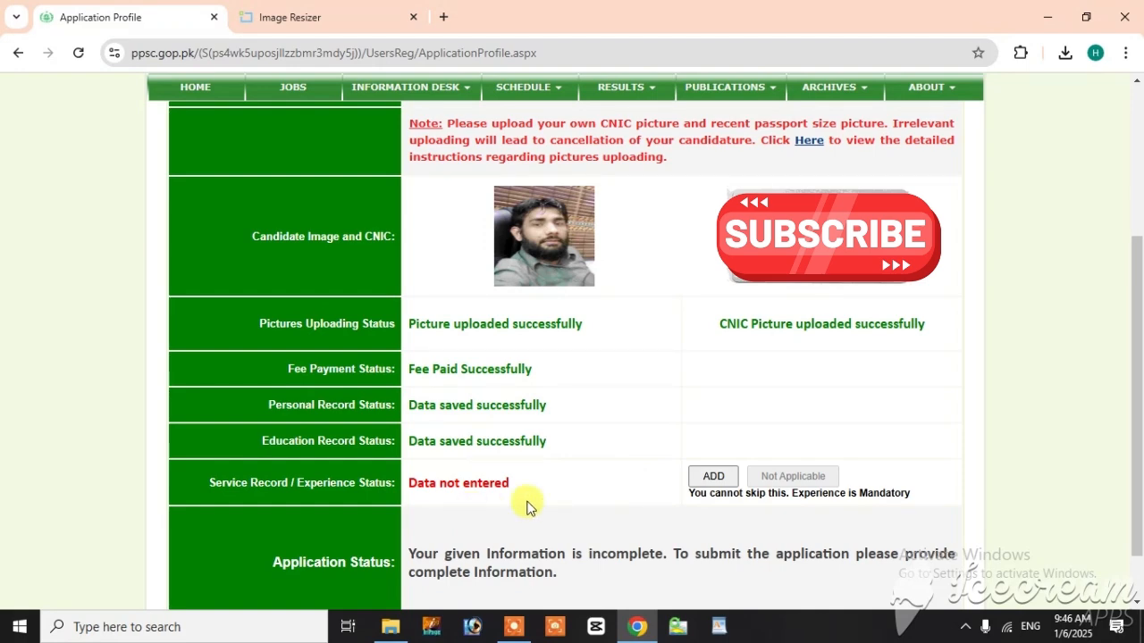
left_click(713, 481)
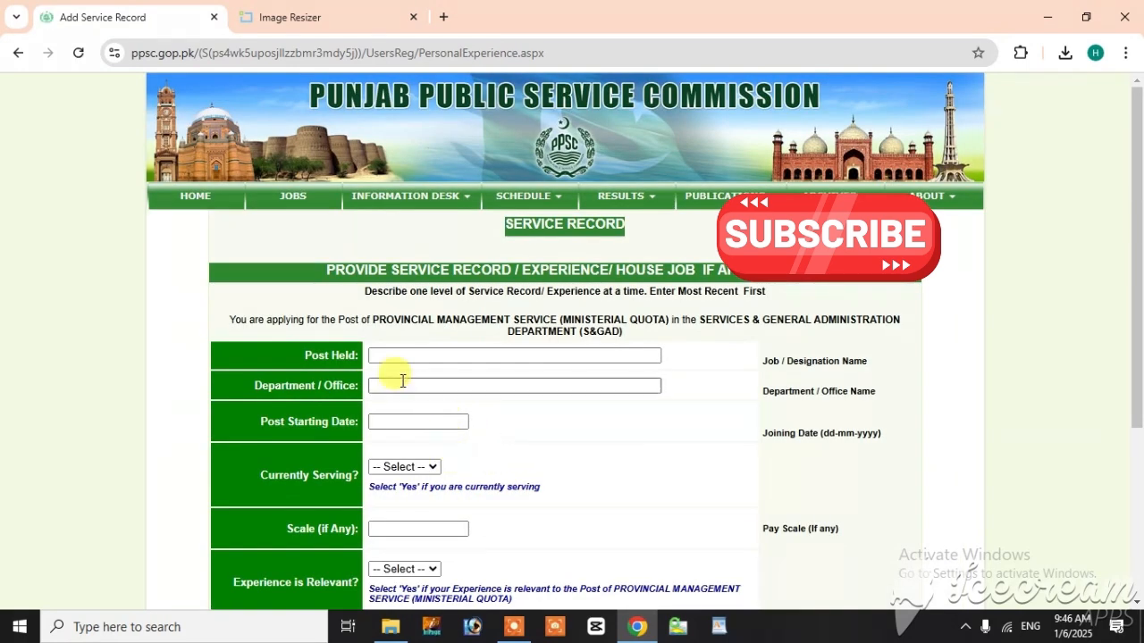
Step: Enter "EST cs" as the post held in the service record
left_click(386, 355)
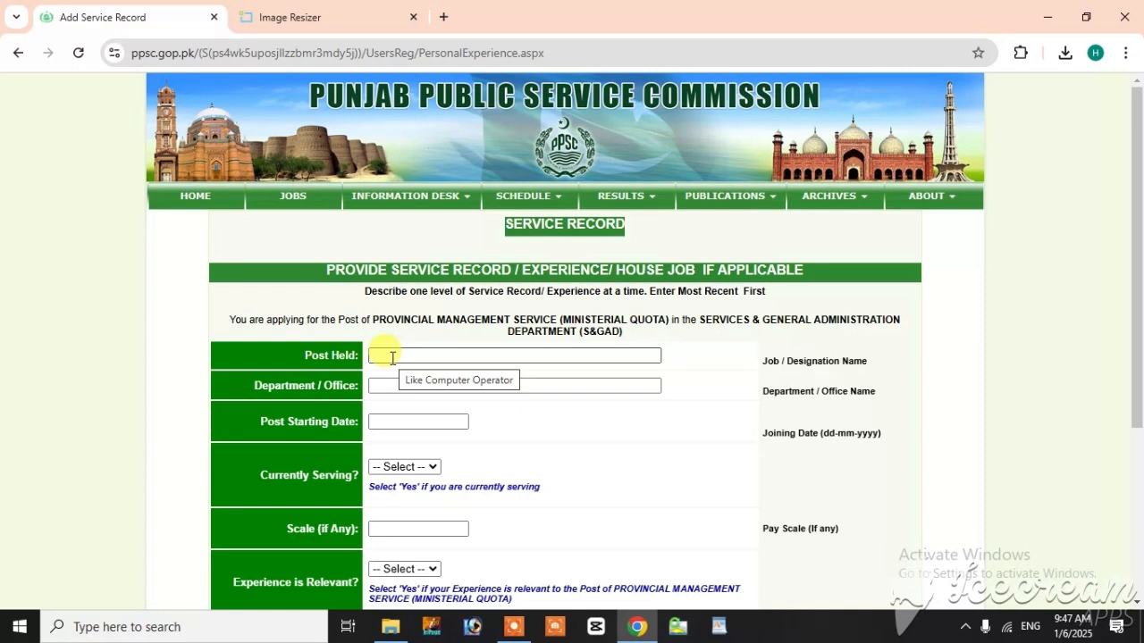
type("E")
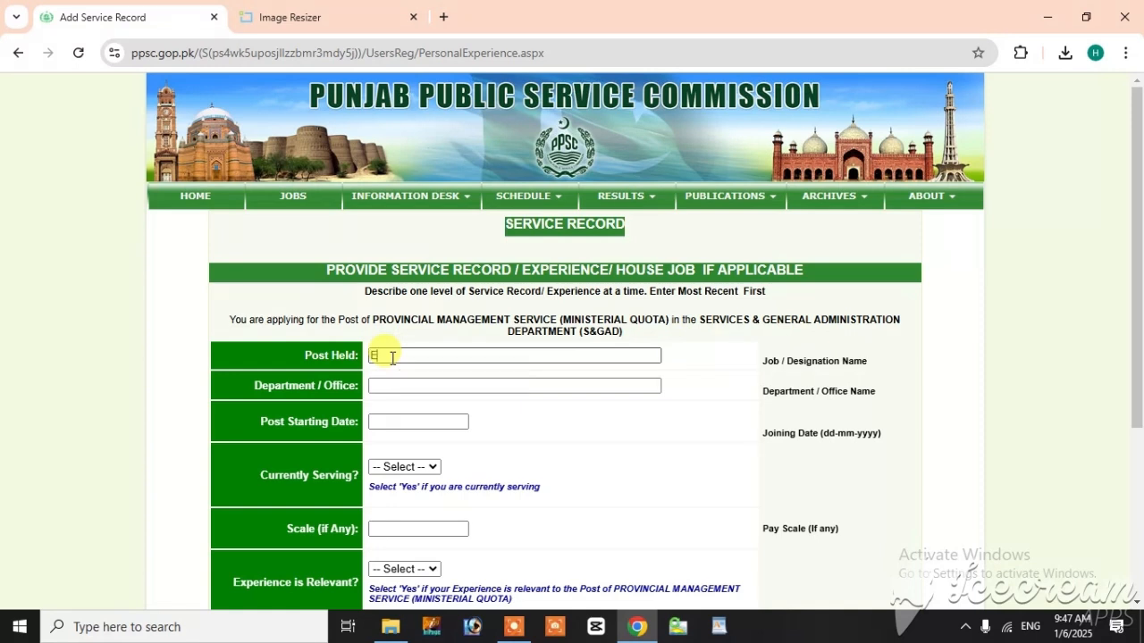
type("SR")
key("BackSpace")
type("Tcs")
Step: Enter "Education" as the department or office of the post
left_click(389, 385)
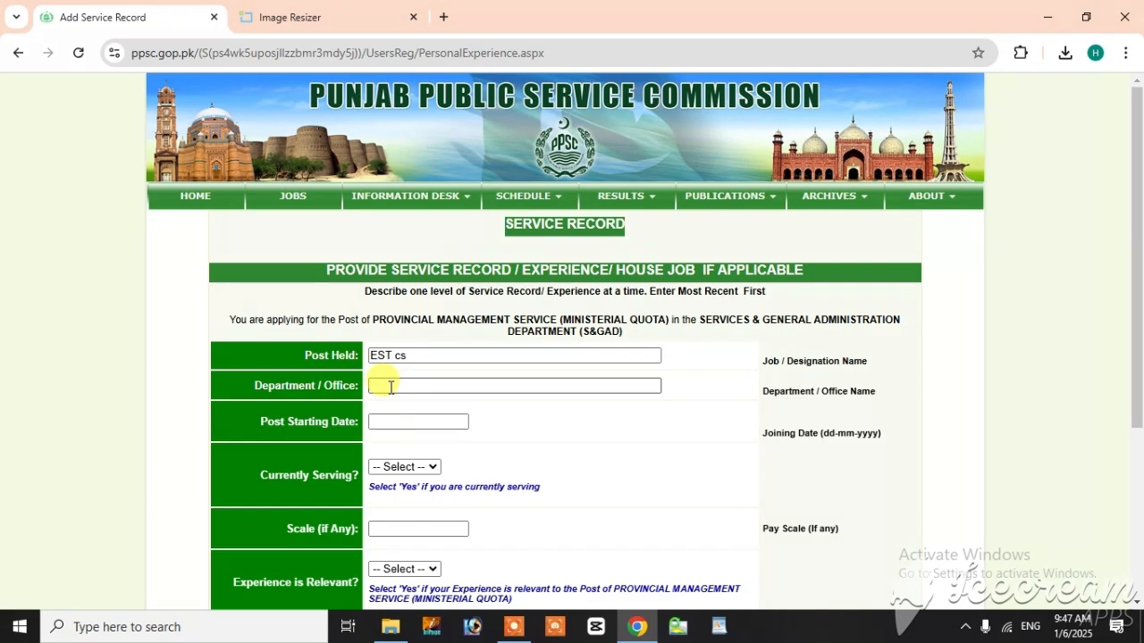
type("Education")
Step: Set the post starting date to 29-05-2015
left_click(410, 422)
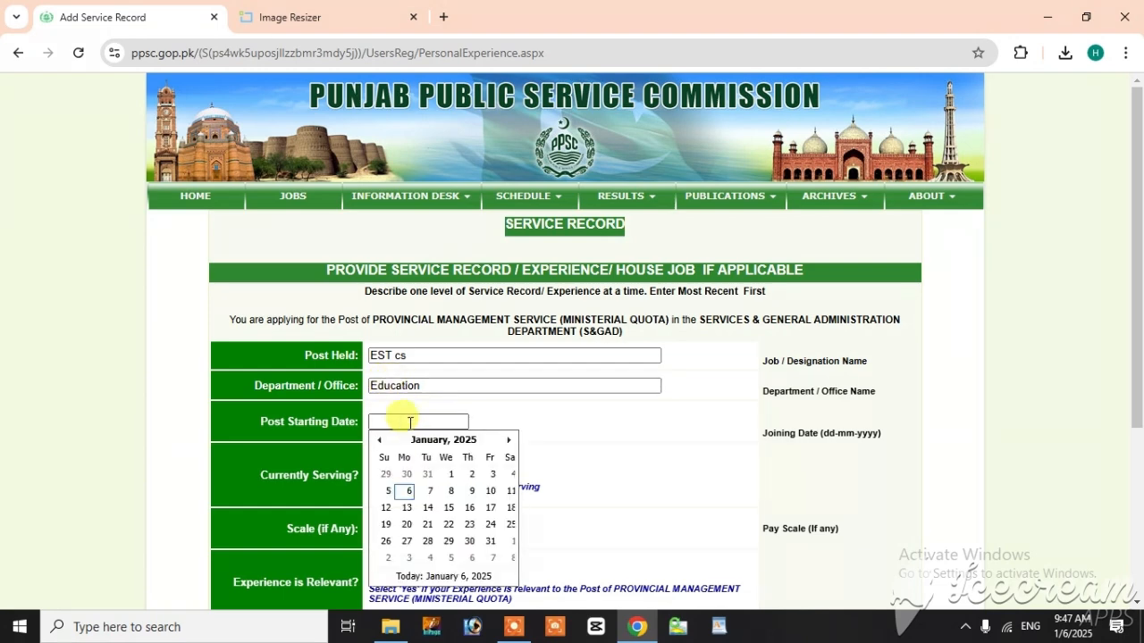
type("29-050")
key("BackSpace")
type("-2015")
key("Tab")
Step: Mark the post as currently serving with pay scale 15 and the experience as relevant
left_click(425, 467)
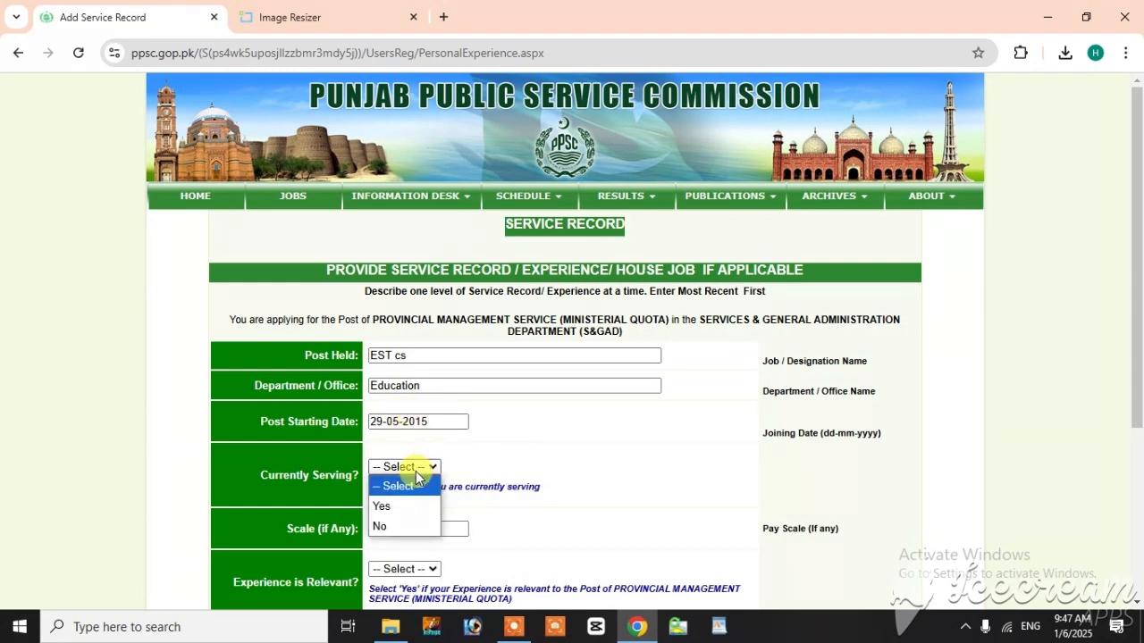
left_click(383, 507)
scroll(442, 501, "down", 1)
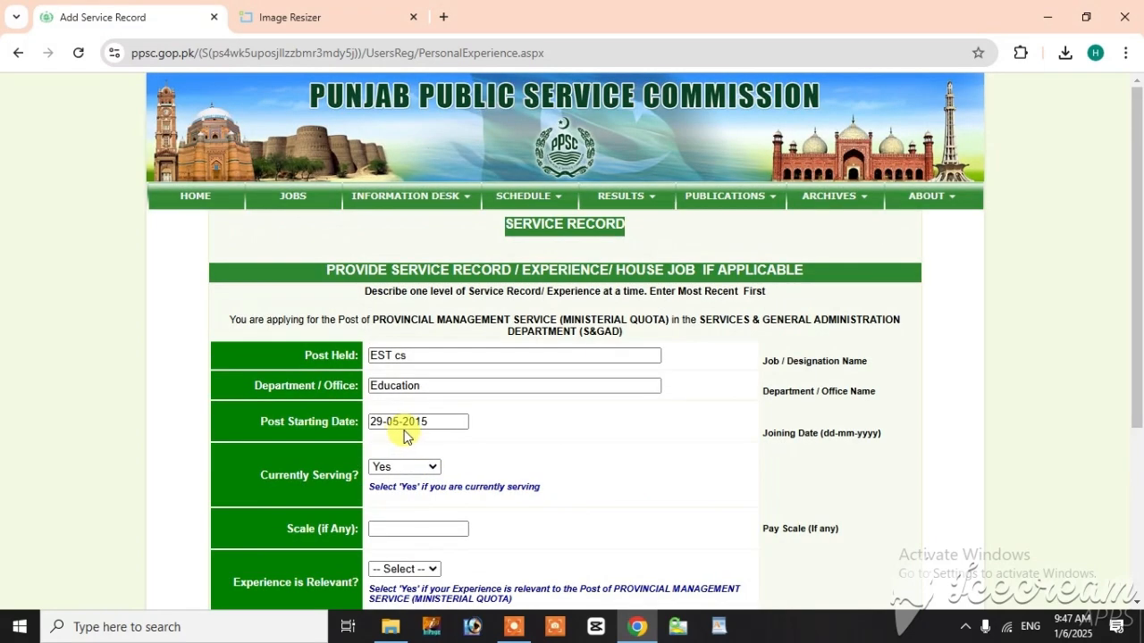
left_click(396, 527)
type("1")
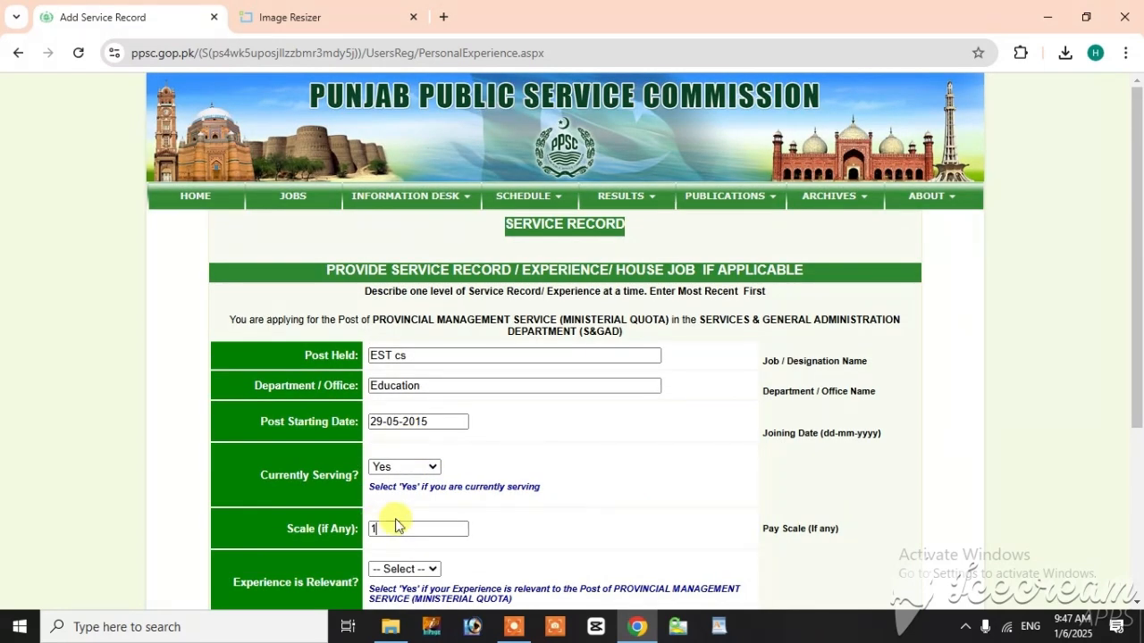
type("5")
scroll(415, 528, "down", 1)
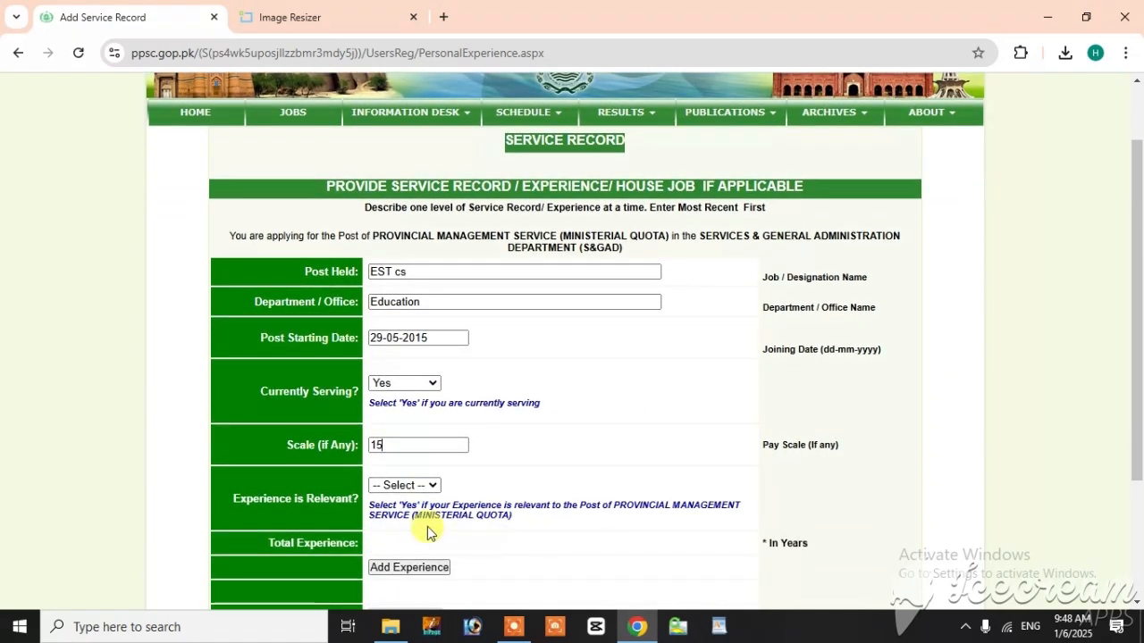
left_click(420, 486)
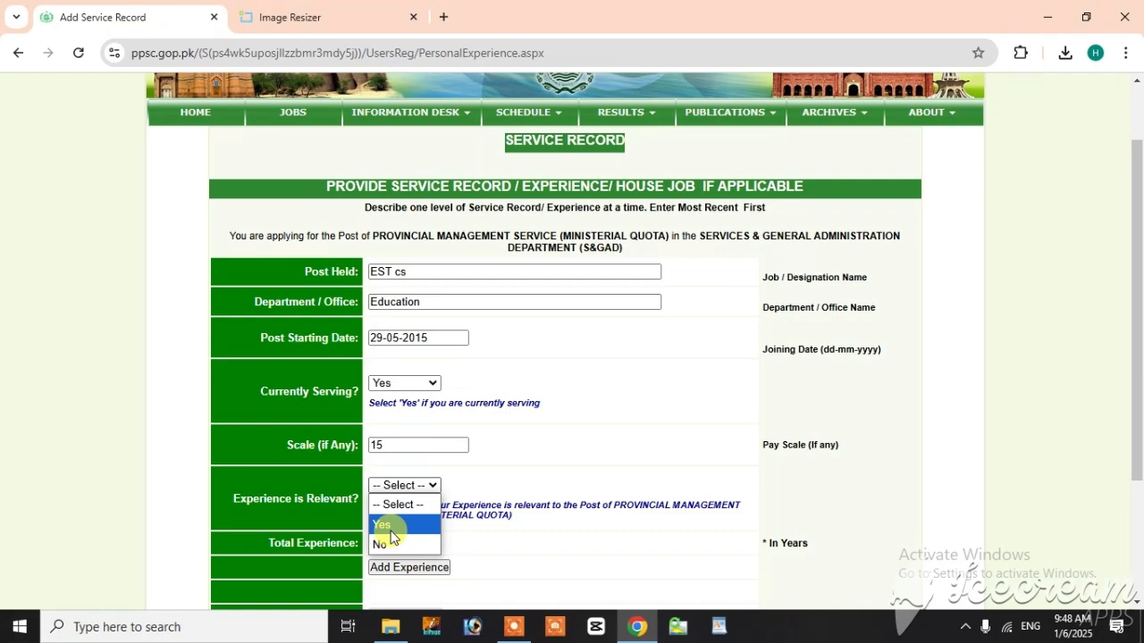
left_click(389, 529)
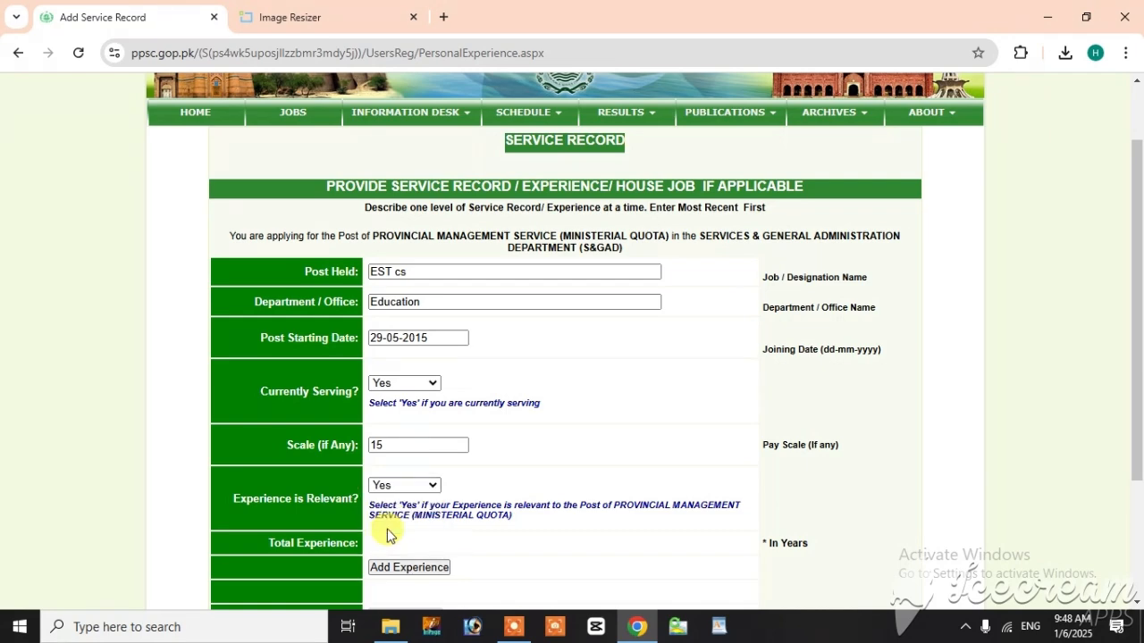
Step: Add the completed experience entry to the service record and save the information
scroll(458, 511, "down", 2)
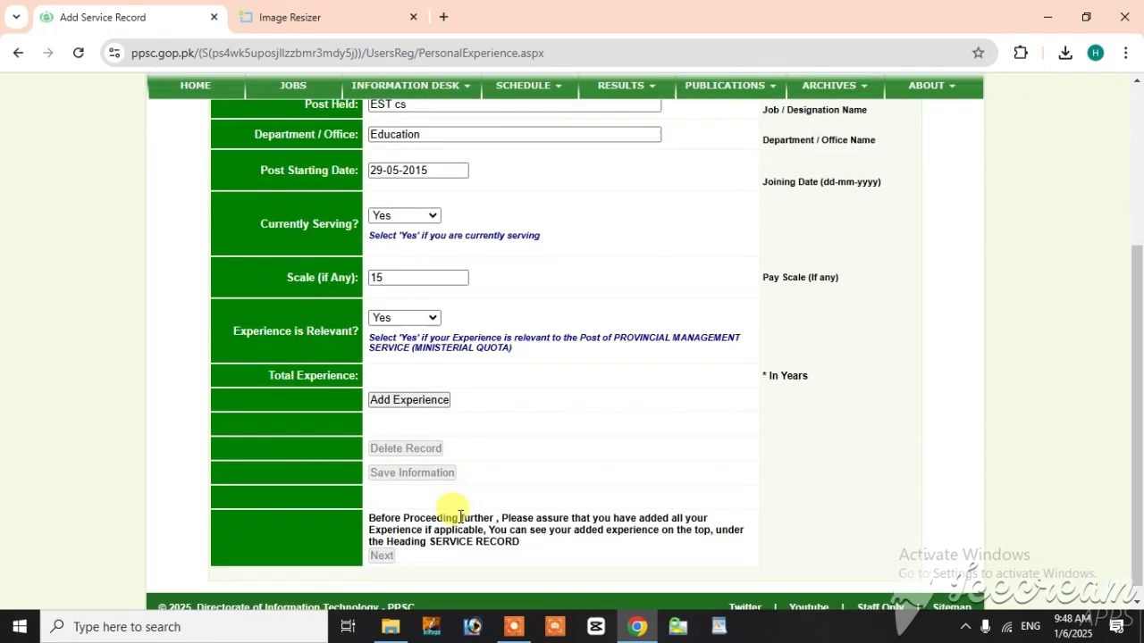
left_click(396, 404)
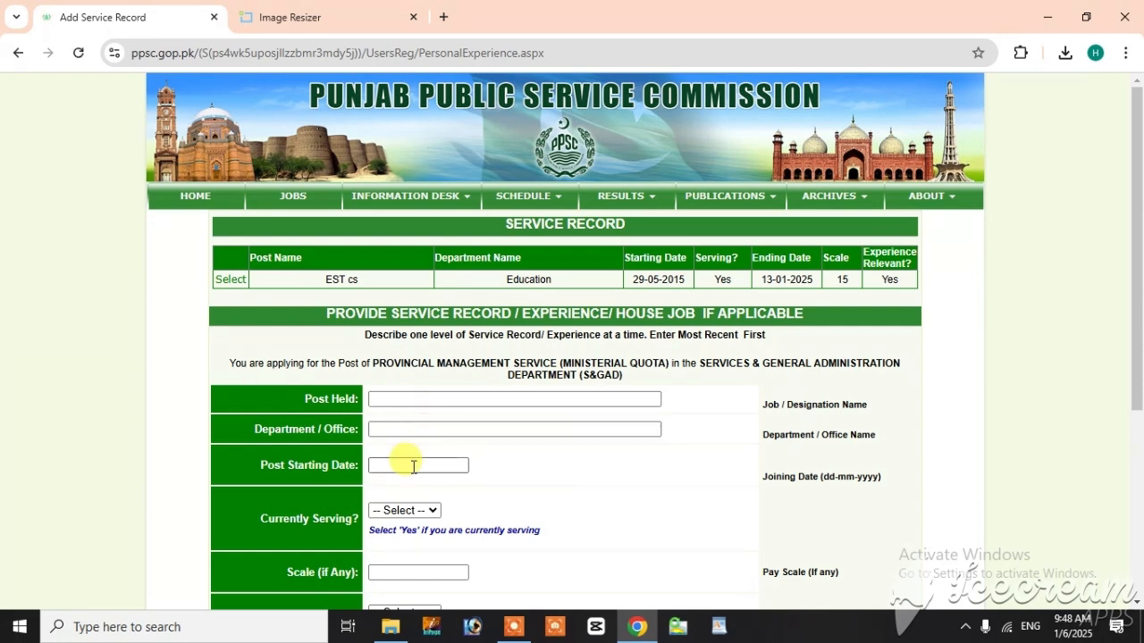
scroll(384, 467, "down", 4)
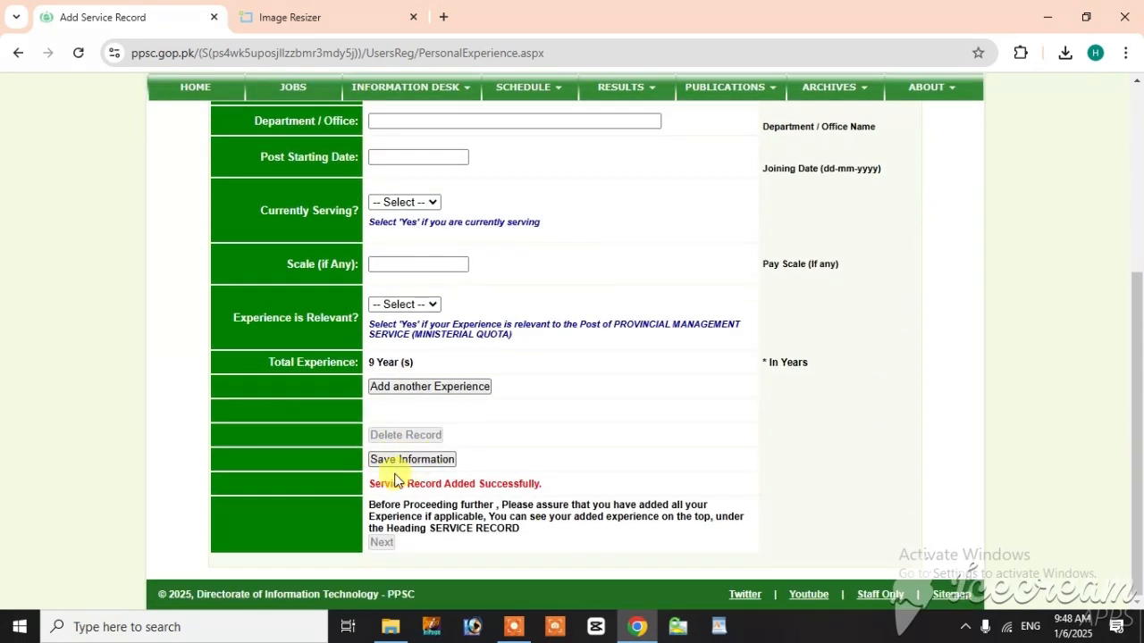
left_click(409, 460)
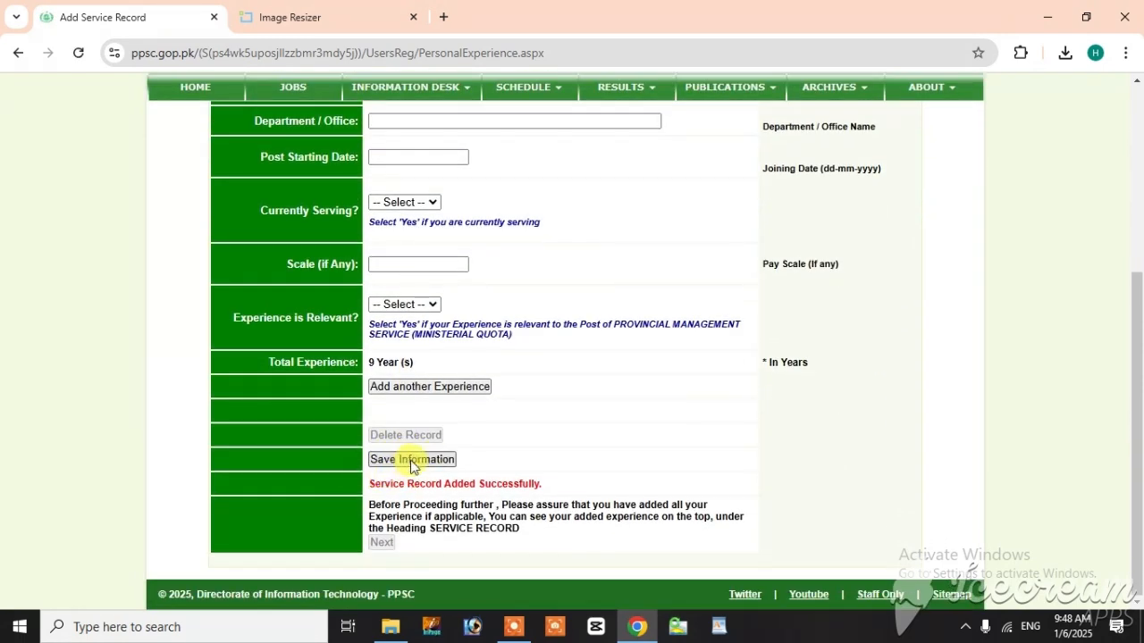
Step: Check the total experience and the added service record entry, and continue to the application profile
scroll(407, 464, "down", 1)
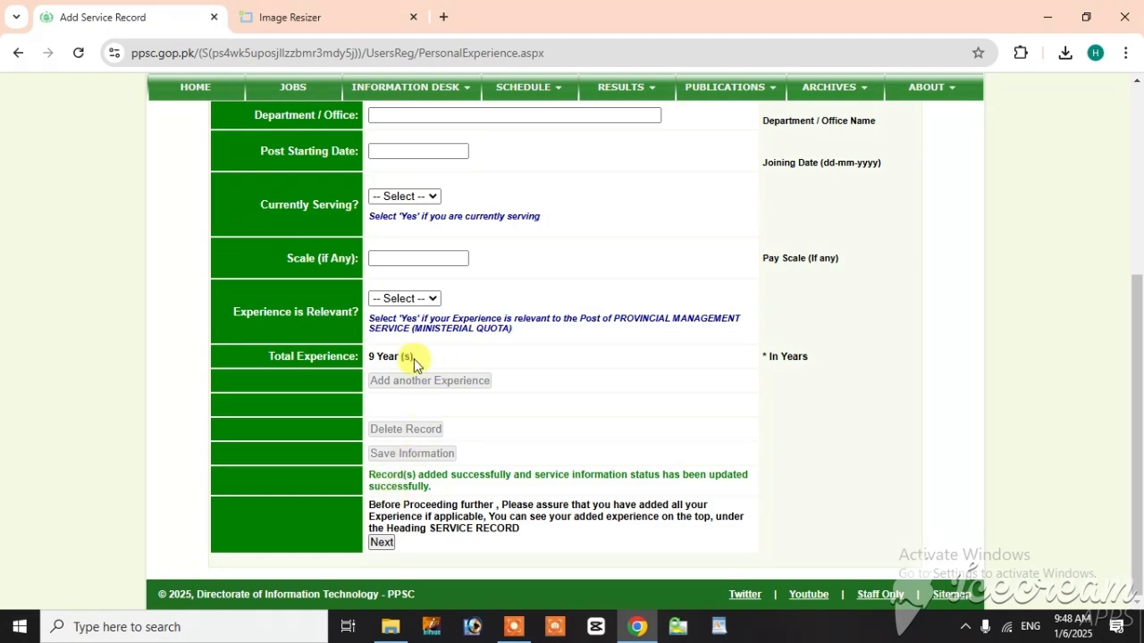
left_click_drag(418, 358, 338, 348)
scroll(486, 393, "up", 4)
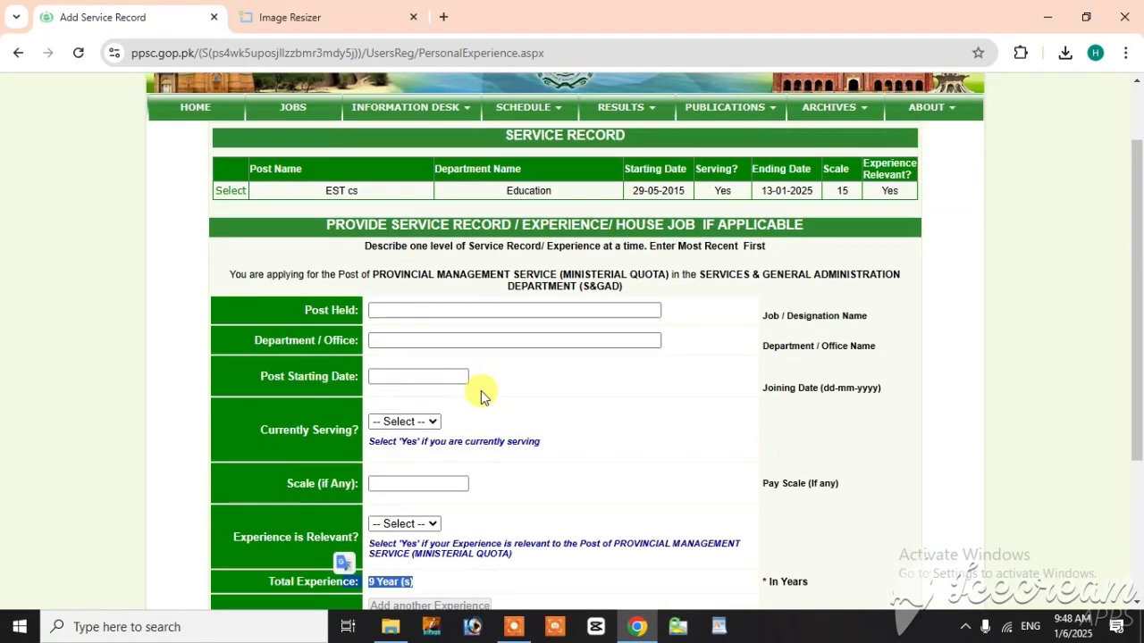
scroll(364, 429, "down", 4)
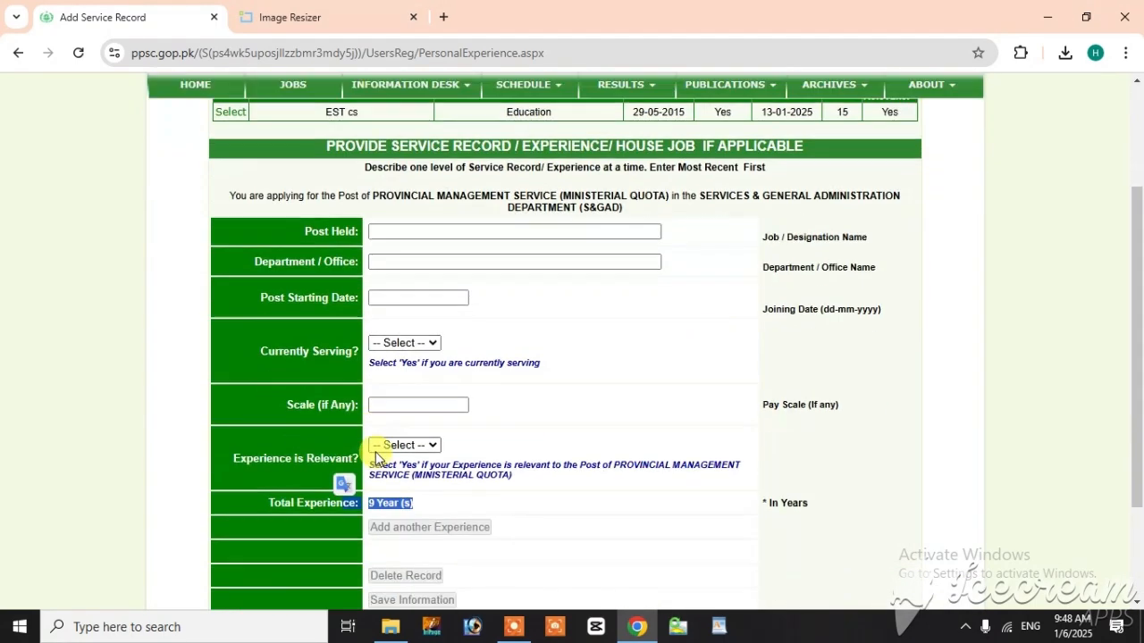
left_click(382, 544)
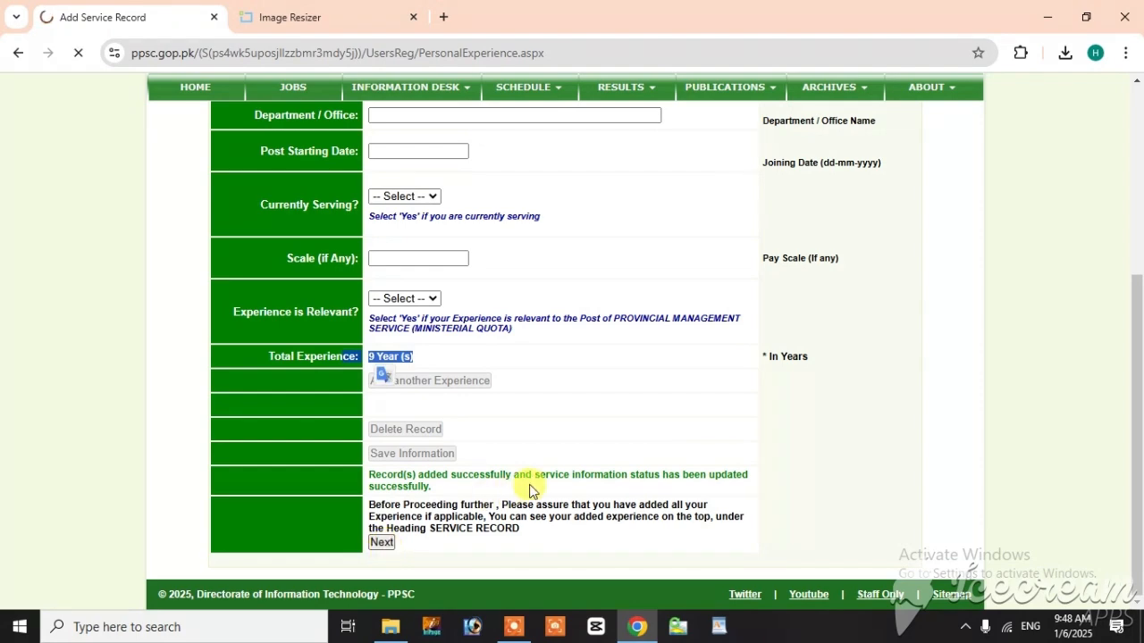
Step: Submit the Provincial Management Service (Ministerial Quota) application after certifying that all submitted information is correct
scroll(503, 497, "down", 5)
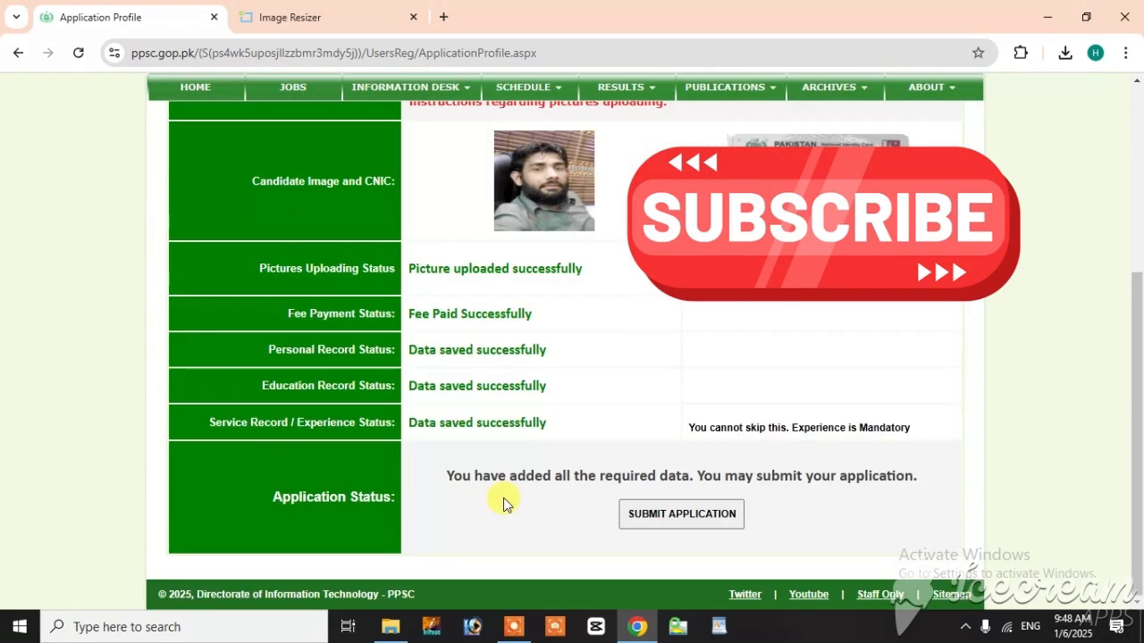
left_click(652, 516)
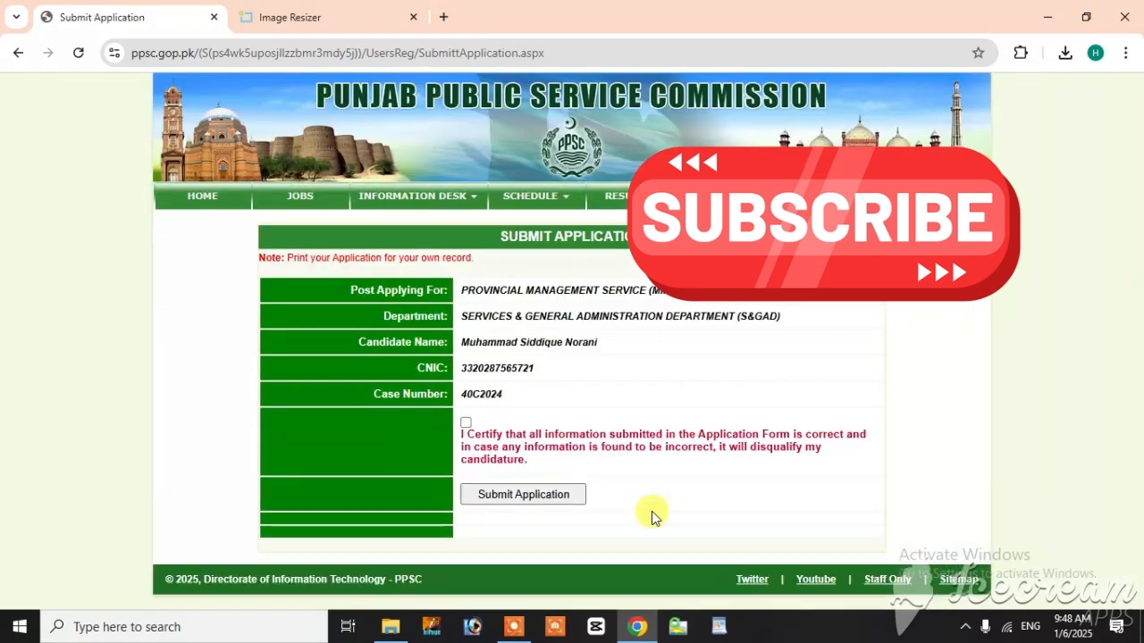
left_click(466, 424)
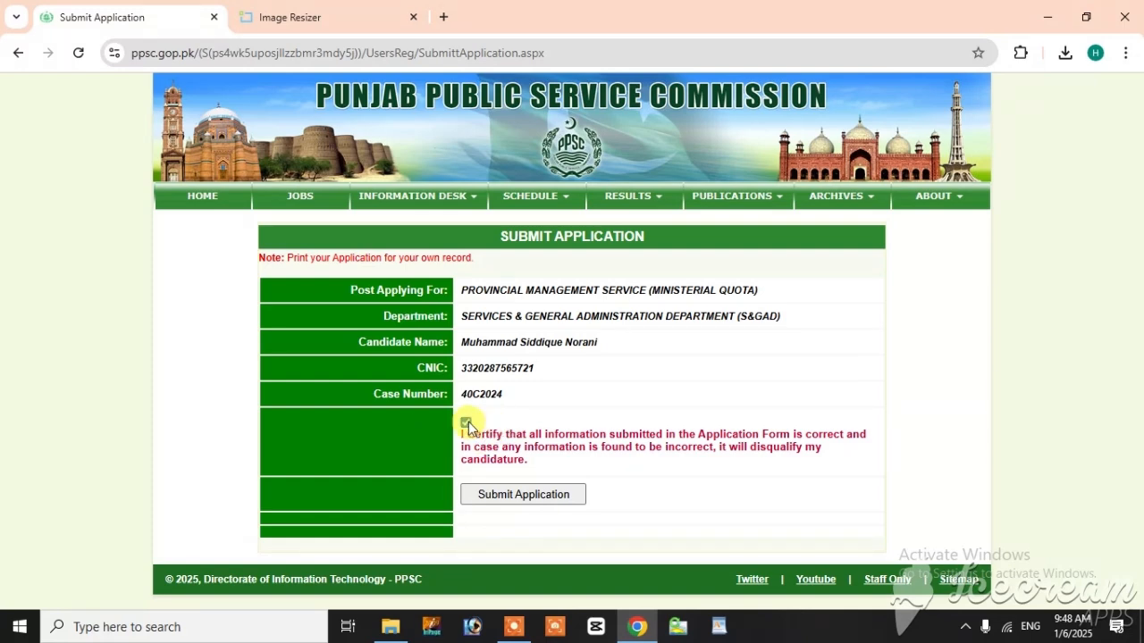
left_click(497, 498)
Step: Highlight the issued application number and open the page for printing the application
scroll(490, 499, "down", 1)
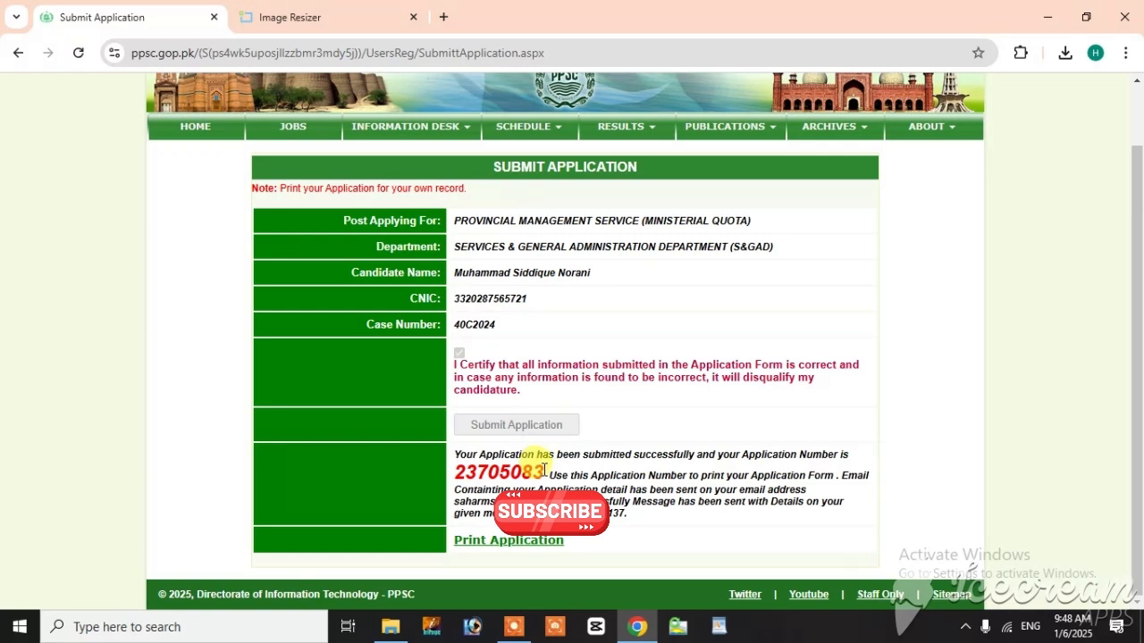
left_click_drag(545, 471, 451, 471)
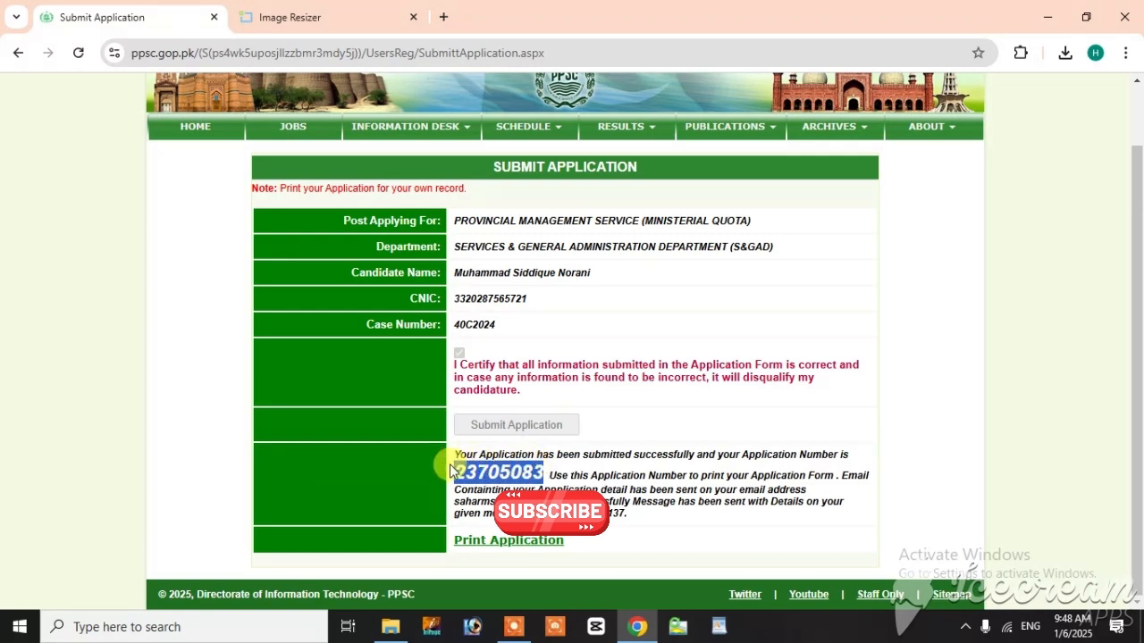
left_click(512, 468)
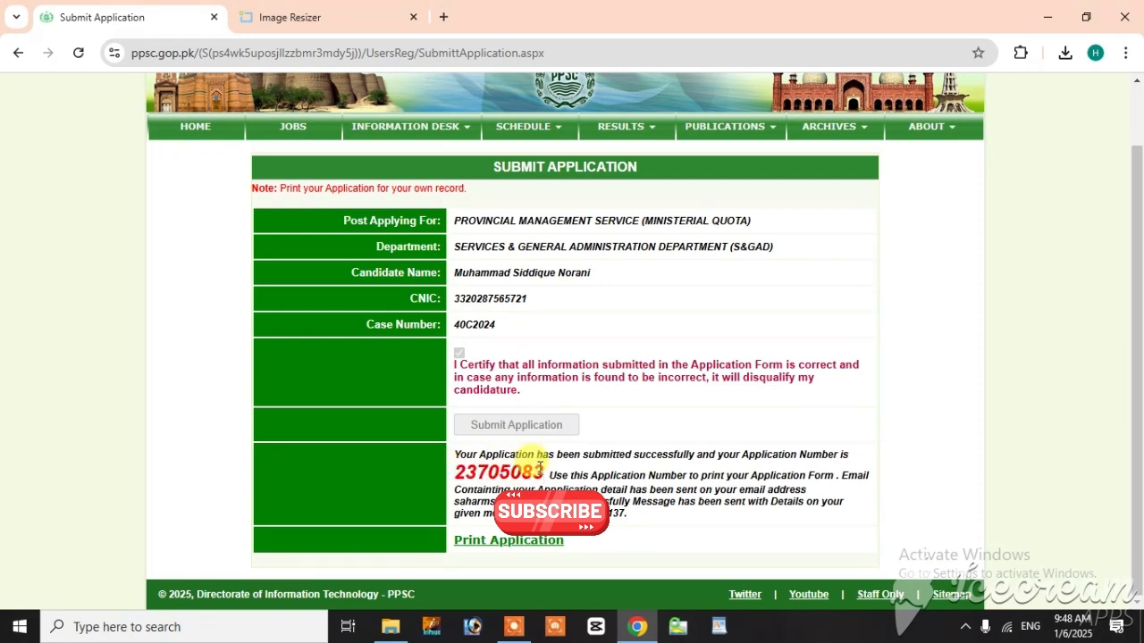
left_click_drag(544, 471, 456, 465)
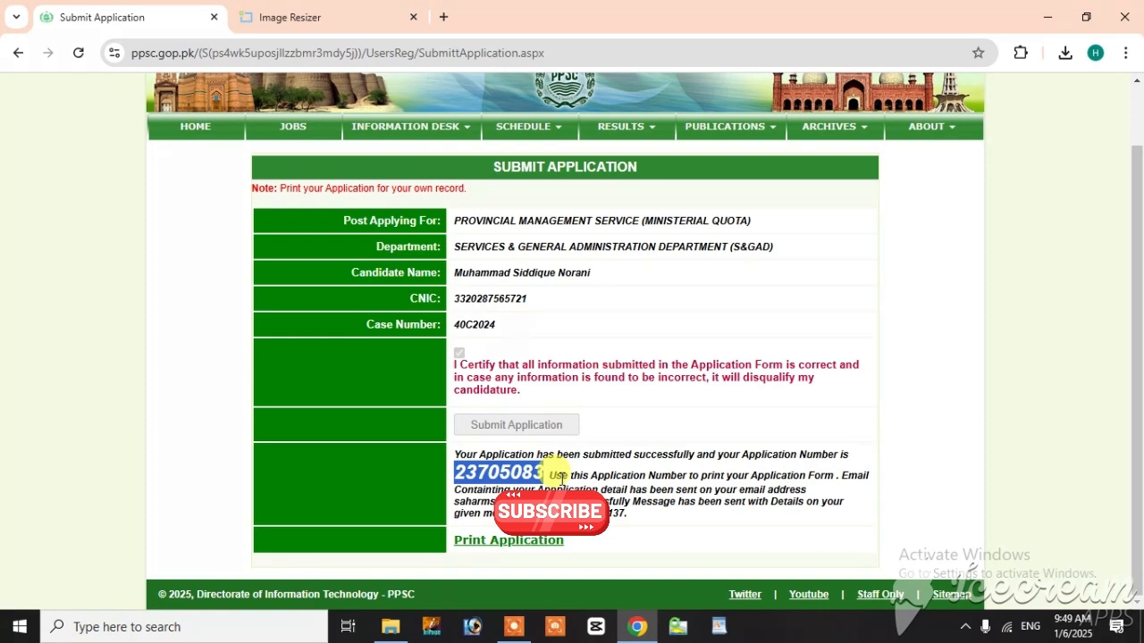
left_click(521, 545)
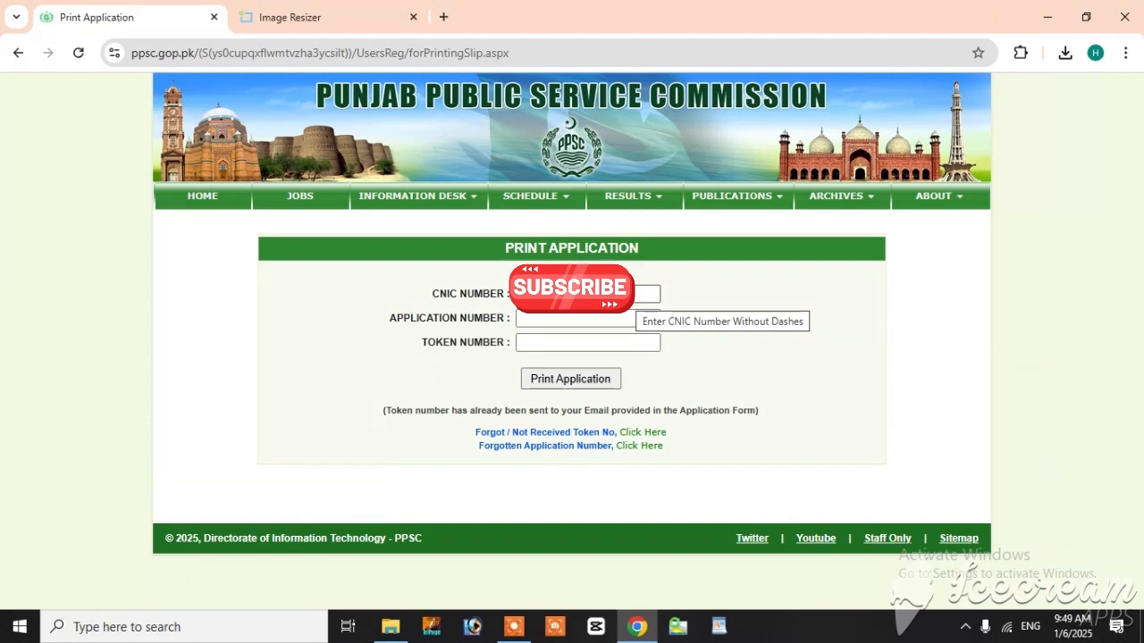
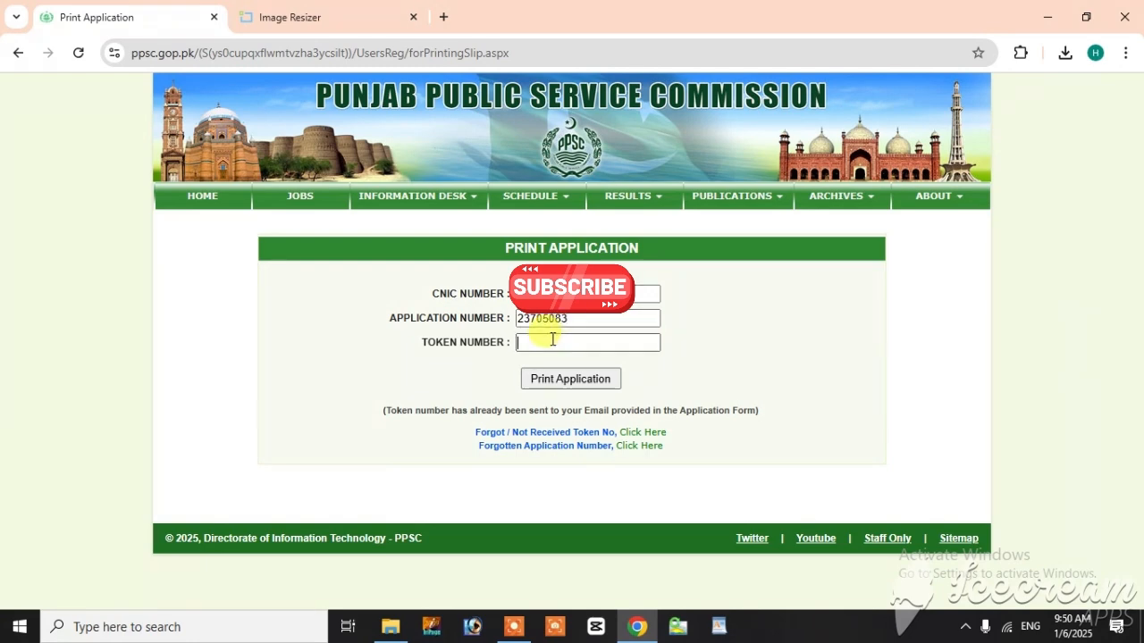
Step: Enter the application number and the token number, and open the printable application form
type("••••")
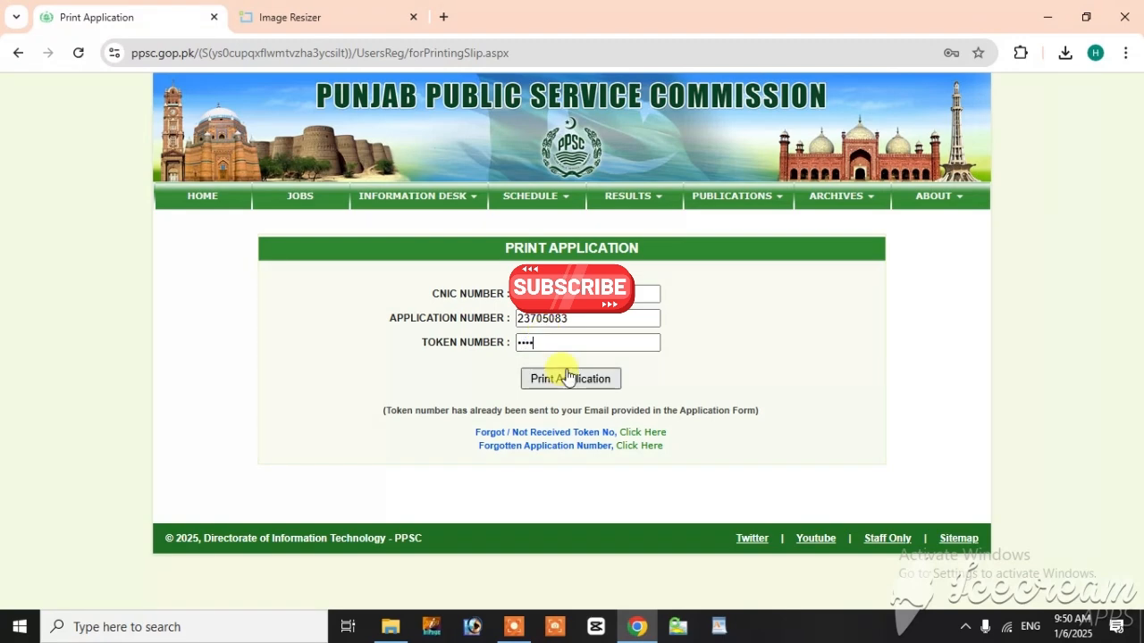
left_click(563, 380)
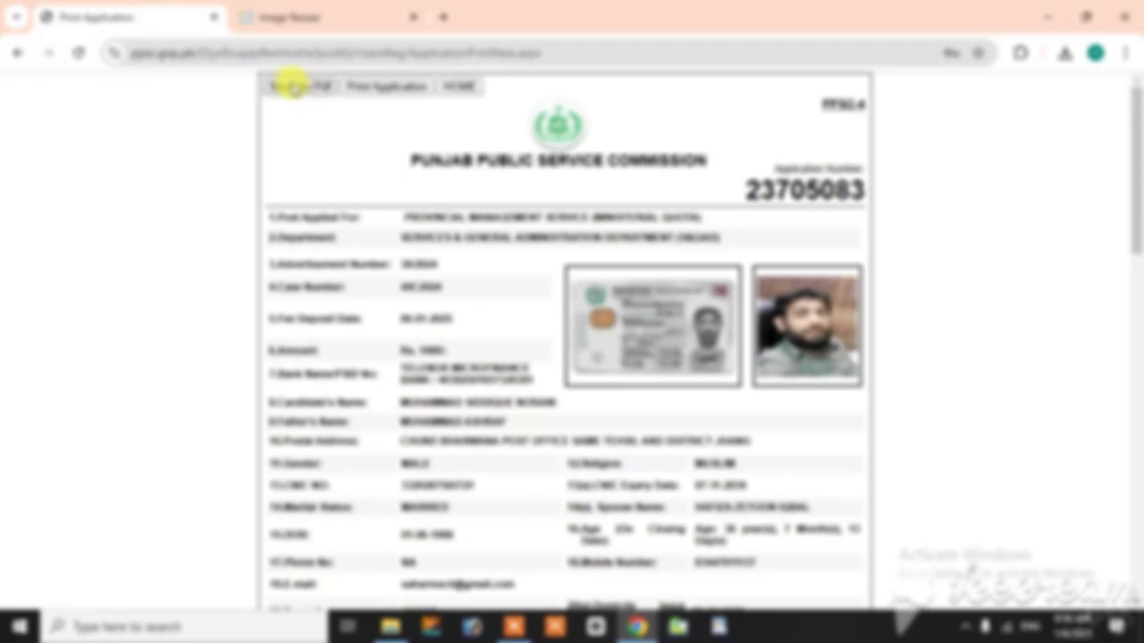
Step: Save the application form as a PDF file in the youtube folder on the Desktop
left_click(290, 85)
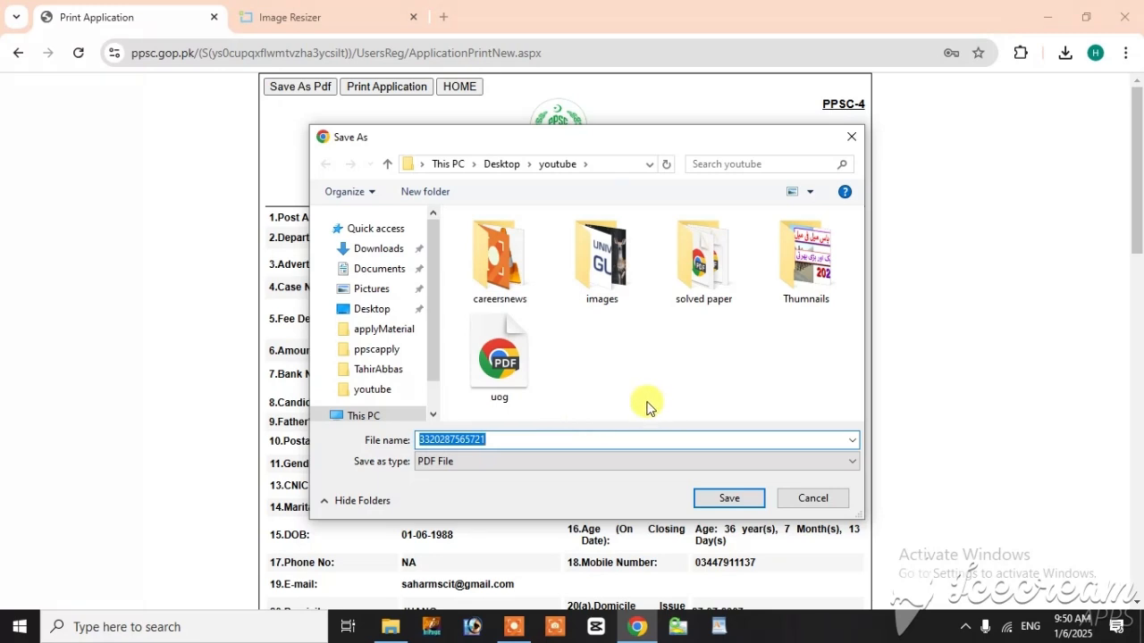
left_click(715, 501)
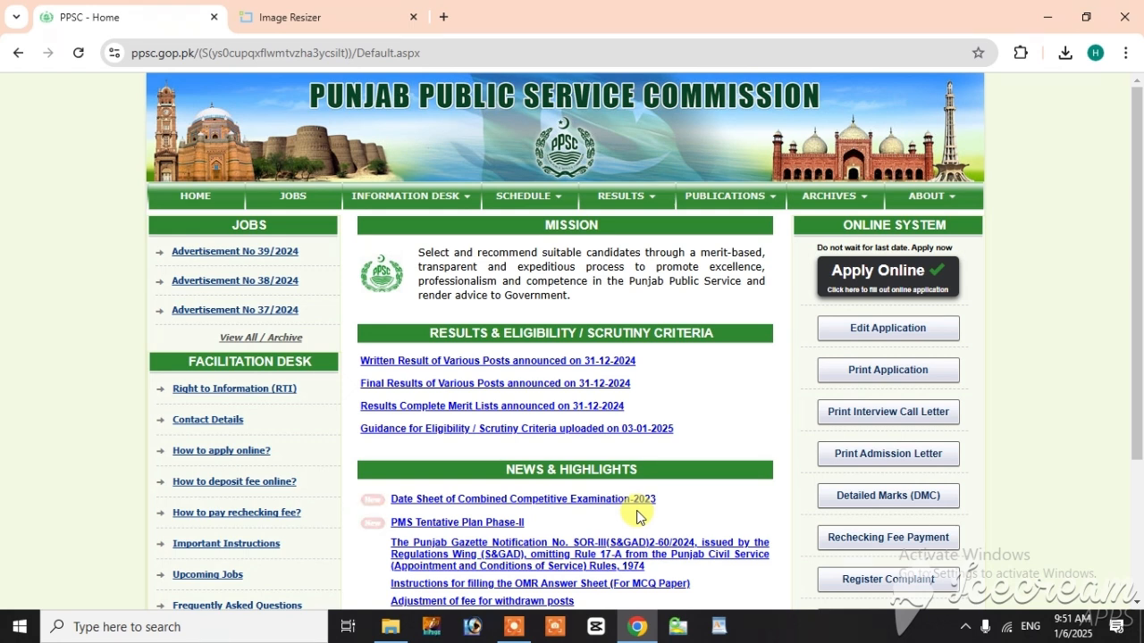
Step: Open editing of the submitted application using the CNIC number, application number and edit token number
left_click(861, 332)
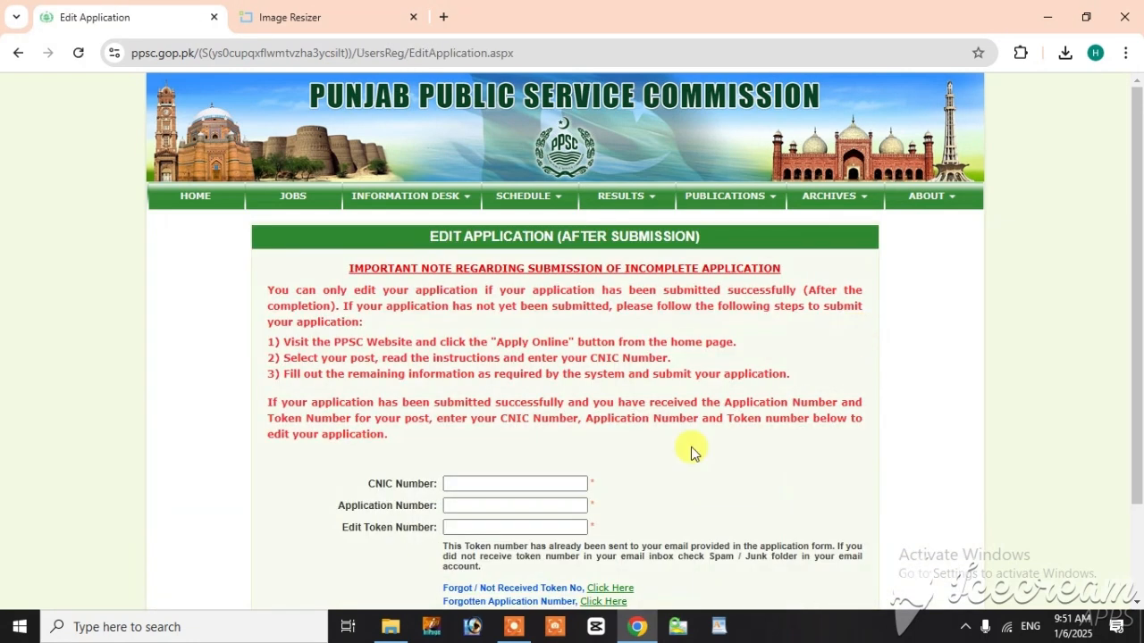
scroll(447, 358, "down", 2)
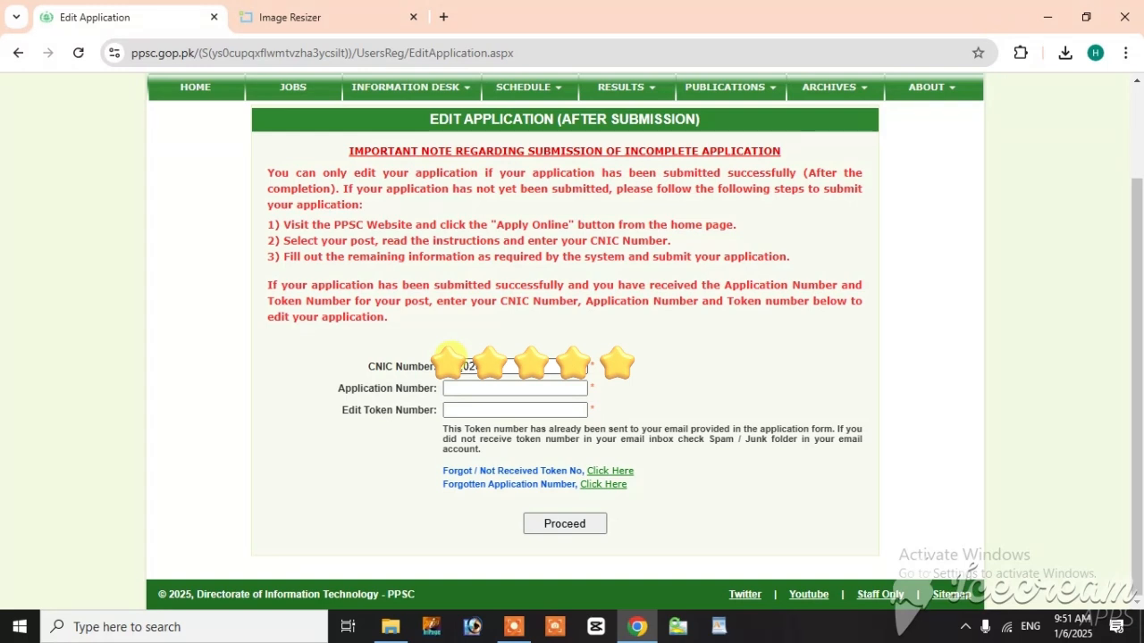
type("72")
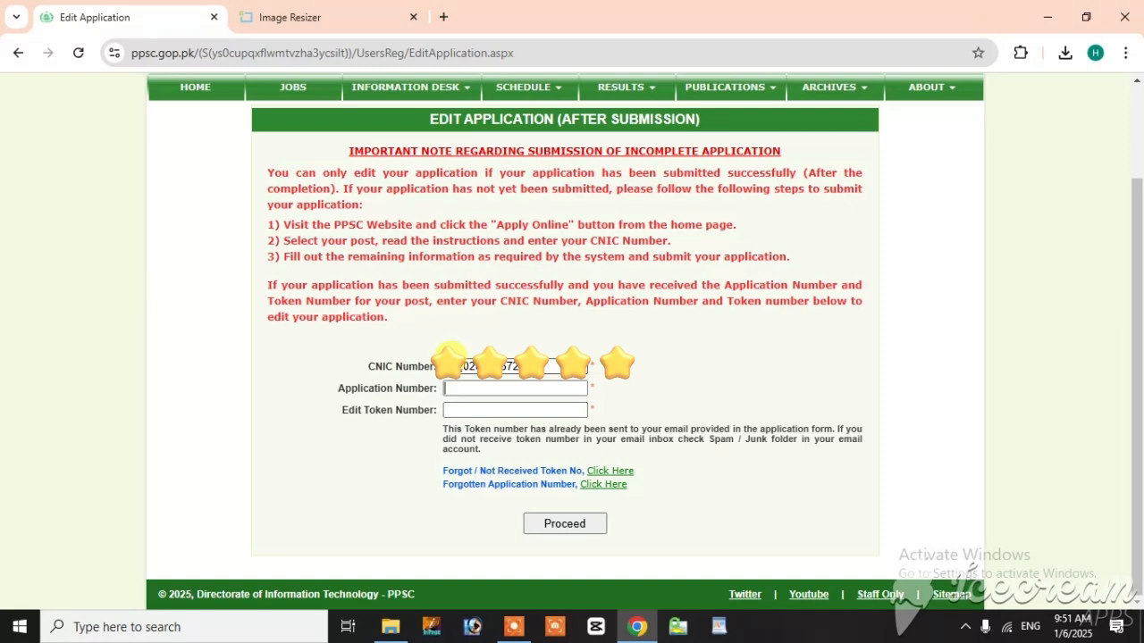
key("Tab")
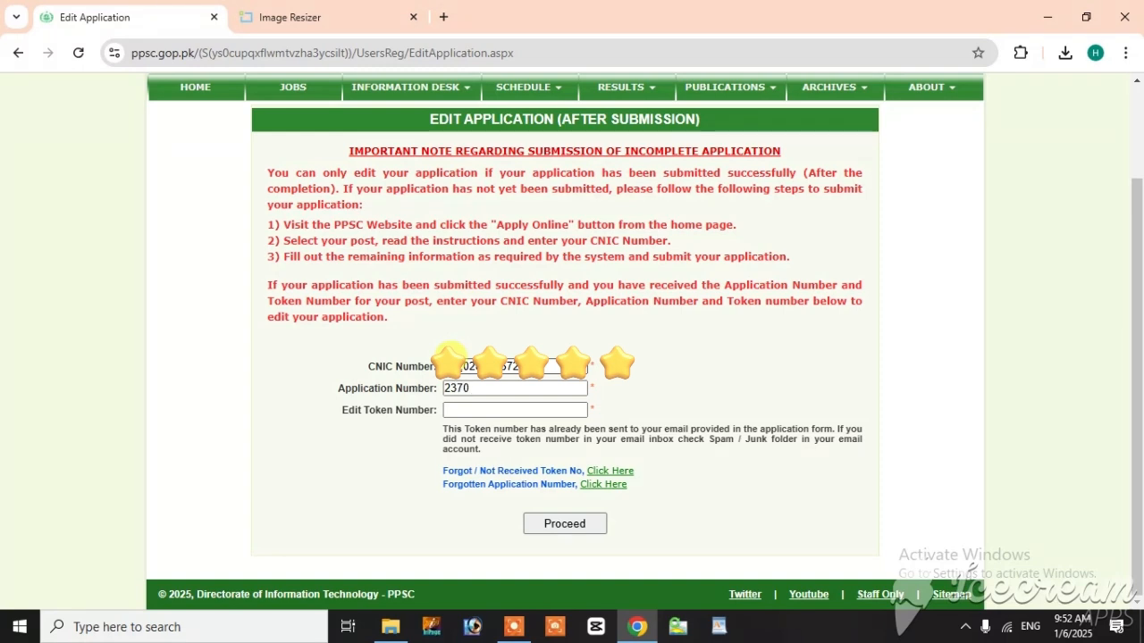
key("Tab")
type("4")
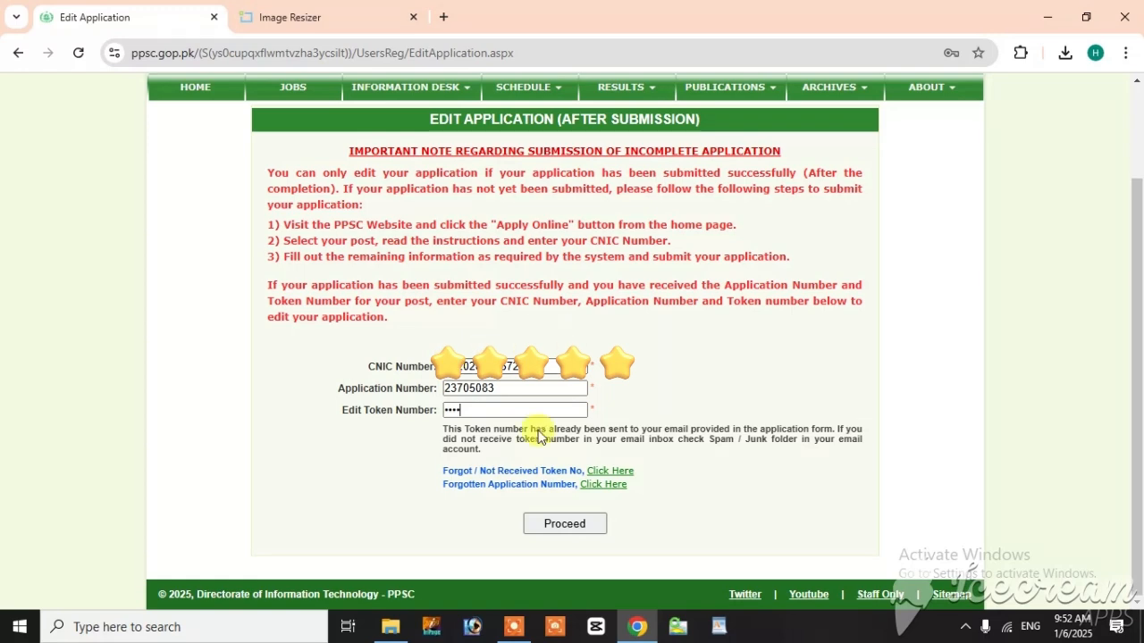
double_click(452, 409)
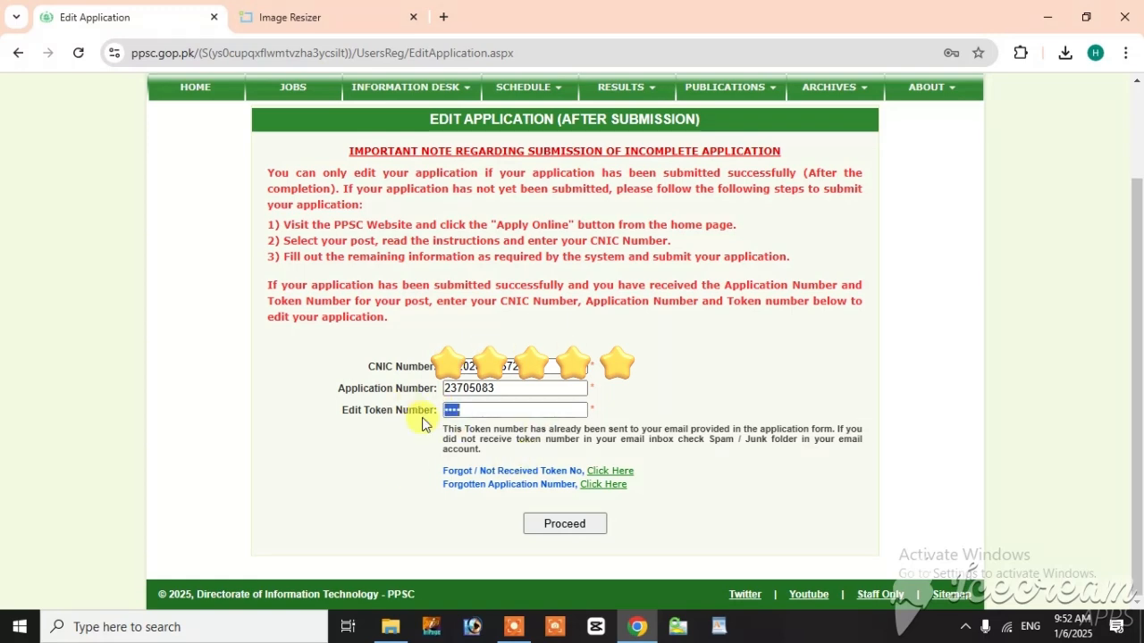
left_click(557, 527)
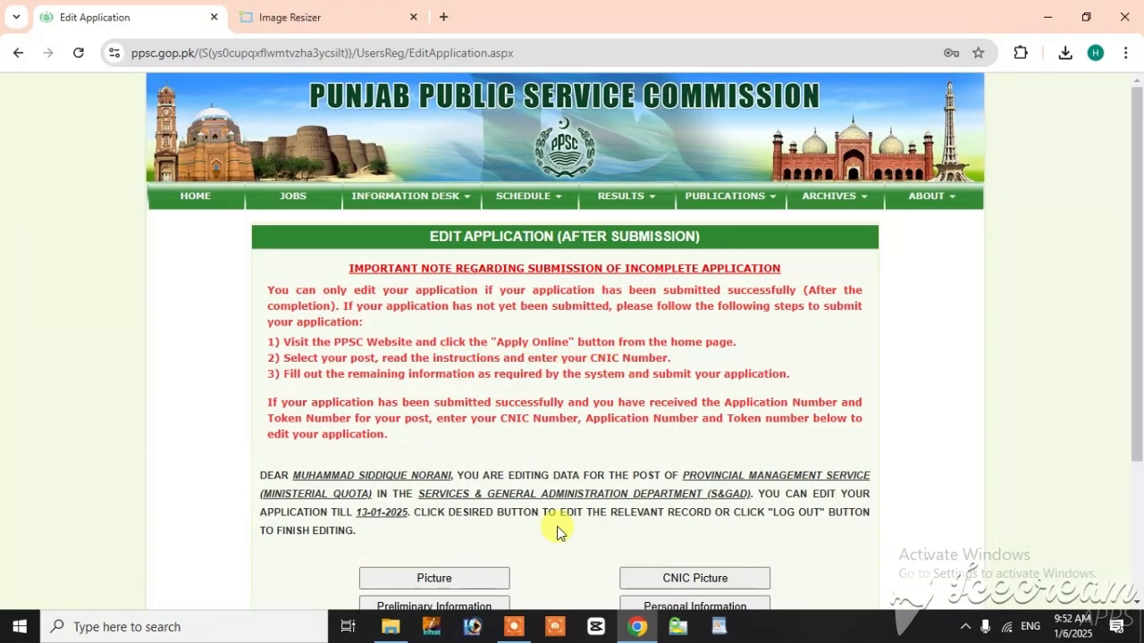
Step: Review the editable sections of the application and open the education details with the list of recorded degrees
scroll(557, 524, "down", 5)
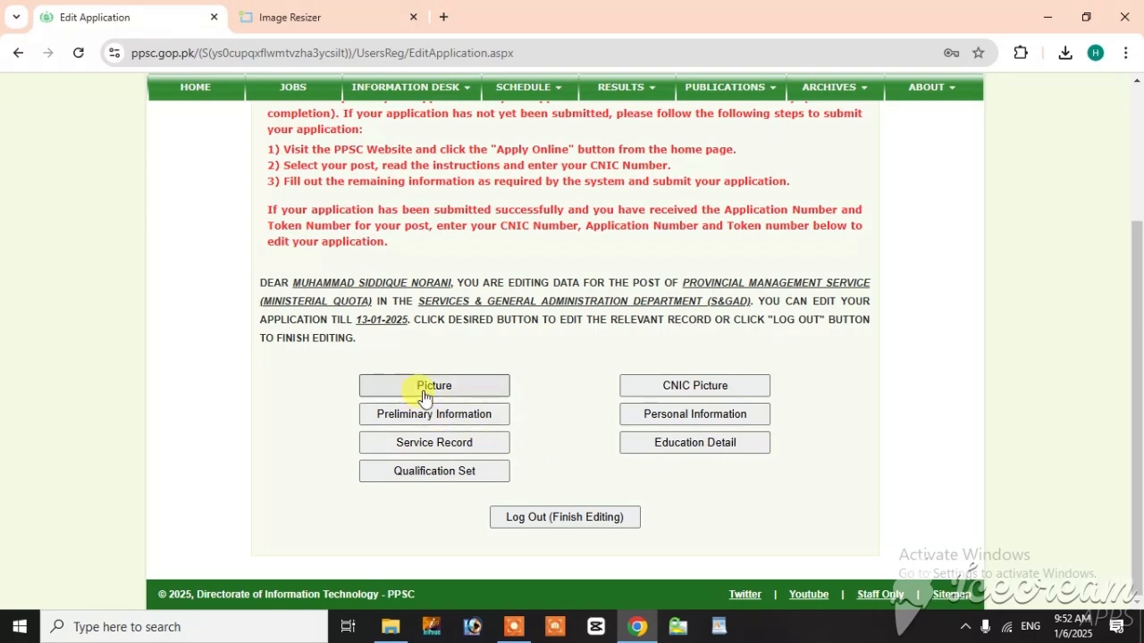
scroll(415, 385, "up", 3)
scroll(414, 385, "down", 3)
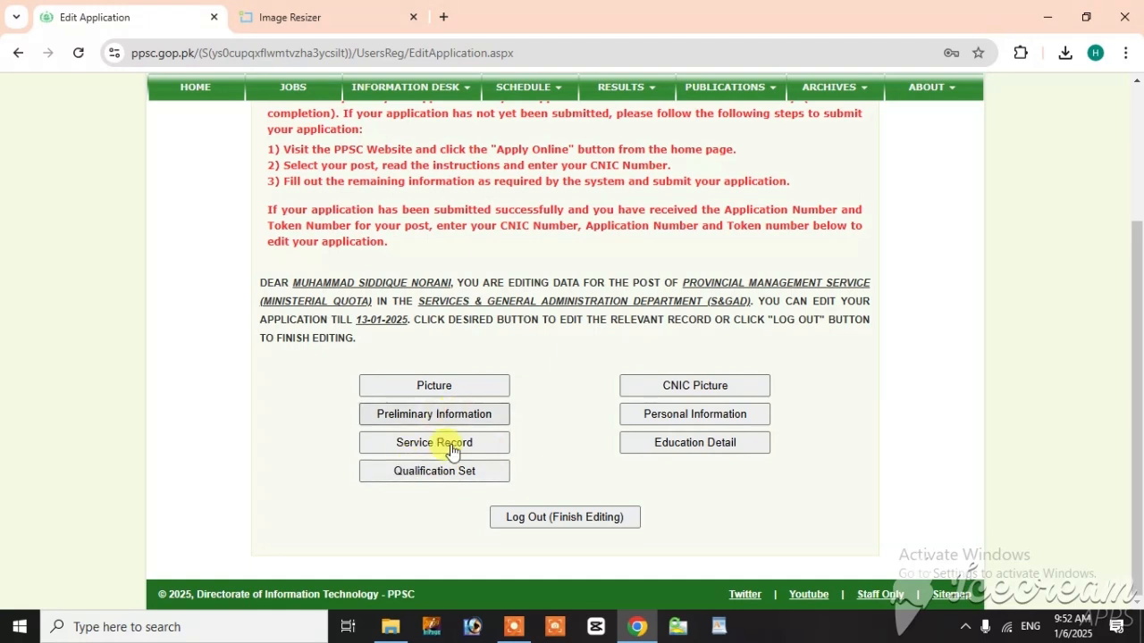
left_click(675, 447)
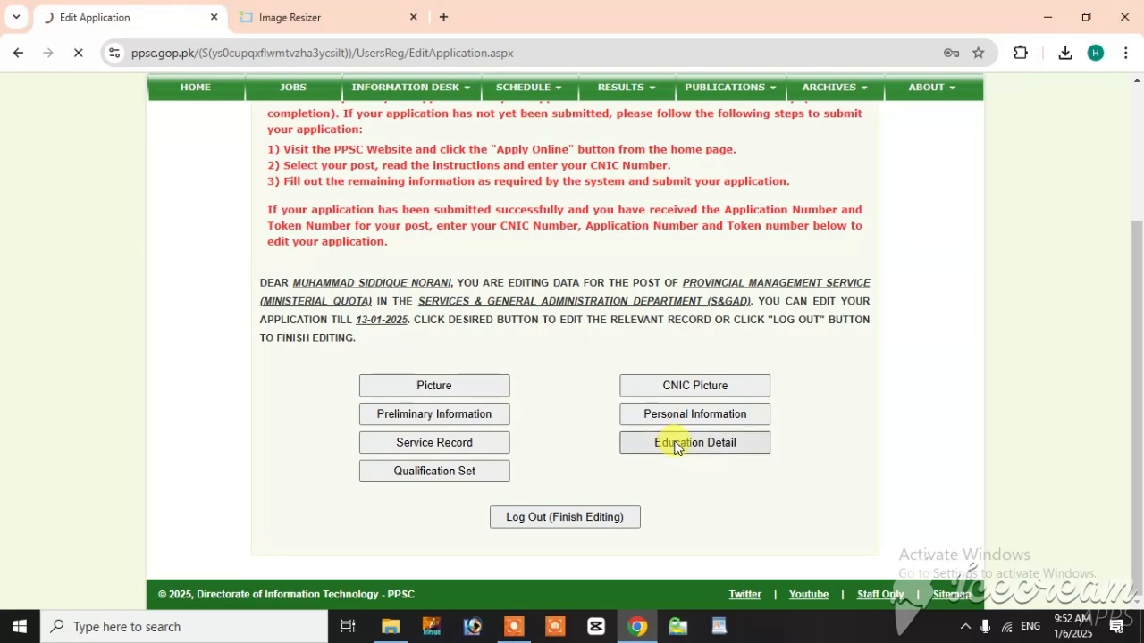
scroll(447, 393, "down", 3)
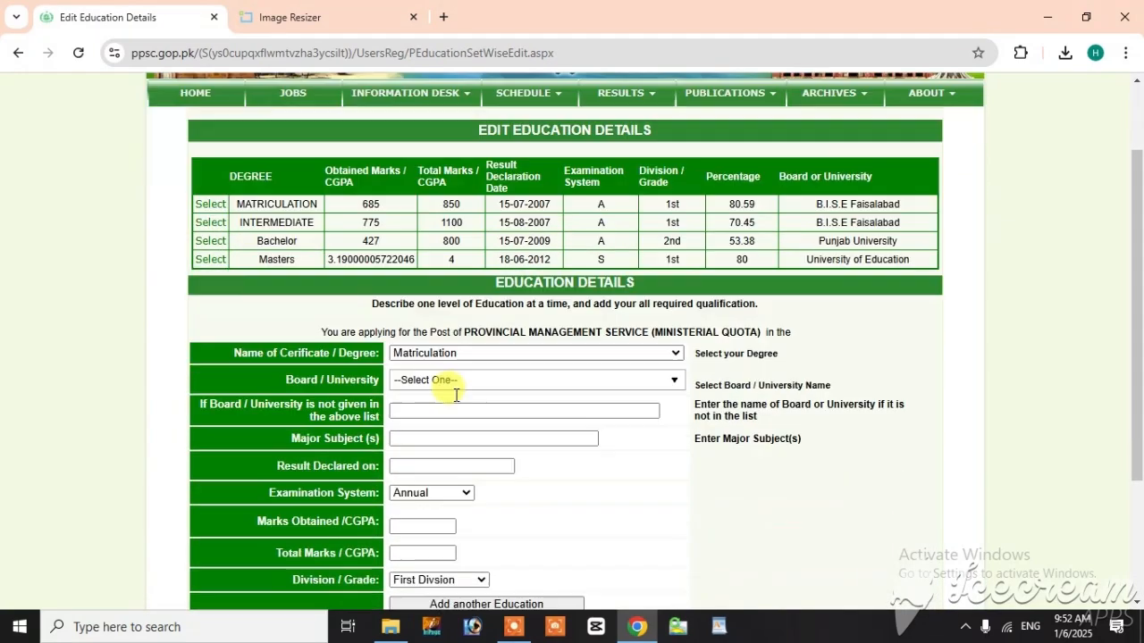
scroll(442, 411, "up", 3)
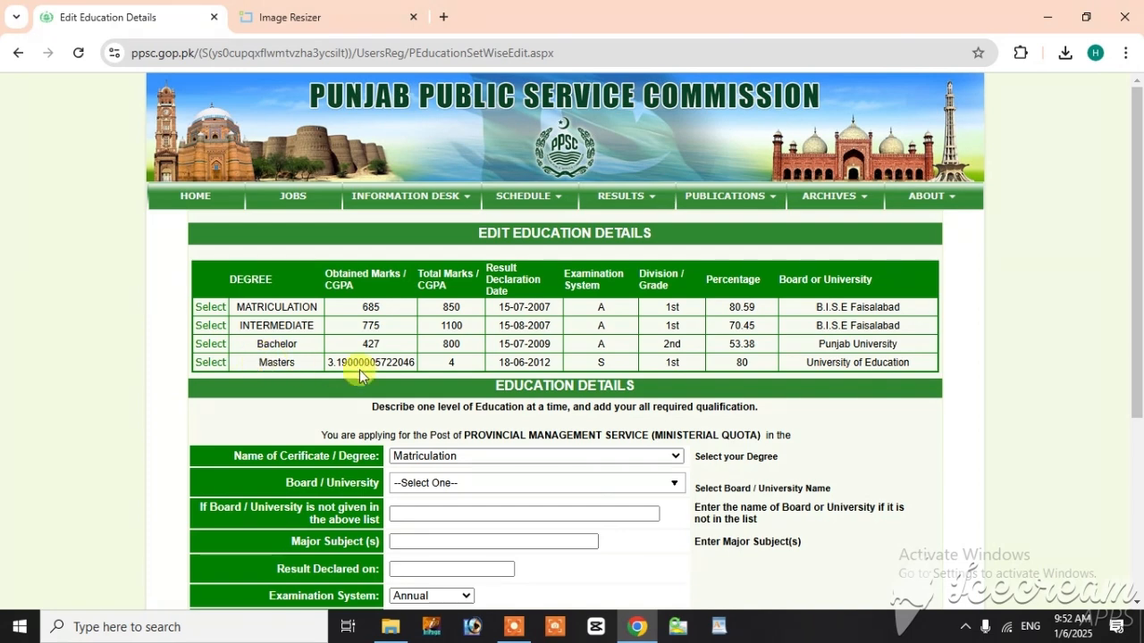
Step: Change the major subject of the Masters degree record to "I.T Subjects" and update the record
left_click(211, 362)
scroll(510, 424, "down", 3)
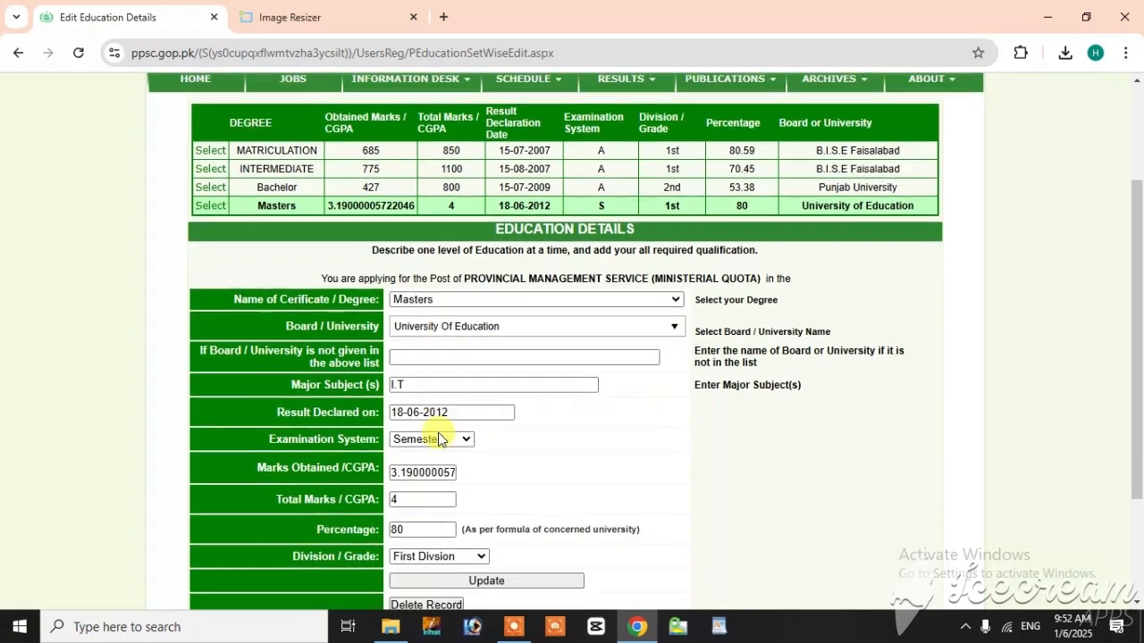
left_click(398, 374)
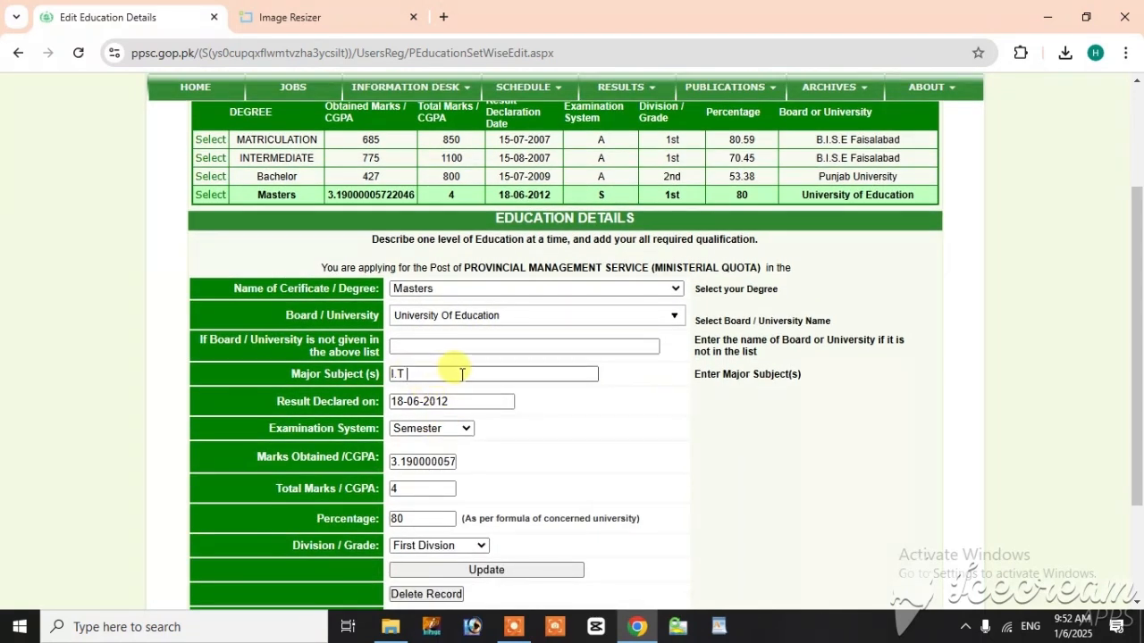
type("Subjec")
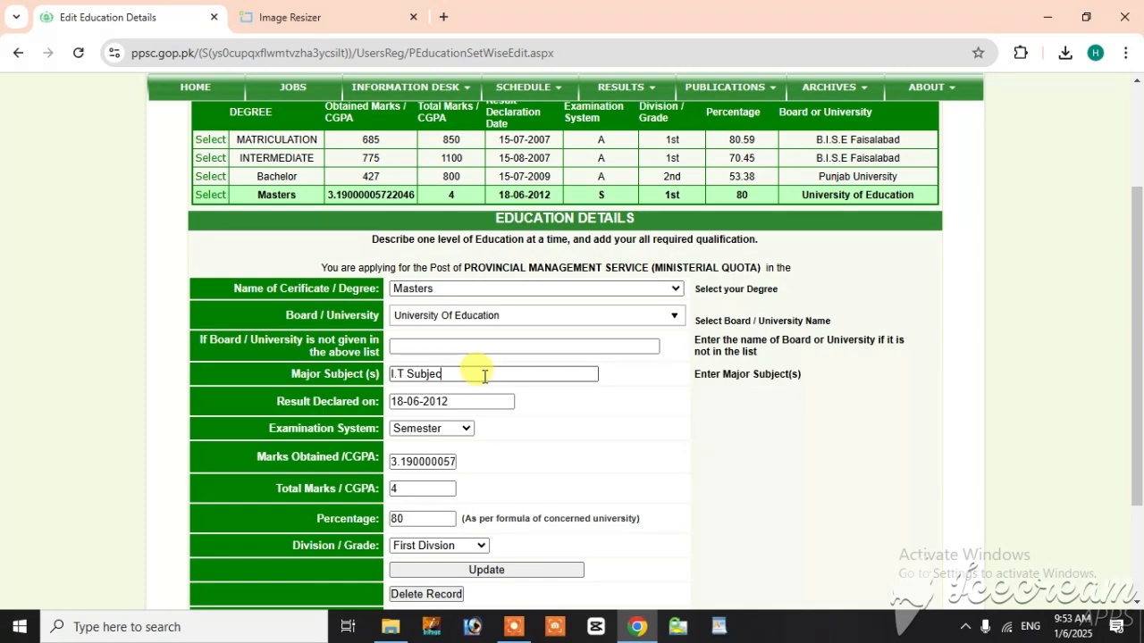
type("ts")
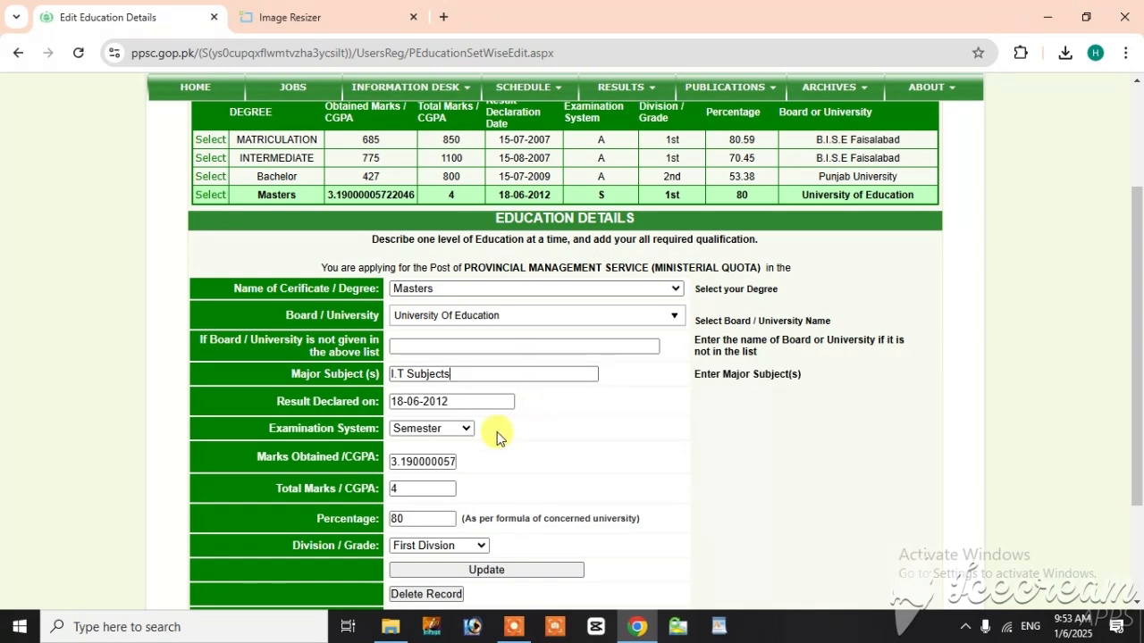
scroll(440, 415, "down", 1)
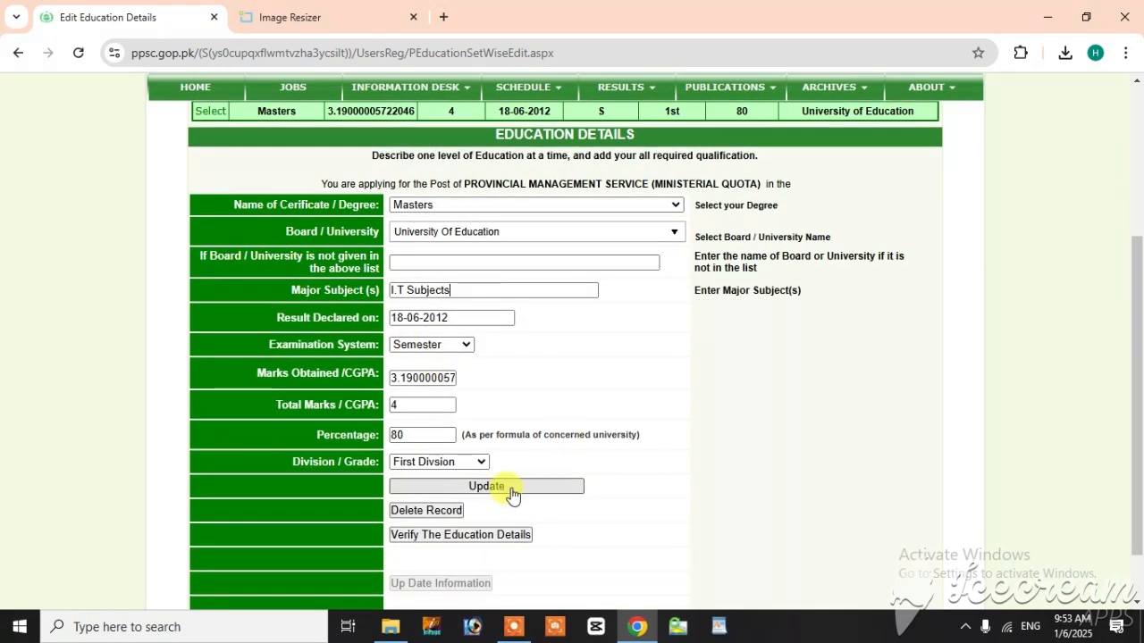
left_click(512, 495)
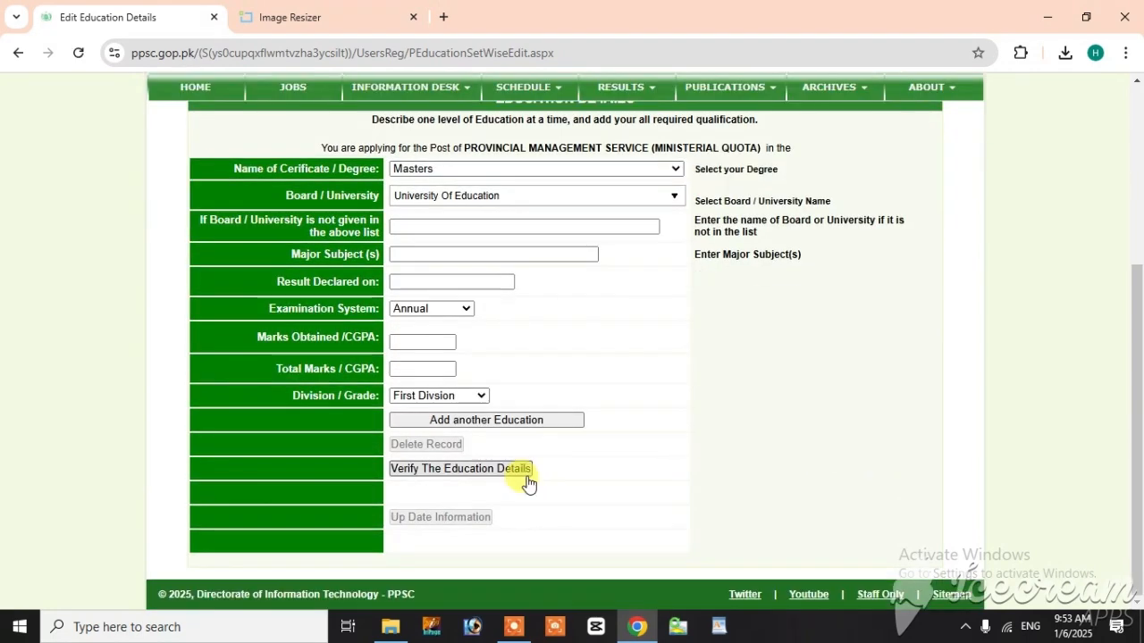
Step: Verify the education details, save the updated information, and return to the list of editable application sections
left_click(428, 471)
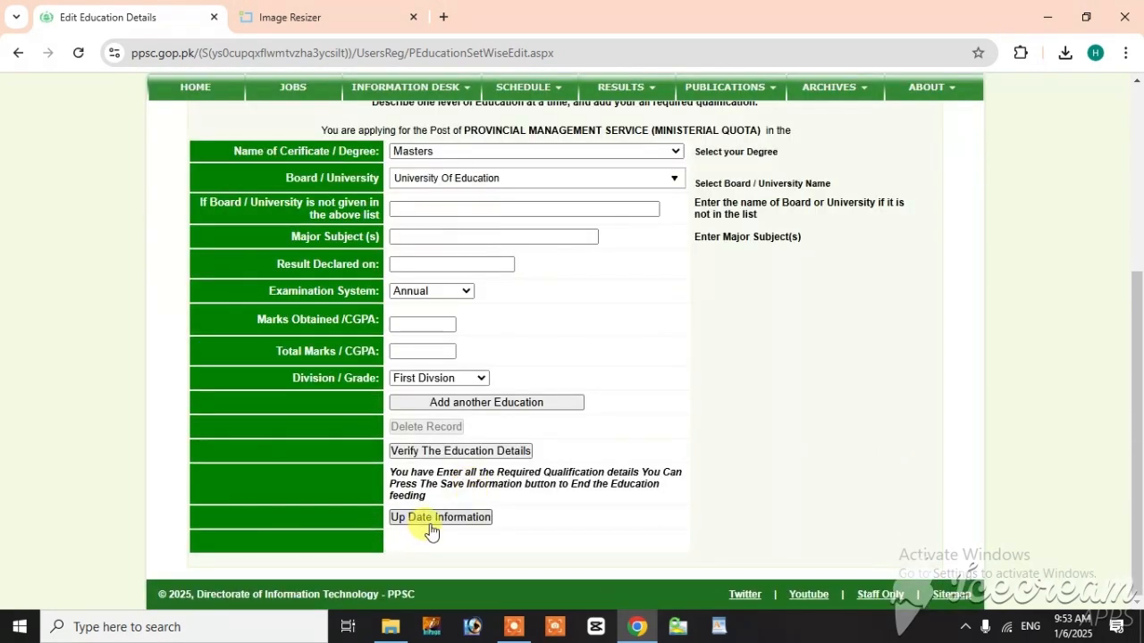
left_click(434, 522)
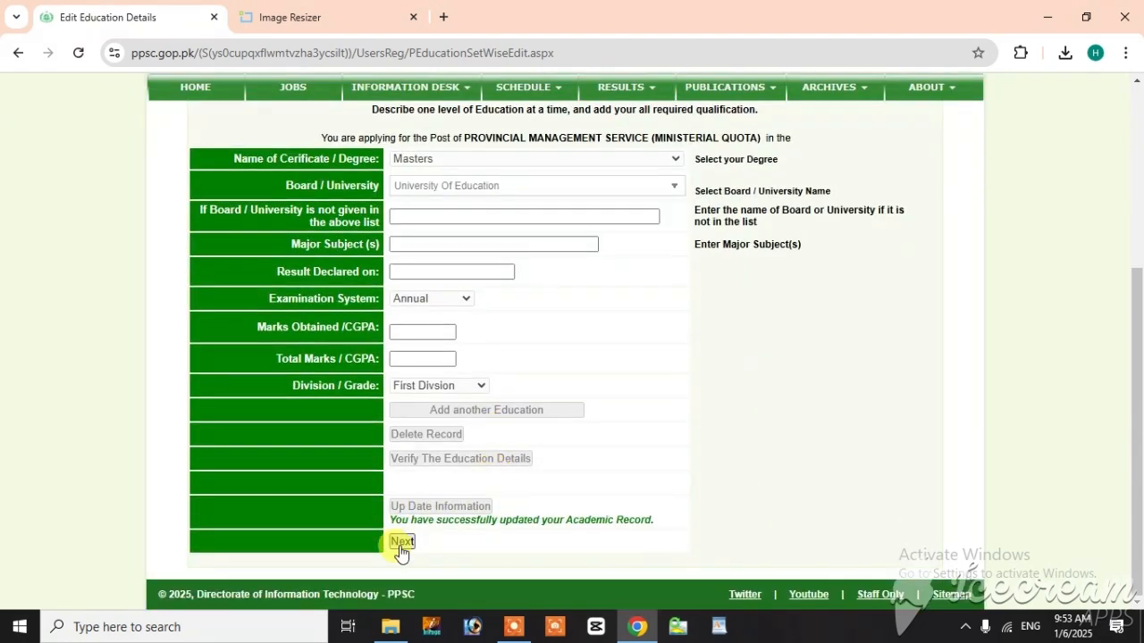
left_click(402, 542)
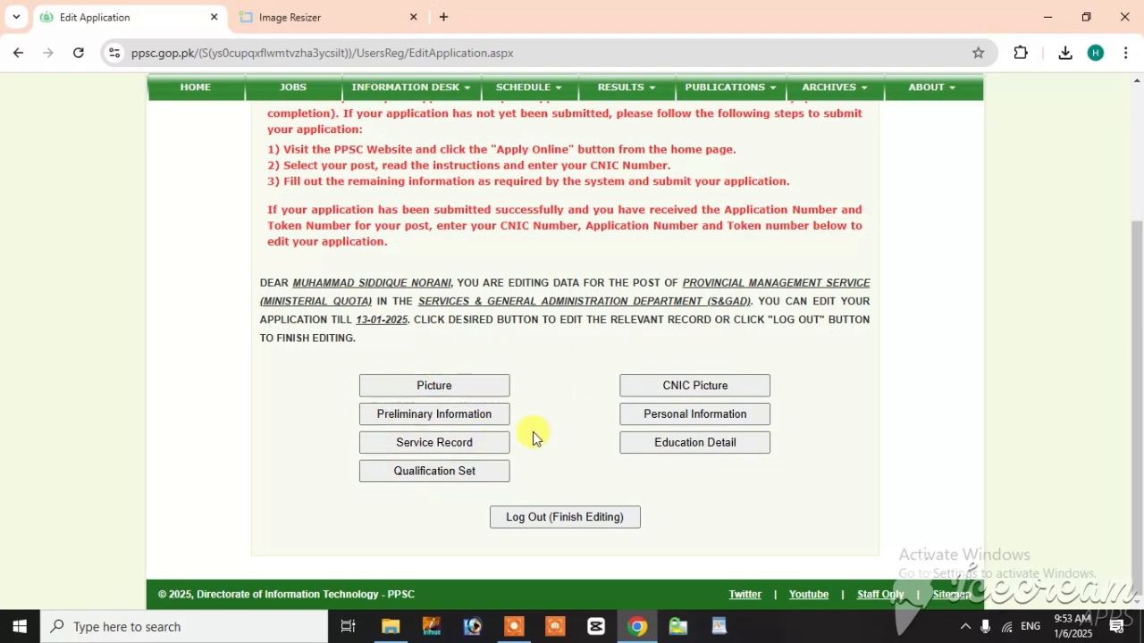
Step: Log out to finish editing the application, and go back to the PPSC home page
scroll(469, 409, "up", 3)
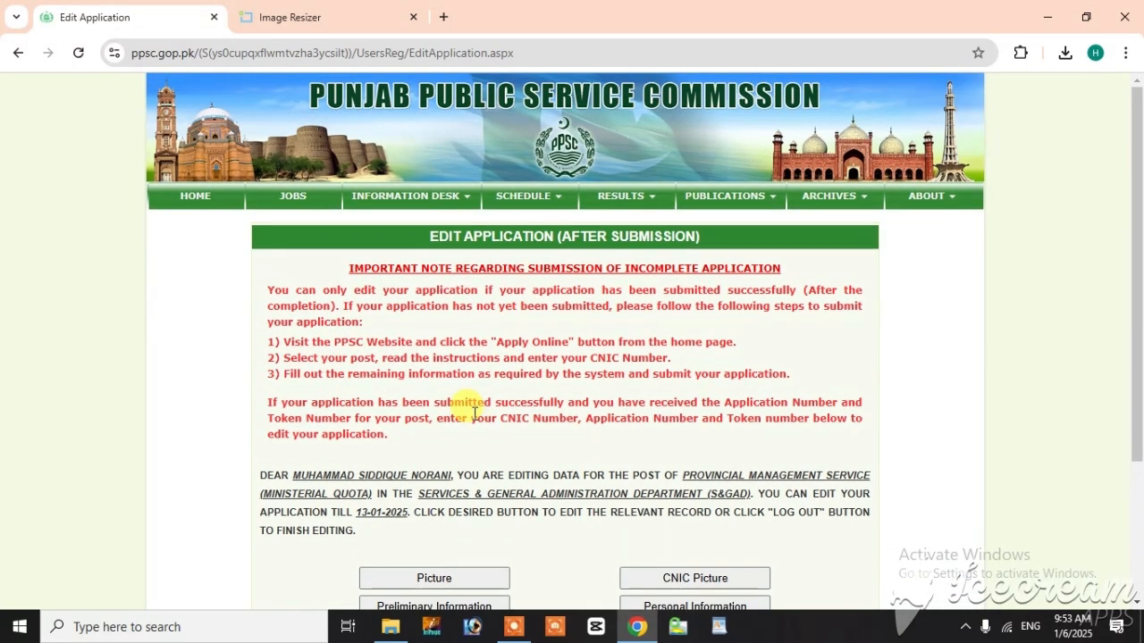
scroll(463, 417, "down", 3)
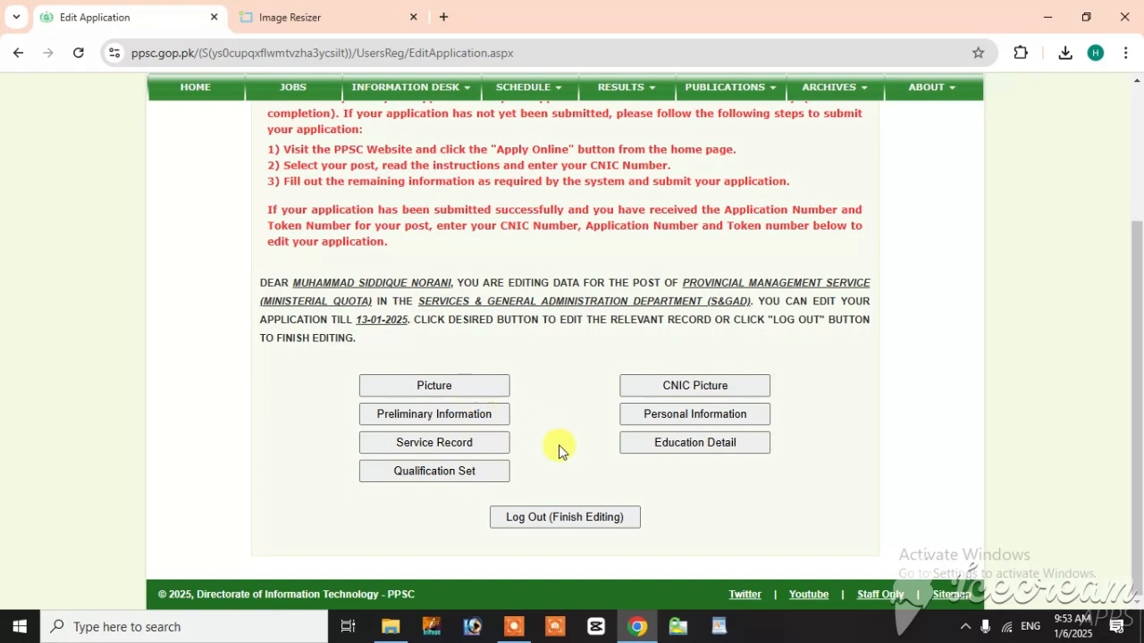
left_click(552, 518)
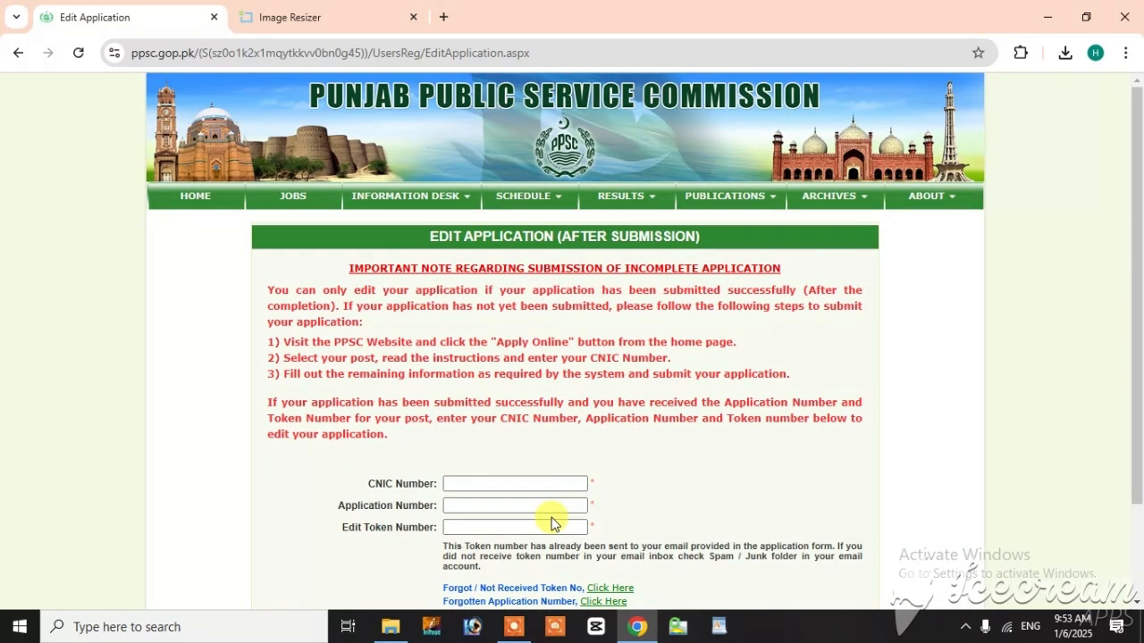
scroll(572, 506, "down", 3)
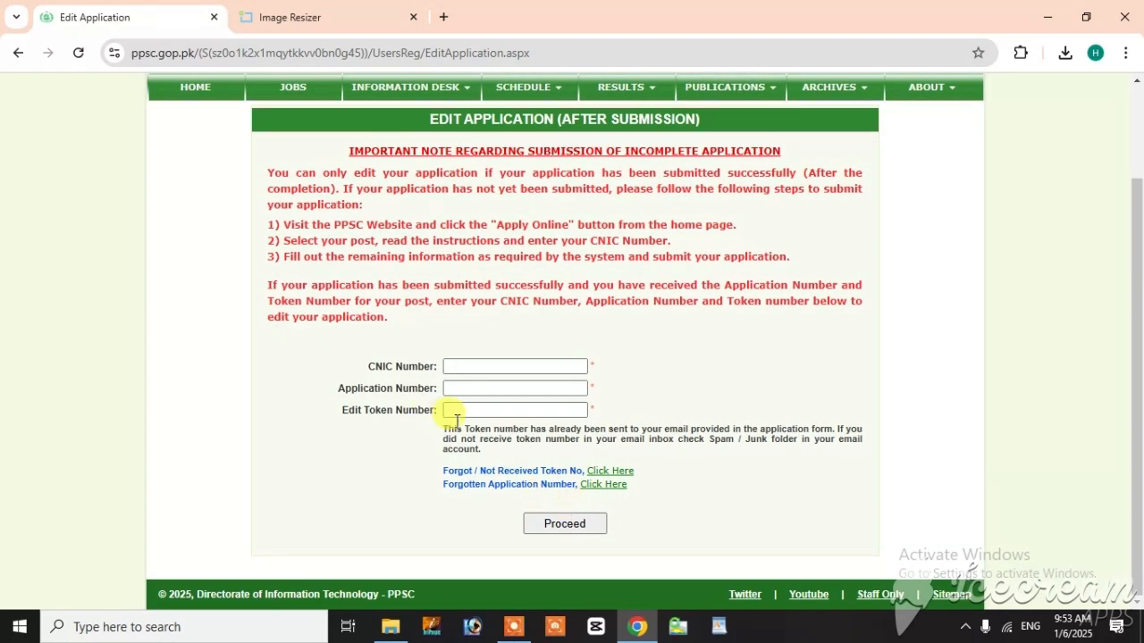
scroll(268, 452, "up", 3)
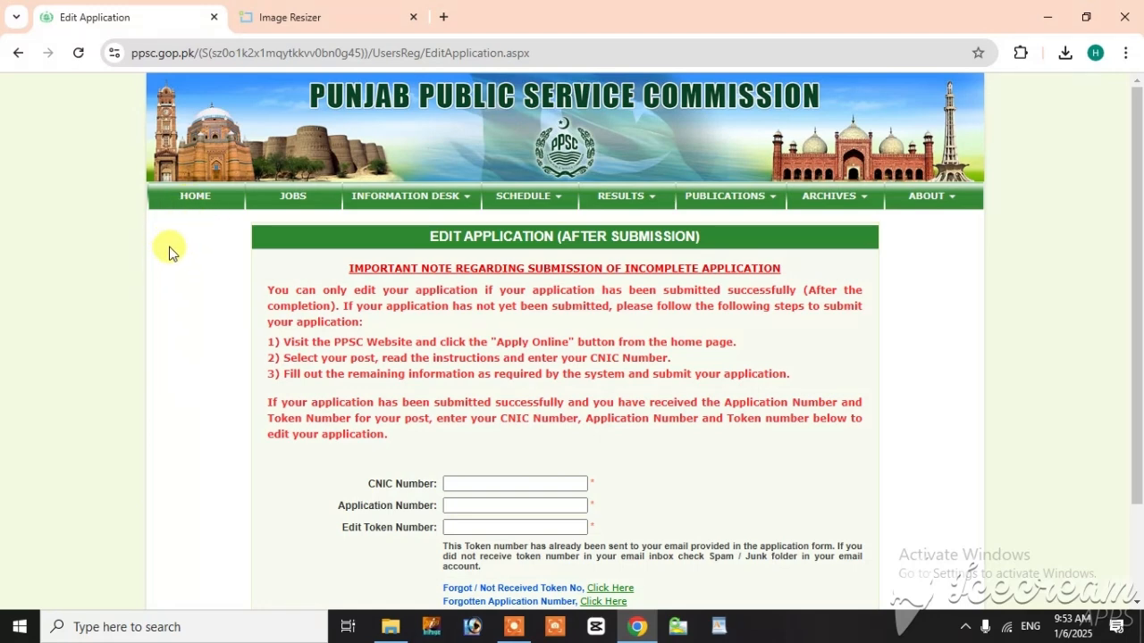
left_click(189, 201)
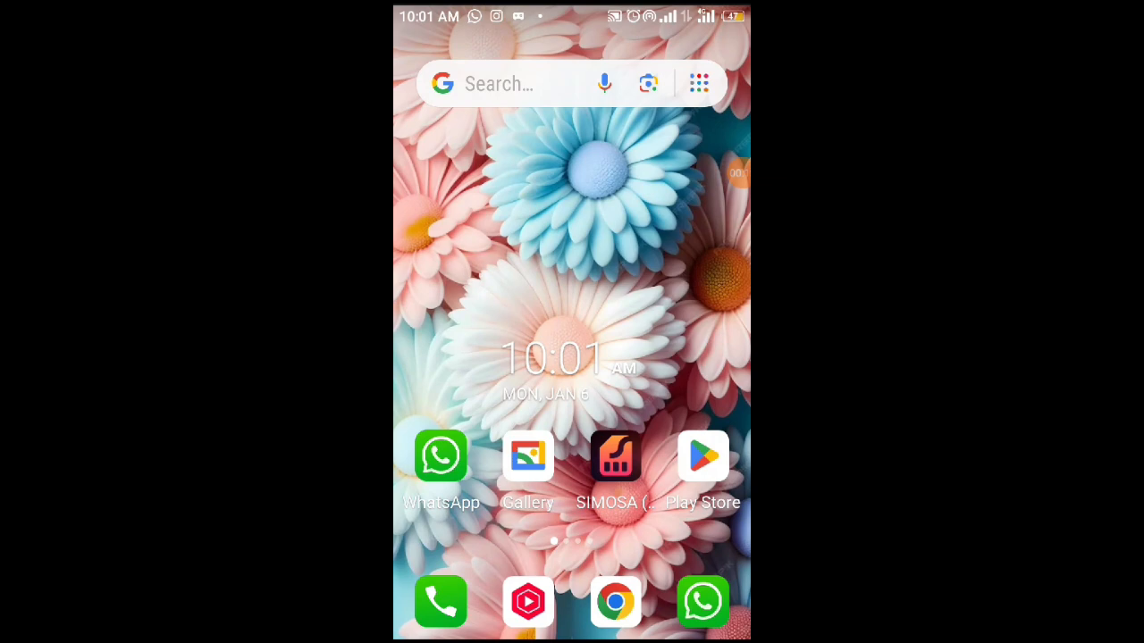
Step: Switch to Chrome on the phone, open the ppsc.gop.pk home page and look through its mobile layout
left_click(615, 602)
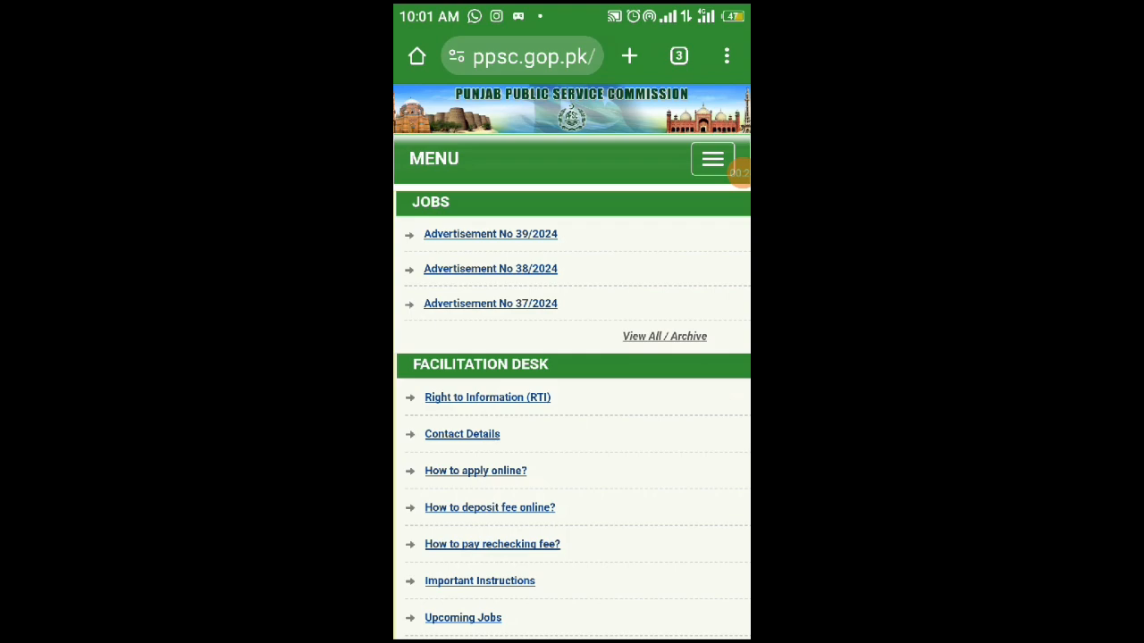
scroll(740, 173, "down", 8)
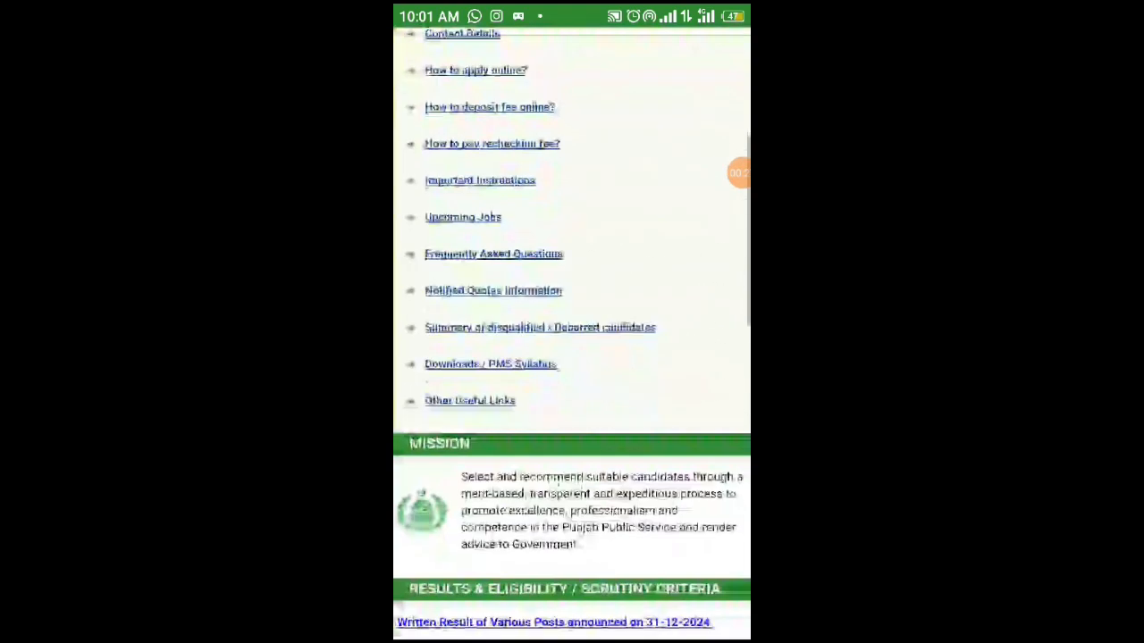
scroll(740, 172, "up", 8)
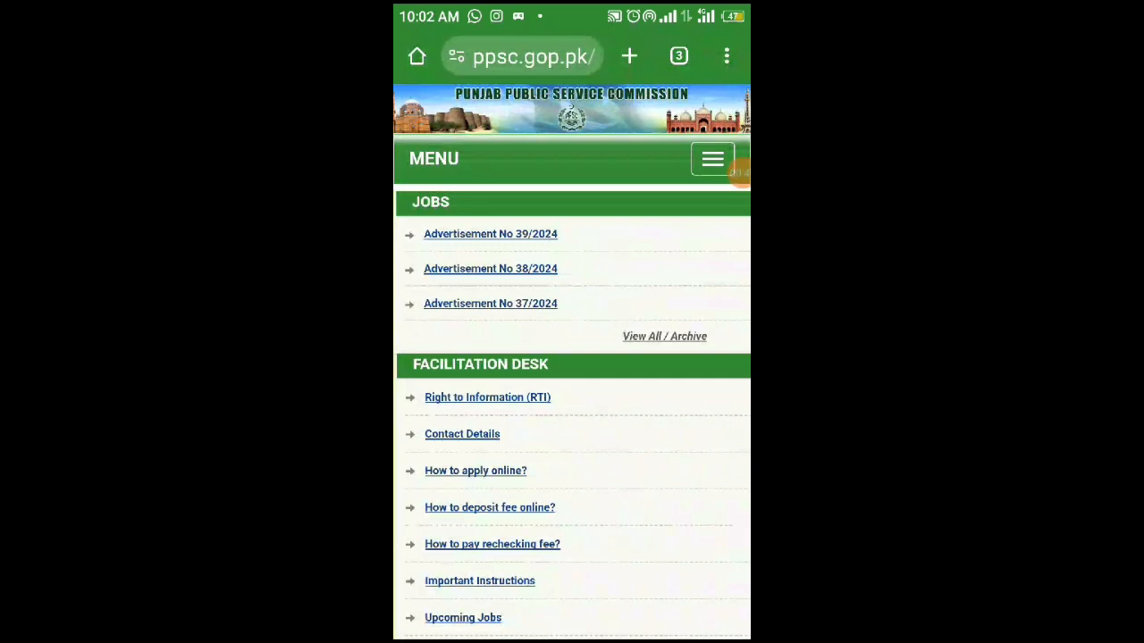
Step: Display the PPSC website as the desktop site in the phone browser
left_click(727, 55)
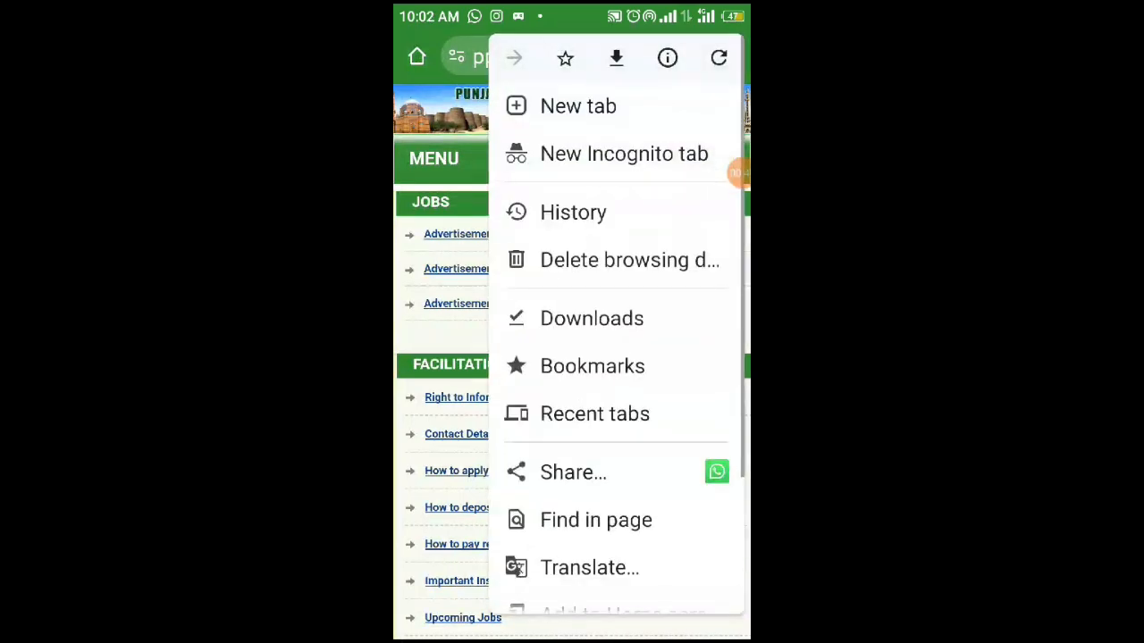
scroll(617, 331, "down", 3)
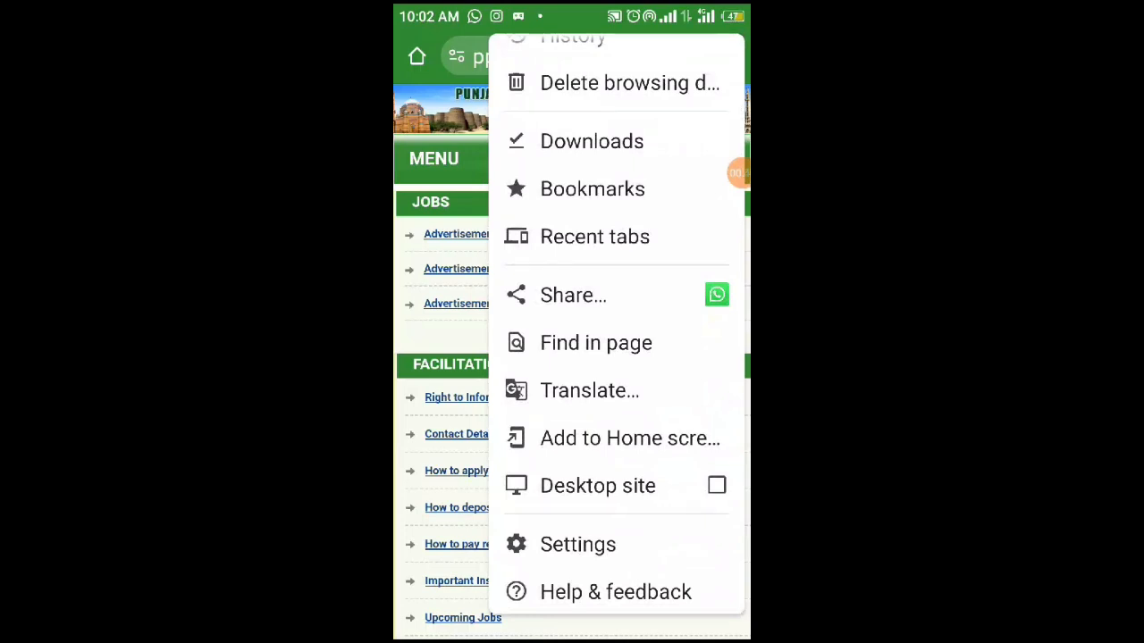
left_click(598, 485)
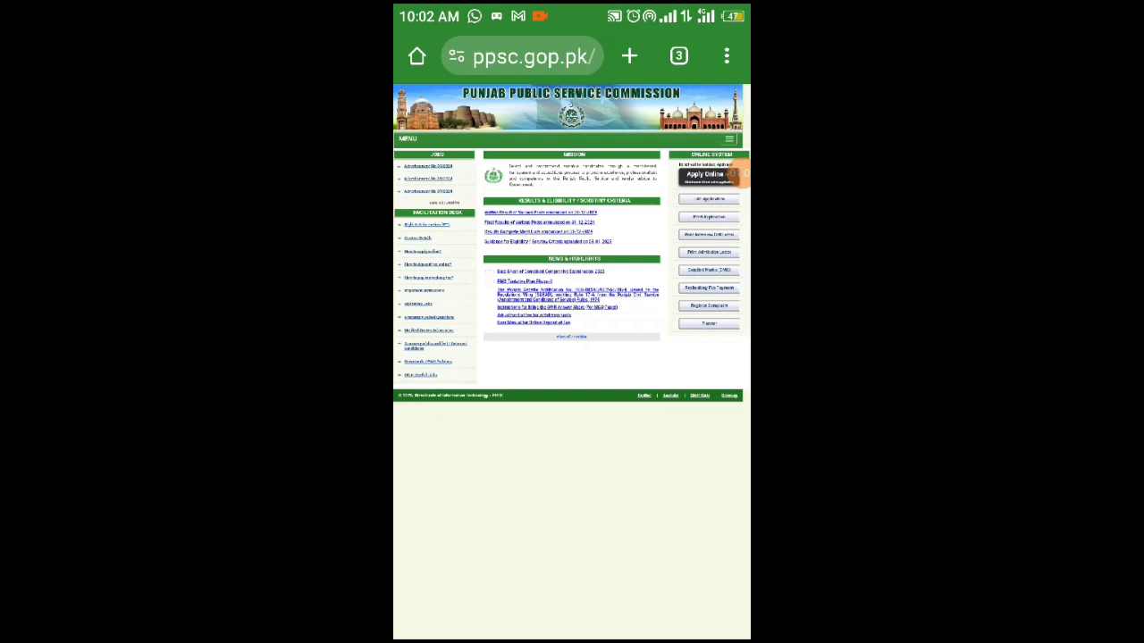
Step: Open the Apply Online page from the online system section and acknowledge the important notice
scroll(592, 229, "up", 3)
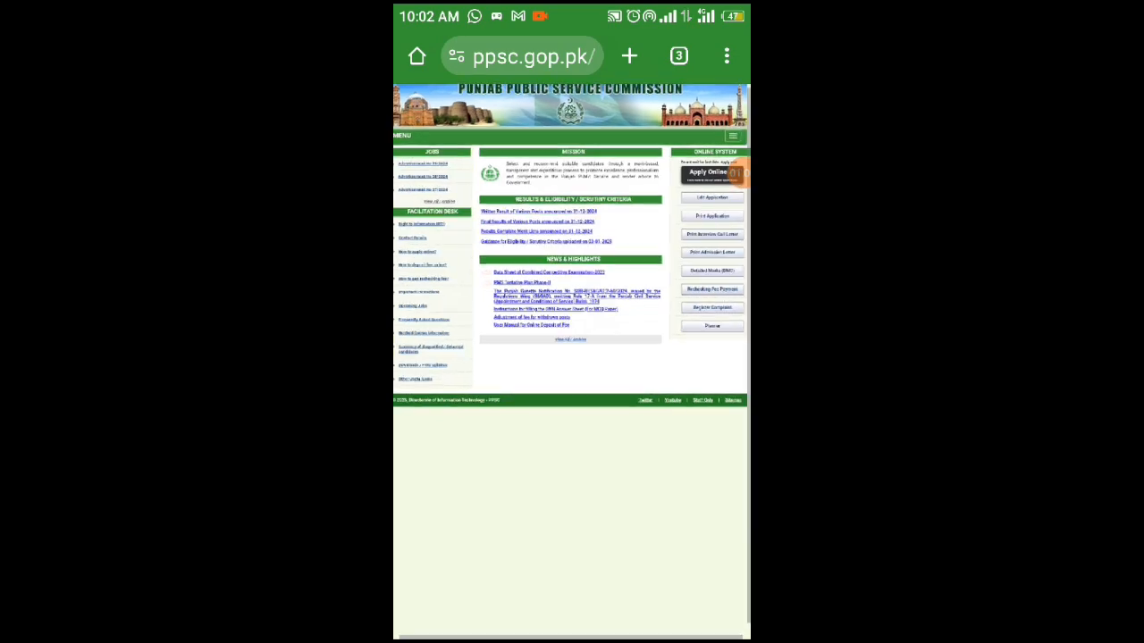
scroll(542, 206, "up", 1)
scroll(572, 357, "left", 2)
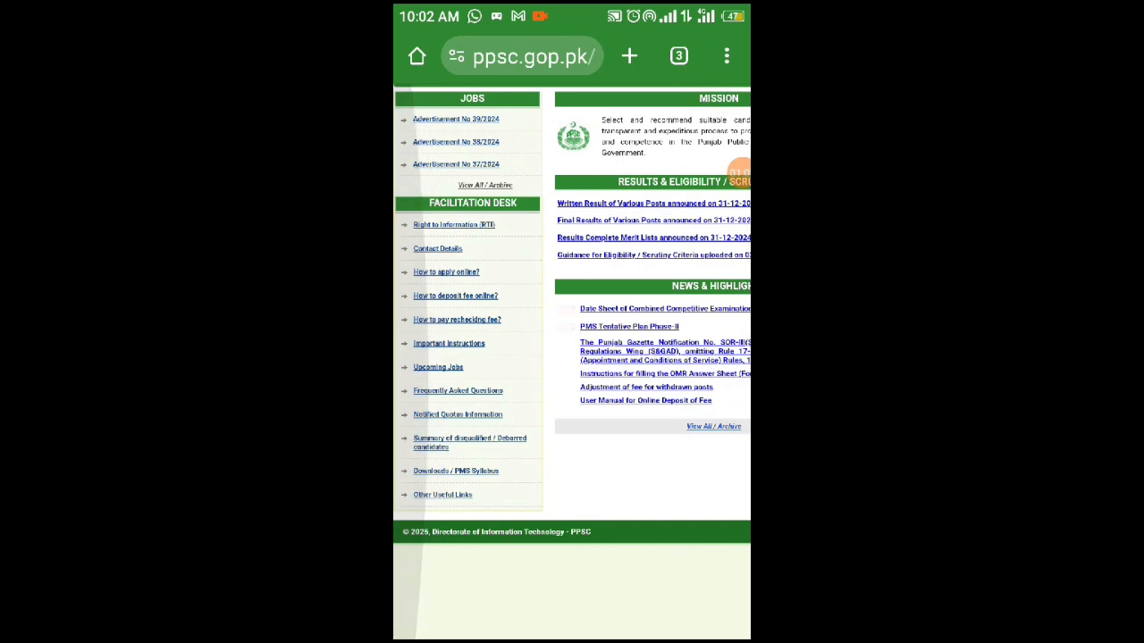
scroll(572, 357, "right", 2)
scroll(572, 358, "right", 3)
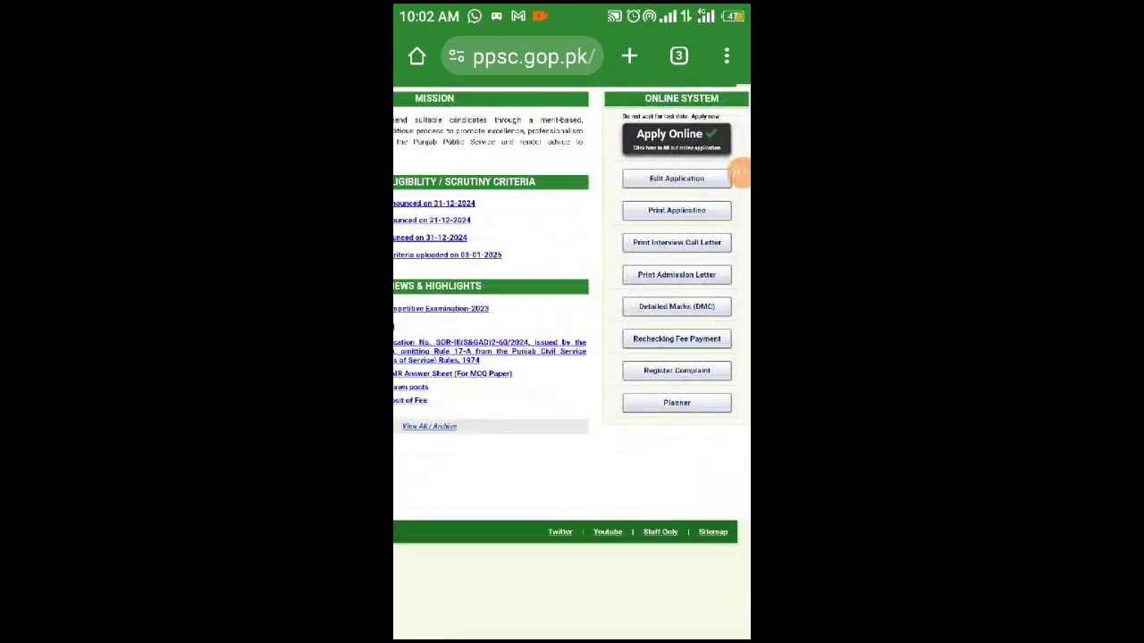
left_click(736, 174)
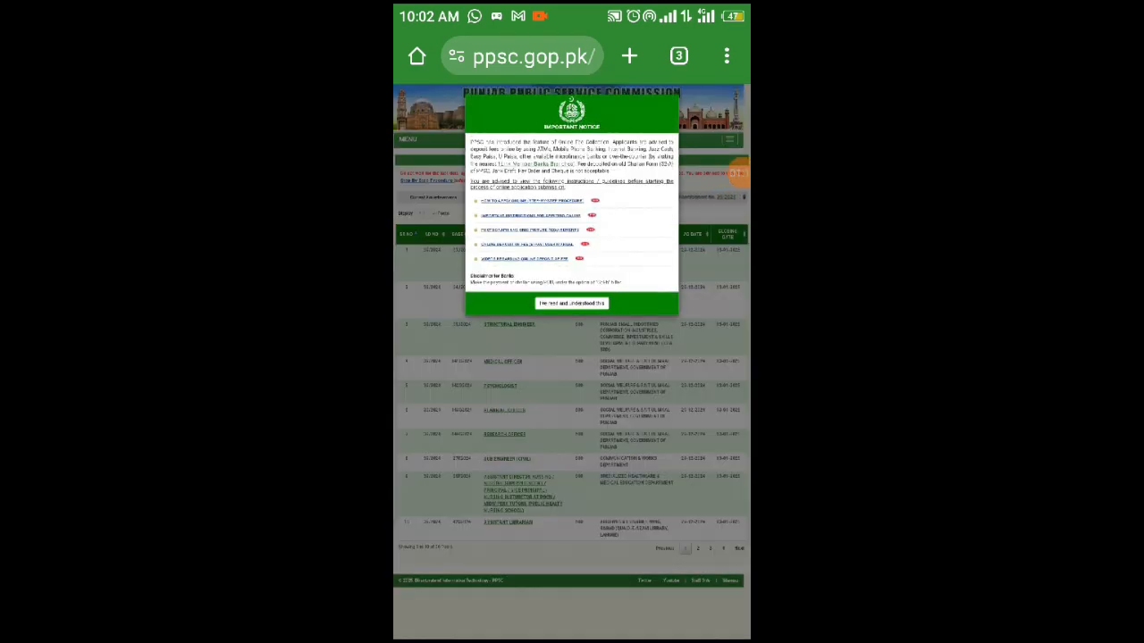
left_click(572, 304)
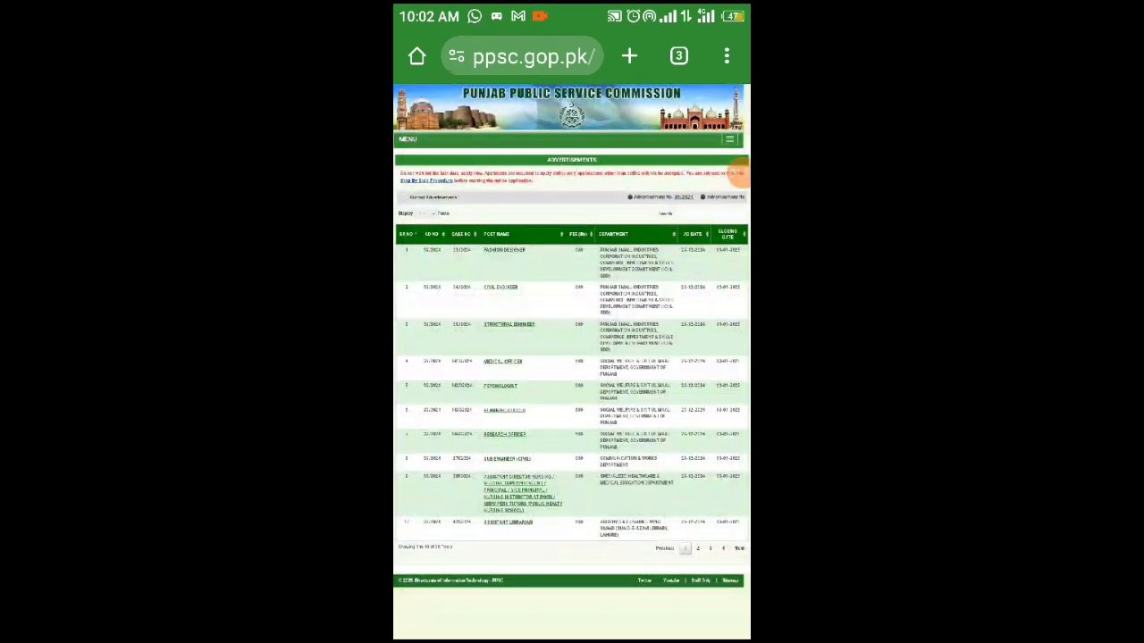
Step: Examine the list of advertised posts with their case numbers, fees and departments
scroll(587, 281, "up", 3)
scroll(595, 217, "up", 2)
scroll(572, 362, "left", 1)
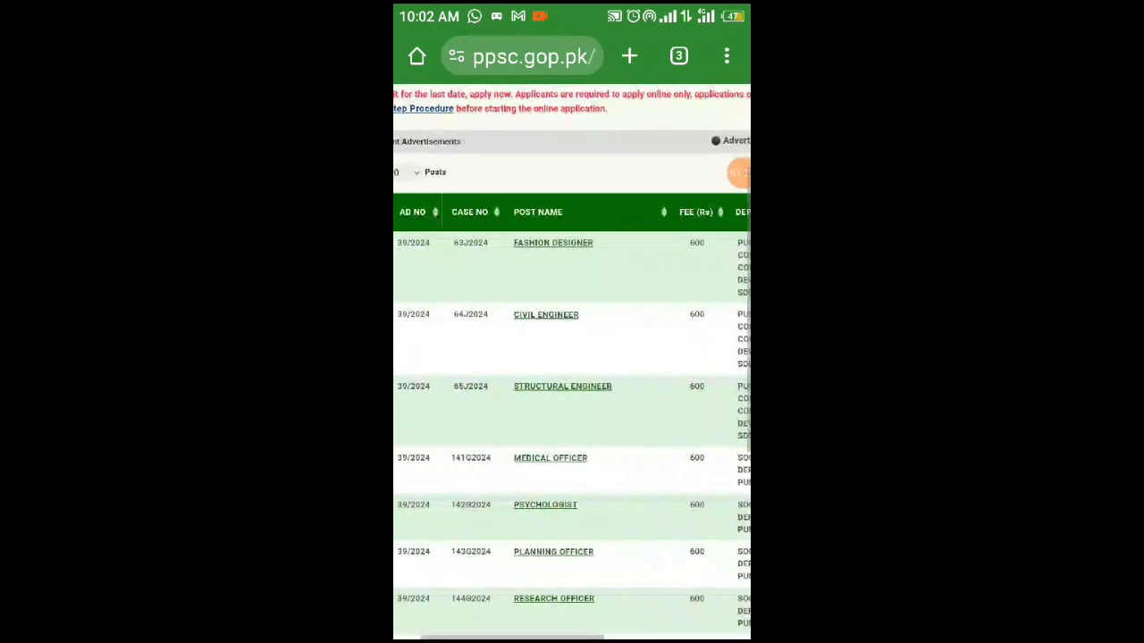
scroll(572, 362, "up", 1)
scroll(572, 362, "right", 1)
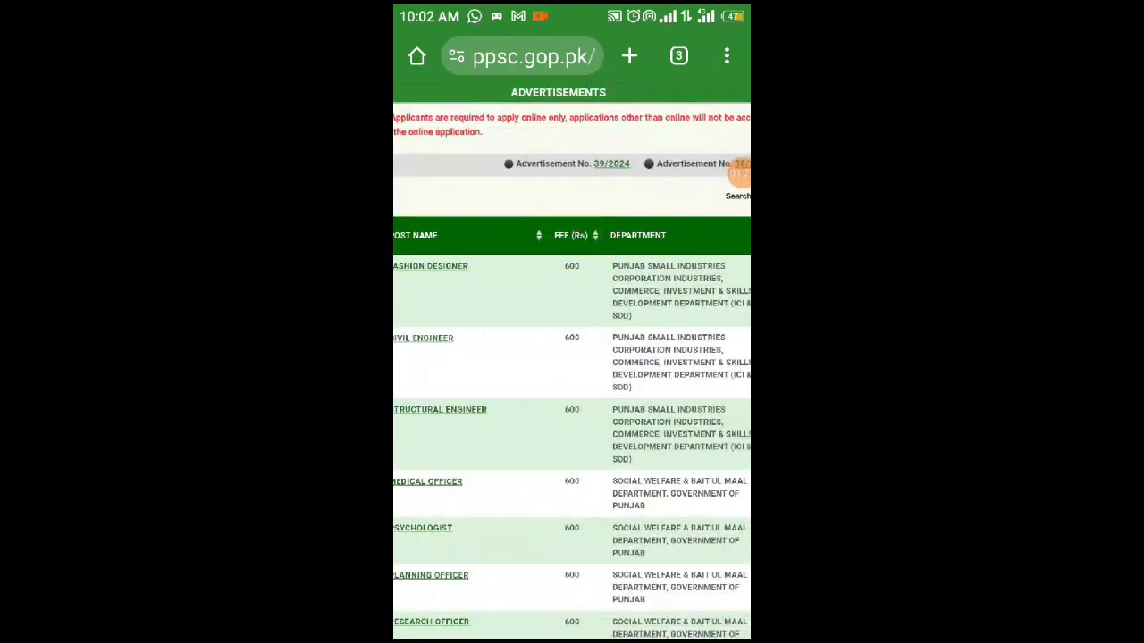